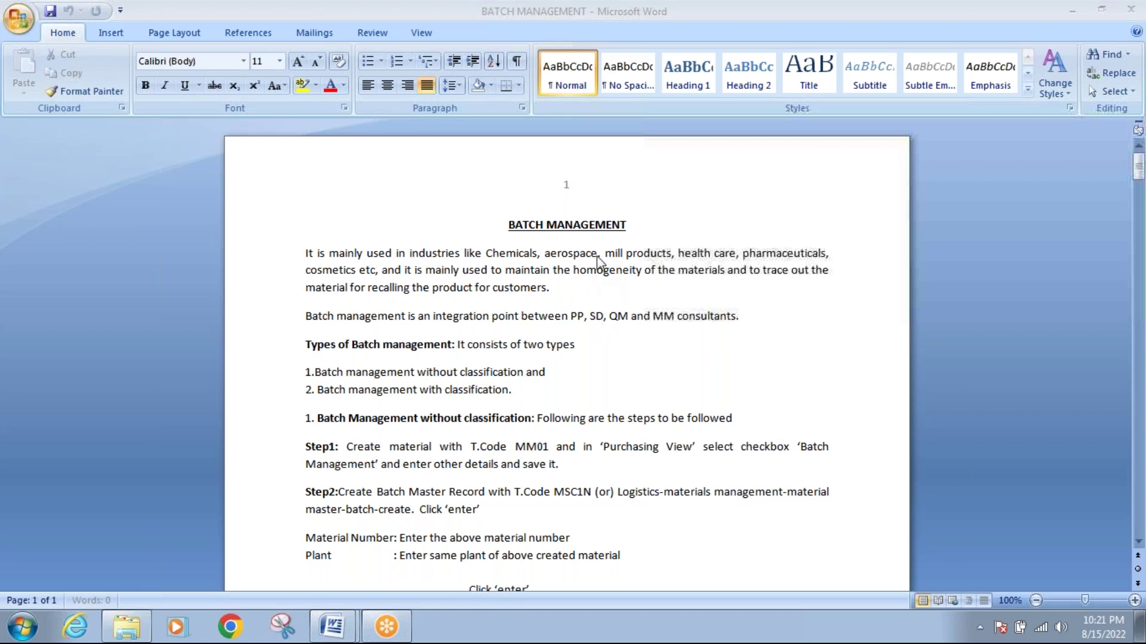
Minimize both open Word documents and close the SAP MM Notes folder window.
{"action": "left_click", "coordinate": [609, 270]}
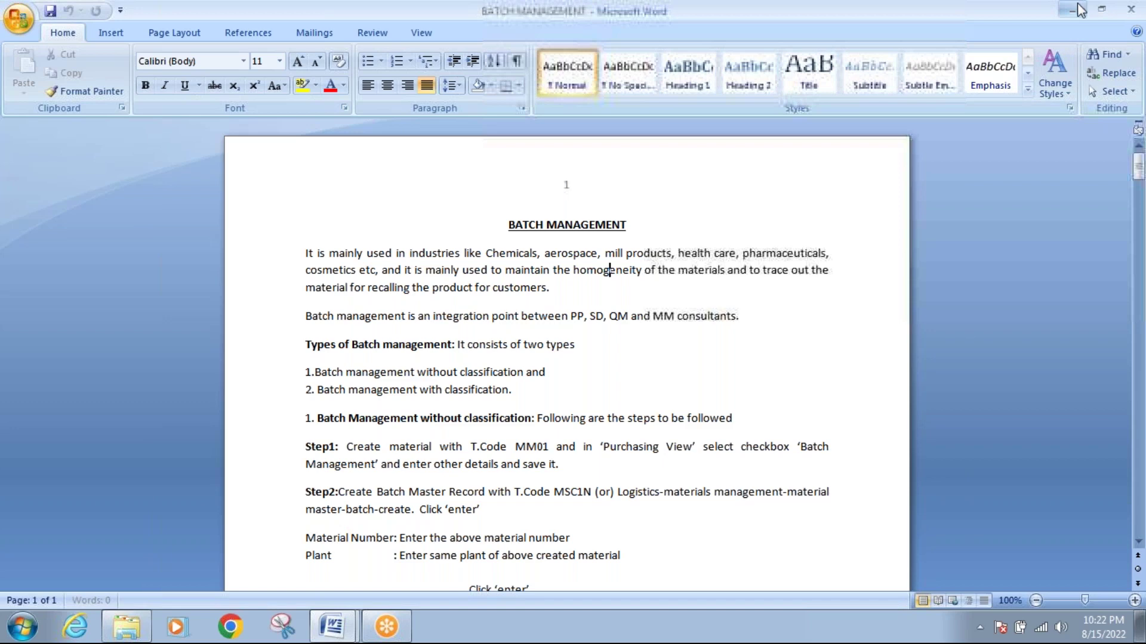
{"action": "left_click", "coordinate": [1073, 9]}
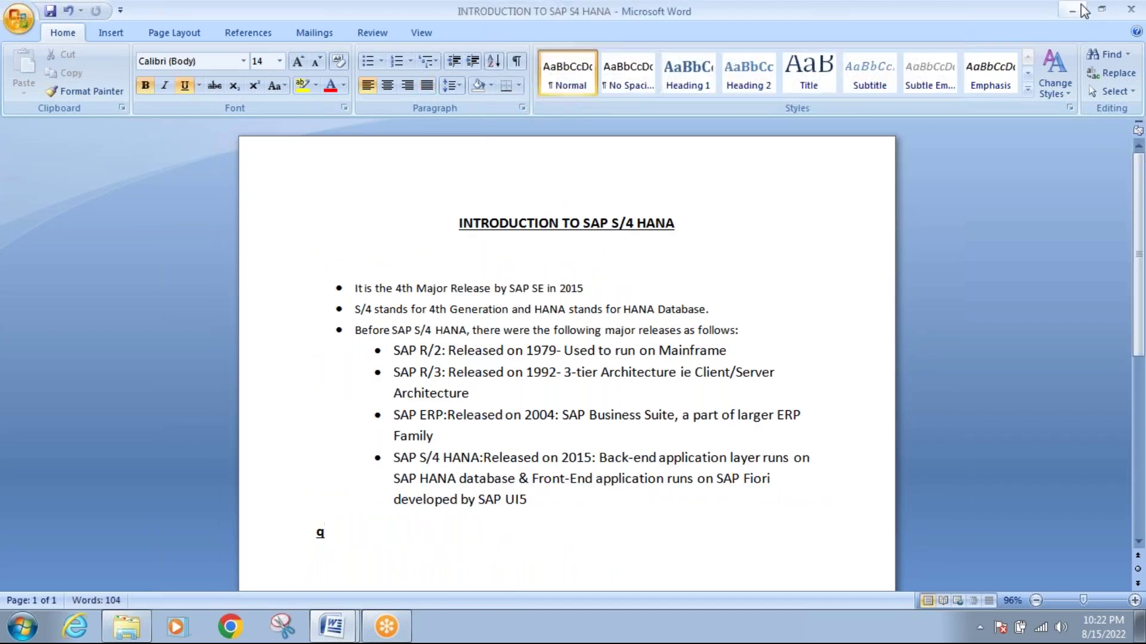
{"action": "left_click", "coordinate": [1080, 9]}
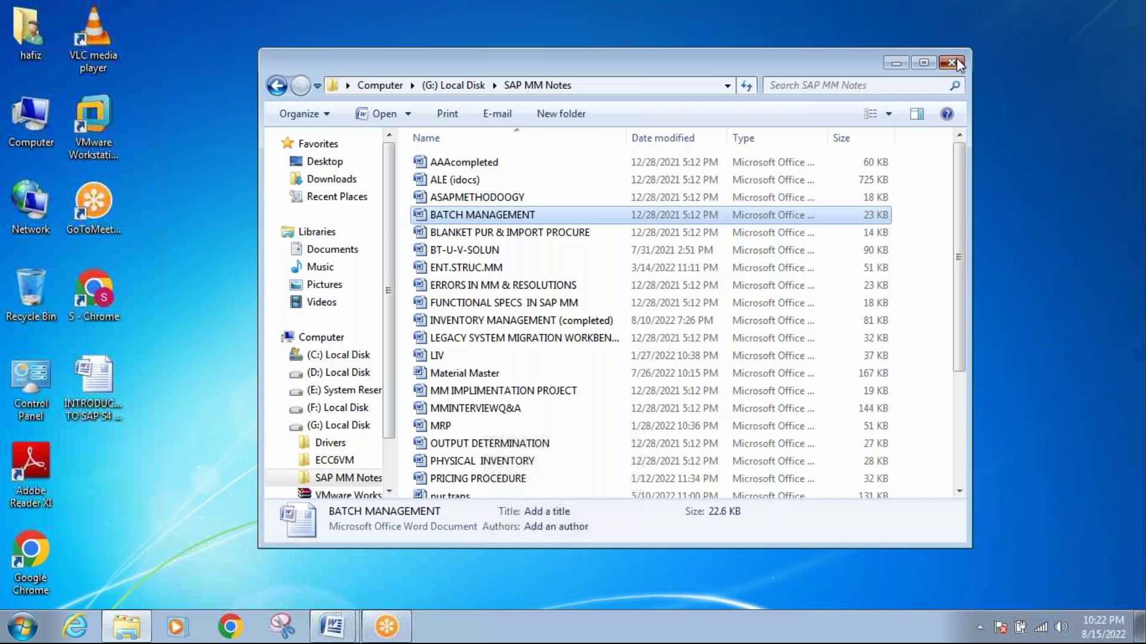
{"action": "left_click", "coordinate": [953, 63]}
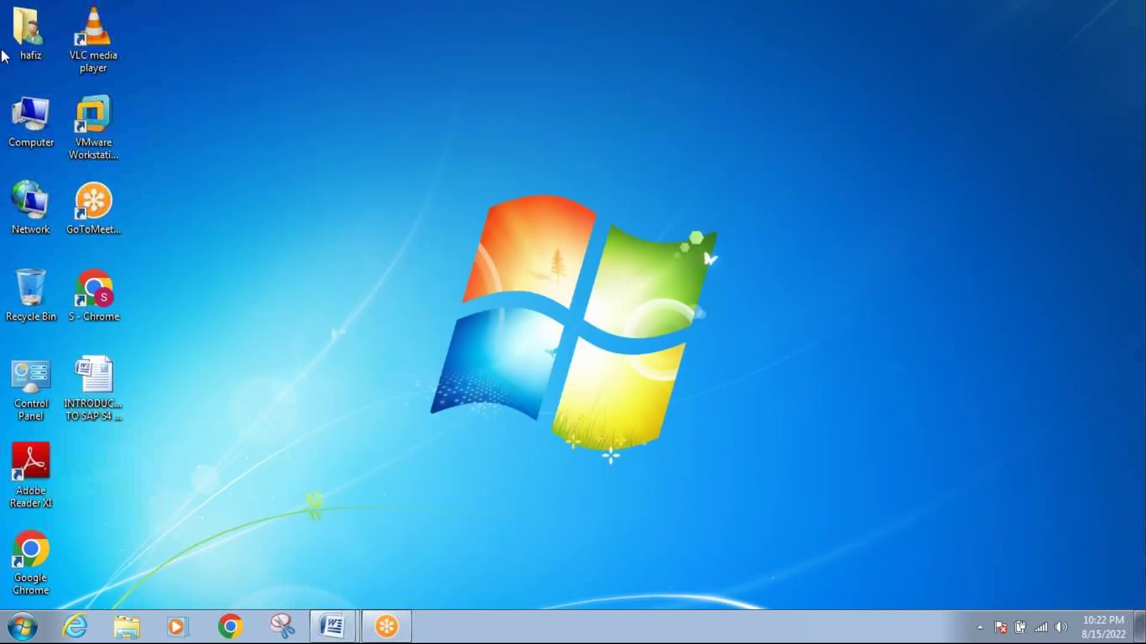
Open VMware Workstation, resume the suspended Windows Server 2003 virtual machine and dismiss the removable devices hint.
{"action": "left_click", "coordinate": [90, 125]}
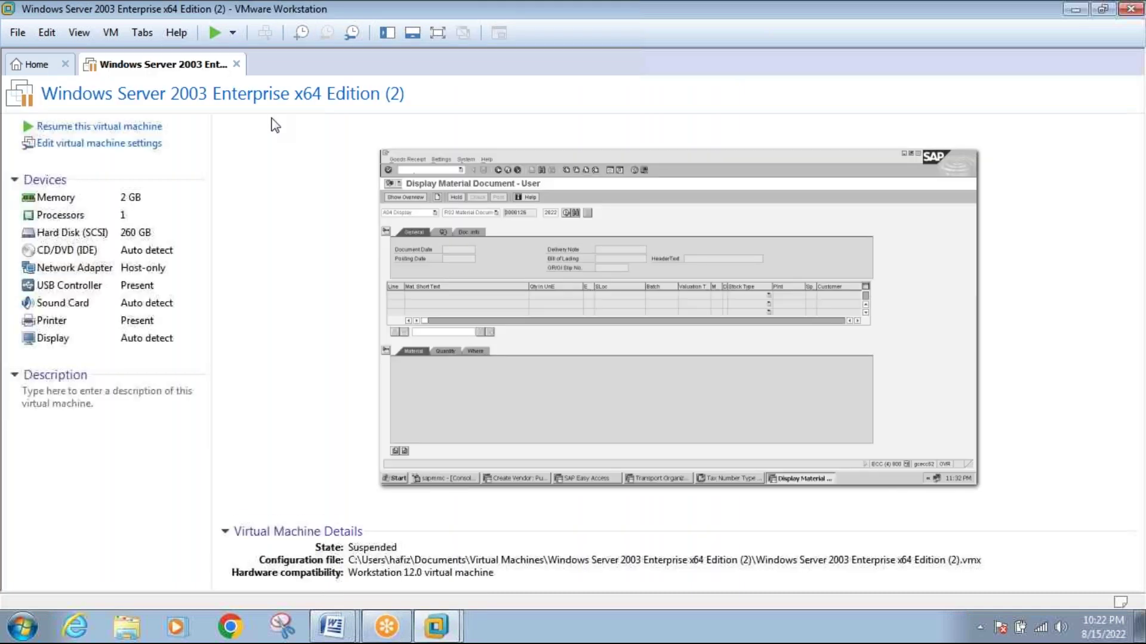
{"action": "left_click", "coordinate": [135, 132]}
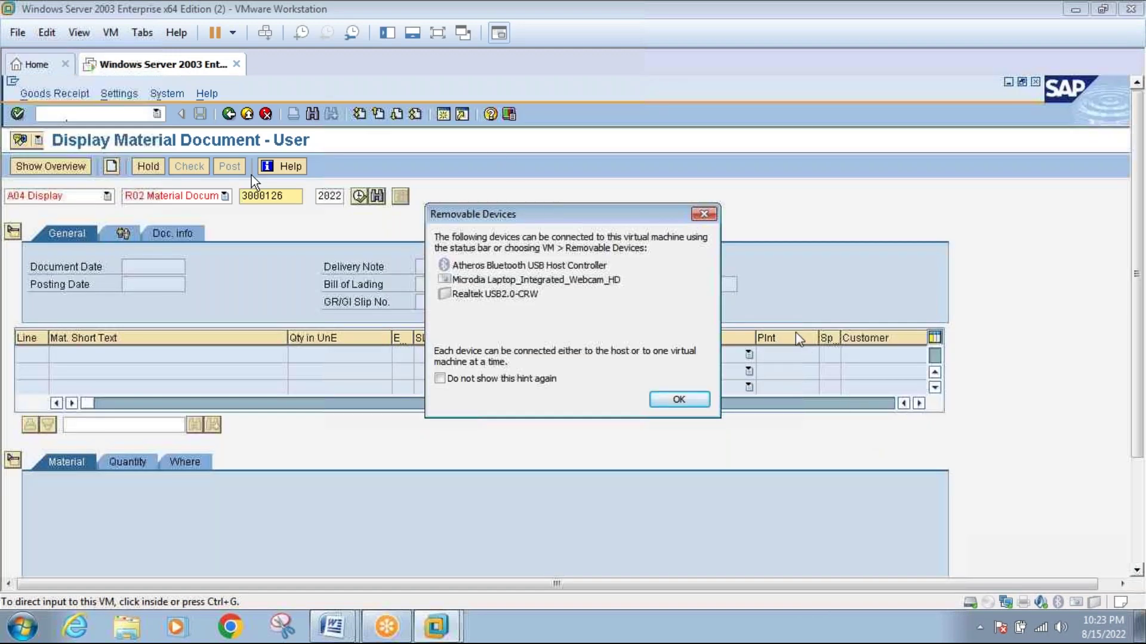
{"action": "left_click", "coordinate": [704, 215]}
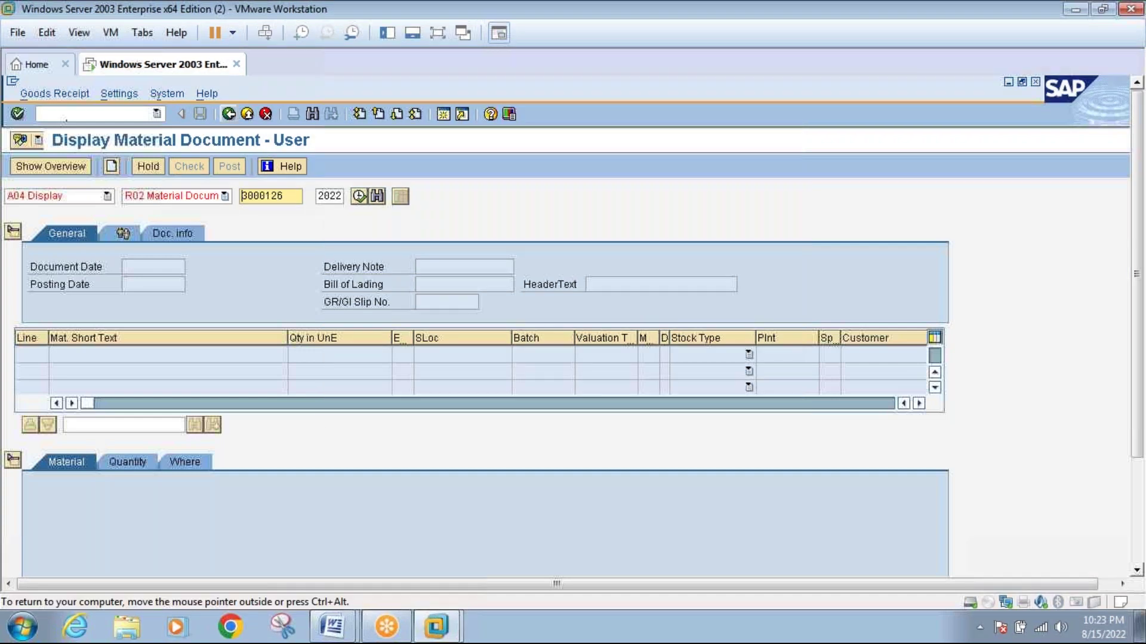
Leave the material document display and start the Create Material transaction MM01.
{"action": "left_click", "coordinate": [229, 114]}
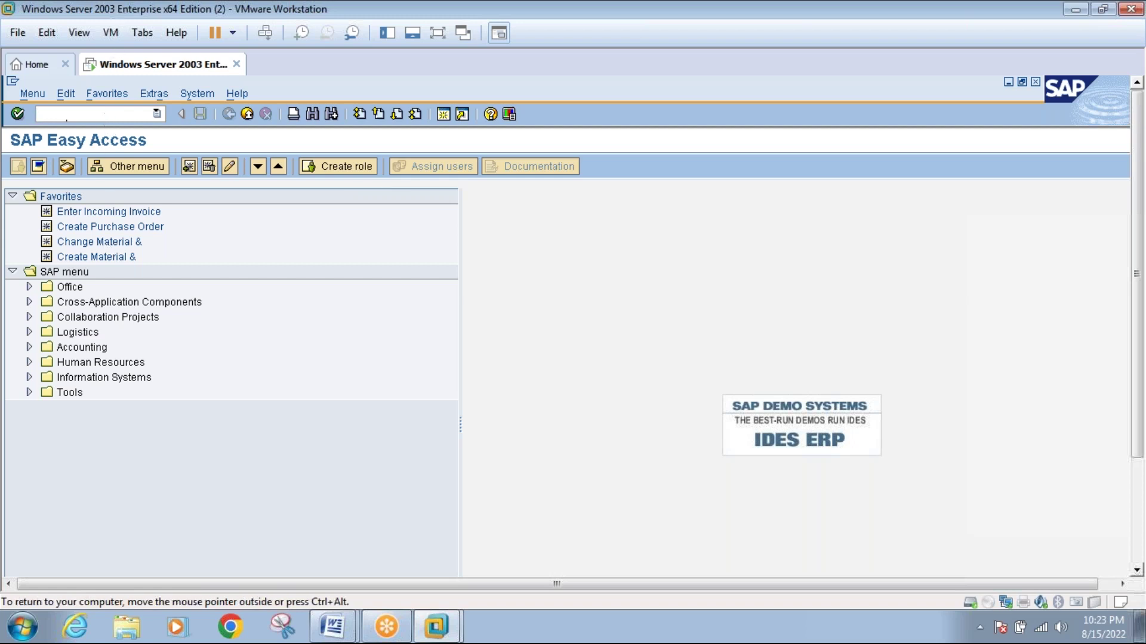
{"action": "type", "text": "MM03"}
{"action": "key", "text": "Return"}
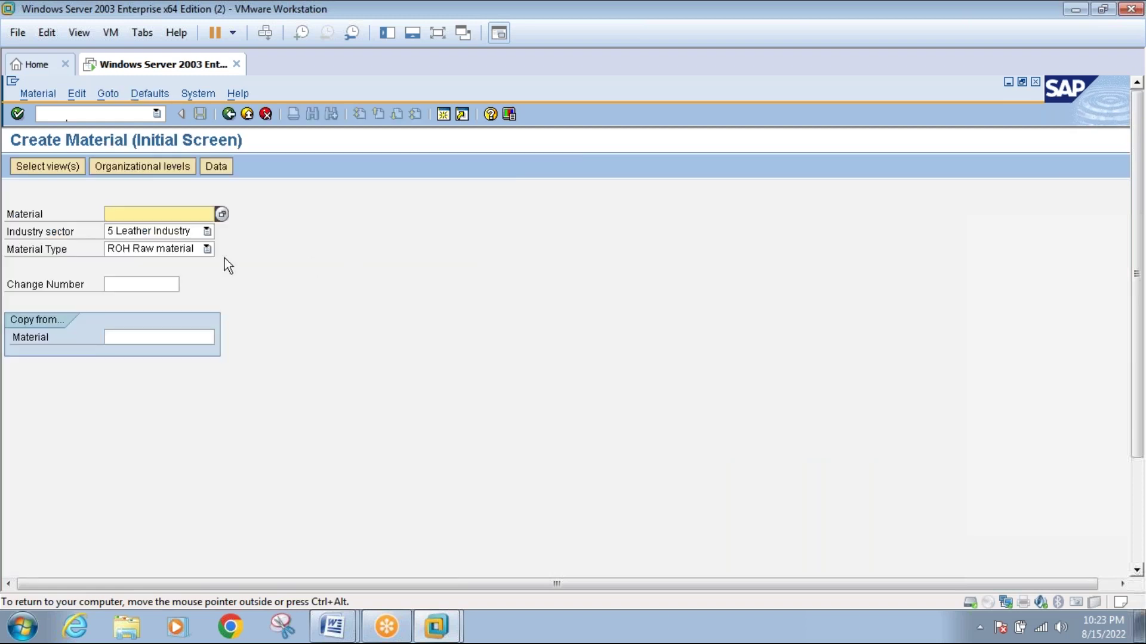
Set the new material's industry sector to Pharmaceuticals and continue to the view selection.
{"action": "left_click", "coordinate": [207, 231]}
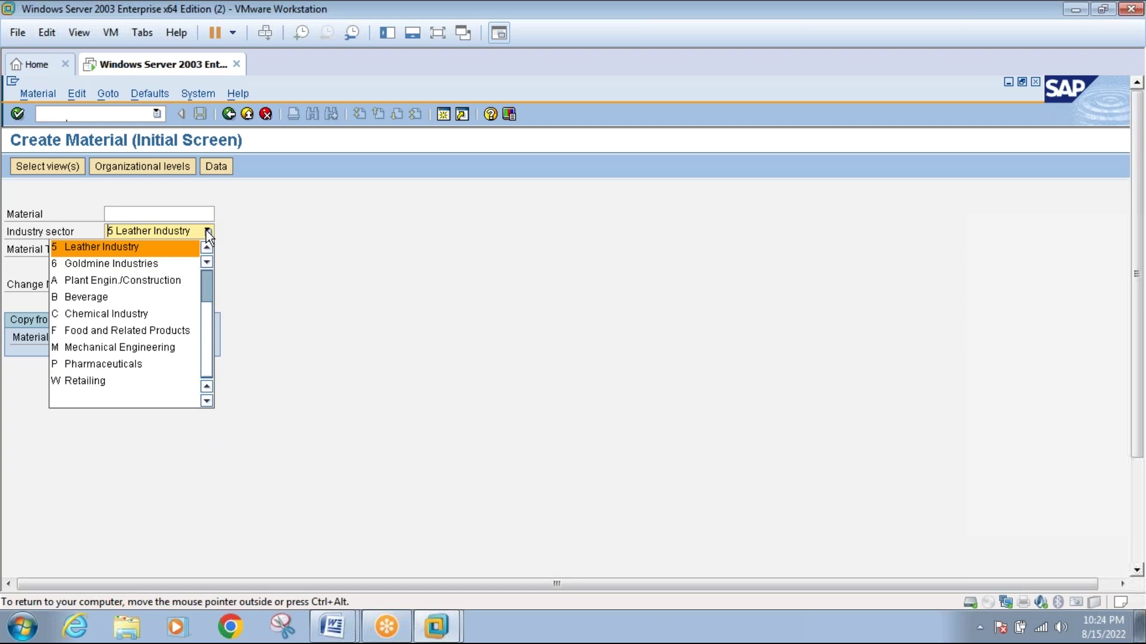
{"action": "key", "text": "Down"}
{"action": "key", "text": "Down"}
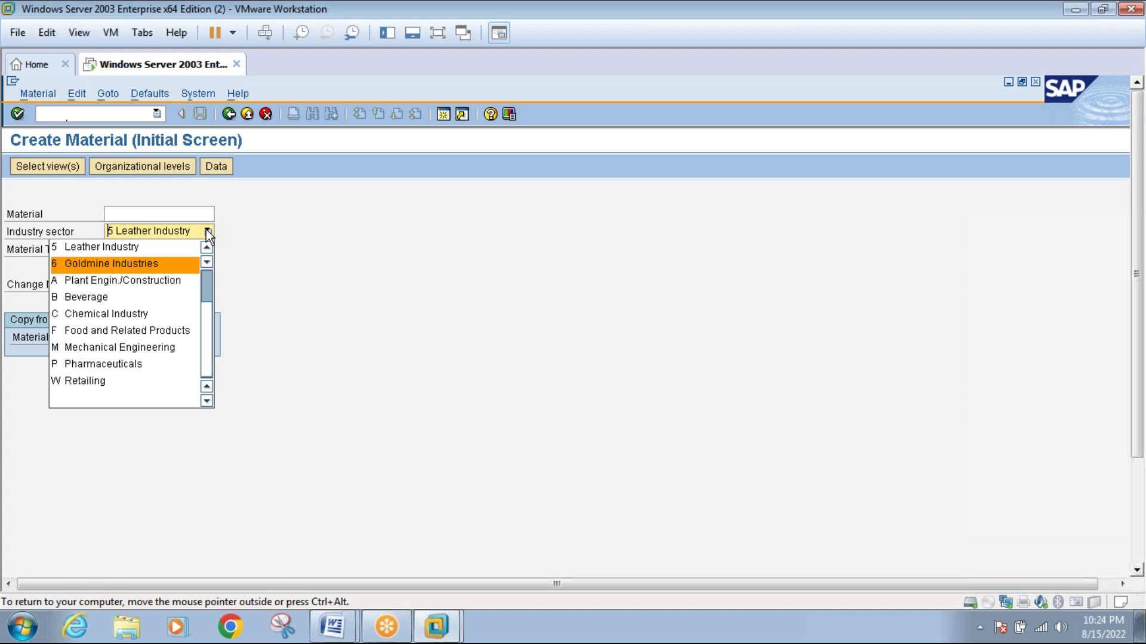
{"action": "key", "text": "Up"}
{"action": "key", "text": "Up"}
{"action": "key", "text": "Up"}
{"action": "key", "text": "Up"}
{"action": "key", "text": "Up"}
{"action": "key", "text": "Up"}
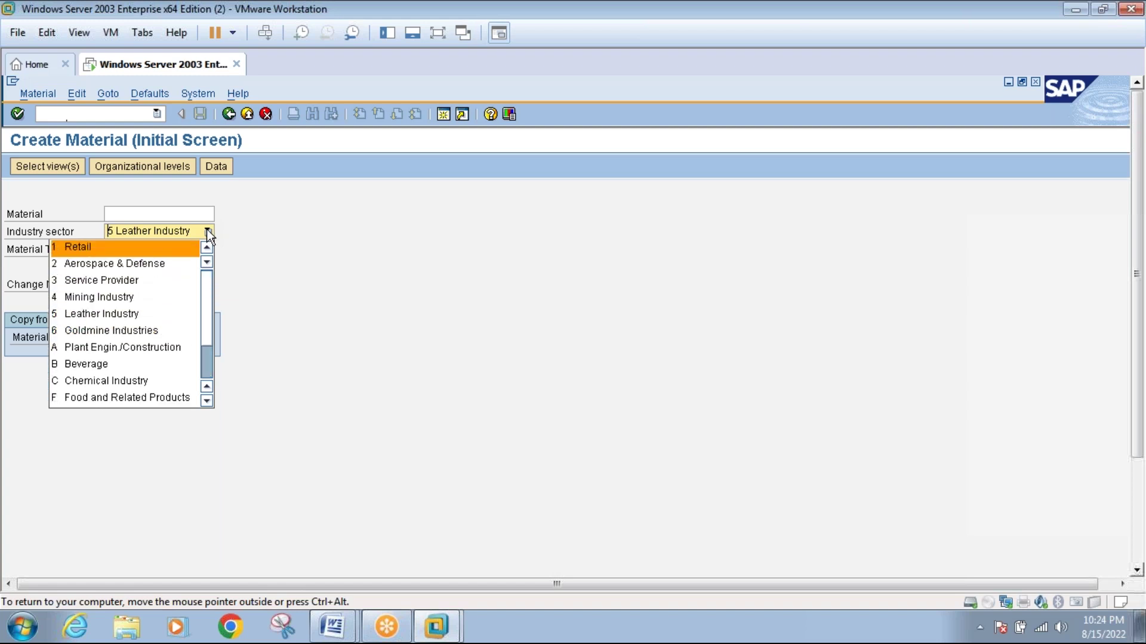
{"action": "key", "text": "Down"}
{"action": "key", "text": "Down"}
{"action": "key", "text": "Down"}
{"action": "key", "text": "Down"}
{"action": "key", "text": "Down"}
{"action": "key", "text": "Down"}
{"action": "key", "text": "Down"}
{"action": "key", "text": "Down"}
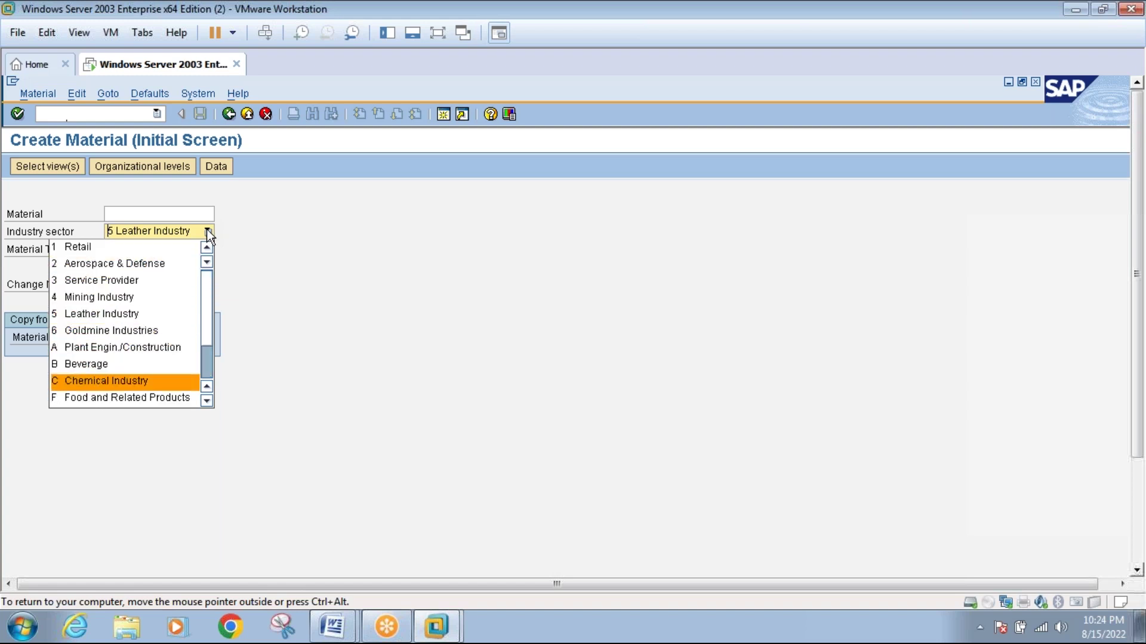
{"action": "key", "text": "Up"}
{"action": "key", "text": "Up"}
{"action": "key", "text": "Down"}
{"action": "key", "text": "Down"}
{"action": "key", "text": "Down"}
{"action": "key", "text": "Down"}
{"action": "key", "text": "Down"}
{"action": "key", "text": "Down"}
{"action": "key", "text": "Down"}
{"action": "key", "text": "Up"}
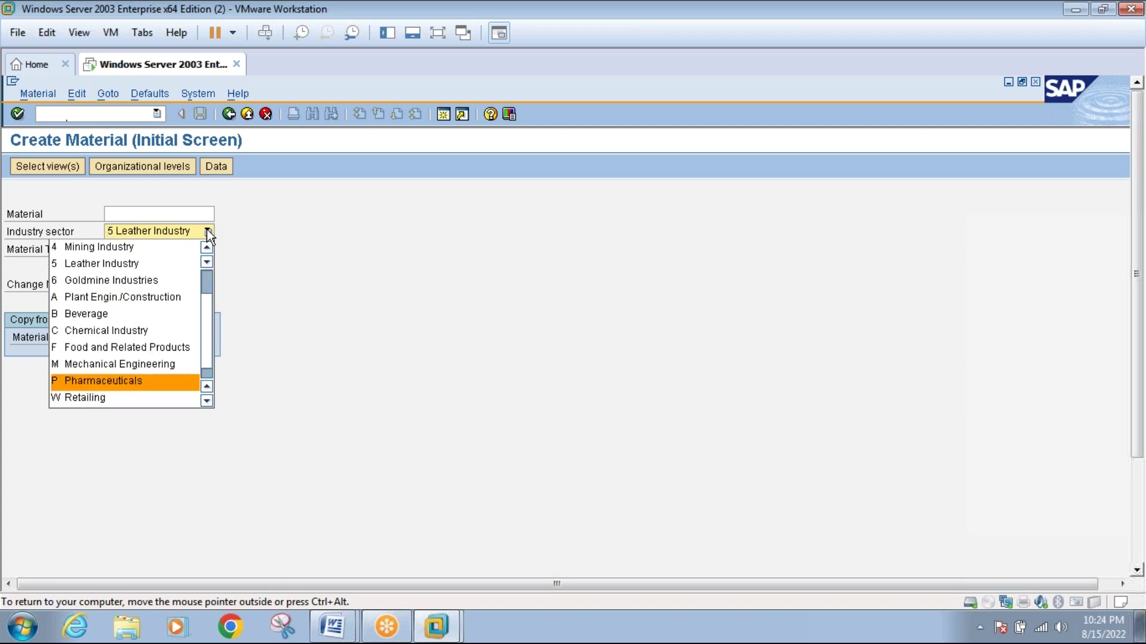
{"action": "key", "text": "Return"}
{"action": "key", "text": "Return"}
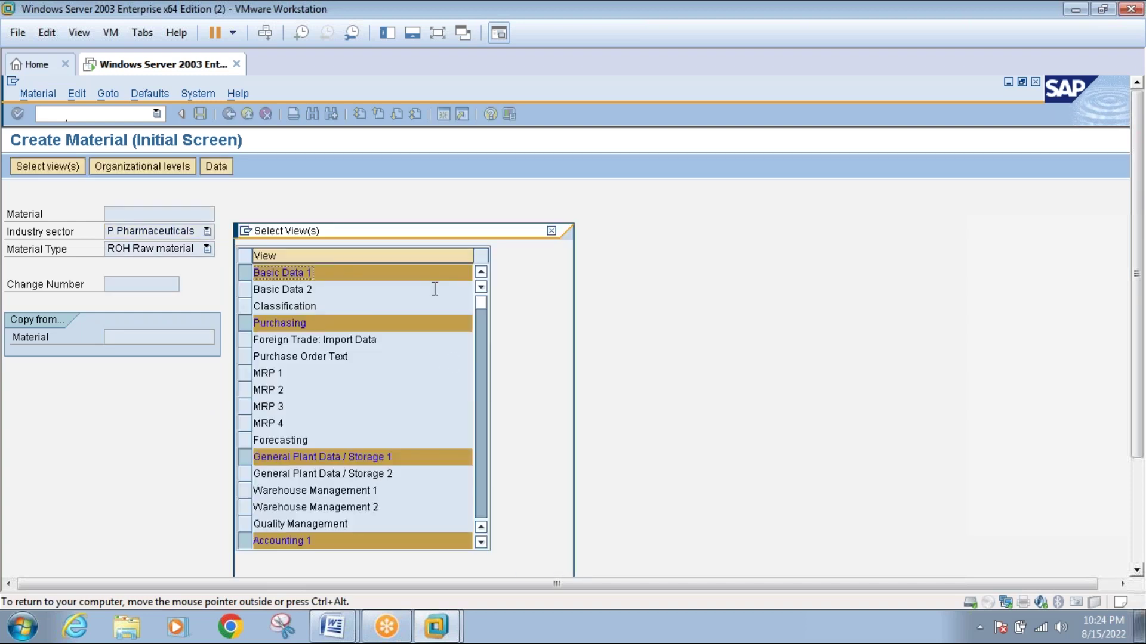
Keep the preselected views and enter plant 3000 and storage location 0001 as organizational levels.
{"action": "left_click_drag", "start_coordinate": [436, 231], "coordinate": [438, 76]}
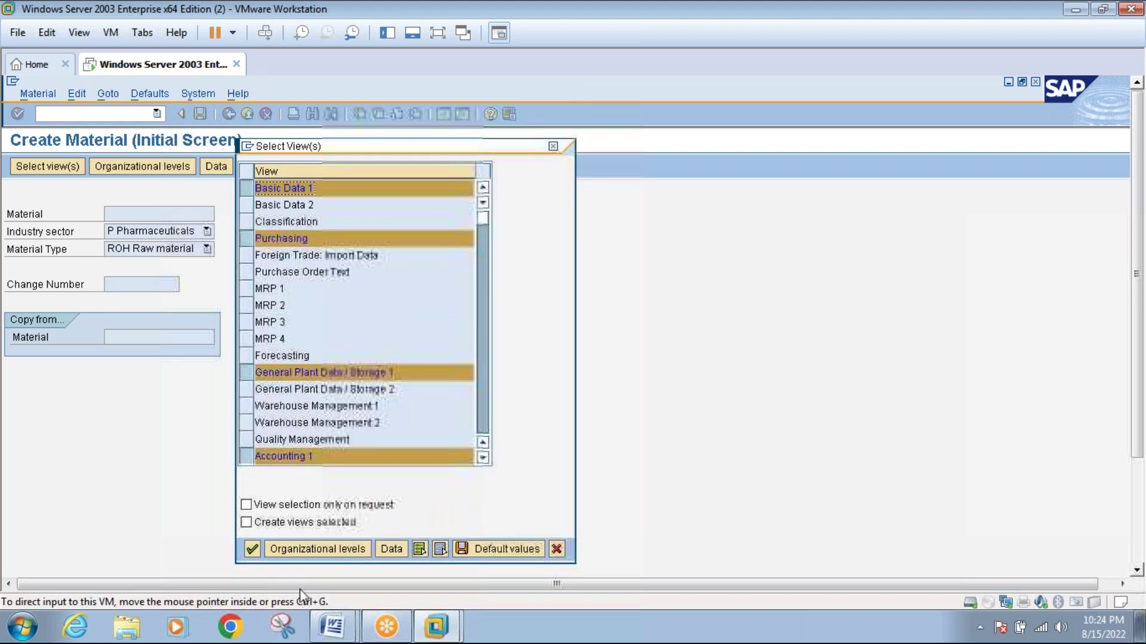
{"action": "left_click", "coordinate": [299, 546]}
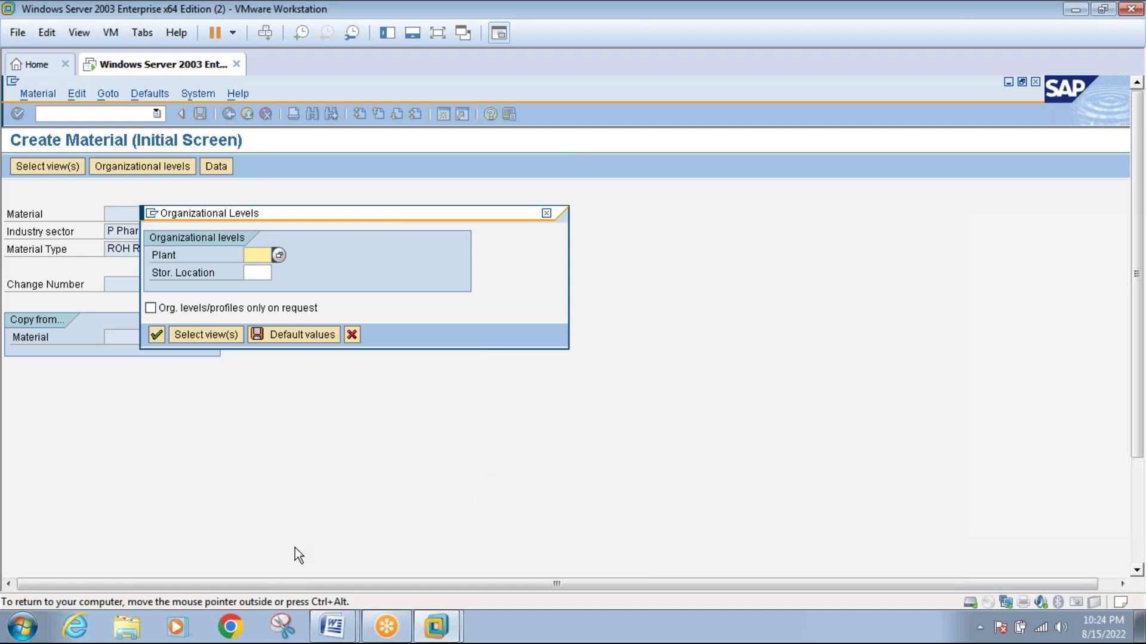
{"action": "type", "text": "3000"}
{"action": "left_click", "coordinate": [253, 272]}
{"action": "type", "text": "0001"}
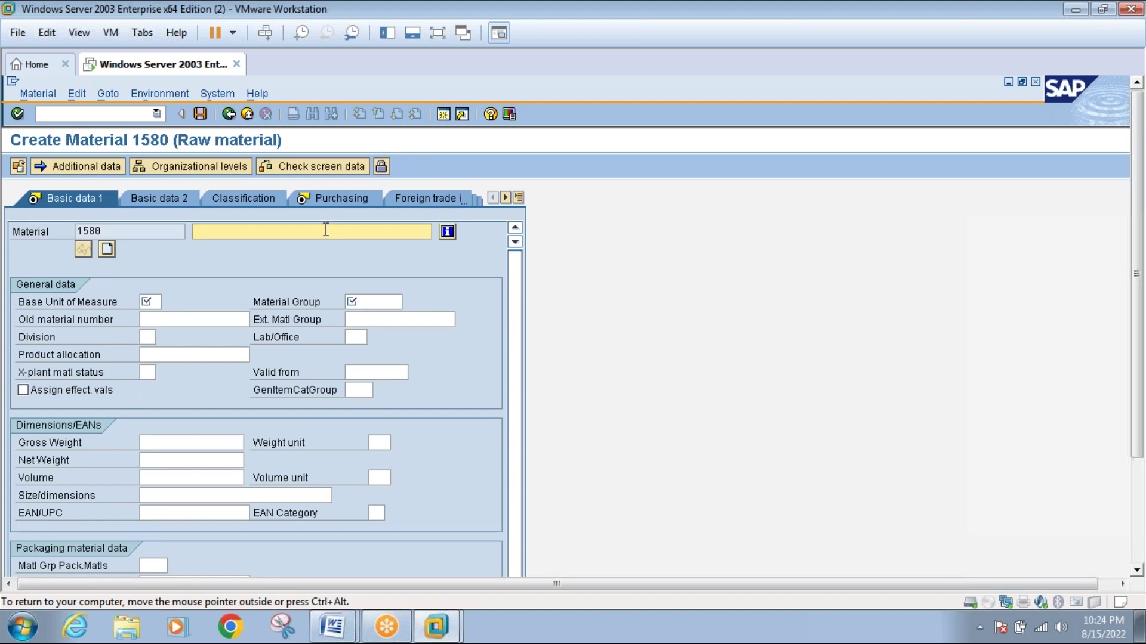
Enter Phosporous as the material description in the basic data.
{"action": "type", "text": "p"}
{"action": "key", "text": "BackSpace"}
{"action": "type", "text": "Phosporous"}
Set the material's base unit of measure to kg.
{"action": "left_click", "coordinate": [157, 302]}
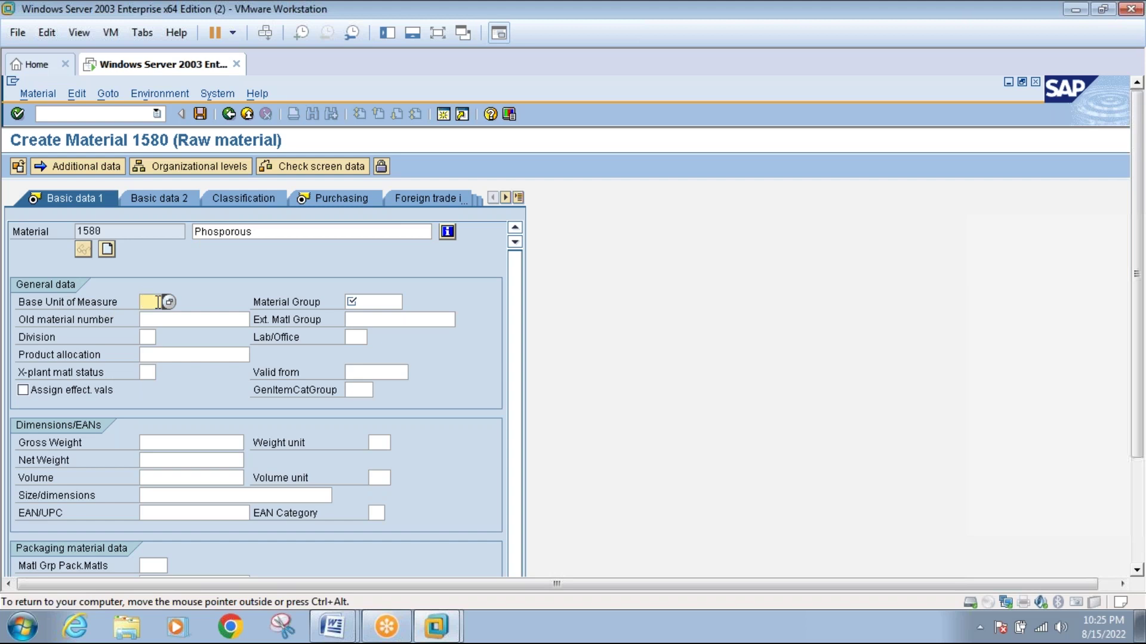
{"action": "type", "text": "g"}
{"action": "key", "text": "Return"}
{"action": "key", "text": "BackSpace"}
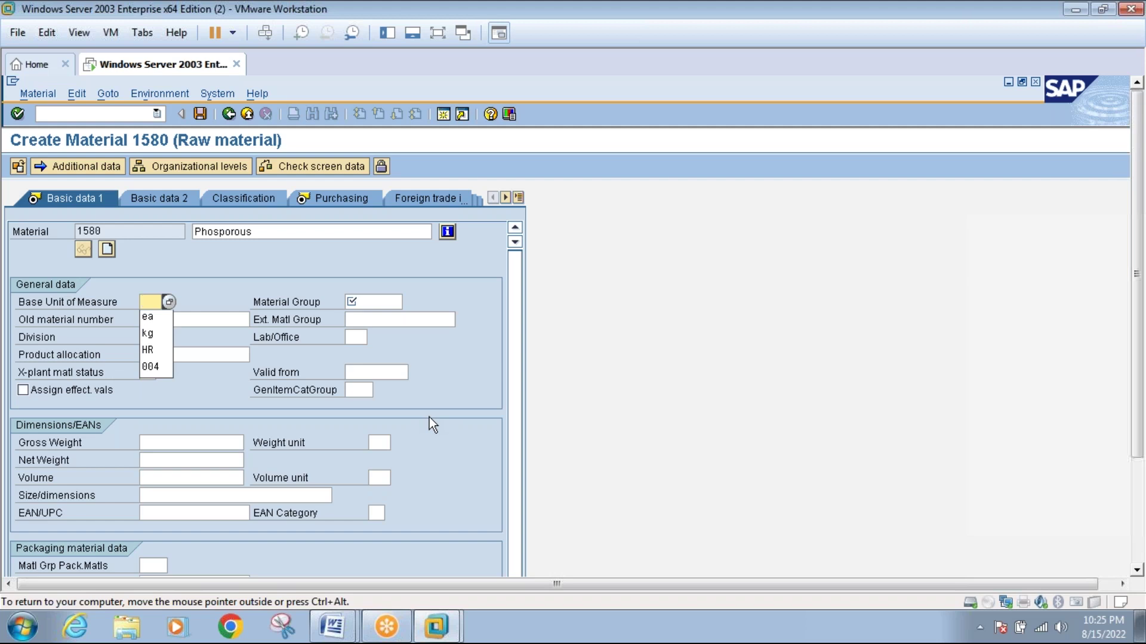
{"action": "key", "text": "BackSpace"}
{"action": "key", "text": "BackSpace"}
{"action": "key", "text": "Up"}
{"action": "key", "text": "Return"}
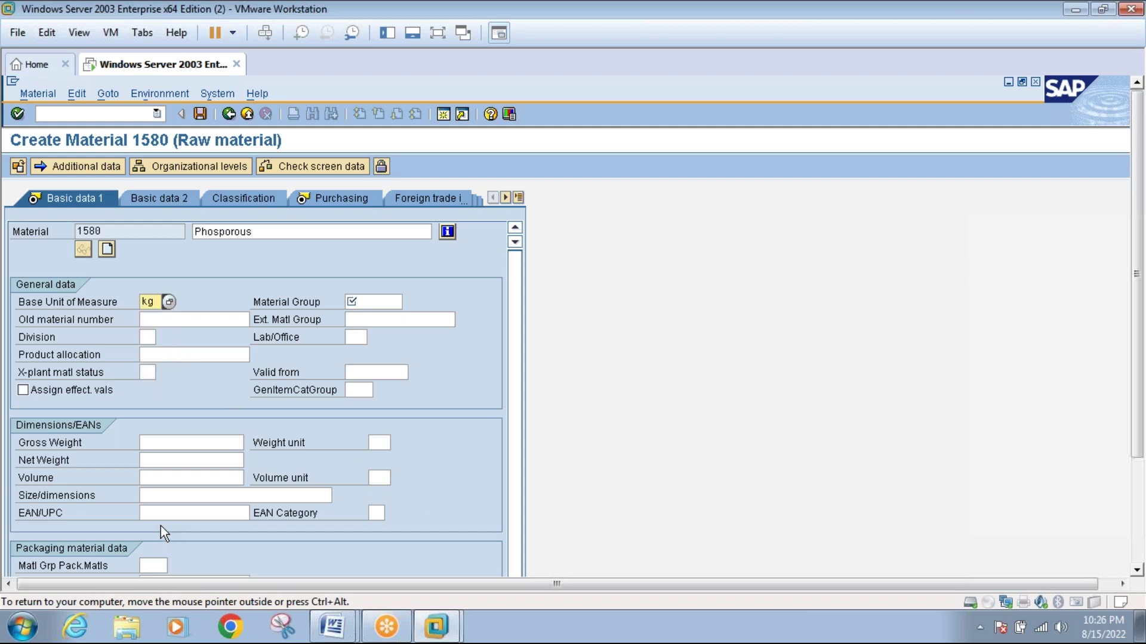
Set the material group to 004 and continue to the Purchasing view.
{"action": "left_click", "coordinate": [370, 301]}
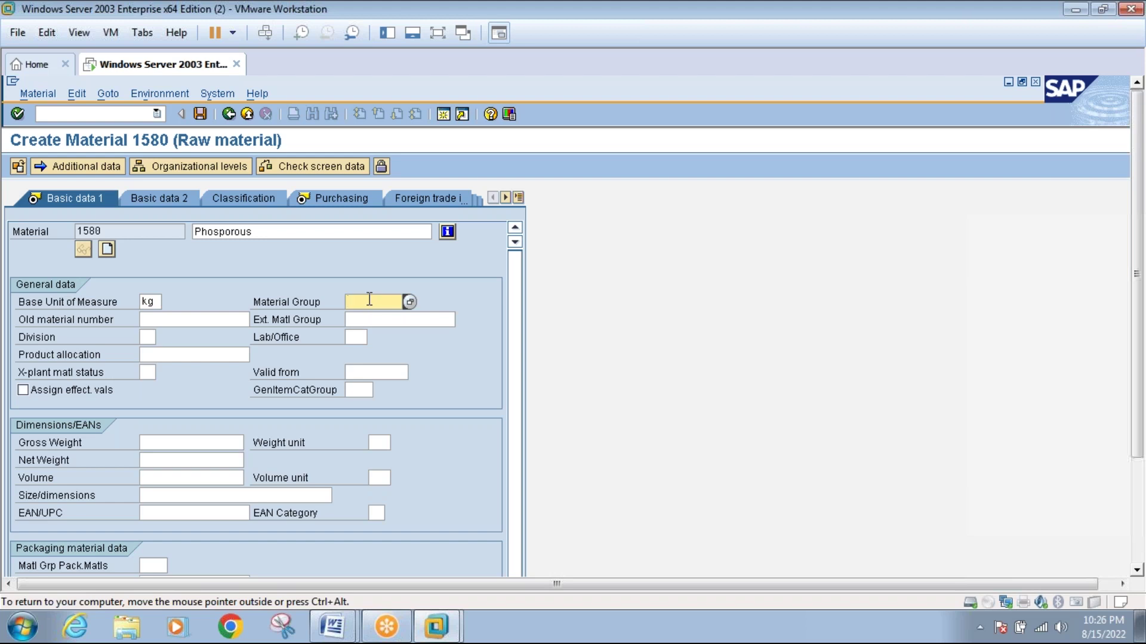
{"action": "type", "text": "04"}
{"action": "key", "text": "BackSpace"}
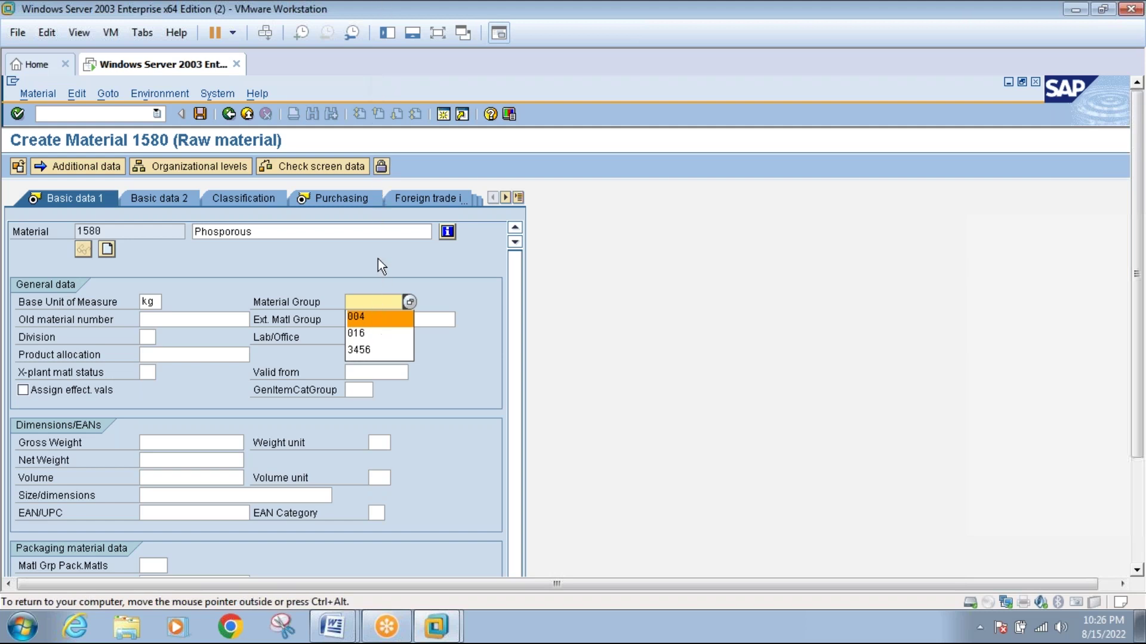
{"action": "key", "text": "Up"}
{"action": "key", "text": "Up"}
{"action": "key", "text": "Return"}
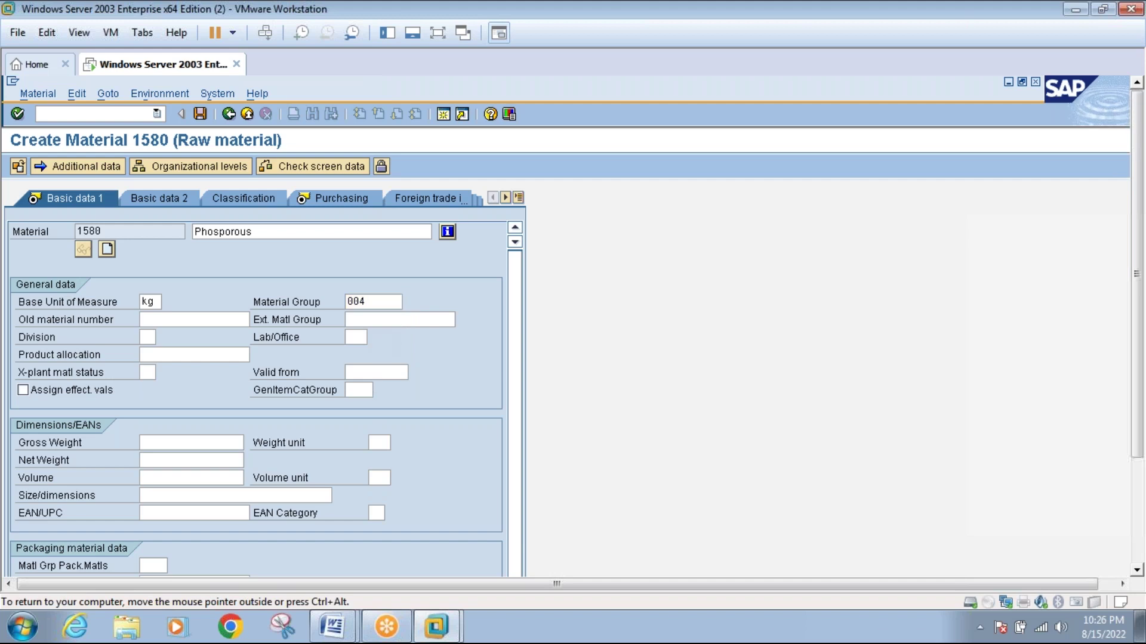
{"action": "key", "text": "Return"}
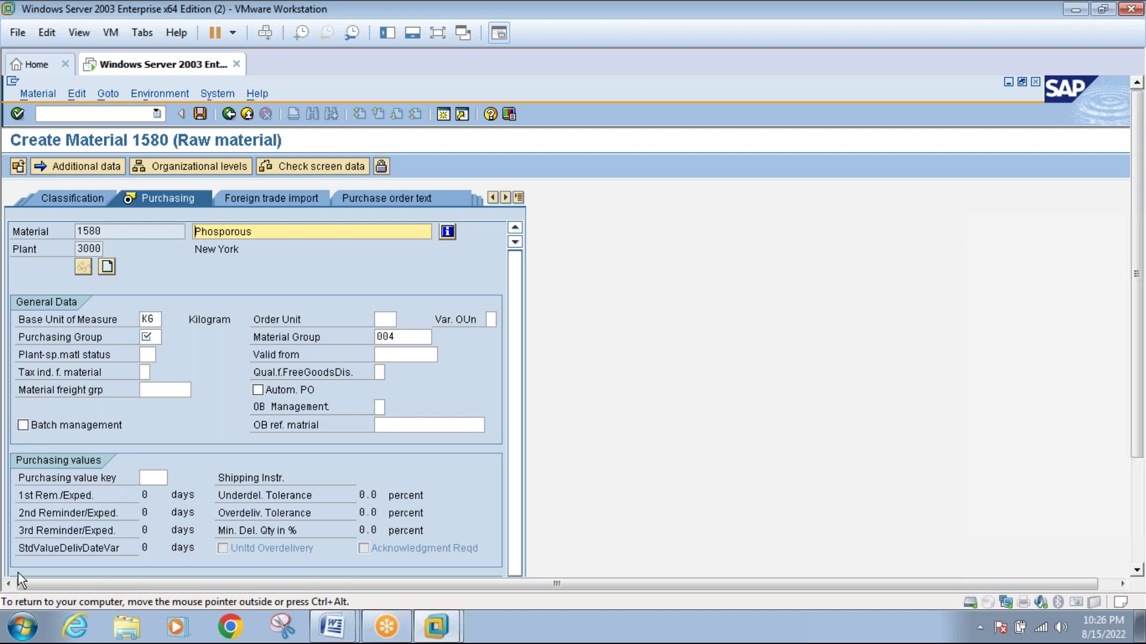
Enable batch management, set the purchasing group to 000 and continue to the plant data and storage view.
{"action": "left_click", "coordinate": [21, 424]}
{"action": "left_click", "coordinate": [151, 337]}
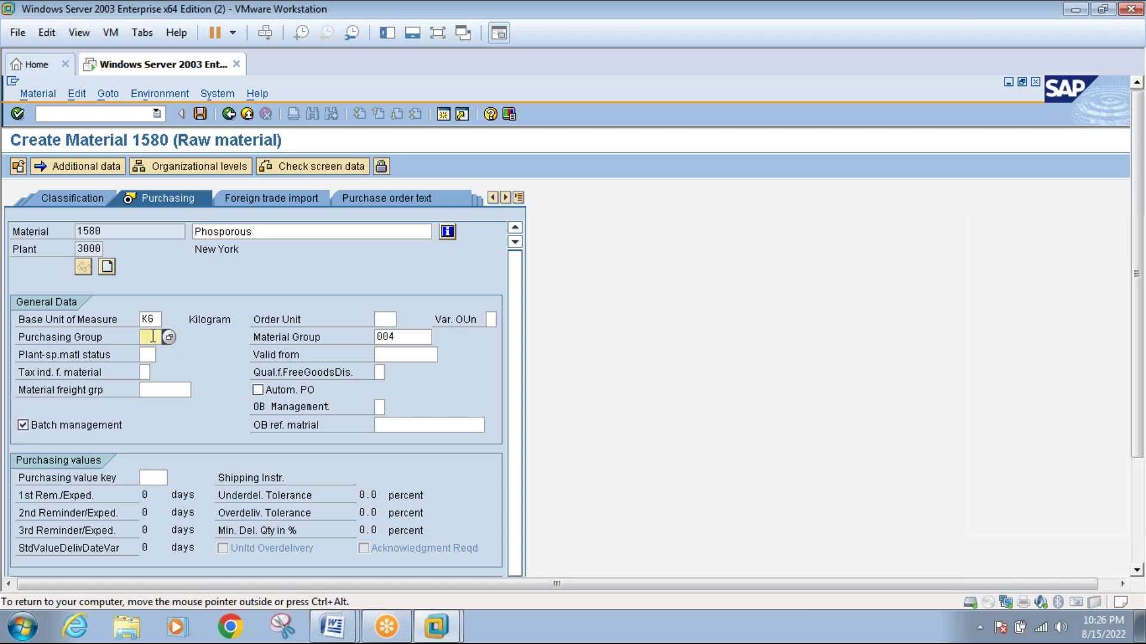
{"action": "type", "text": "000"}
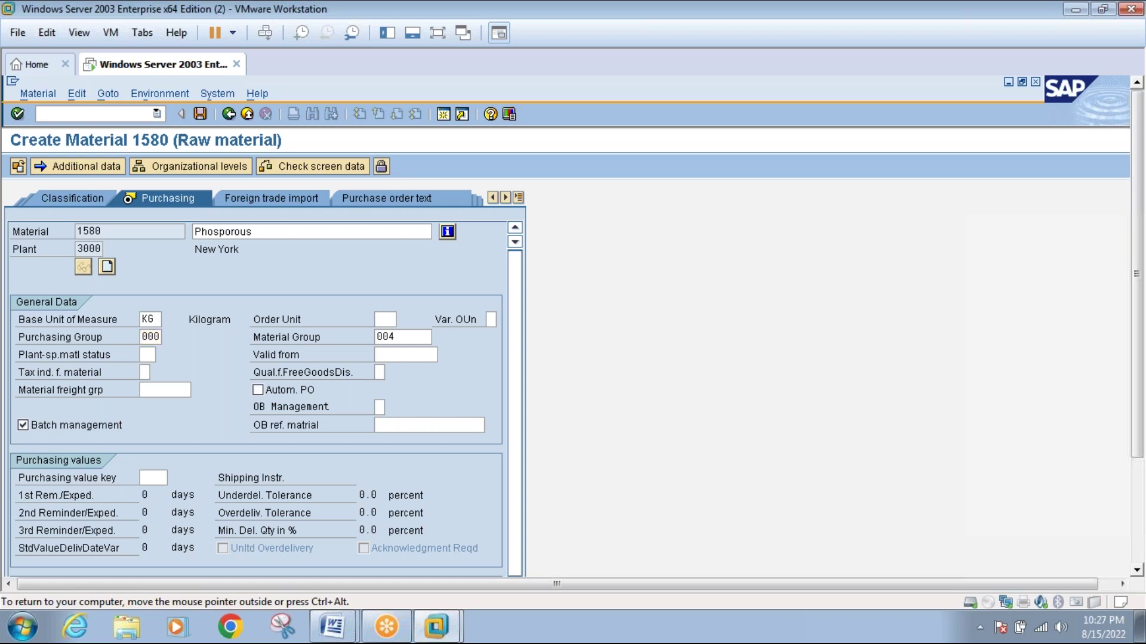
{"action": "key", "text": "Return"}
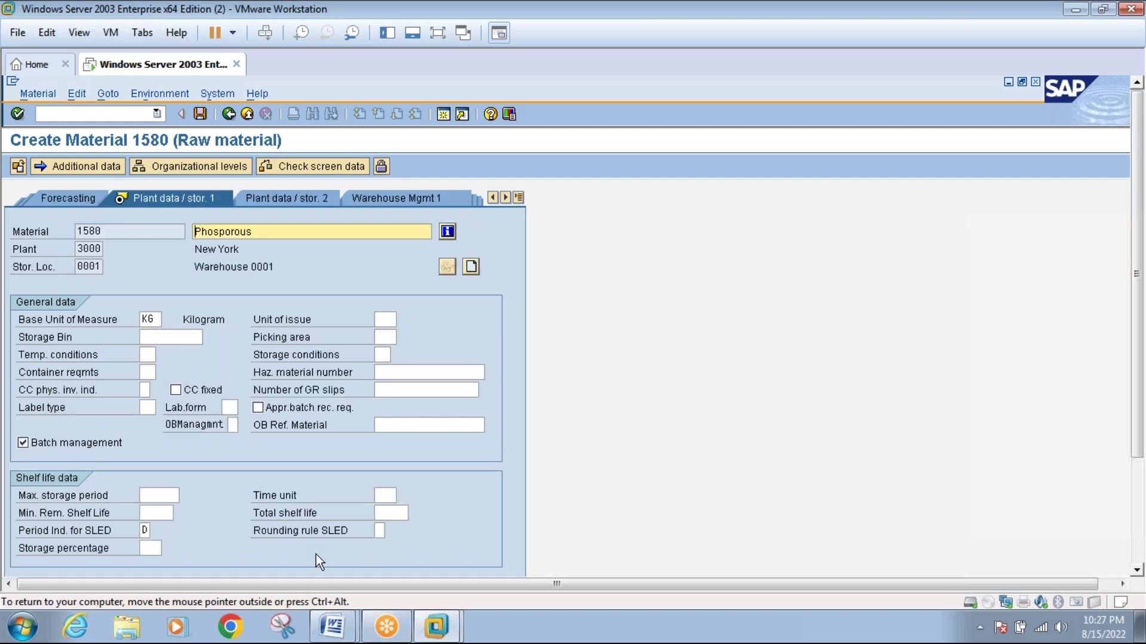
Close the INTRODUCTION TO SAP S4 HANA Word document and save its changes.
{"action": "mouse_move", "coordinate": [349, 625]}
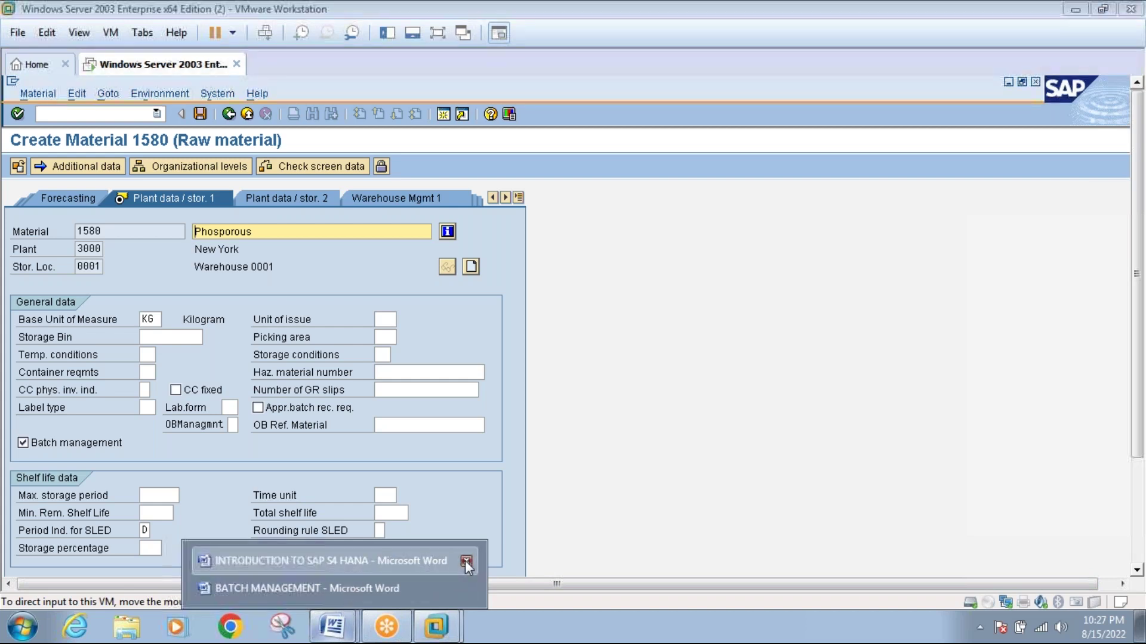
{"action": "left_click", "coordinate": [465, 560]}
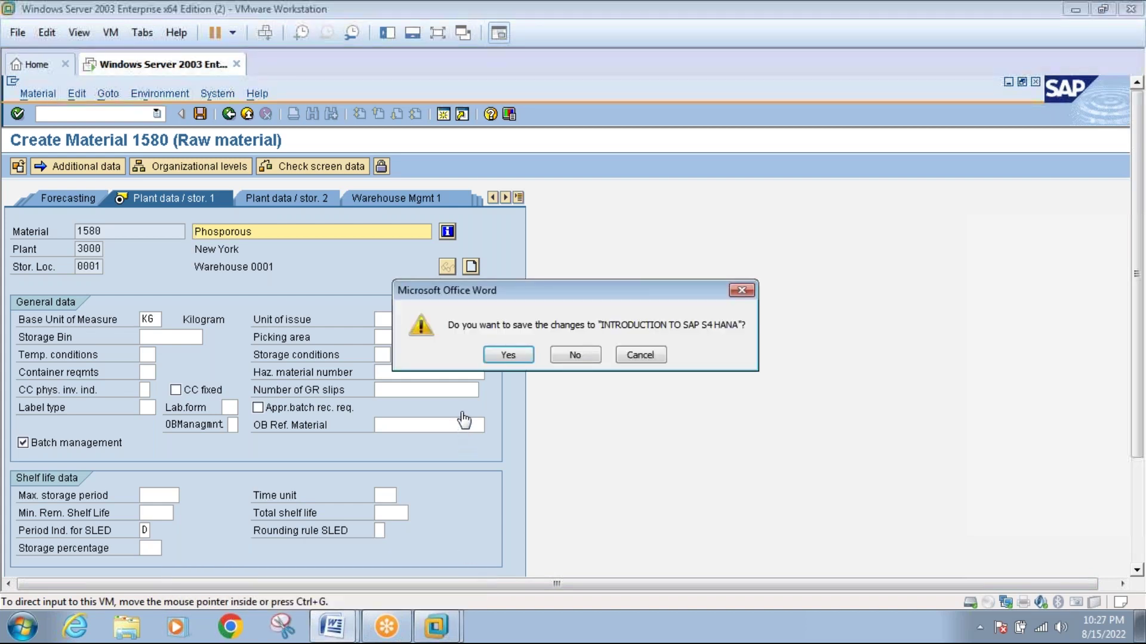
{"action": "left_click", "coordinate": [513, 360]}
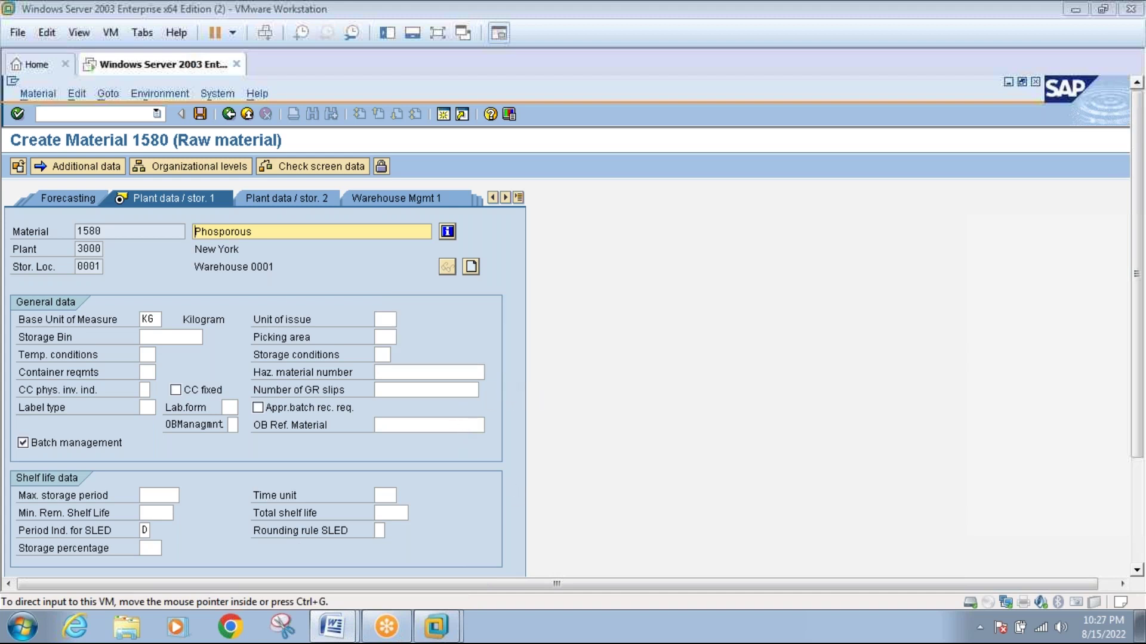
Switch to the BATCH MANAGEMENT Word document and read the steps for batch management without classification.
{"action": "left_click", "coordinate": [327, 626]}
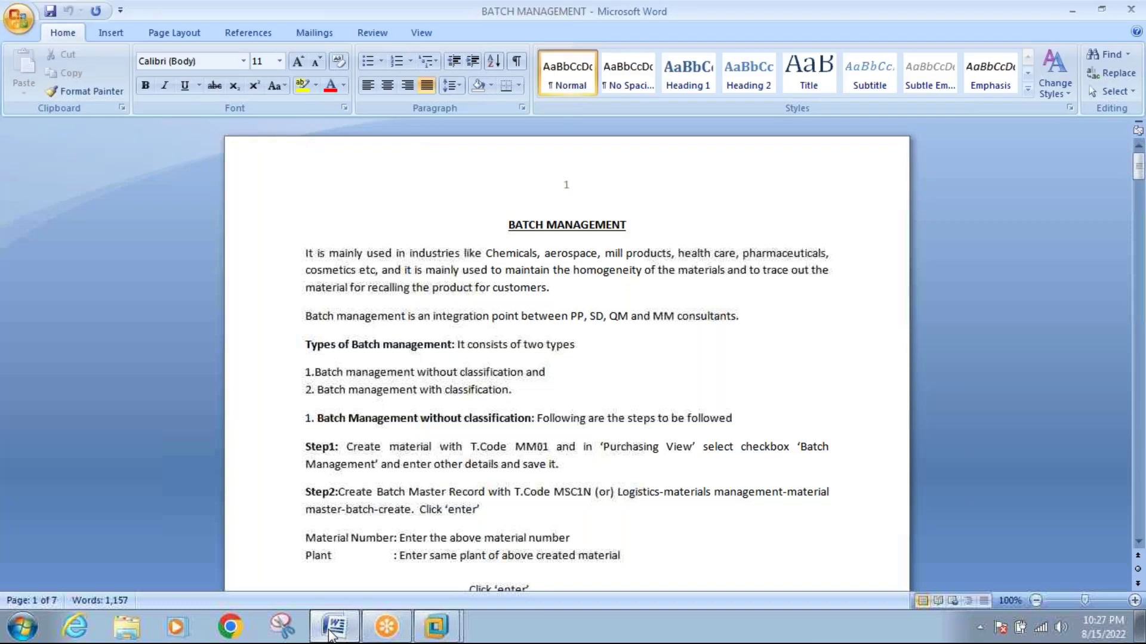
{"action": "key", "text": "Down"}
{"action": "key", "text": "Down"}
{"action": "key", "text": "Down"}
{"action": "key", "text": "Down"}
{"action": "key", "text": "Down"}
{"action": "key", "text": "Down"}
{"action": "key", "text": "Down"}
{"action": "key", "text": "Down"}
{"action": "key", "text": "Down"}
{"action": "key", "text": "Down"}
{"action": "key", "text": "Down"}
{"action": "key", "text": "Down"}
{"action": "key", "text": "Down"}
{"action": "key", "text": "Down"}
{"action": "key", "text": "Down"}
{"action": "key", "text": "Down"}
{"action": "key", "text": "Down"}
{"action": "key", "text": "Down"}
{"action": "key", "text": "Down"}
{"action": "key", "text": "Down"}
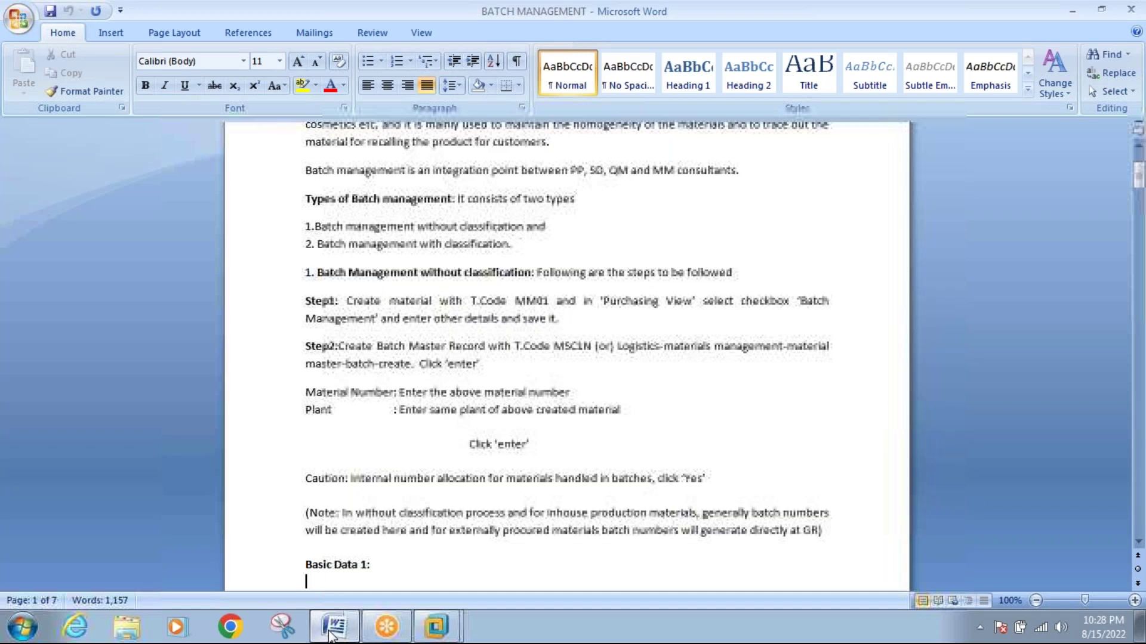
{"action": "key", "text": "Down"}
{"action": "key", "text": "Down"}
{"action": "key", "text": "Down"}
{"action": "key", "text": "Down"}
{"action": "key", "text": "Down"}
{"action": "key", "text": "Down"}
{"action": "key", "text": "Down"}
{"action": "key", "text": "Down"}
{"action": "key", "text": "Down"}
{"action": "key", "text": "Down"}
{"action": "key", "text": "Down"}
{"action": "key", "text": "Down"}
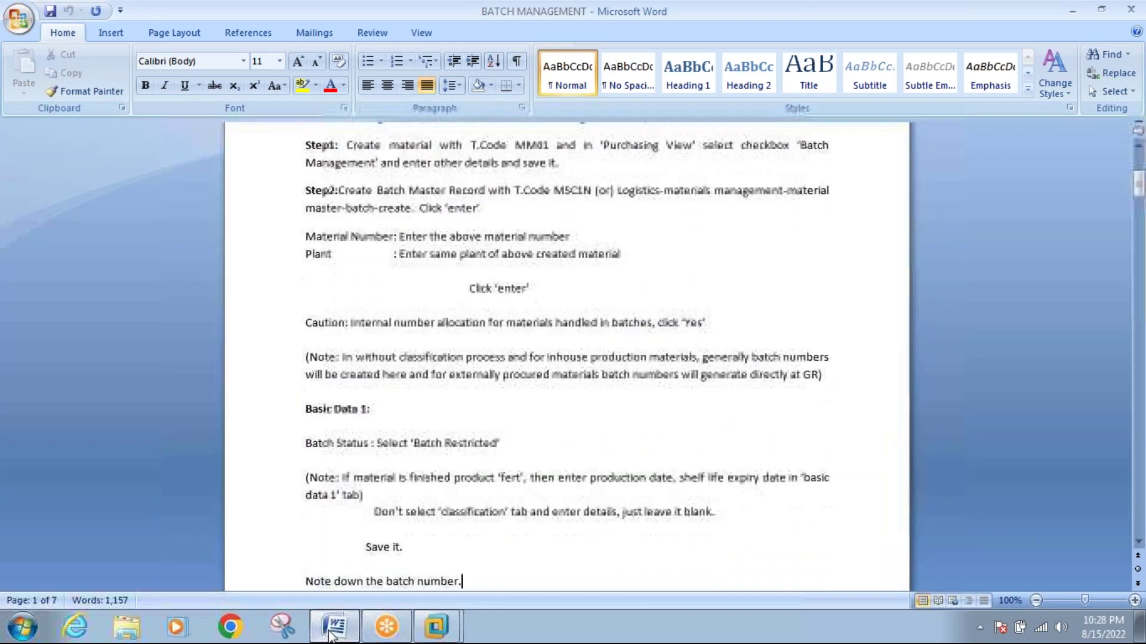
{"action": "key", "text": "Down"}
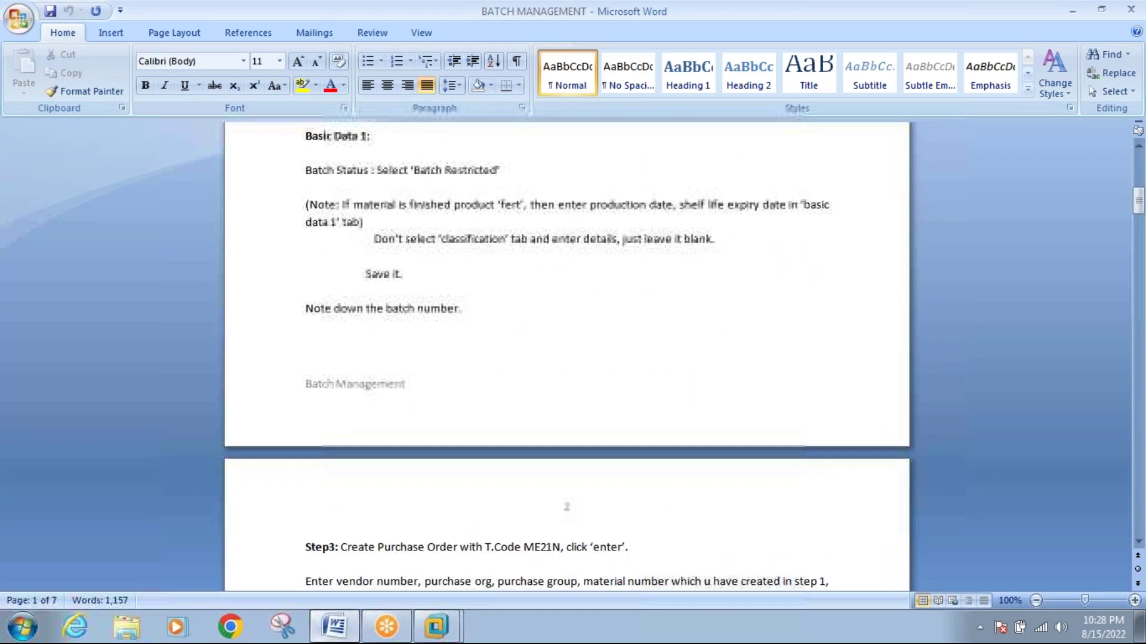
{"action": "left_click", "coordinate": [317, 637]}
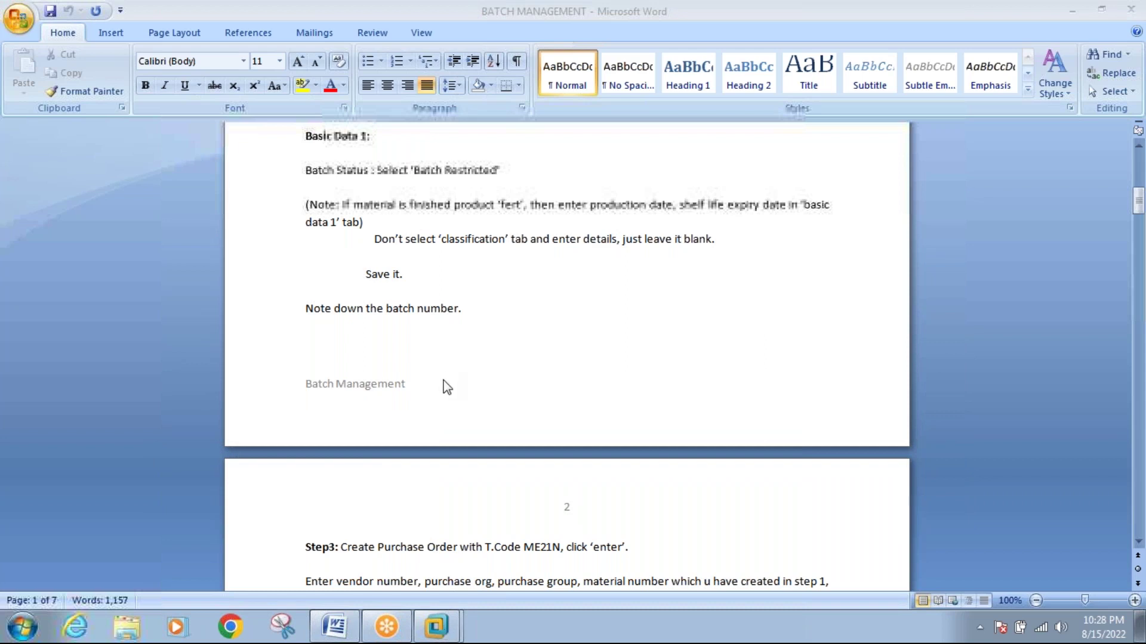
Switch back to the SAP session in the virtual machine and continue to the material's Accounting 1 view.
{"action": "left_click", "coordinate": [445, 625]}
{"action": "mouse_move", "coordinate": [442, 630]}
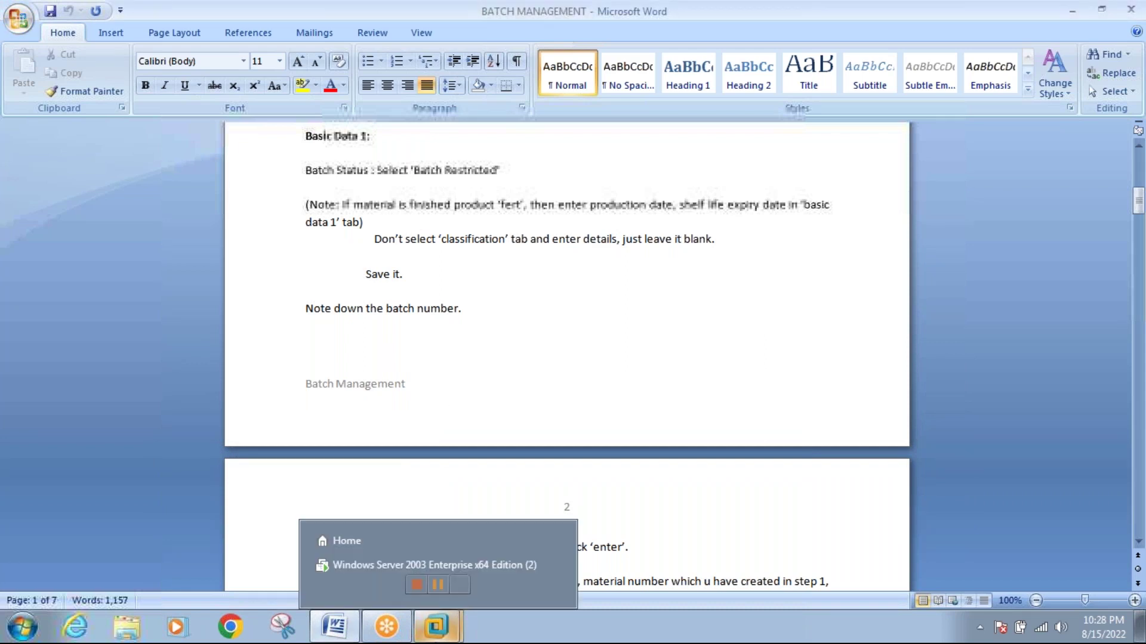
{"action": "left_click", "coordinate": [432, 561]}
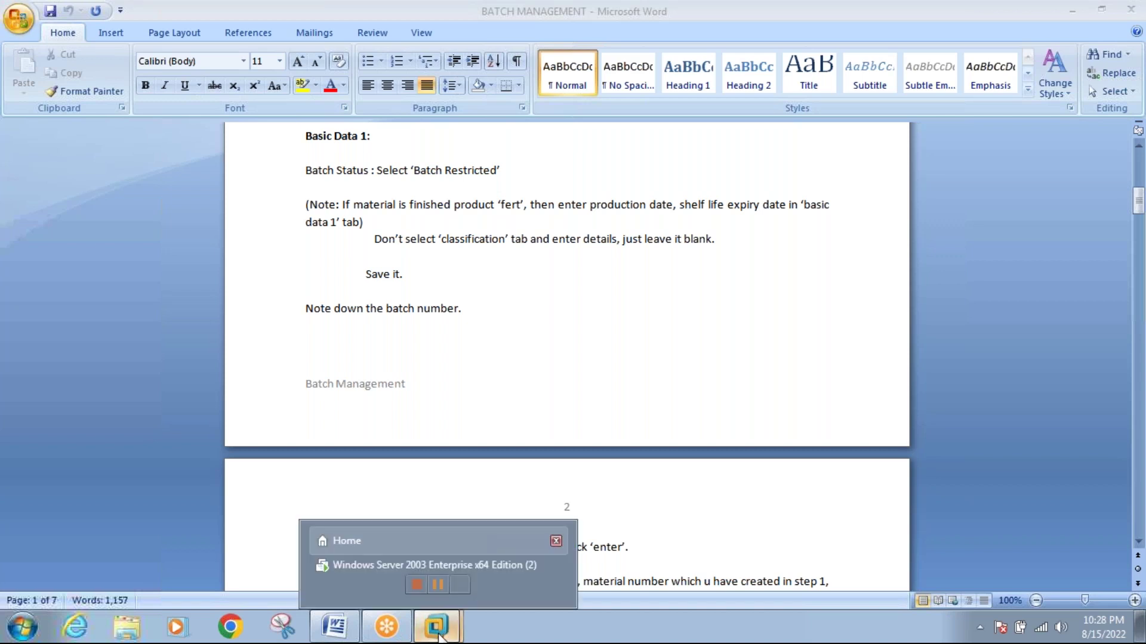
{"action": "left_click", "coordinate": [1085, 9]}
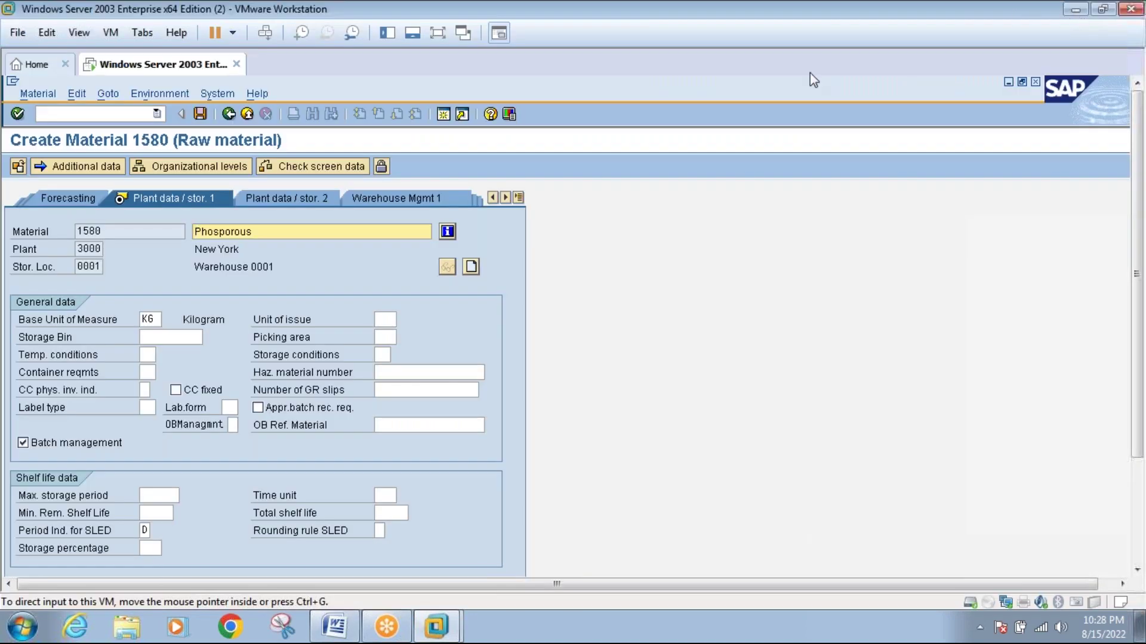
{"action": "key", "text": "Return"}
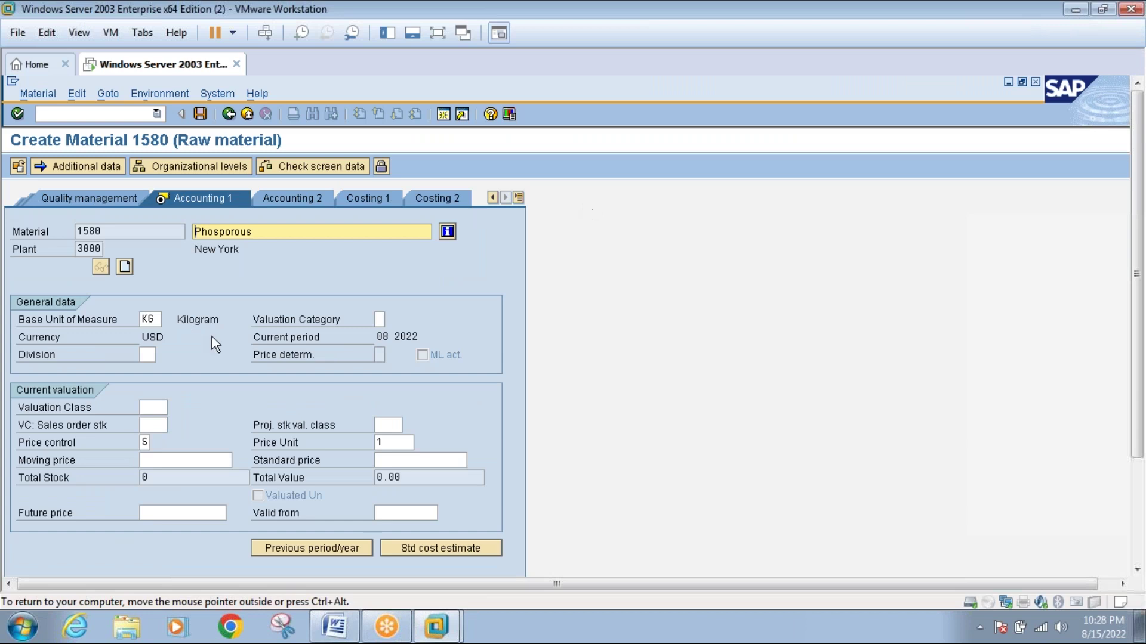
Set the material's valuation class to 3000 and save the new material.
{"action": "left_click", "coordinate": [145, 409]}
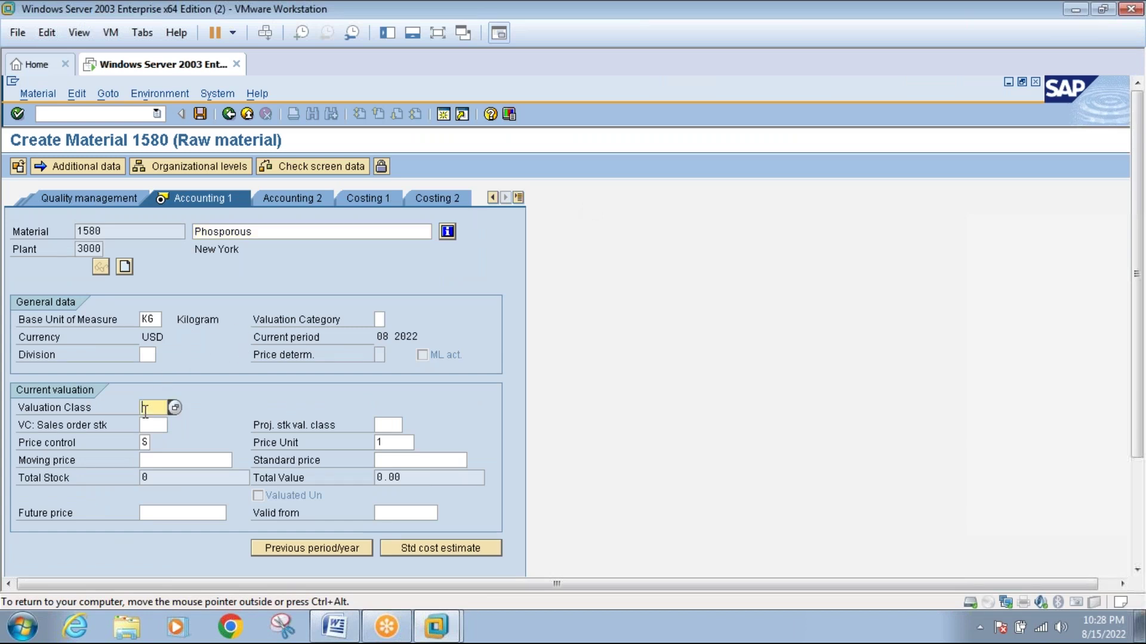
{"action": "type", "text": "3000"}
{"action": "key", "text": "Return"}
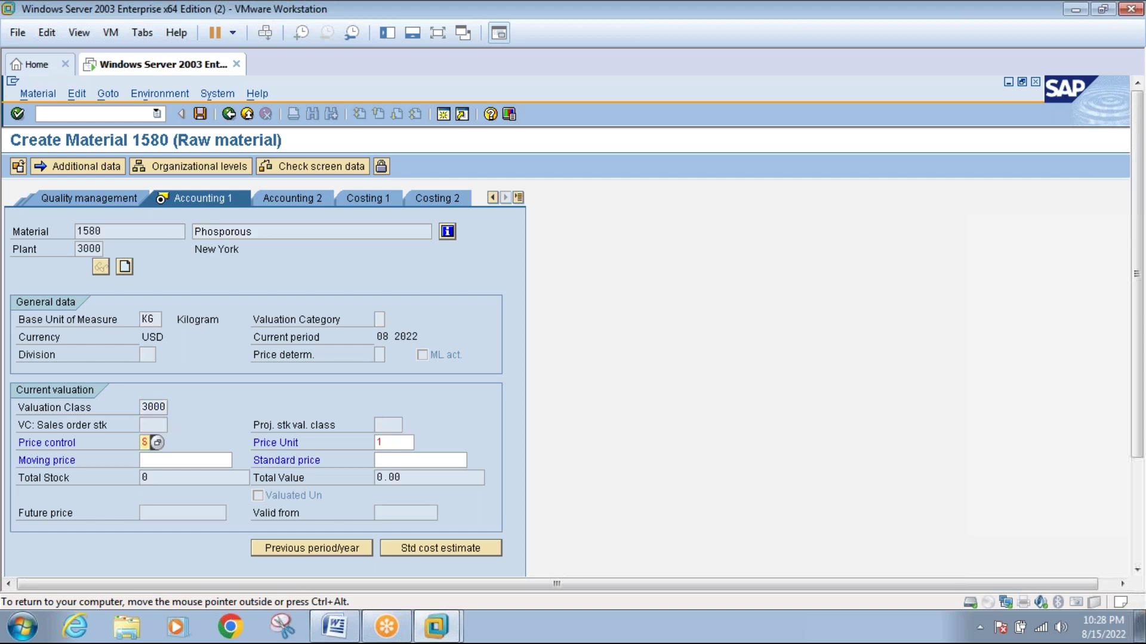
{"action": "key", "text": "Return"}
{"action": "left_click", "coordinate": [214, 391]}
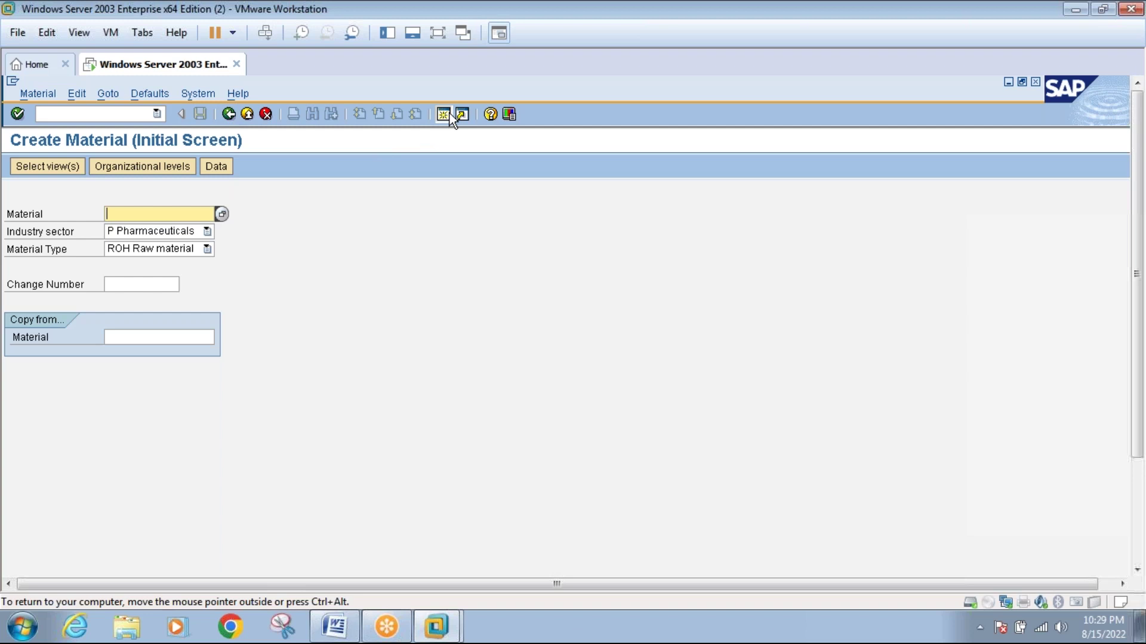
Show the virtual machine full screen and start transaction MSC1N for creating a batch in the SAP Easy Access session.
{"action": "key", "text": "Return"}
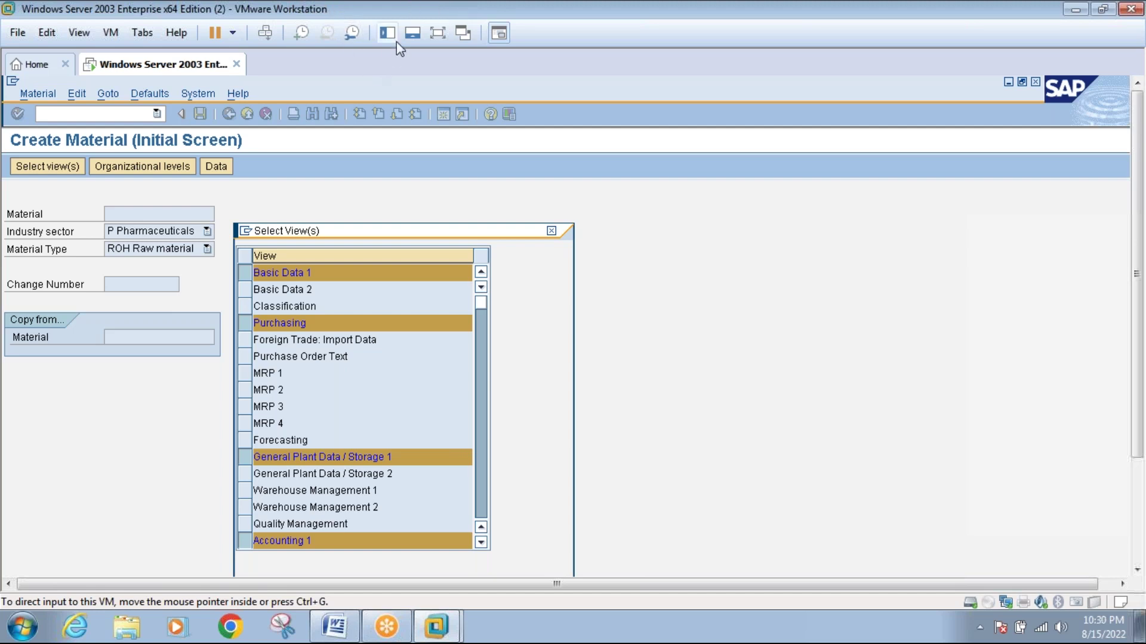
{"action": "left_click", "coordinate": [442, 34]}
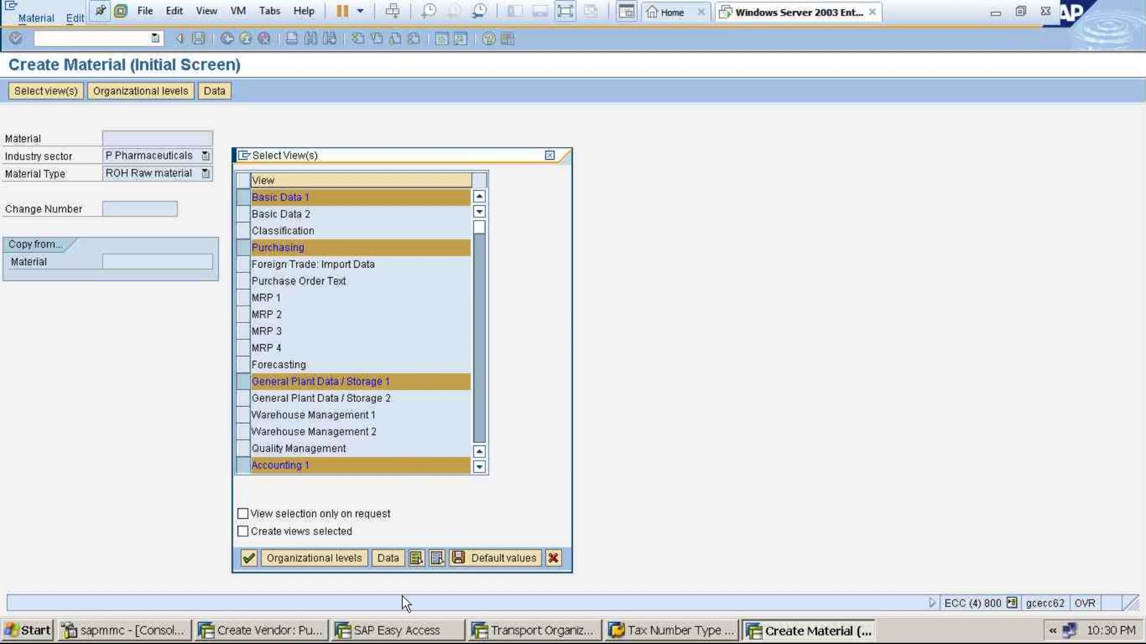
{"action": "left_click", "coordinate": [401, 630]}
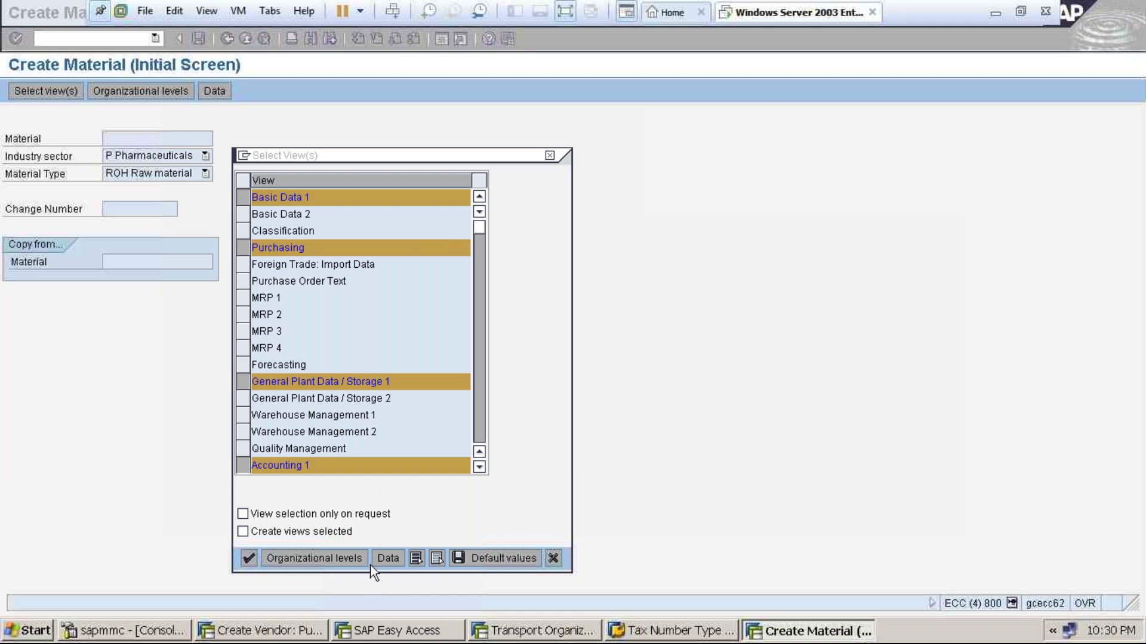
{"action": "left_click", "coordinate": [375, 631]}
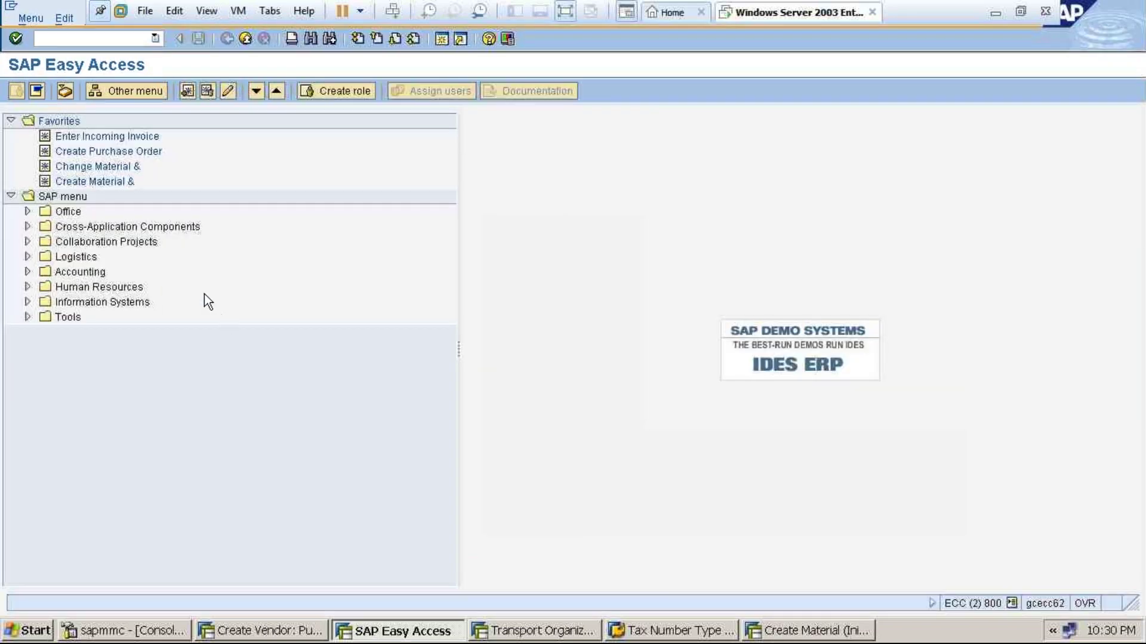
{"action": "type", "text": "msc1n"}
{"action": "key", "text": "Return"}
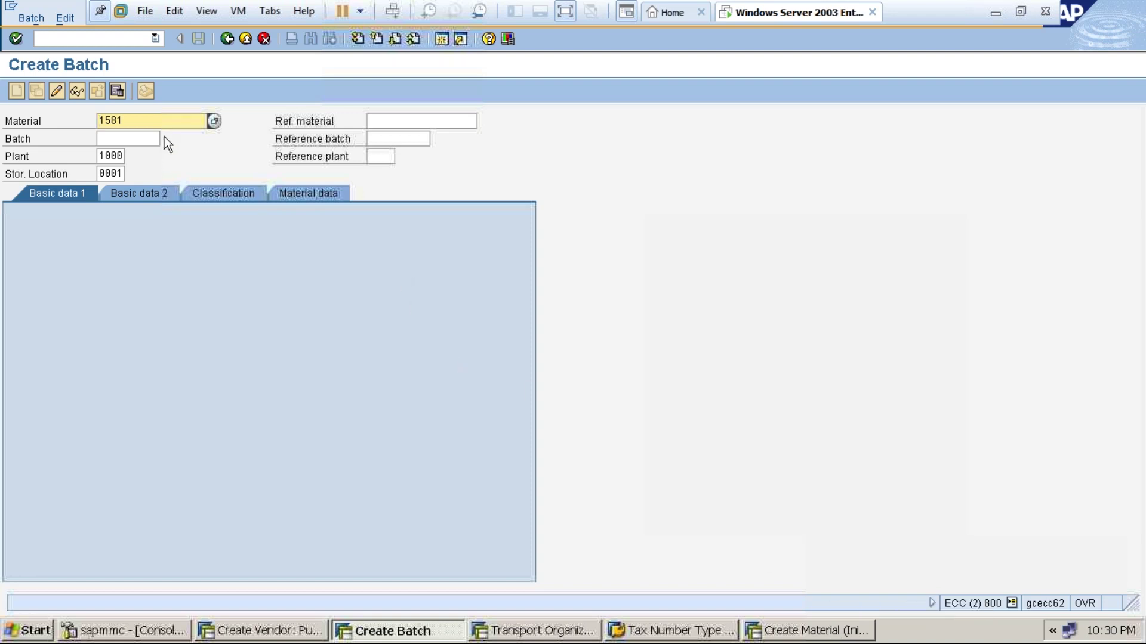
{"action": "key", "text": "alt+e"}
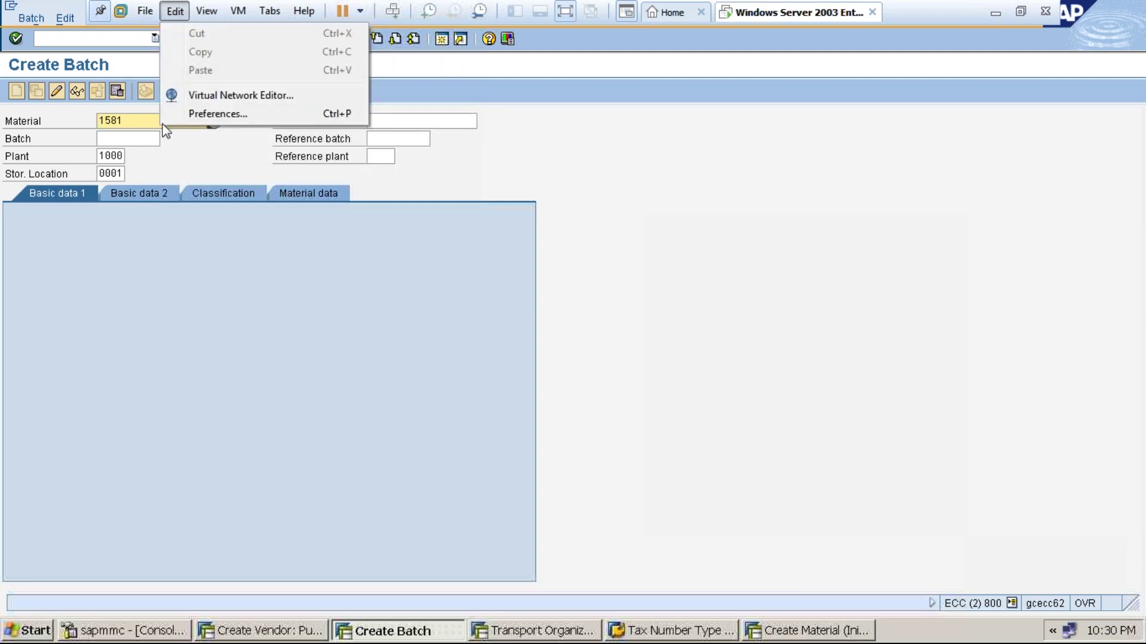
{"action": "key", "text": "Left"}
{"action": "key", "text": "Escape"}
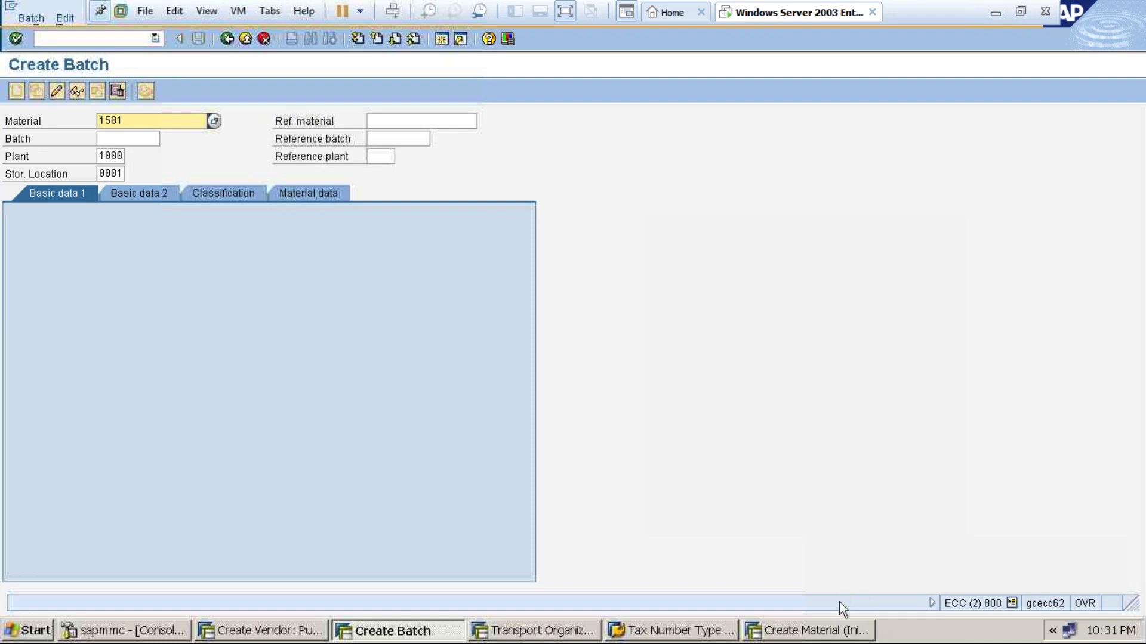
Leave material creation in the other session and start the Materials List with transaction MM60.
{"action": "left_click", "coordinate": [836, 633]}
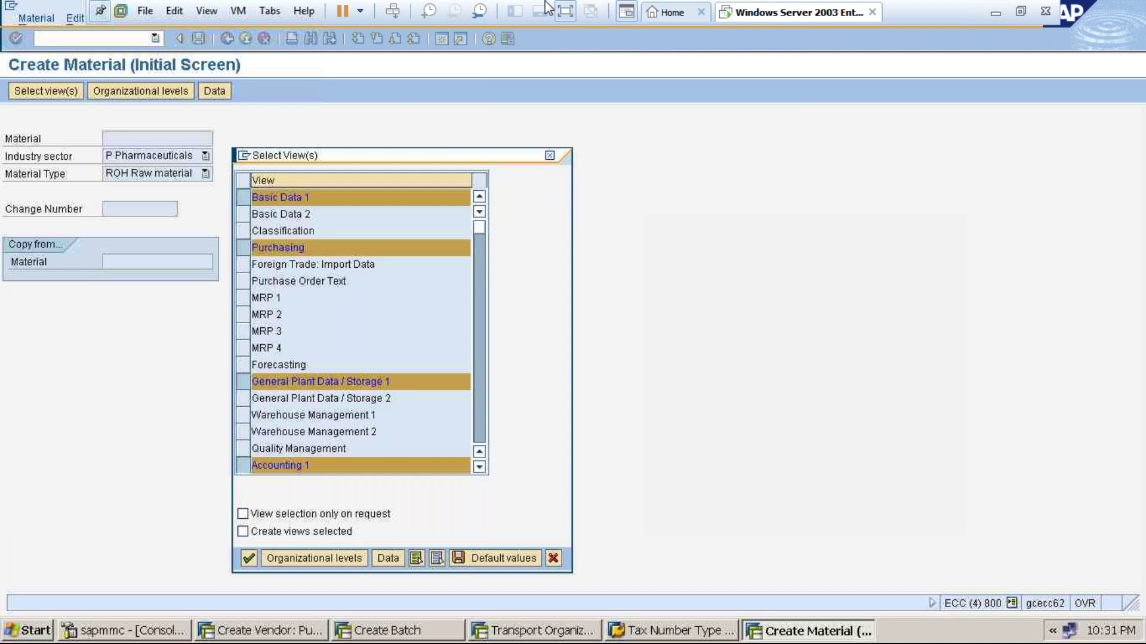
{"action": "left_click", "coordinate": [549, 155]}
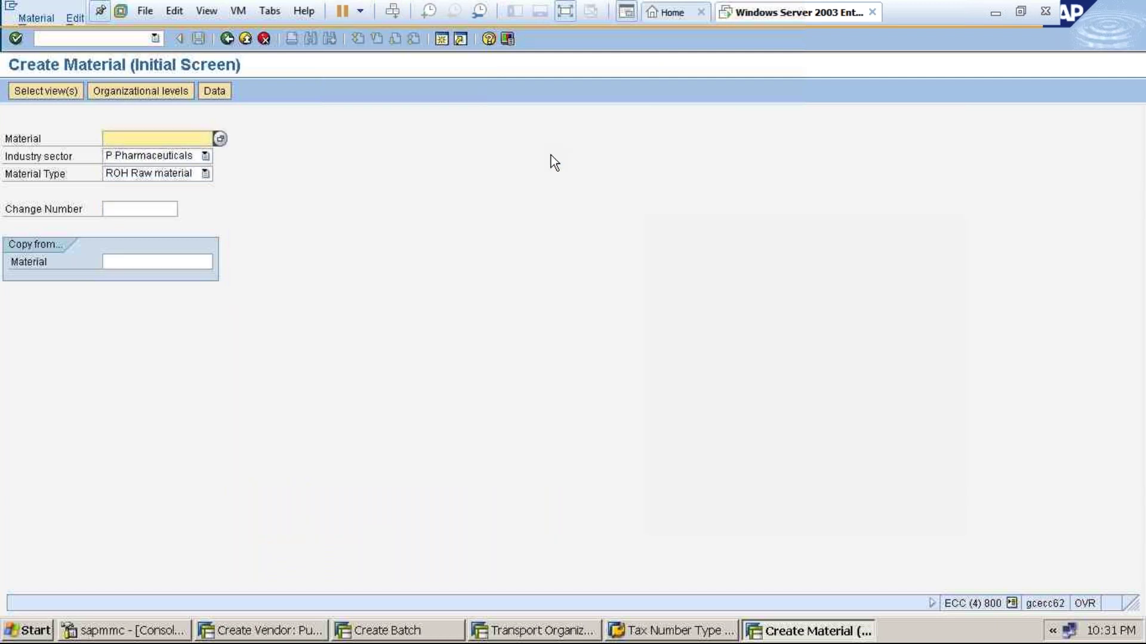
{"action": "left_click", "coordinate": [229, 37]}
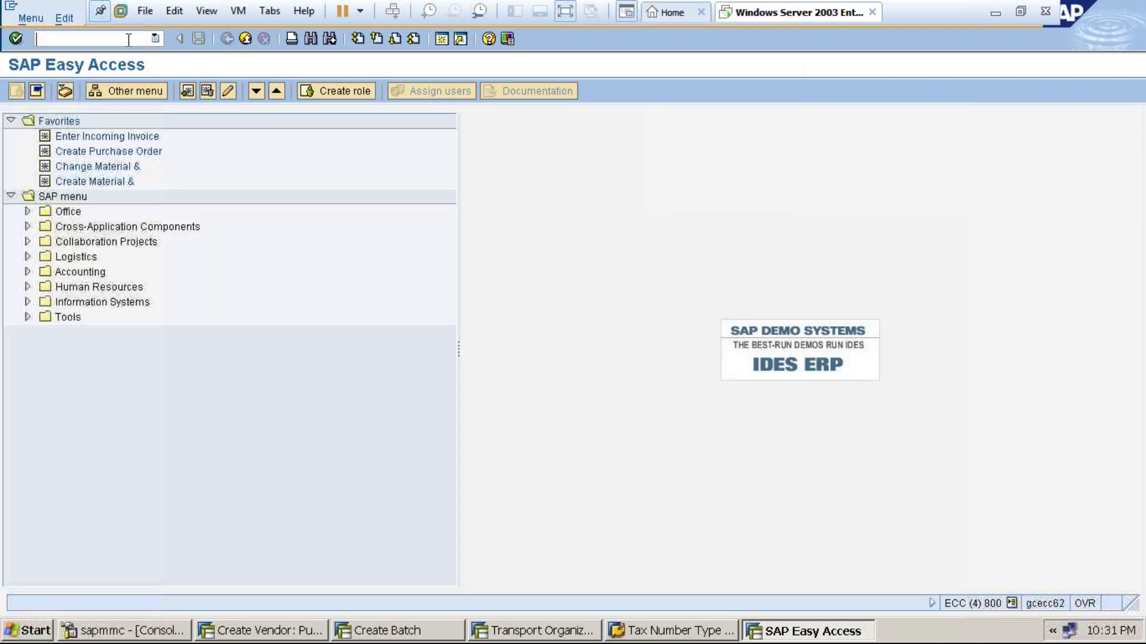
{"action": "type", "text": "mm60"}
{"action": "key", "text": "Return"}
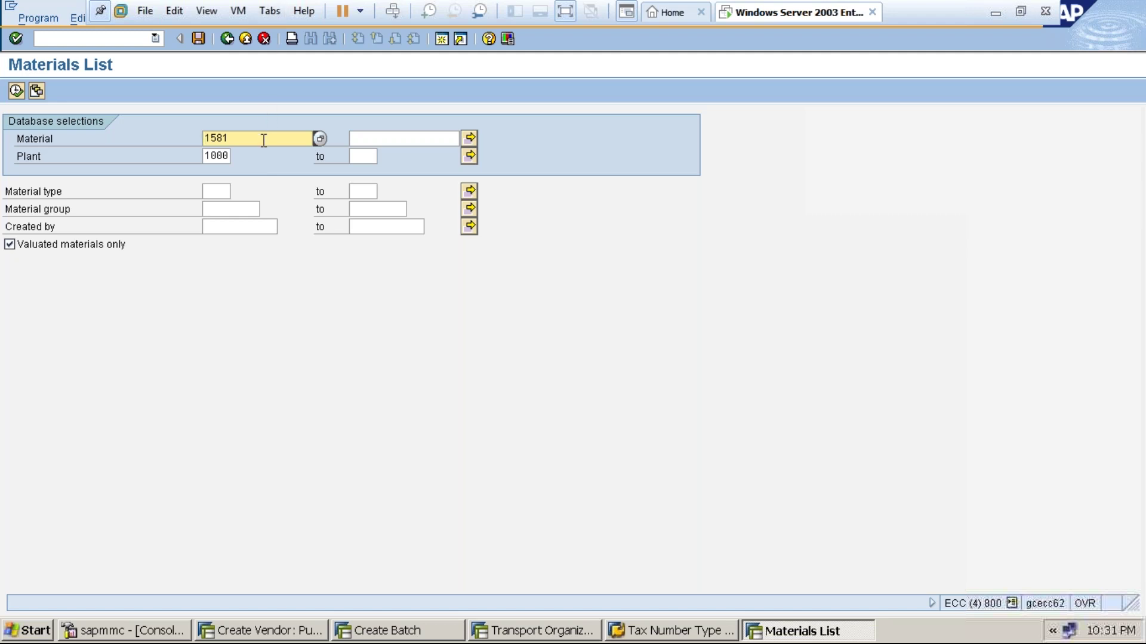
Clear the material number from the list selection and set the plant to 3000.
{"action": "key", "text": "BackSpace"}
{"action": "key", "text": "BackSpace"}
{"action": "key", "text": "BackSpace"}
{"action": "left_click", "coordinate": [220, 157]}
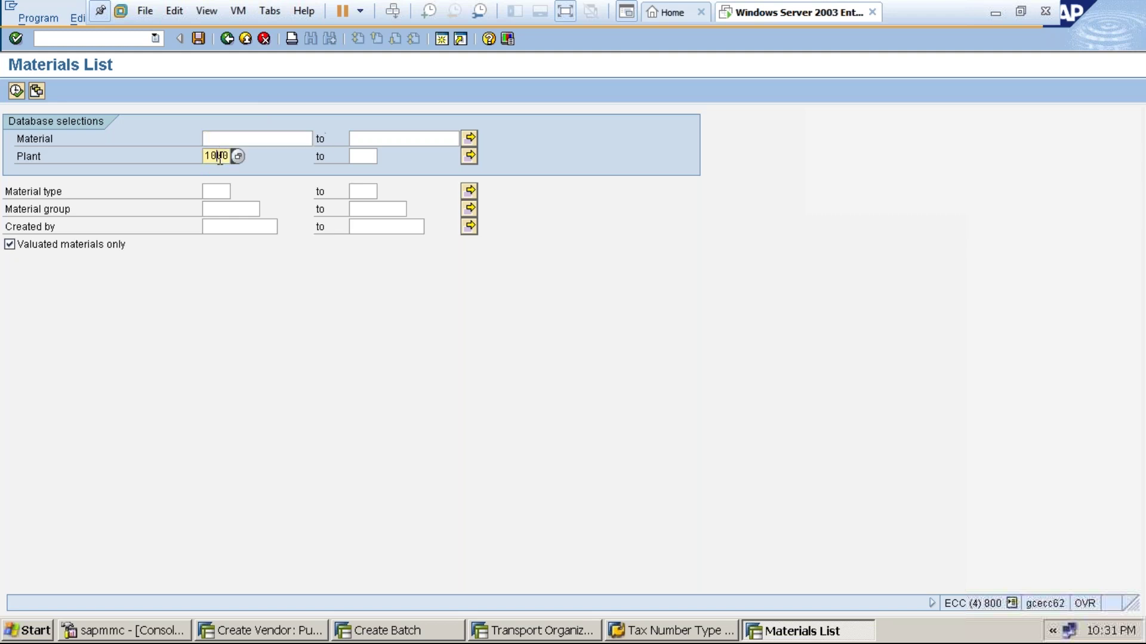
{"action": "key", "text": "BackSpace"}
{"action": "key", "text": "BackSpace"}
{"action": "type", "text": "30"}
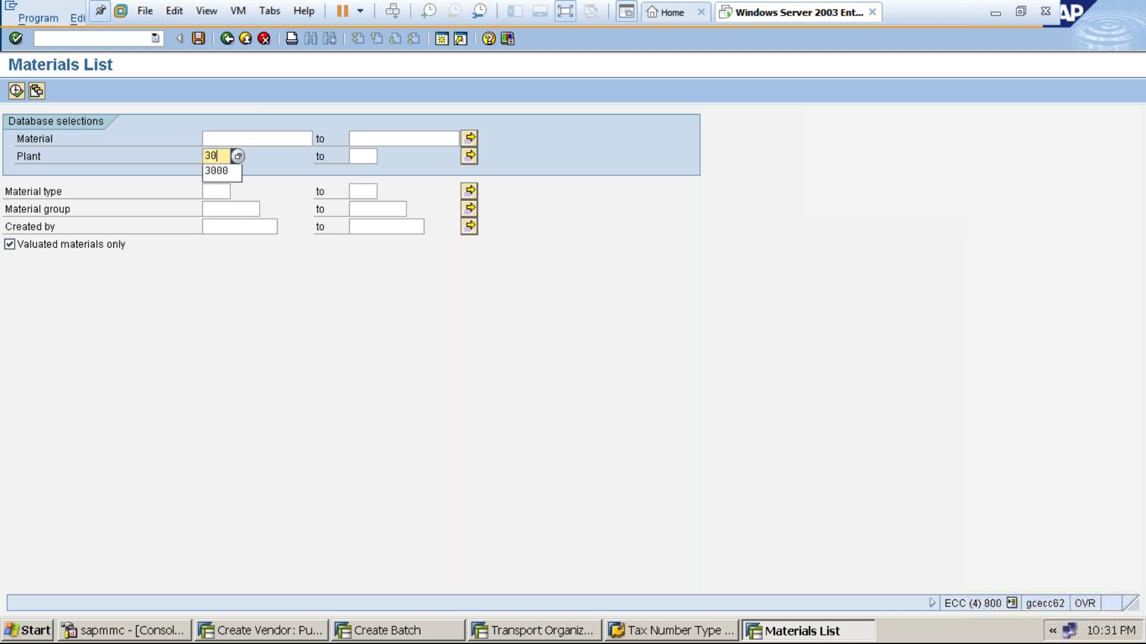
Restrict the materials list to material type roh, material group 004 and creator sapuser, and run it.
{"action": "left_click", "coordinate": [207, 191]}
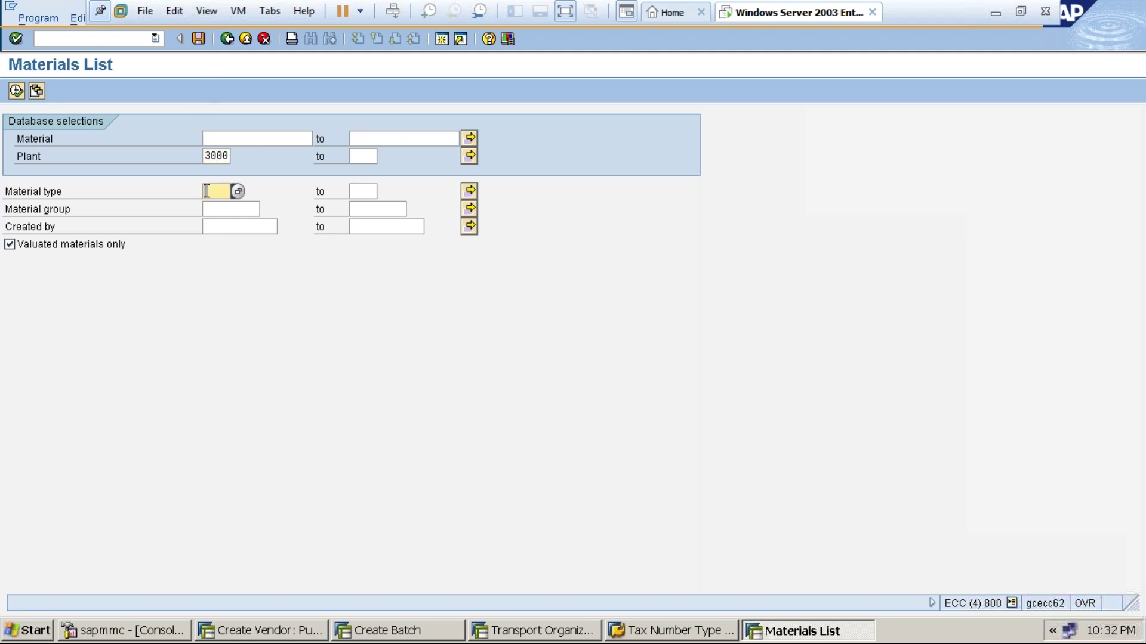
{"action": "type", "text": "roh"}
{"action": "left_click", "coordinate": [34, 138]}
{"action": "left_click", "coordinate": [263, 225]}
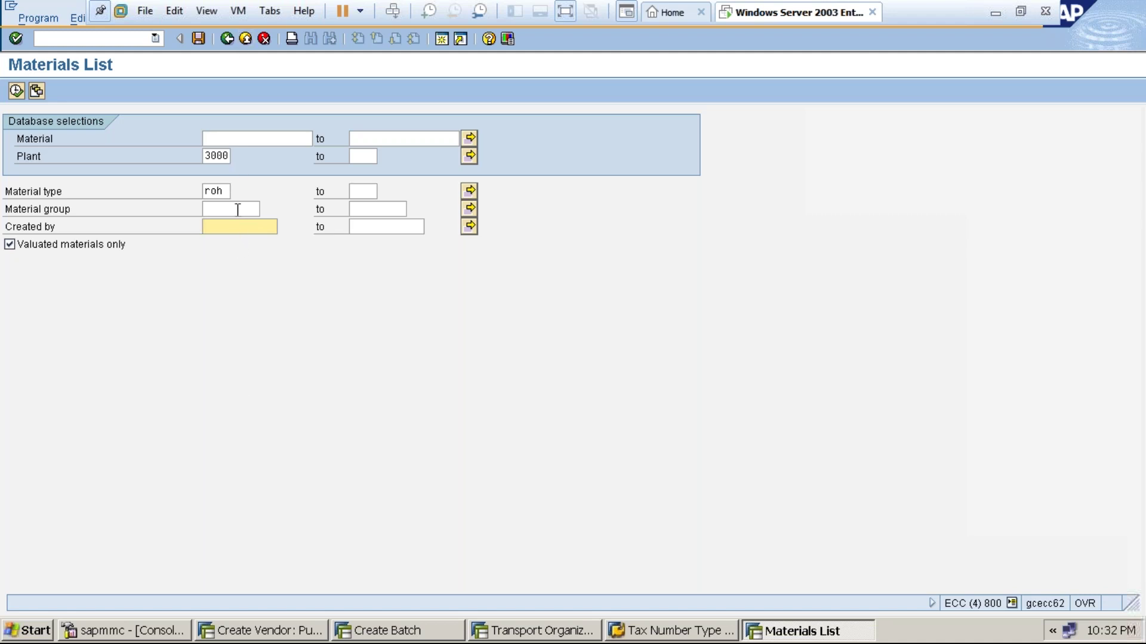
{"action": "left_click", "coordinate": [237, 210]}
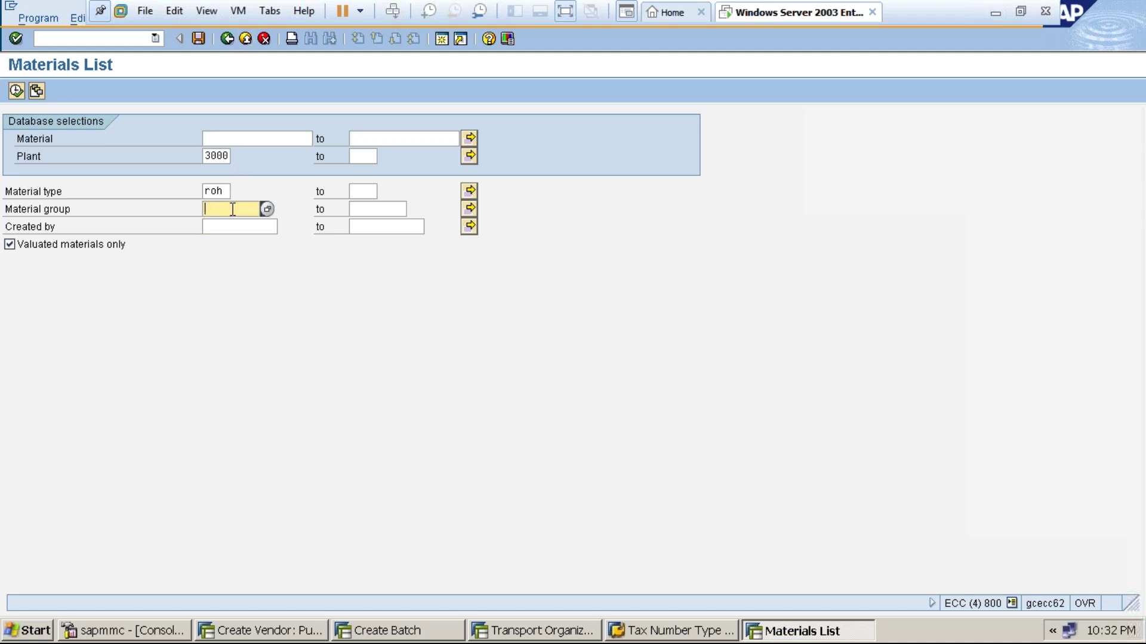
{"action": "type", "text": "004"}
{"action": "left_click", "coordinate": [232, 220]}
{"action": "type", "text": "sapuser"}
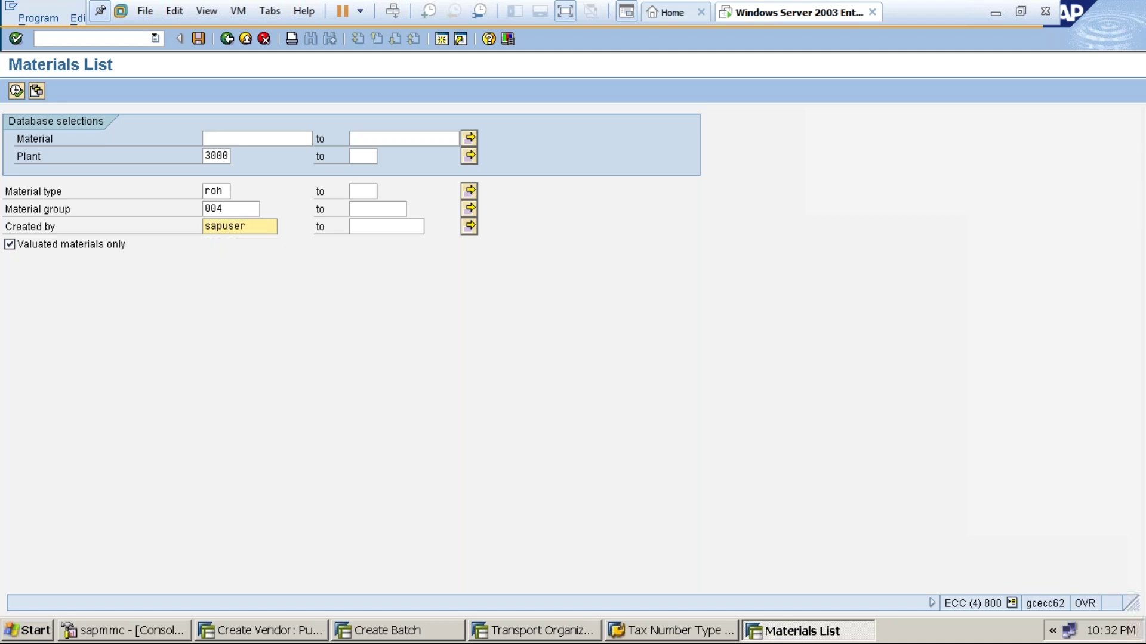
{"action": "left_click", "coordinate": [16, 91]}
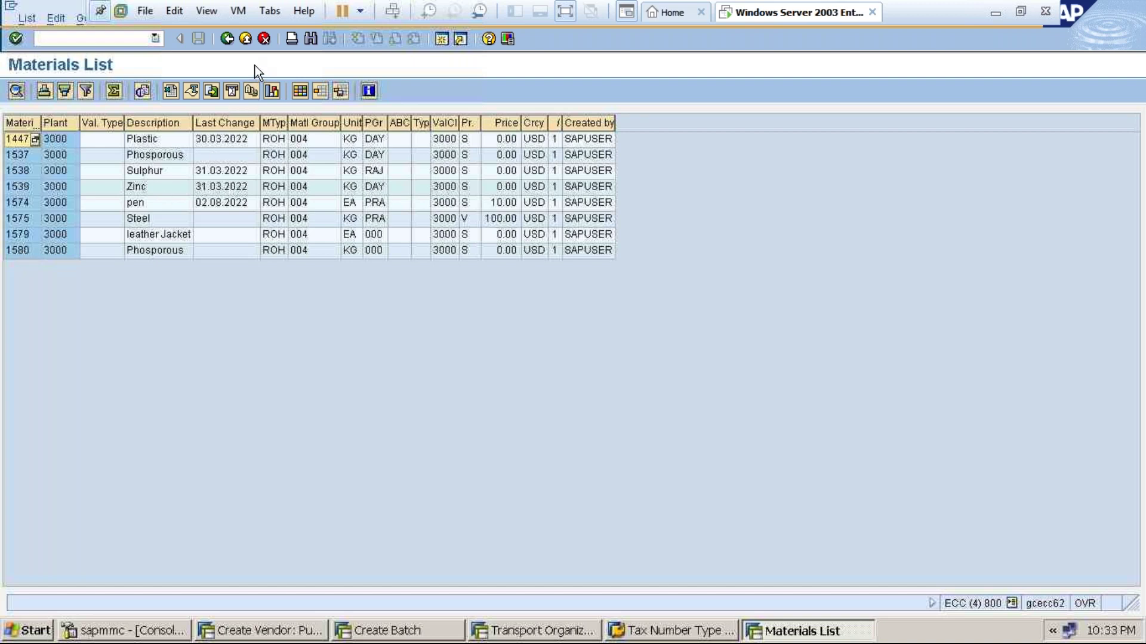
Close the Tax Number Type value list that is open over the Create Vendor purchasing data.
{"action": "left_click", "coordinate": [649, 636]}
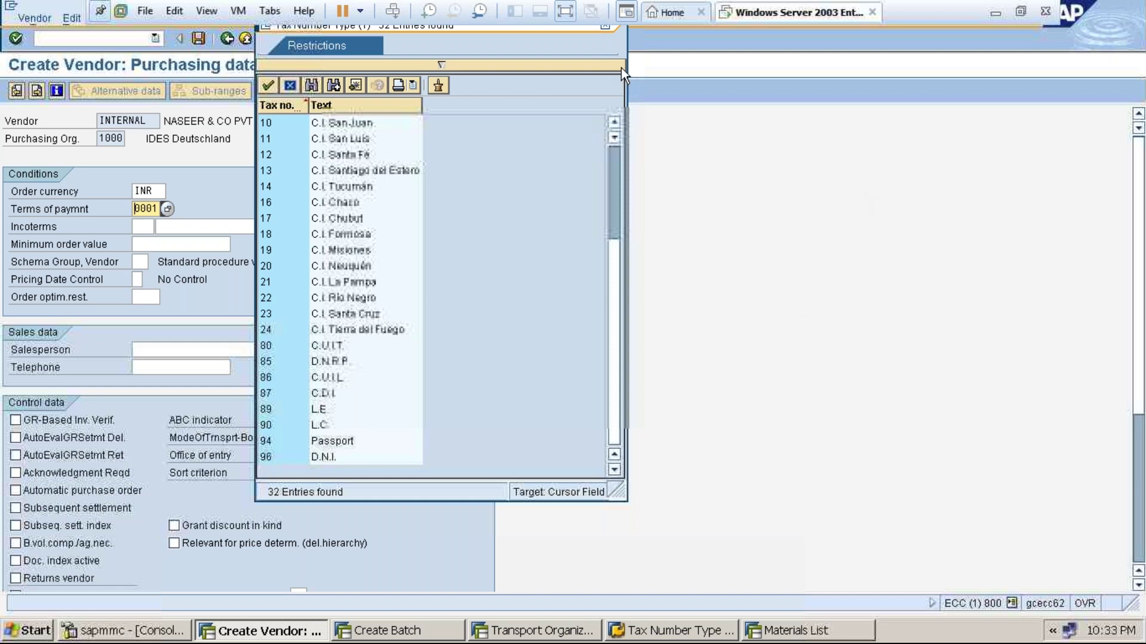
{"action": "left_click", "coordinate": [545, 29]}
{"action": "left_click_drag", "start_coordinate": [545, 29], "coordinate": [634, 105]}
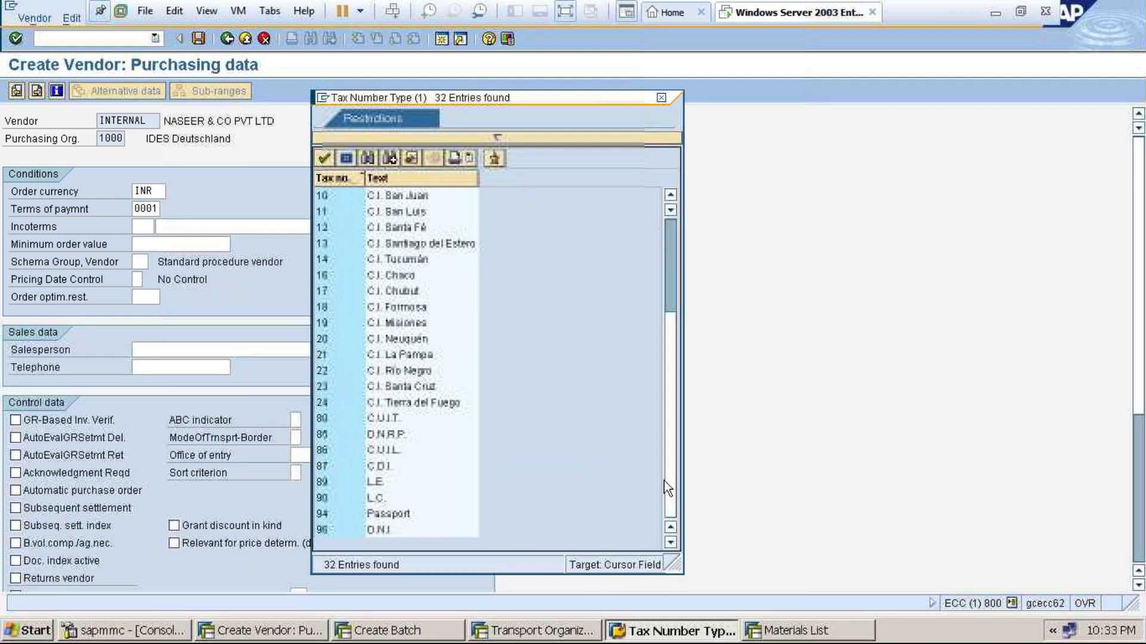
{"action": "right_click", "coordinate": [663, 464]}
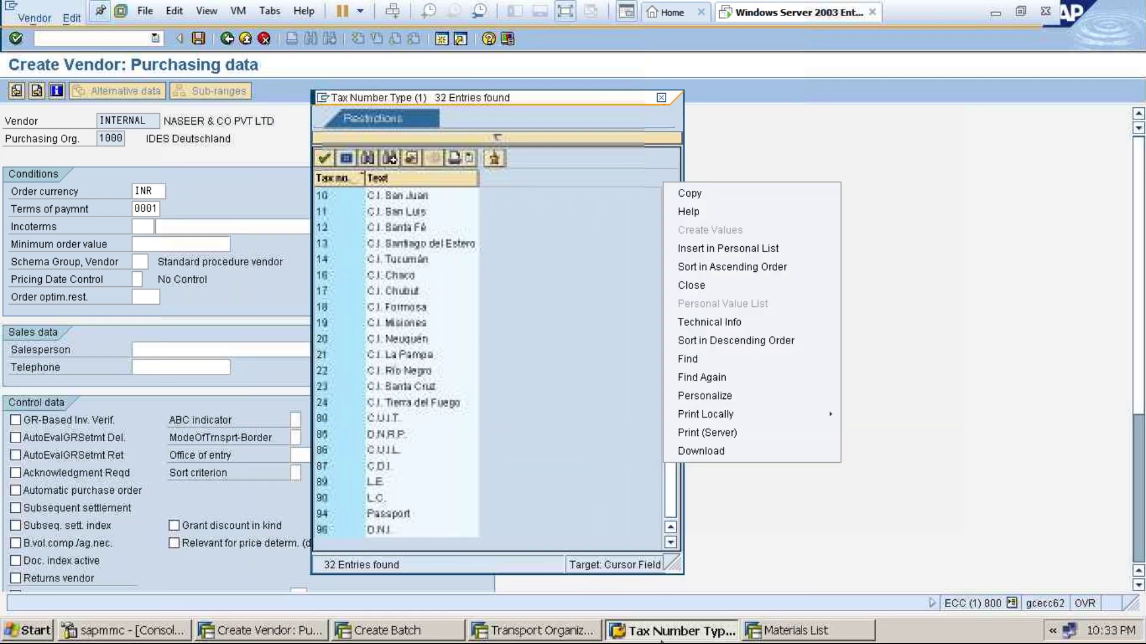
{"action": "left_click", "coordinate": [664, 632]}
{"action": "right_click", "coordinate": [662, 632]}
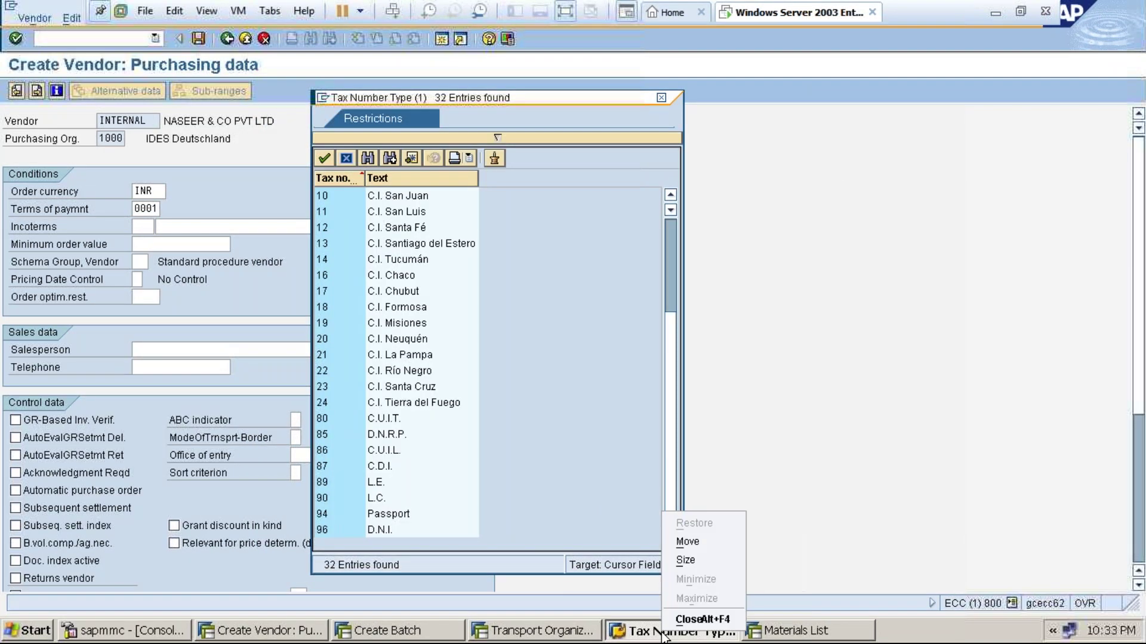
{"action": "left_click", "coordinate": [701, 618]}
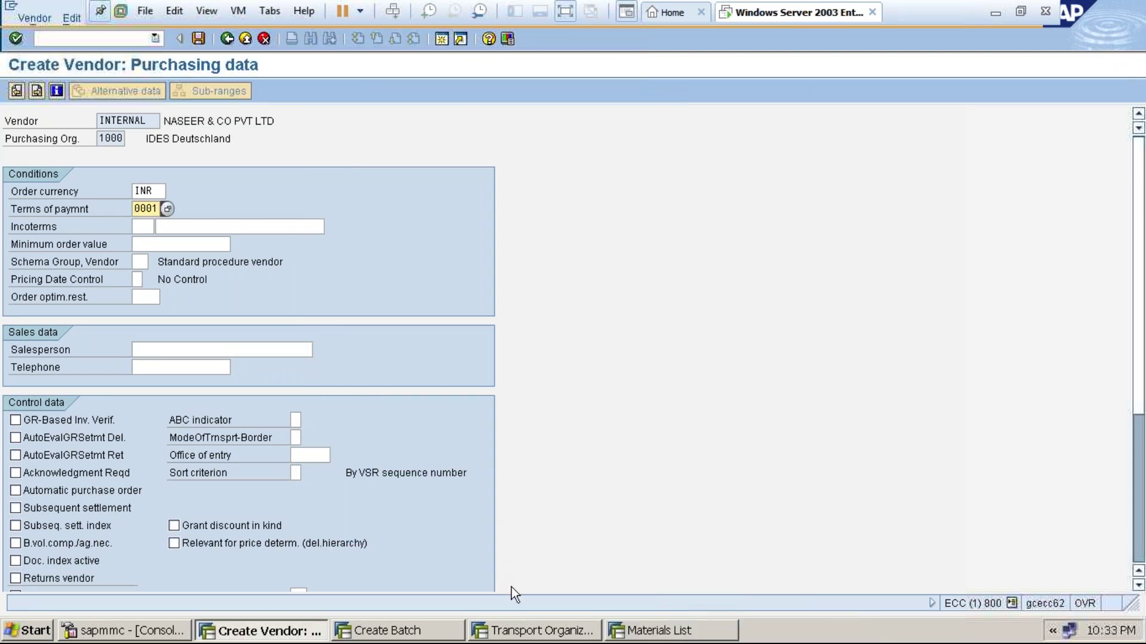
Close the Transport Organizer session and switch to the Create Batch session.
{"action": "right_click", "coordinate": [514, 635]}
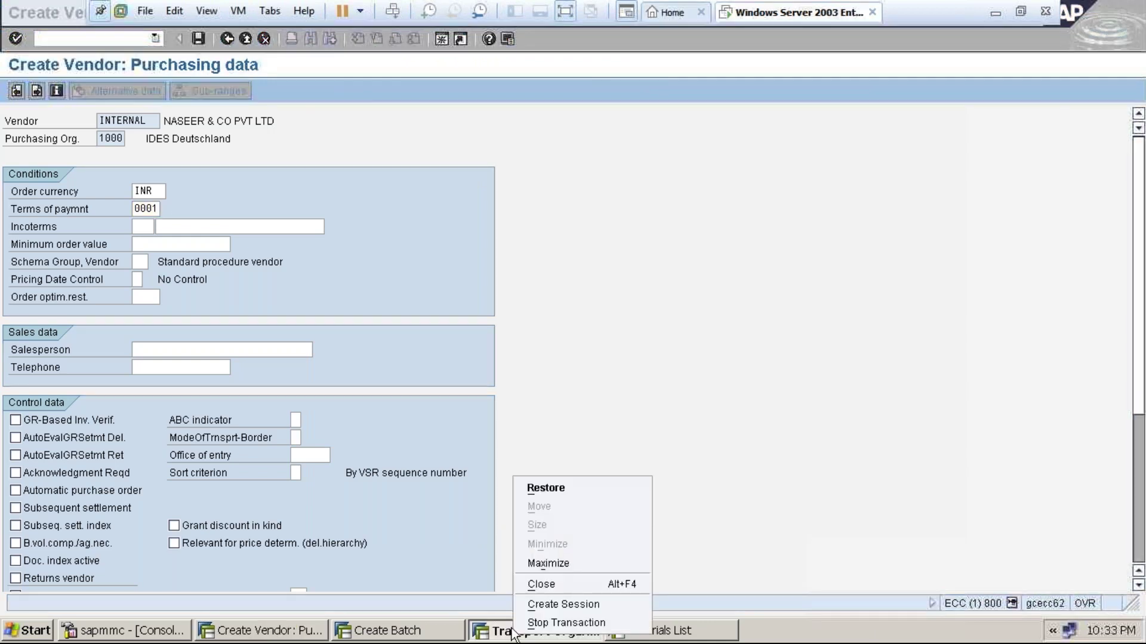
{"action": "left_click", "coordinate": [546, 587]}
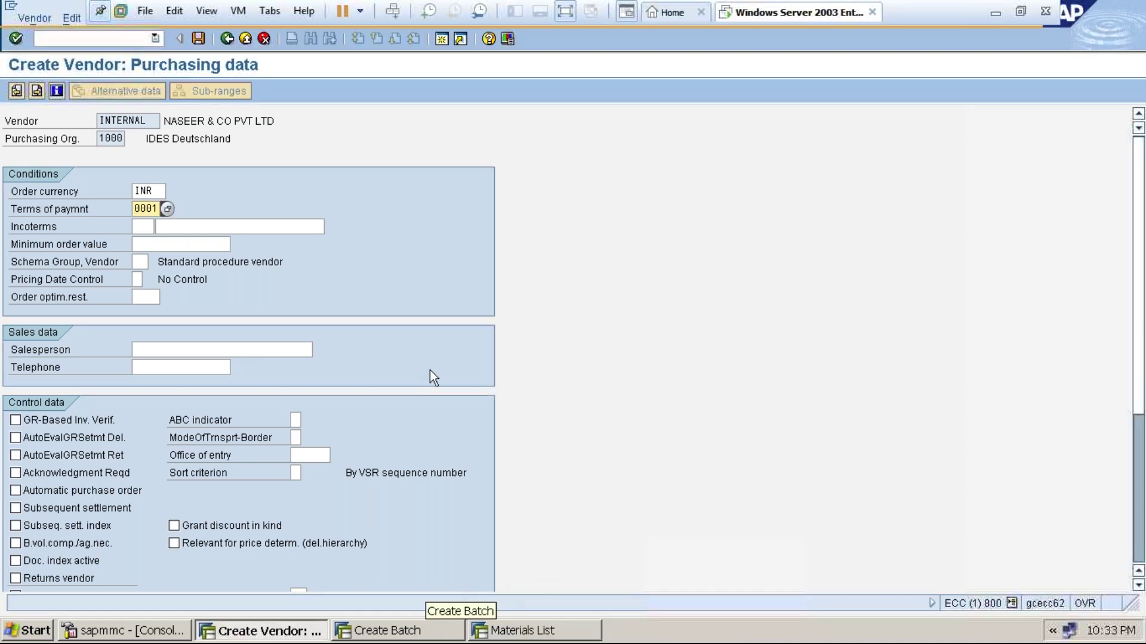
{"action": "left_click", "coordinate": [430, 631]}
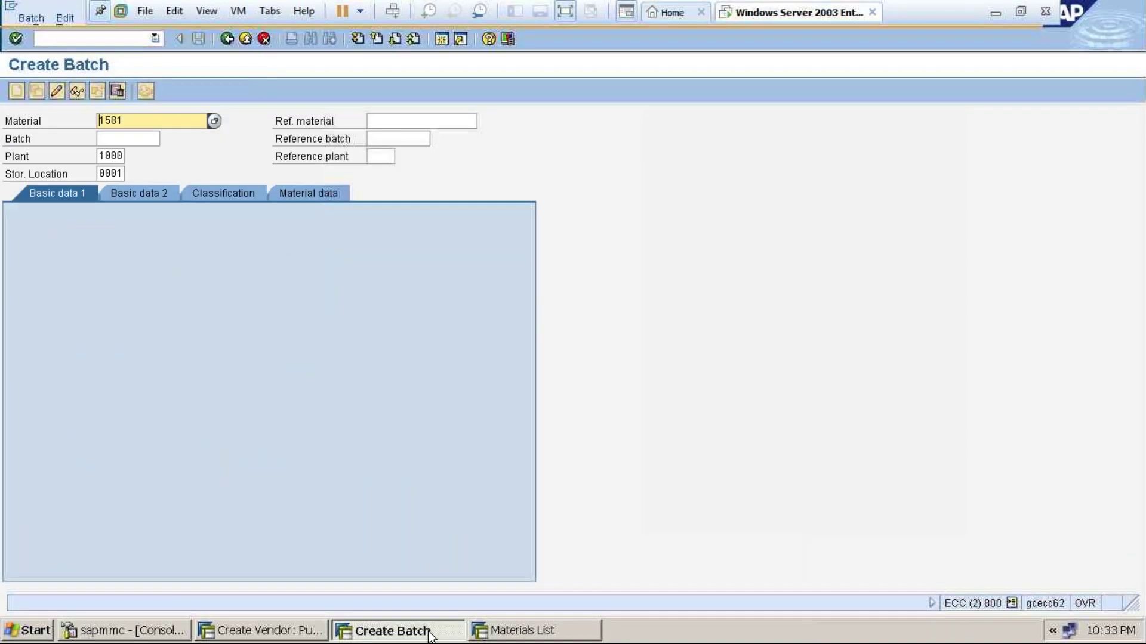
Set the material of the new batch to 1580 and its plant to 3000.
{"action": "key", "text": "Delete"}
{"action": "key", "text": "Delete"}
{"action": "key", "text": "Delete"}
{"action": "type", "text": "1580"}
{"action": "key", "text": "Tab"}
{"action": "key", "text": "Tab"}
{"action": "type", "text": "3"}
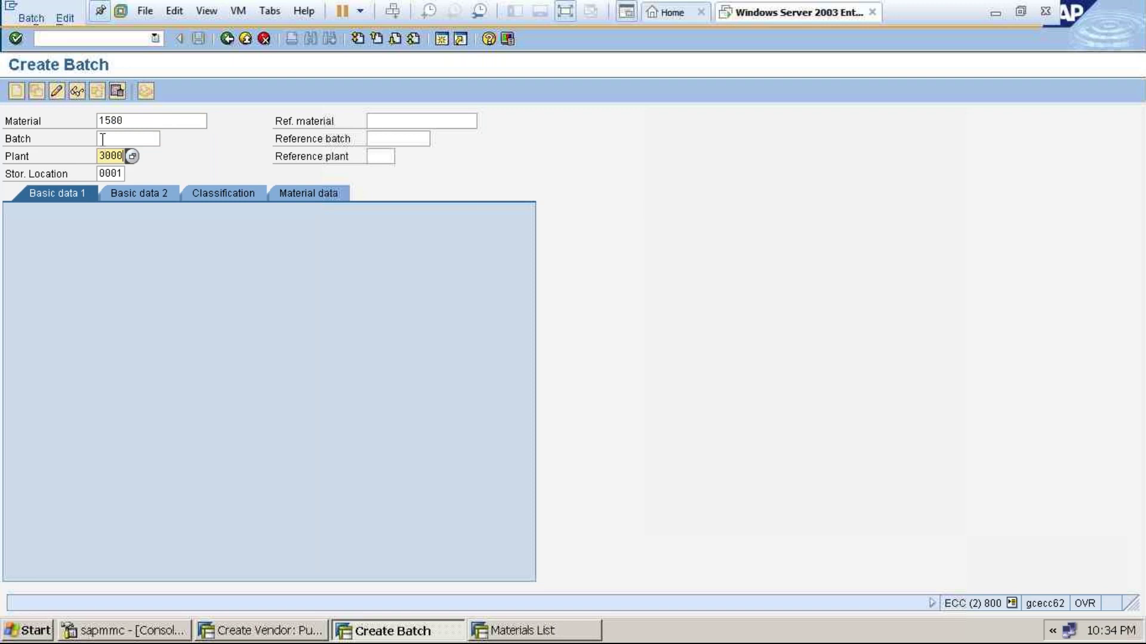
Submit the batch entry, accept internal batch number allocation and save the batch.
{"action": "key", "text": "Return"}
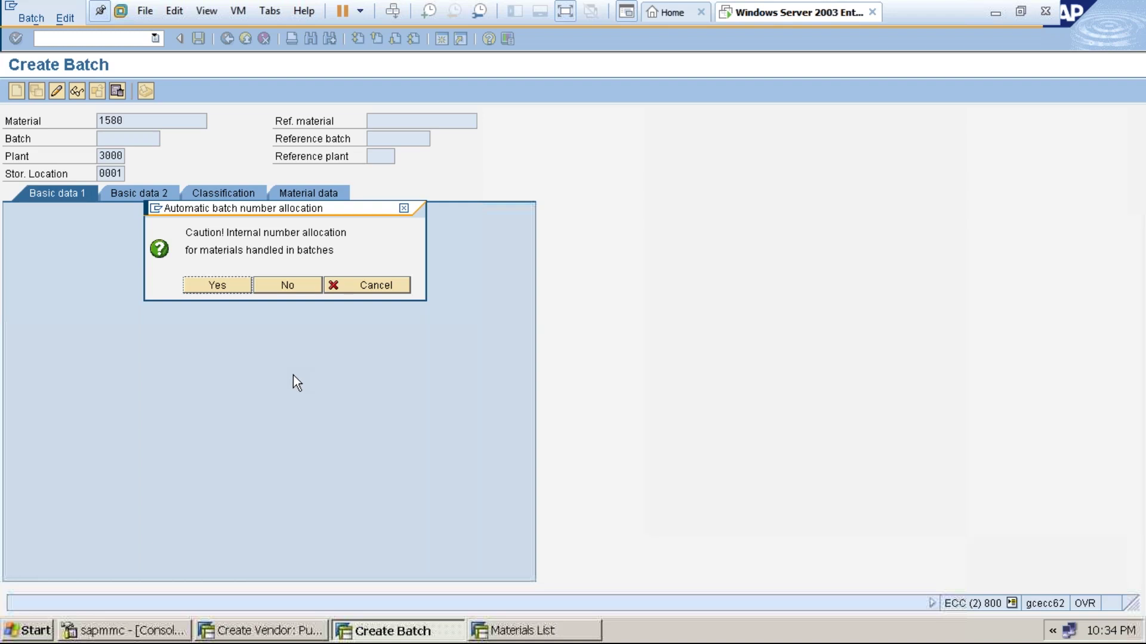
{"action": "key", "text": "Return"}
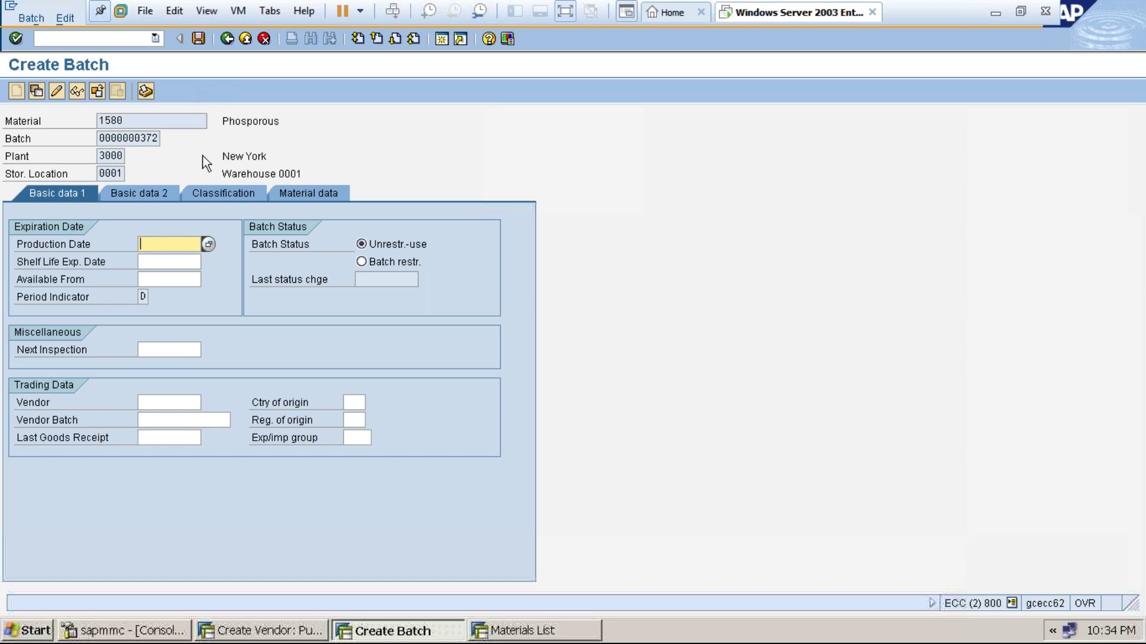
{"action": "left_click", "coordinate": [199, 38]}
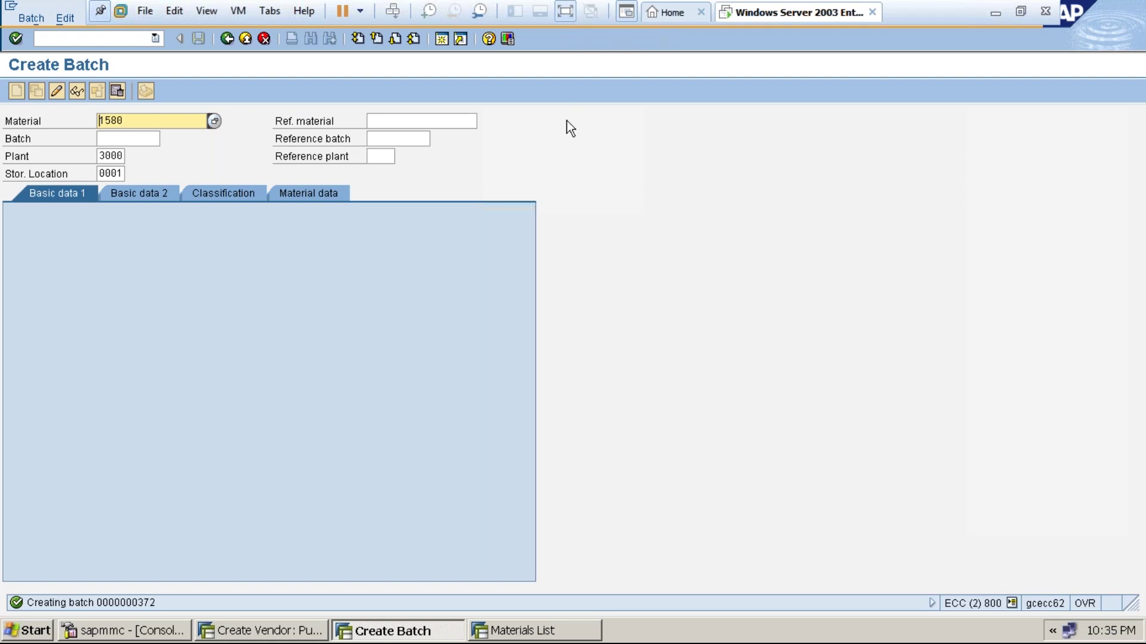
Exit the virtual machine's full-screen view and read the Step3 purchase order instructions in the BATCH MANAGEMENT document in Microsoft Word.
{"action": "left_click", "coordinate": [557, 14]}
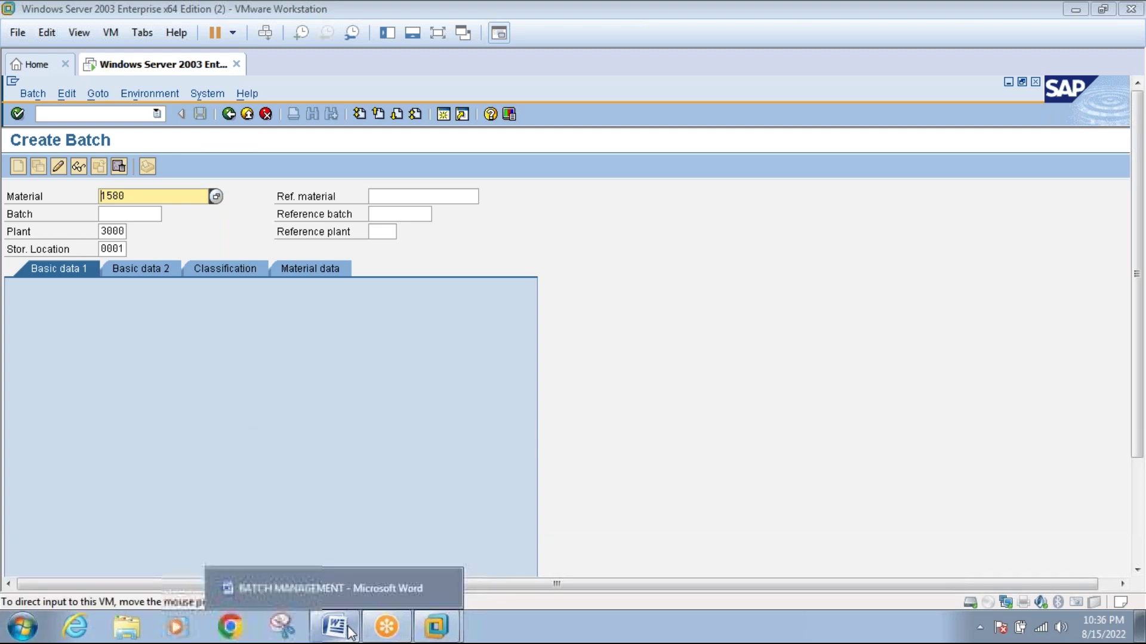
{"action": "mouse_move", "coordinate": [337, 620]}
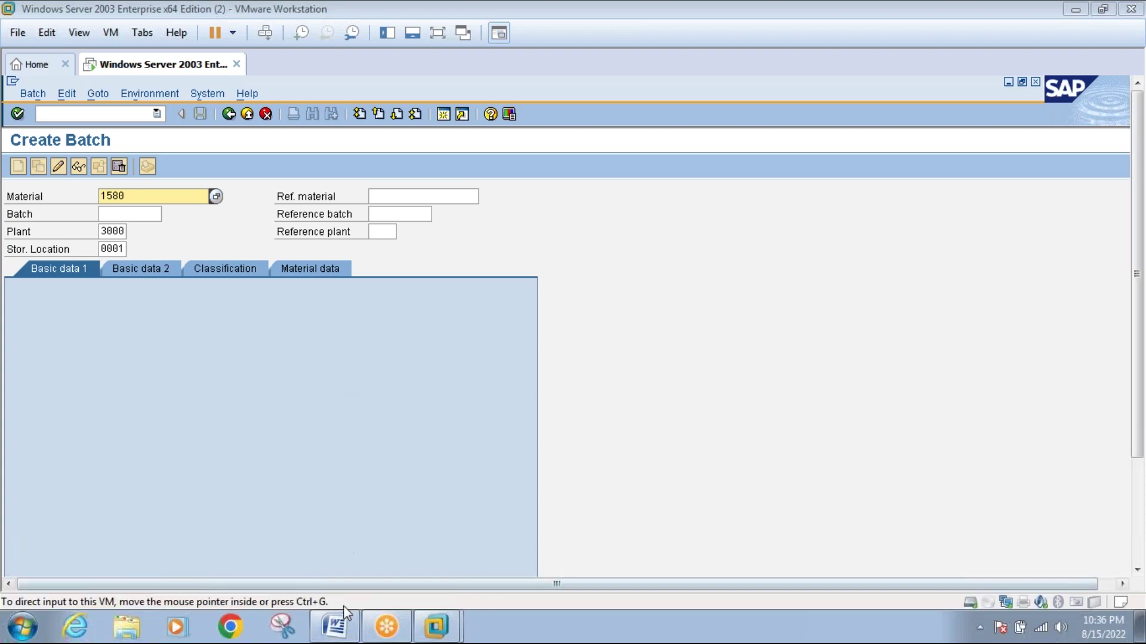
{"action": "left_click", "coordinate": [341, 620]}
{"action": "left_click", "coordinate": [543, 224]}
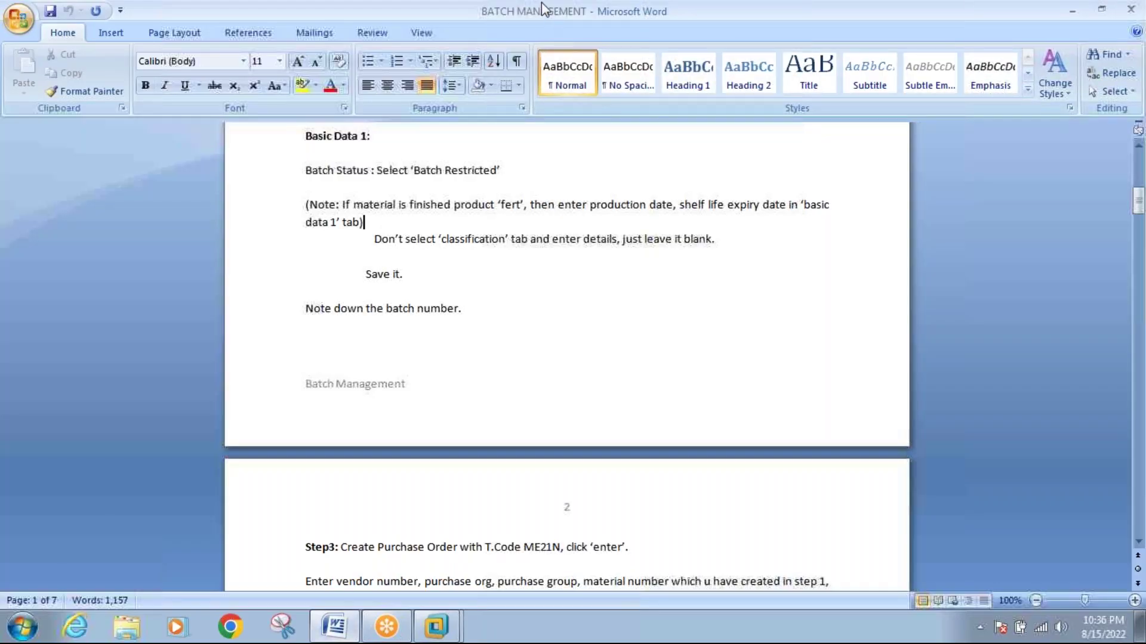
{"action": "left_click", "coordinate": [541, 28]}
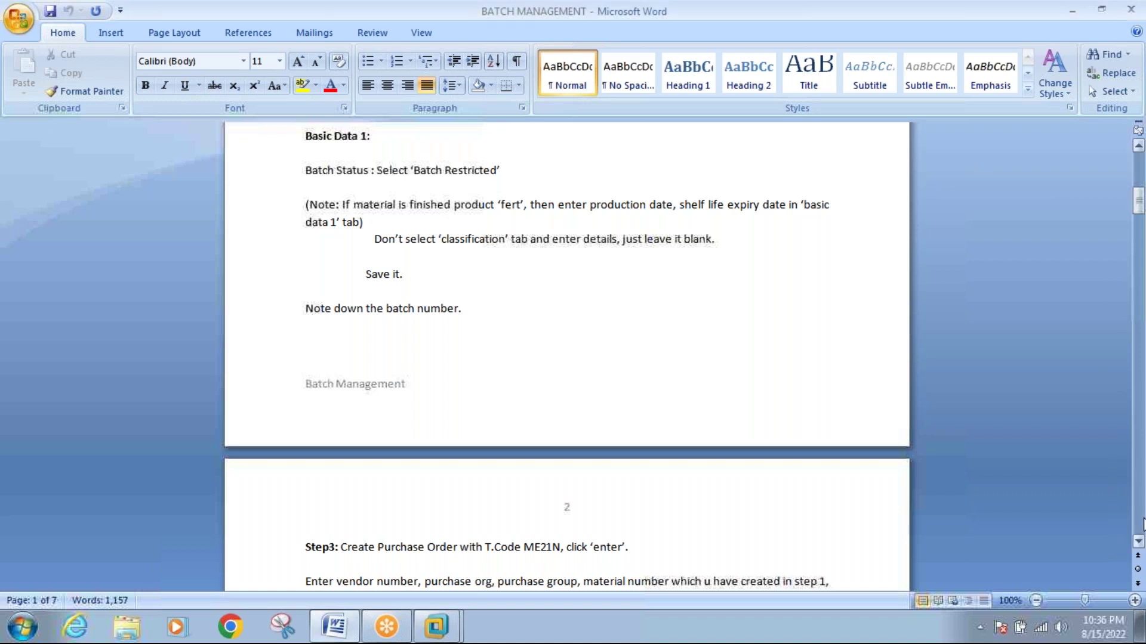
{"action": "left_click", "coordinate": [1138, 541]}
{"action": "left_click_drag", "start_coordinate": [1138, 542], "coordinate": [1138, 541]}
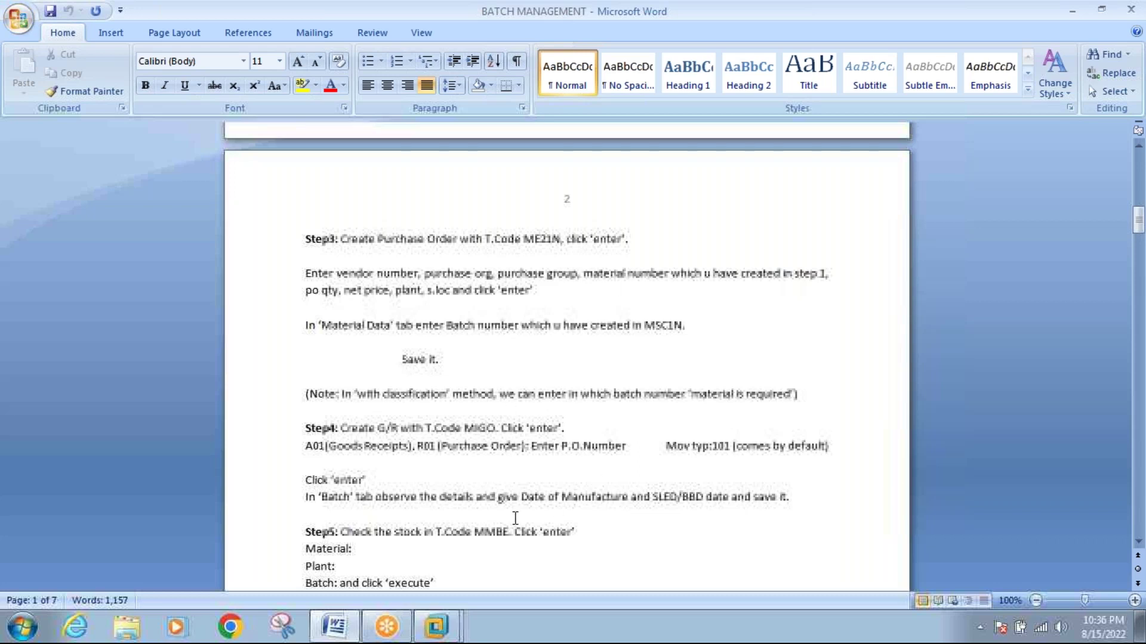
Switch back to the Windows Server 2003 virtual machine with SAP and show it full screen.
{"action": "mouse_move", "coordinate": [440, 634]}
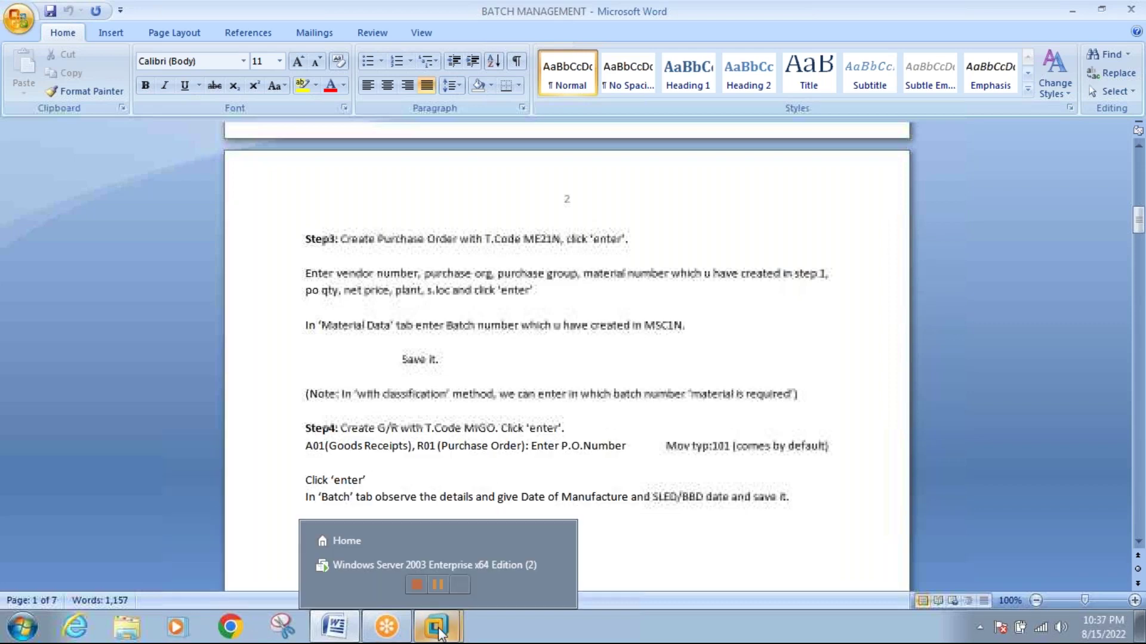
{"action": "left_click", "coordinate": [438, 565]}
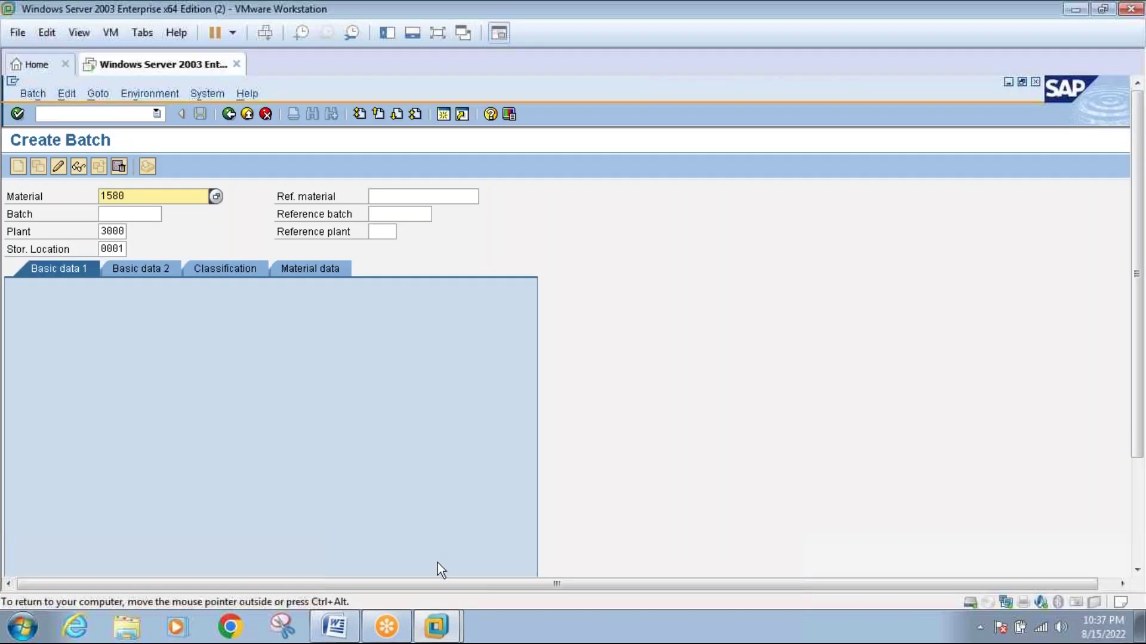
{"action": "left_click", "coordinate": [437, 34]}
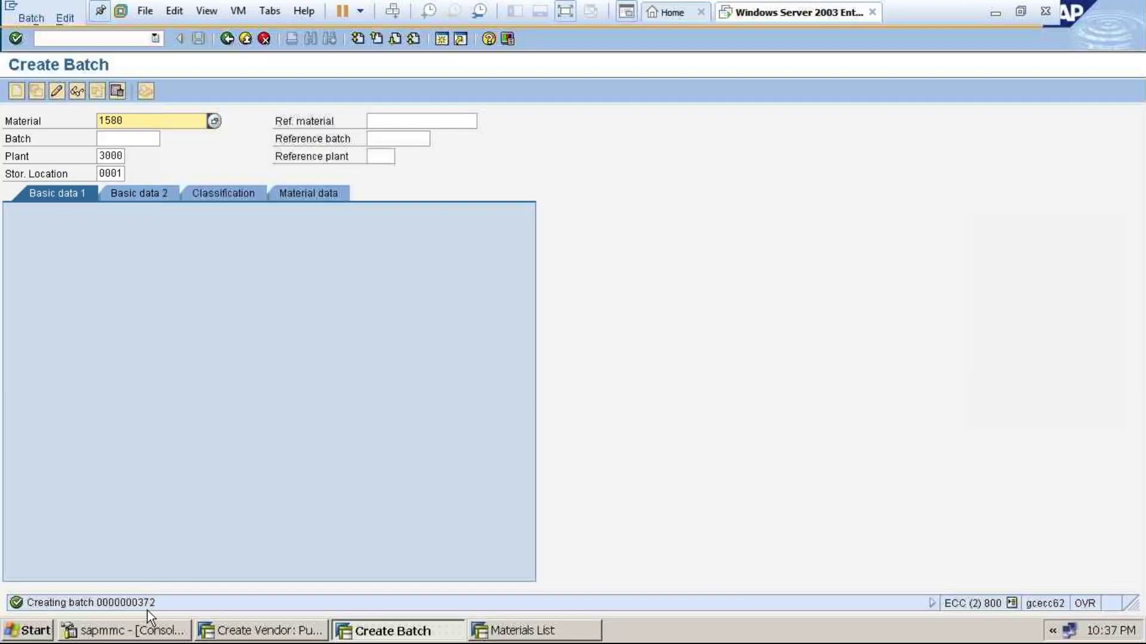
{"action": "left_click", "coordinate": [264, 96]}
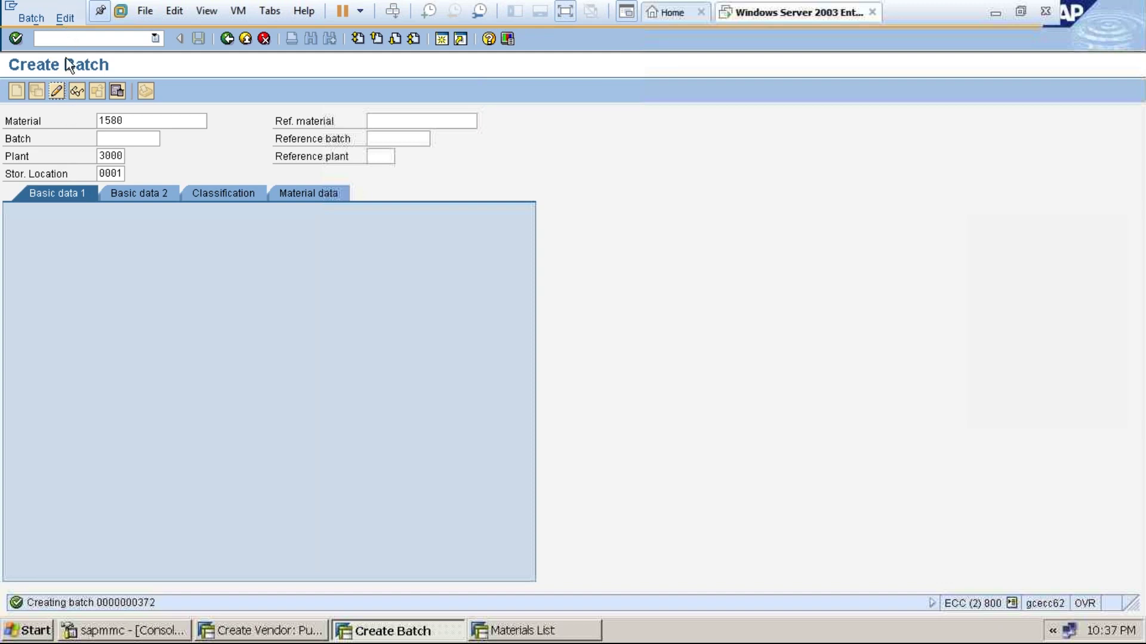
Start purchase order creation with transaction ME21N and keep the order type NB Standard PO.
{"action": "left_click", "coordinate": [65, 39]}
{"action": "type", "text": "/"}
{"action": "type", "text": "nme21n"}
{"action": "key", "text": "Return"}
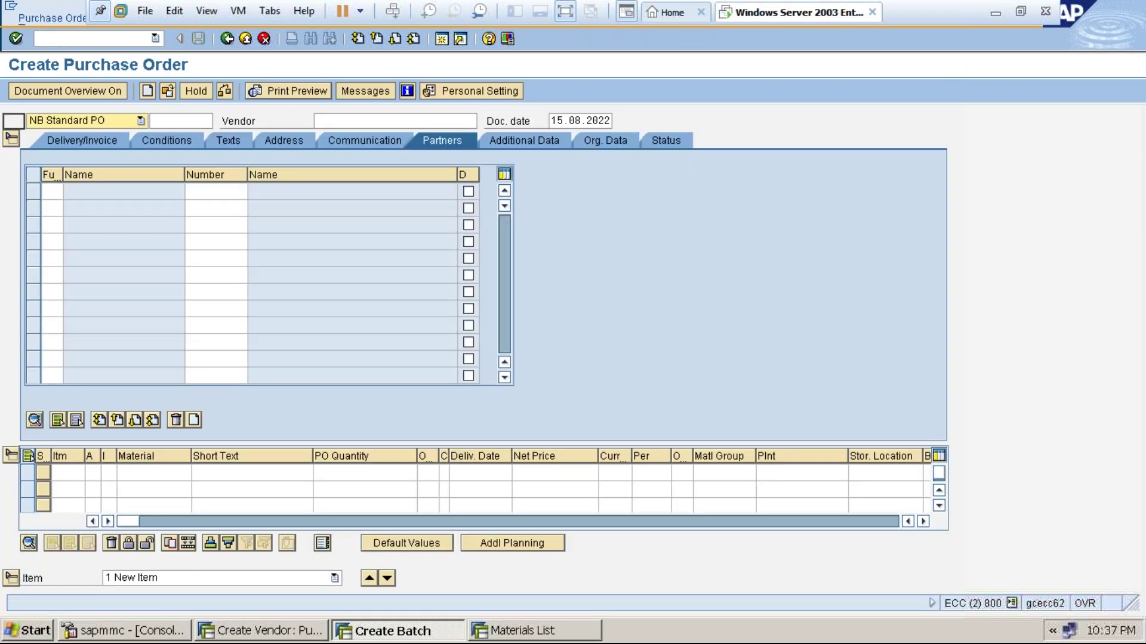
{"action": "left_click", "coordinate": [141, 120]}
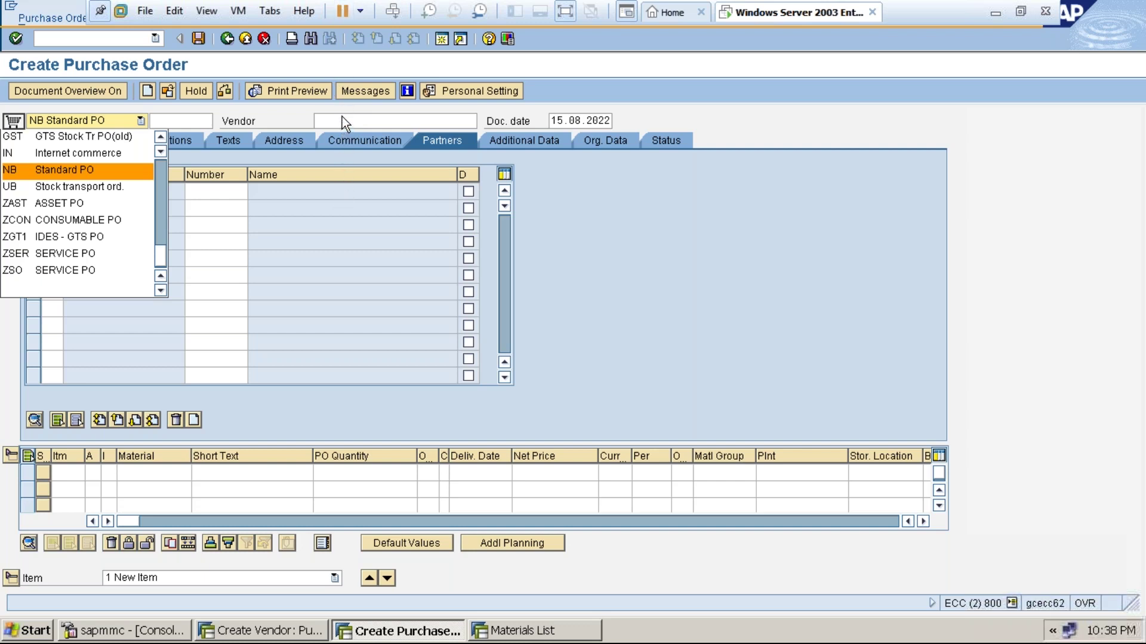
{"action": "left_click", "coordinate": [415, 66]}
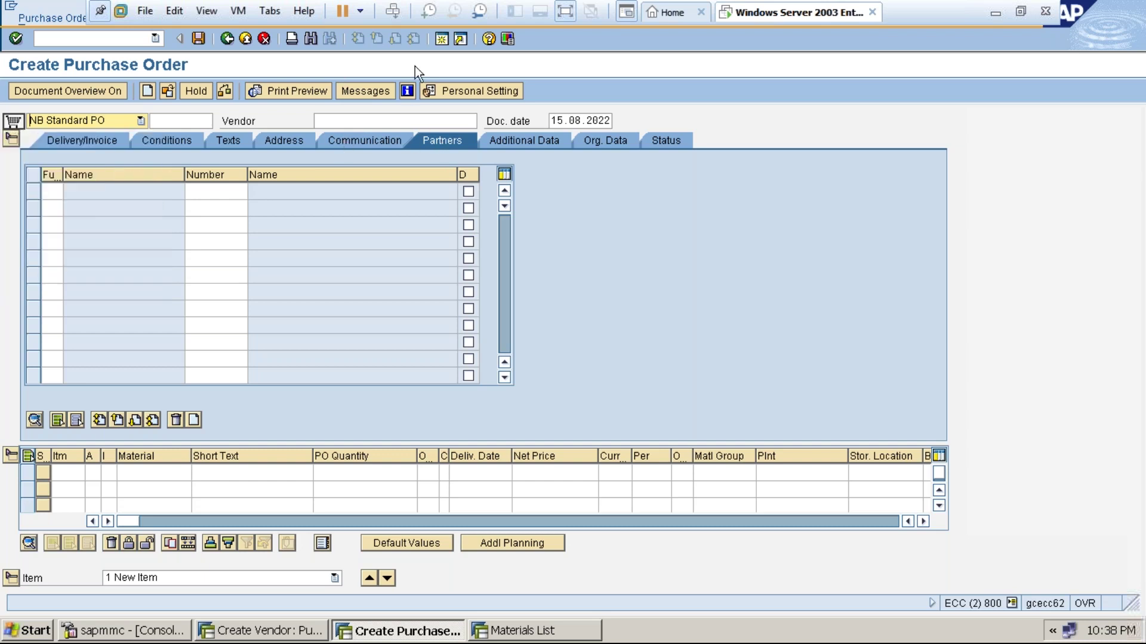
Set the purchase order's vendor to 3000 and submit it.
{"action": "left_click", "coordinate": [392, 118]}
{"action": "type", "text": "3"}
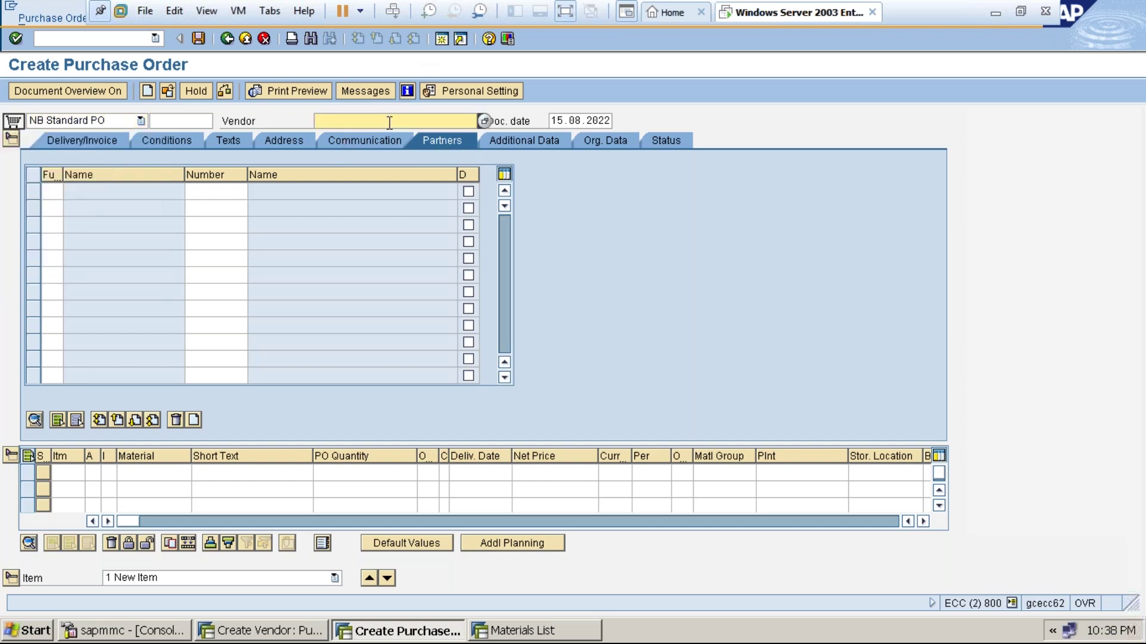
{"action": "type", "text": "000"}
{"action": "key", "text": "Return"}
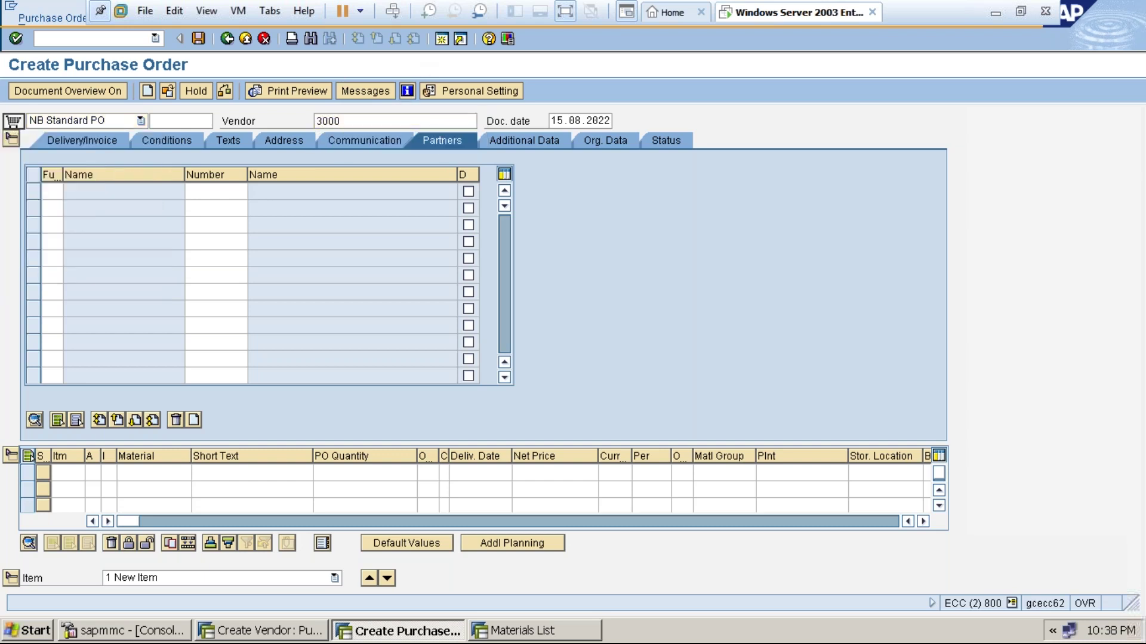
{"action": "key", "text": "Return"}
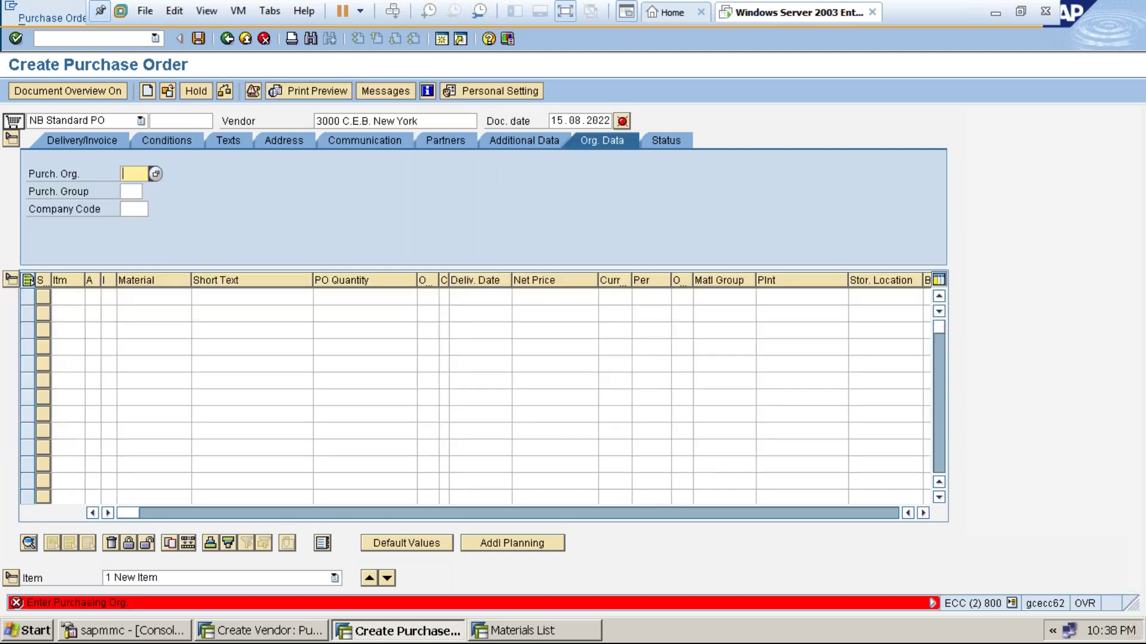
Set the purchasing organization to 3000 and the purchasing group to 000 in the organizational data.
{"action": "type", "text": "3000"}
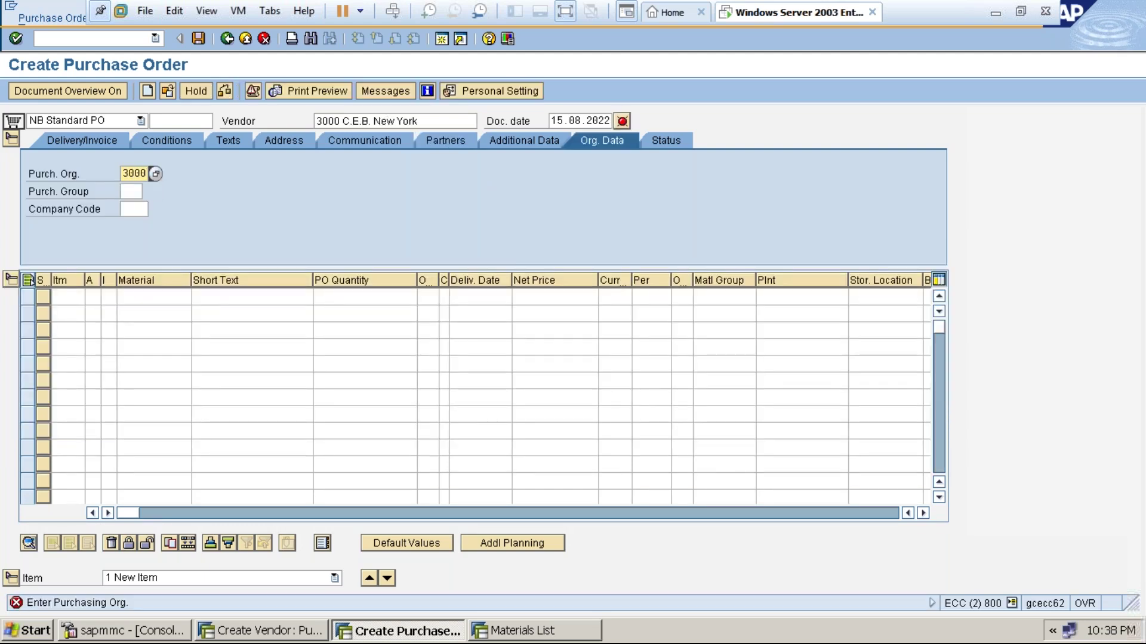
{"action": "key", "text": "Tab"}
{"action": "type", "text": "000"}
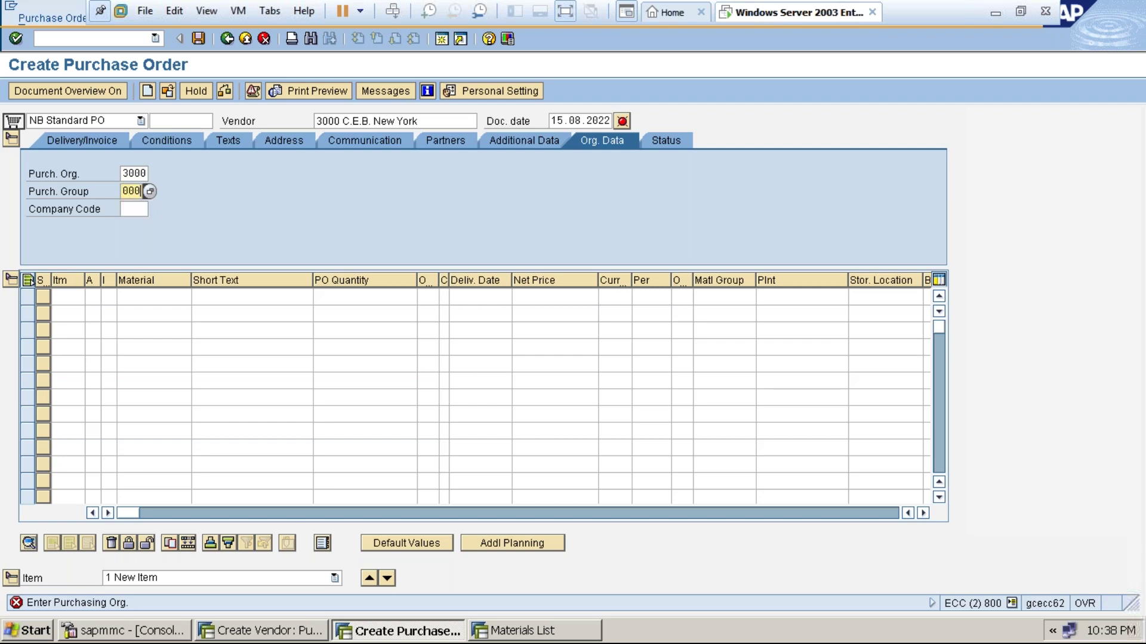
{"action": "key", "text": "Tab"}
{"action": "key", "text": "Return"}
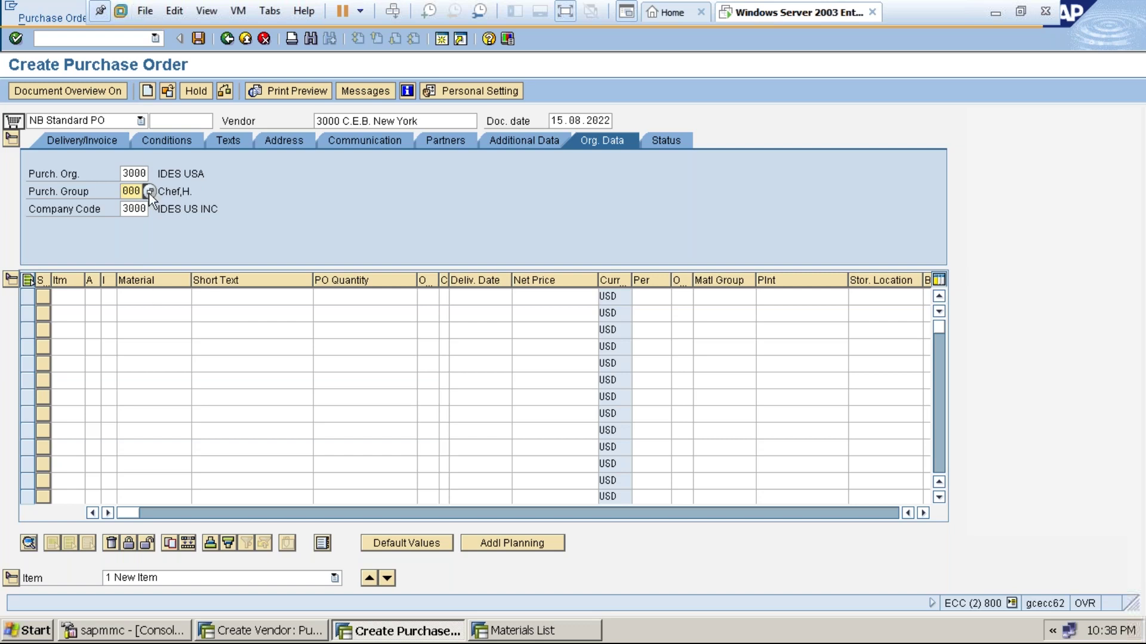
Add material 1580 as the first order item and assign it to plant 3000.
{"action": "left_click", "coordinate": [153, 298]}
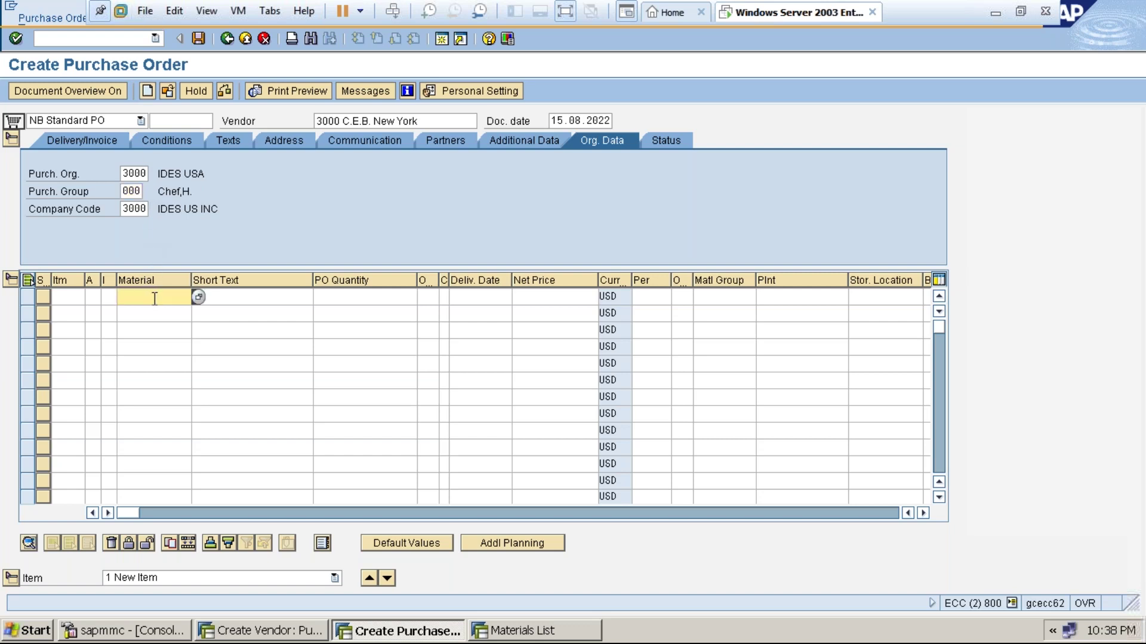
{"action": "type", "text": "1580"}
{"action": "key", "text": "Return"}
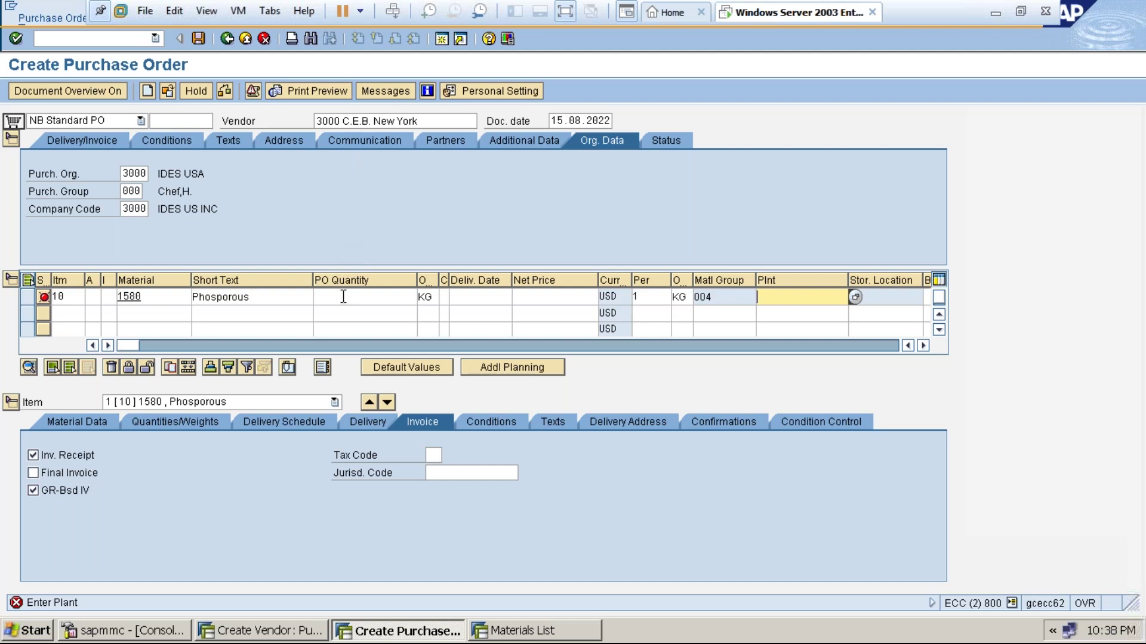
{"action": "type", "text": "3000"}
{"action": "key", "text": "Return"}
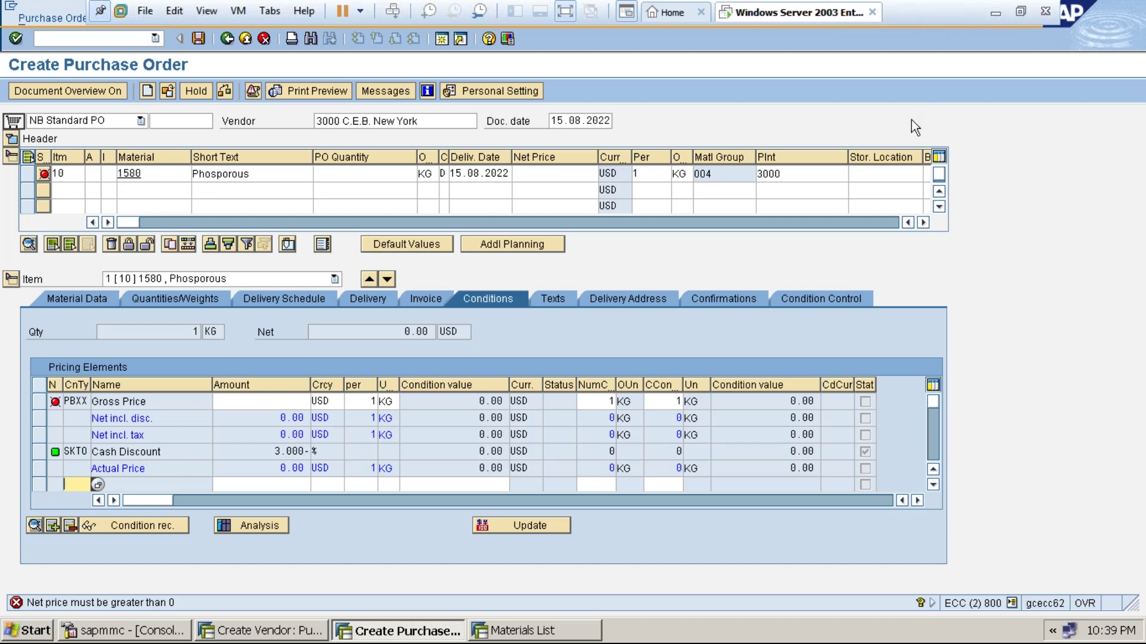
Set the storage location of the material 1580 item to 0001.
{"action": "left_click", "coordinate": [886, 175]}
{"action": "type", "text": "001"}
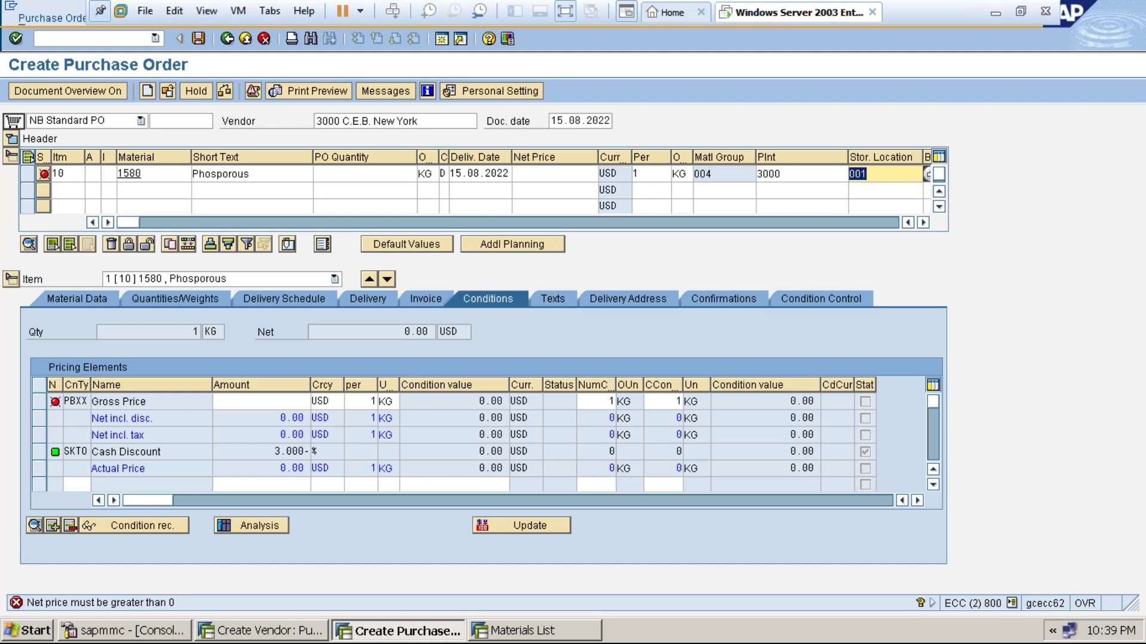
{"action": "key", "text": "BackSpace"}
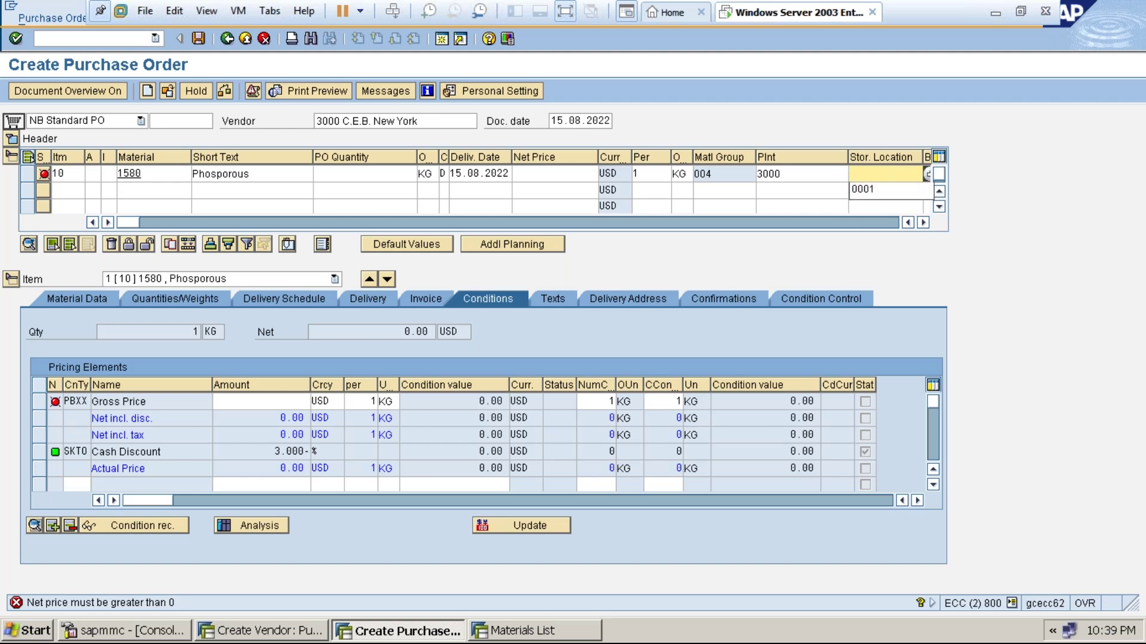
{"action": "left_click", "coordinate": [883, 188]}
{"action": "left_click", "coordinate": [883, 190]}
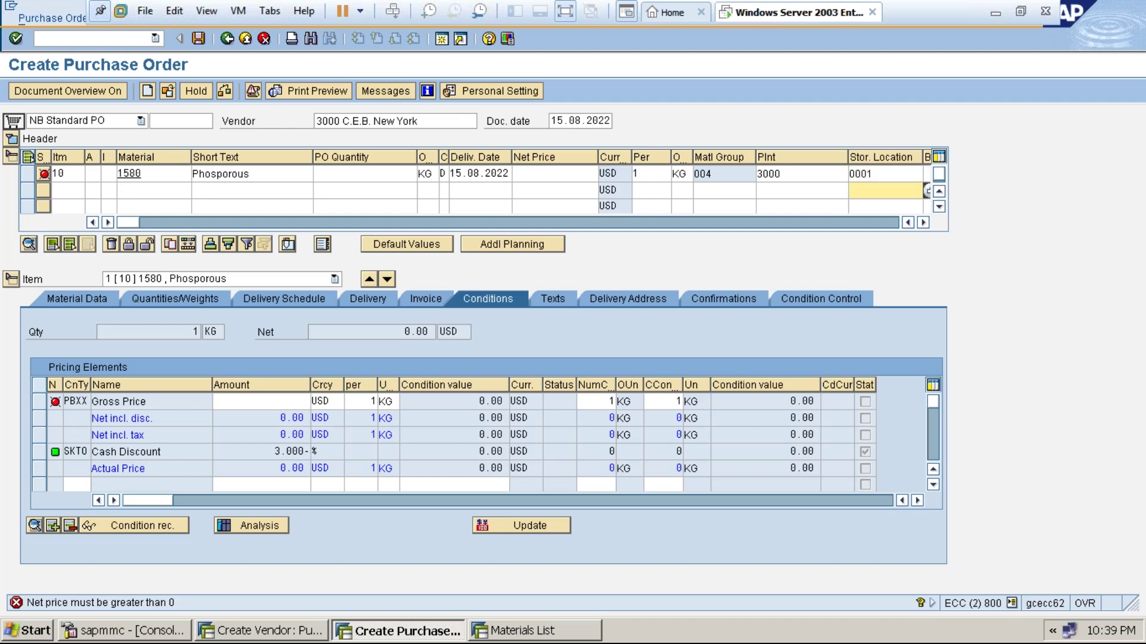
Set the item's order quantity to 10 KG and its net price to 100 USD.
{"action": "left_click", "coordinate": [375, 174]}
{"action": "type", "text": "10"}
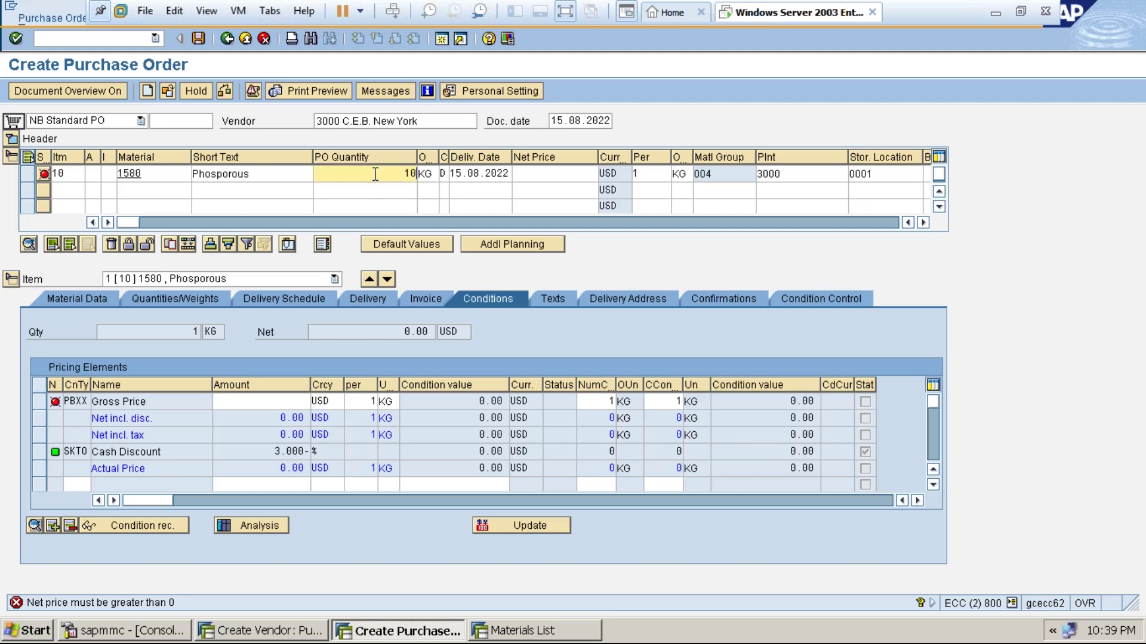
{"action": "left_click", "coordinate": [559, 173]}
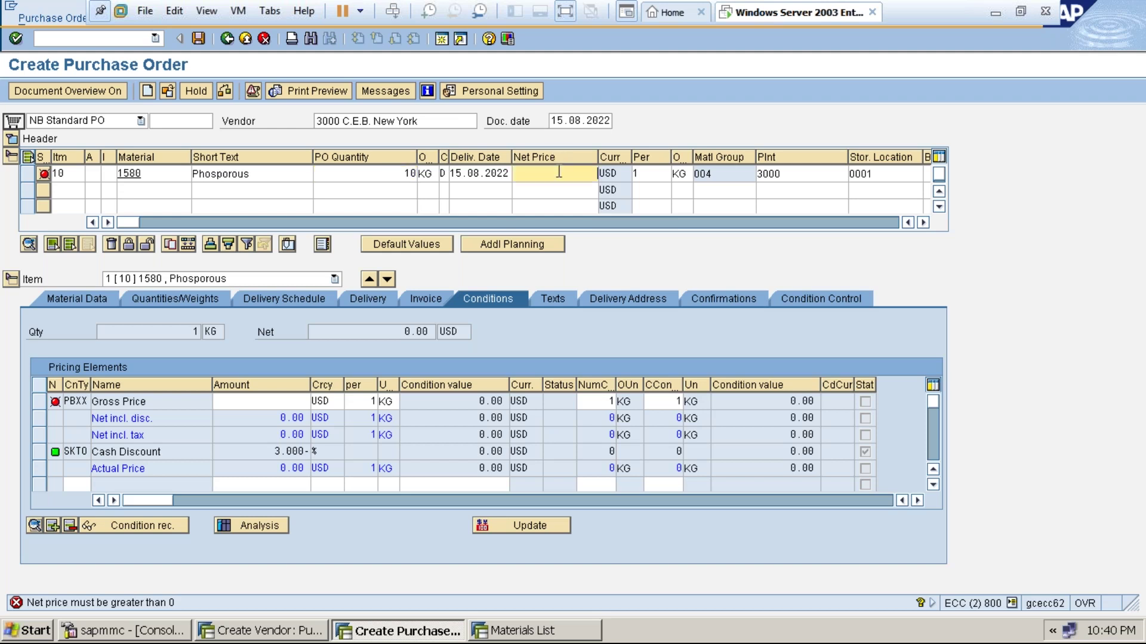
{"action": "type", "text": "100"}
{"action": "key", "text": "Return"}
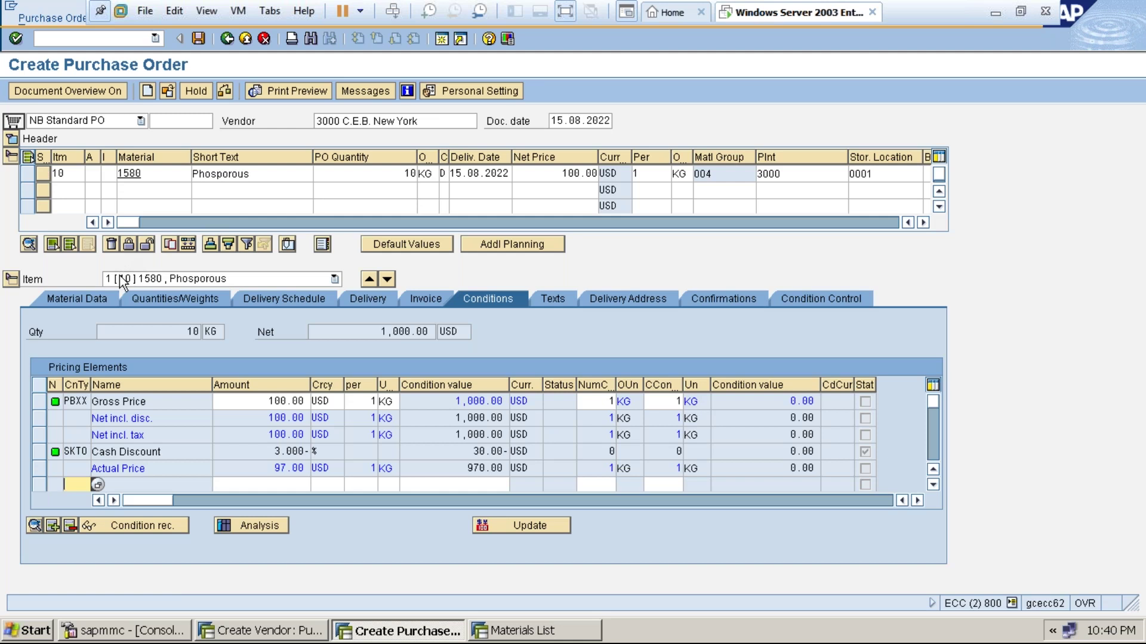
{"action": "left_click", "coordinate": [80, 295]}
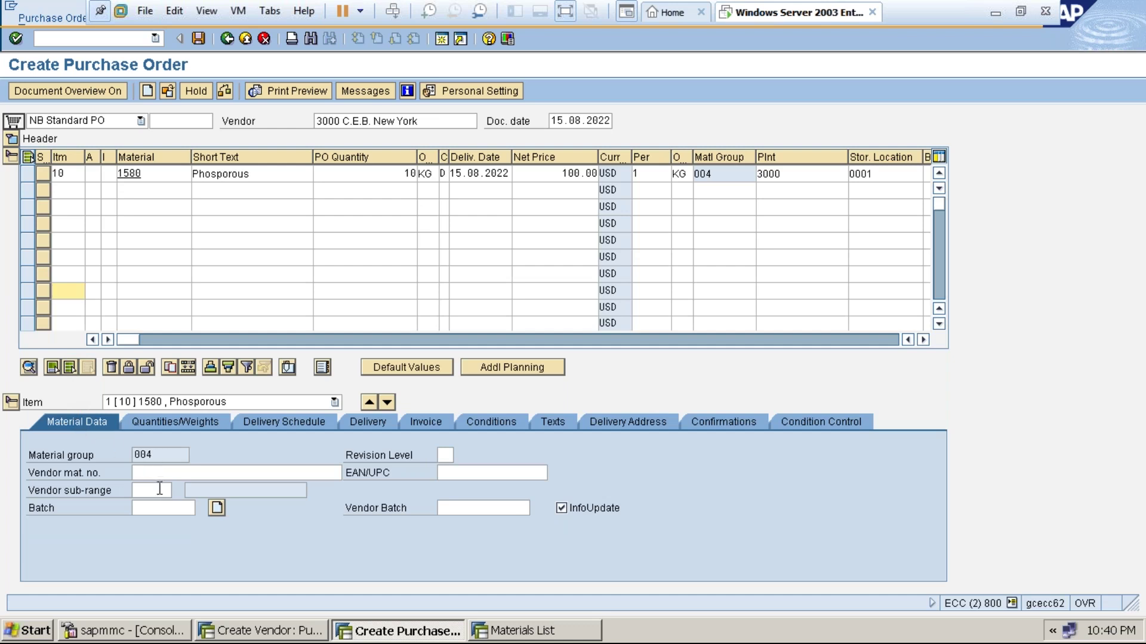
{"action": "left_click", "coordinate": [158, 507]}
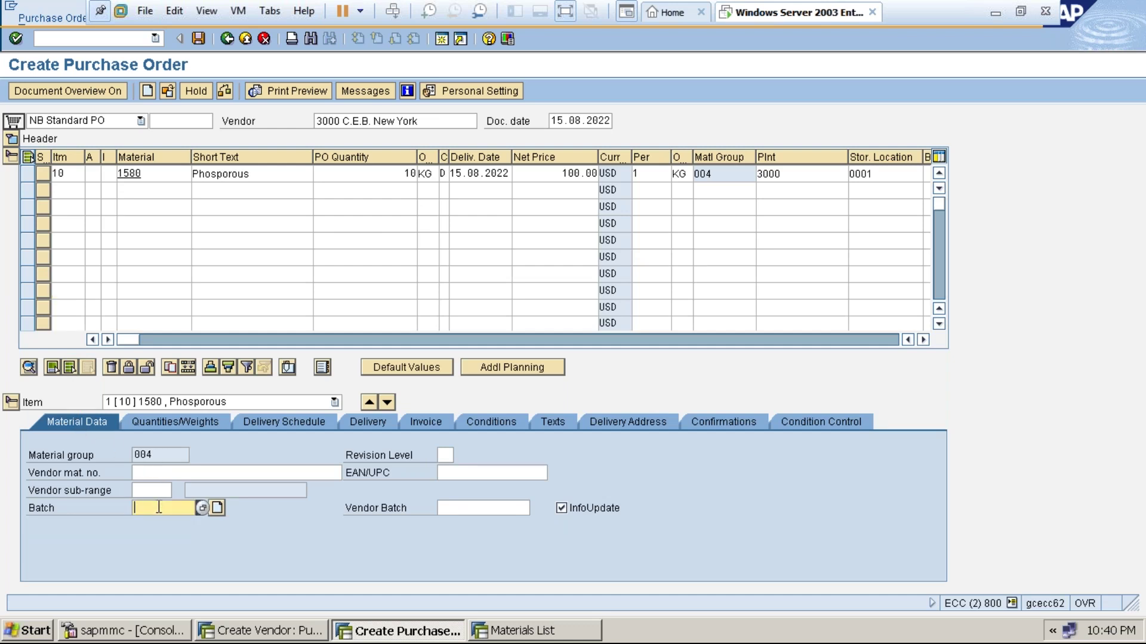
{"action": "type", "text": "0000100372"}
{"action": "key", "text": "Return"}
{"action": "left_click", "coordinate": [199, 37]}
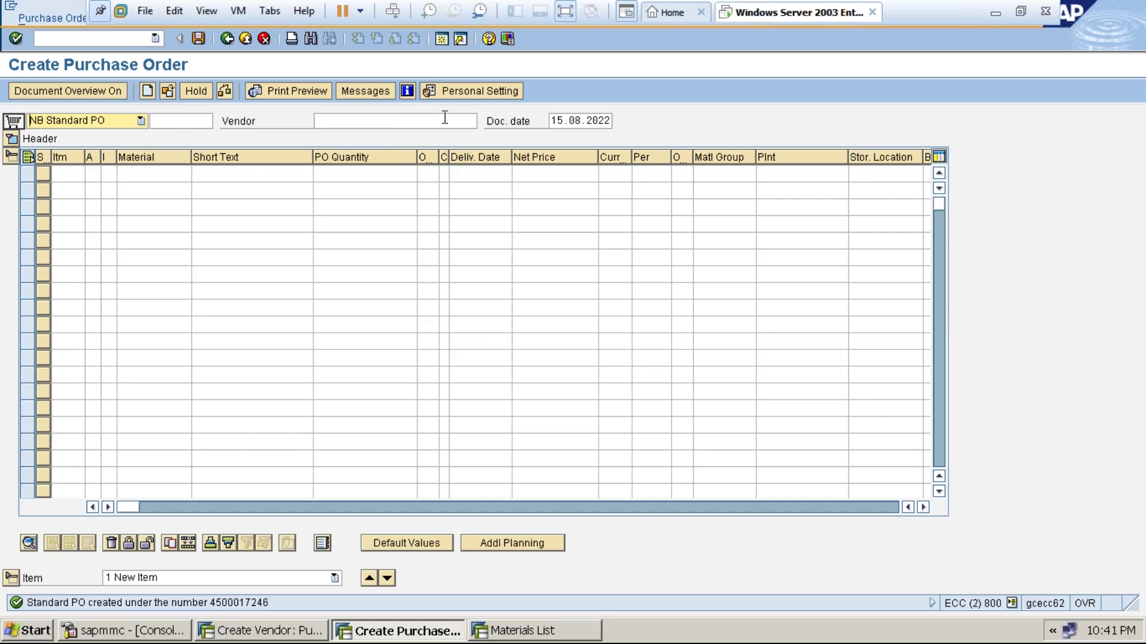
Check the goods receipt instructions under Step4 of the BATCH MANAGEMENT document in Word, and return to the SAP virtual machine.
{"action": "left_click", "coordinate": [565, 13]}
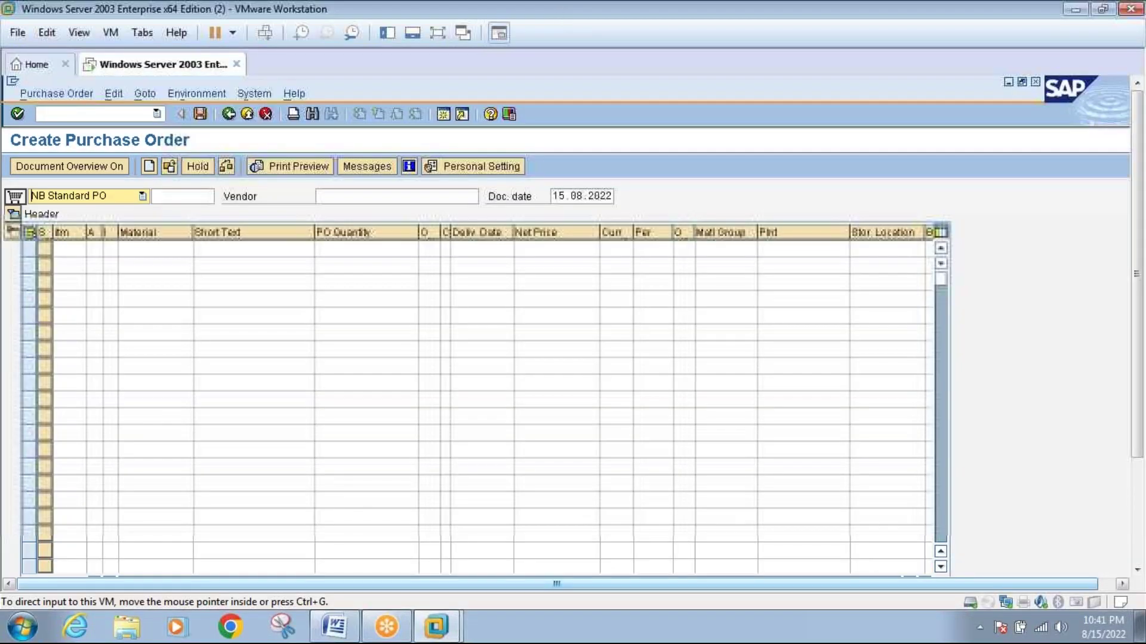
{"action": "left_click", "coordinate": [335, 625]}
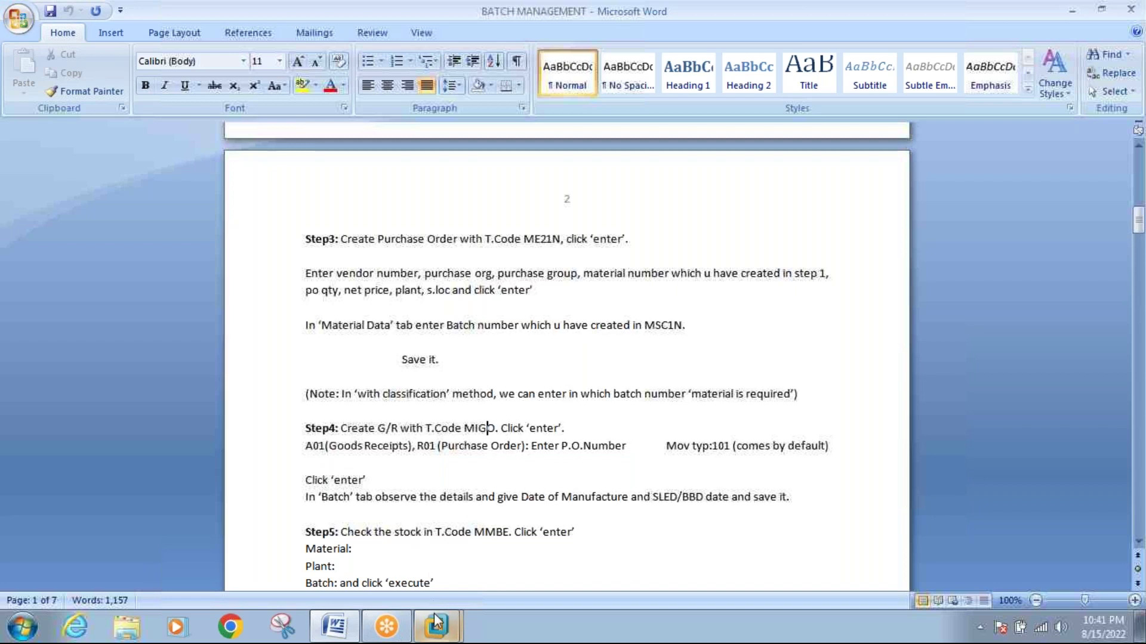
{"action": "mouse_move", "coordinate": [438, 622]}
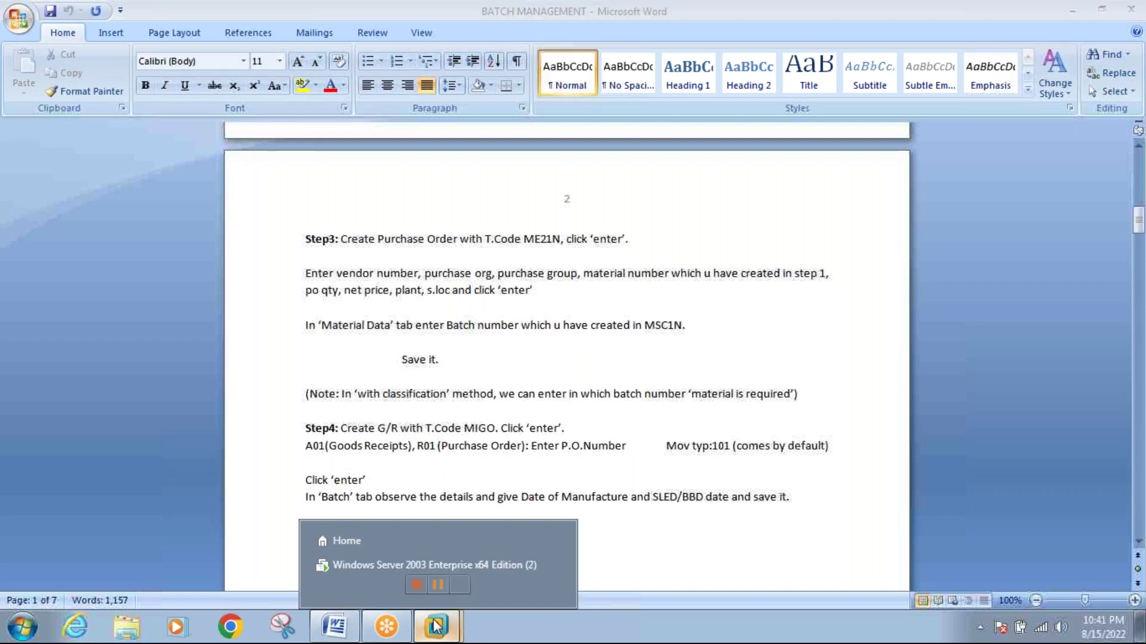
{"action": "left_click", "coordinate": [434, 565]}
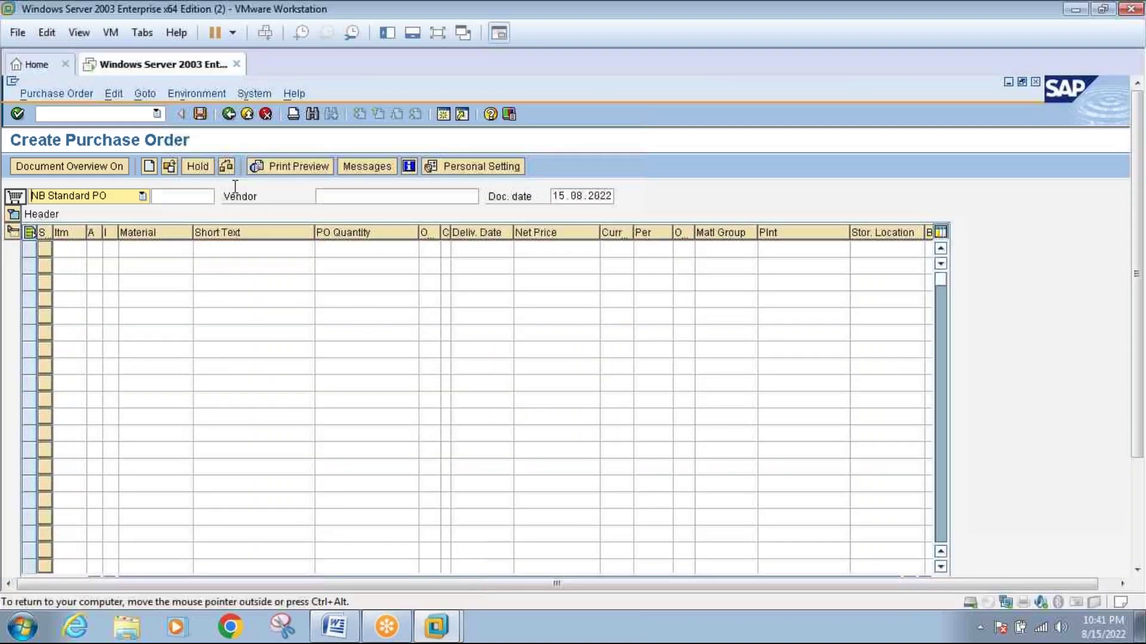
Leave purchase order creation and start MIGO with A01 Goods Receipt for R01 Purchase Order.
{"action": "left_click", "coordinate": [231, 117]}
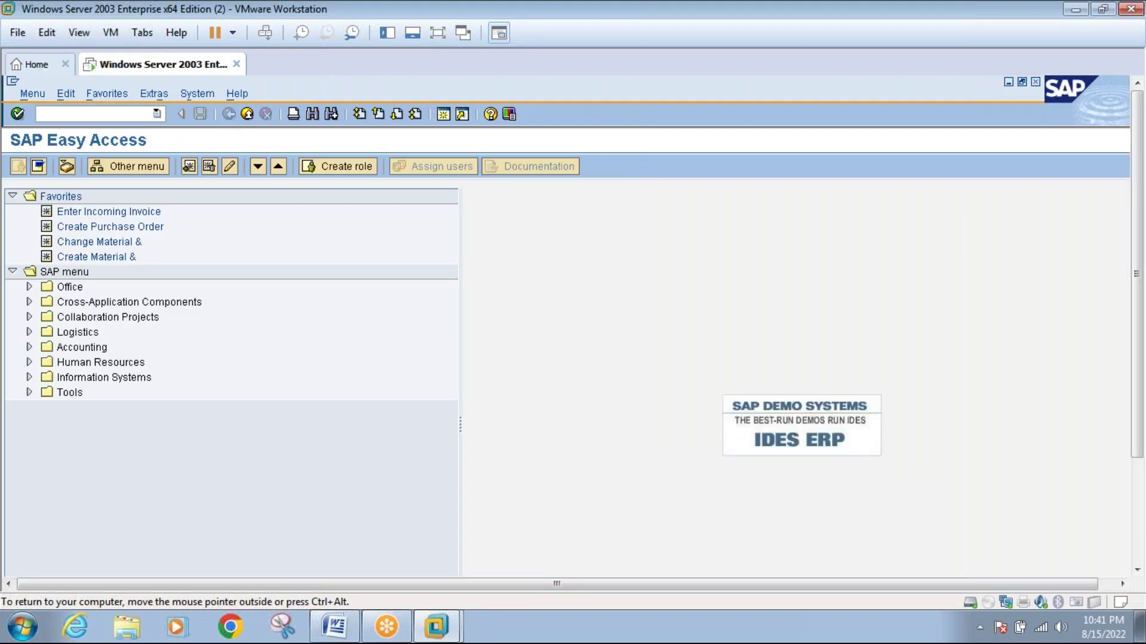
{"action": "type", "text": "spro"}
{"action": "key", "text": "Return"}
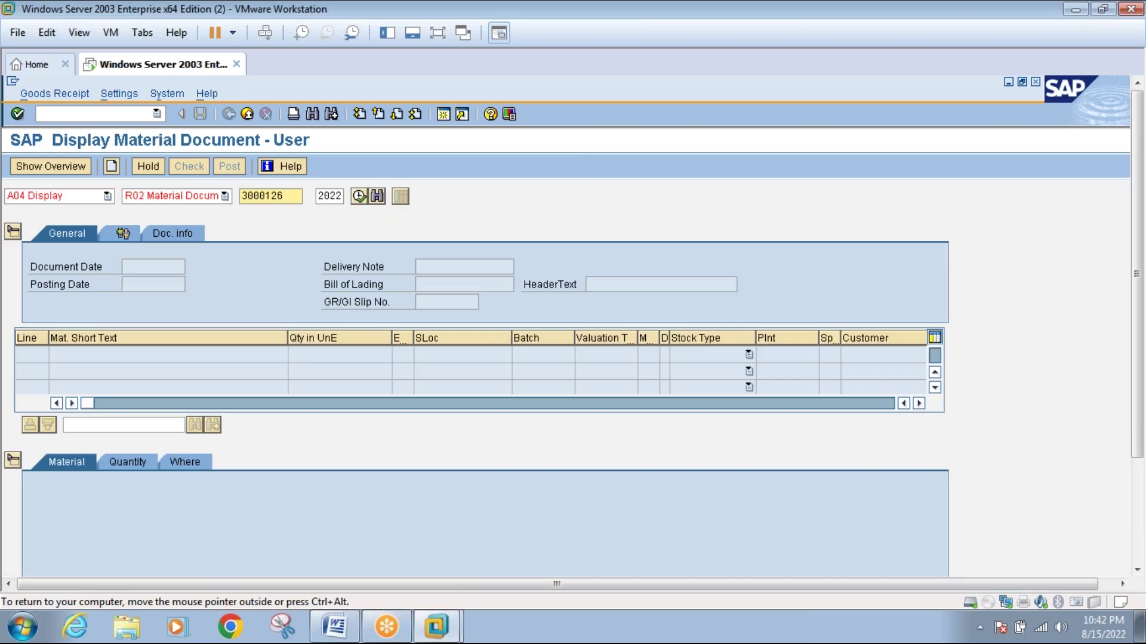
{"action": "left_click", "coordinate": [108, 196]}
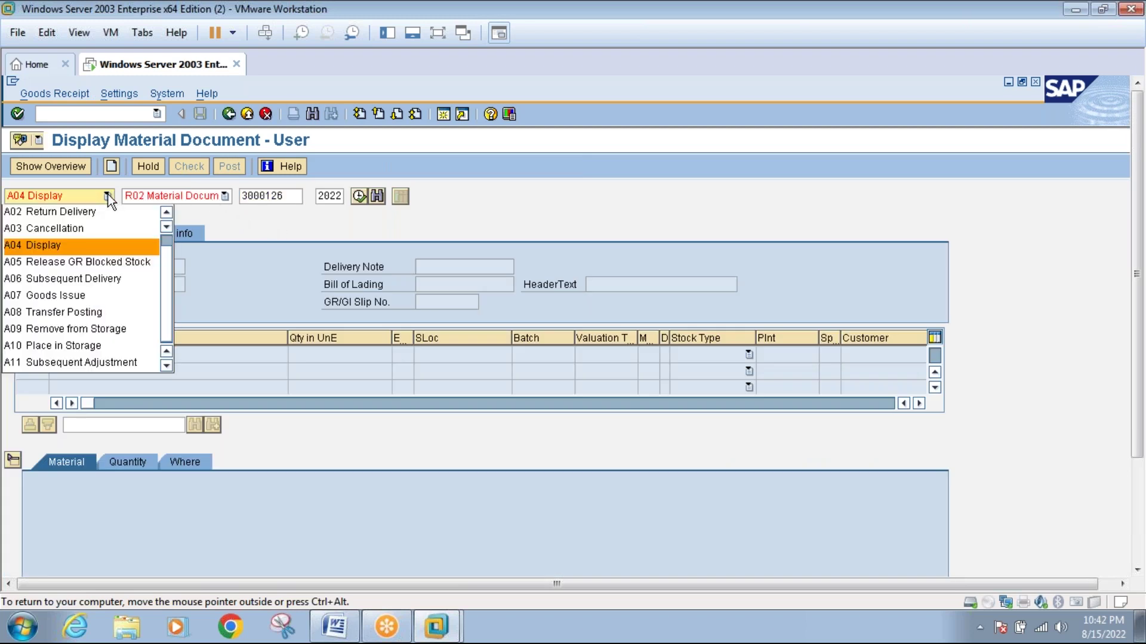
{"action": "scroll", "coordinate": [166, 236], "scroll_direction": "up", "scroll_amount": 1}
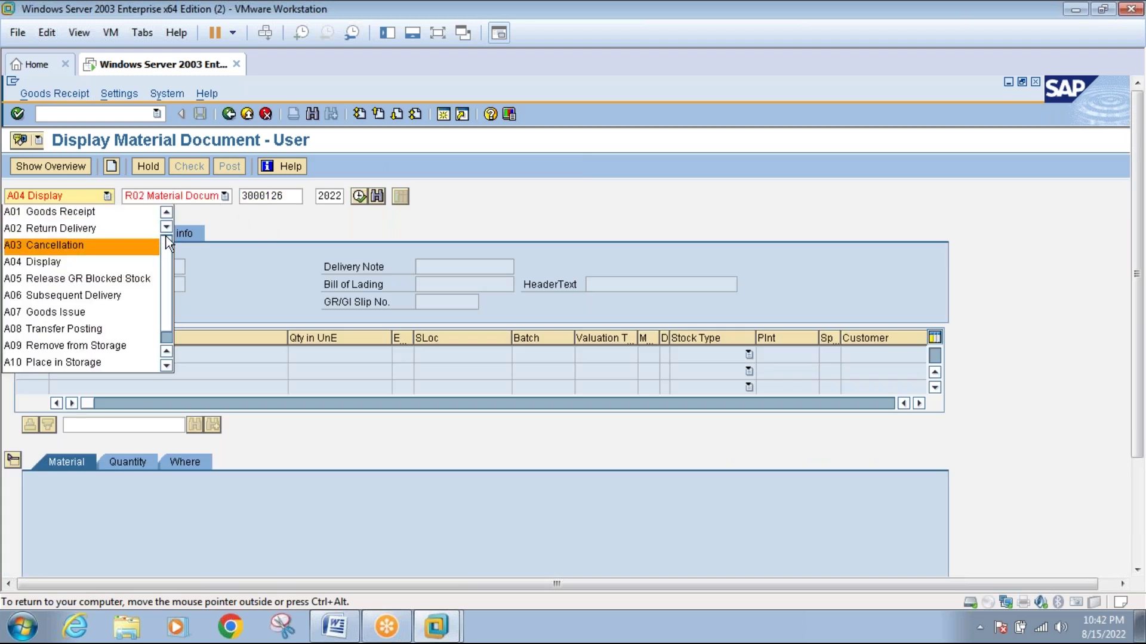
{"action": "left_click", "coordinate": [102, 212]}
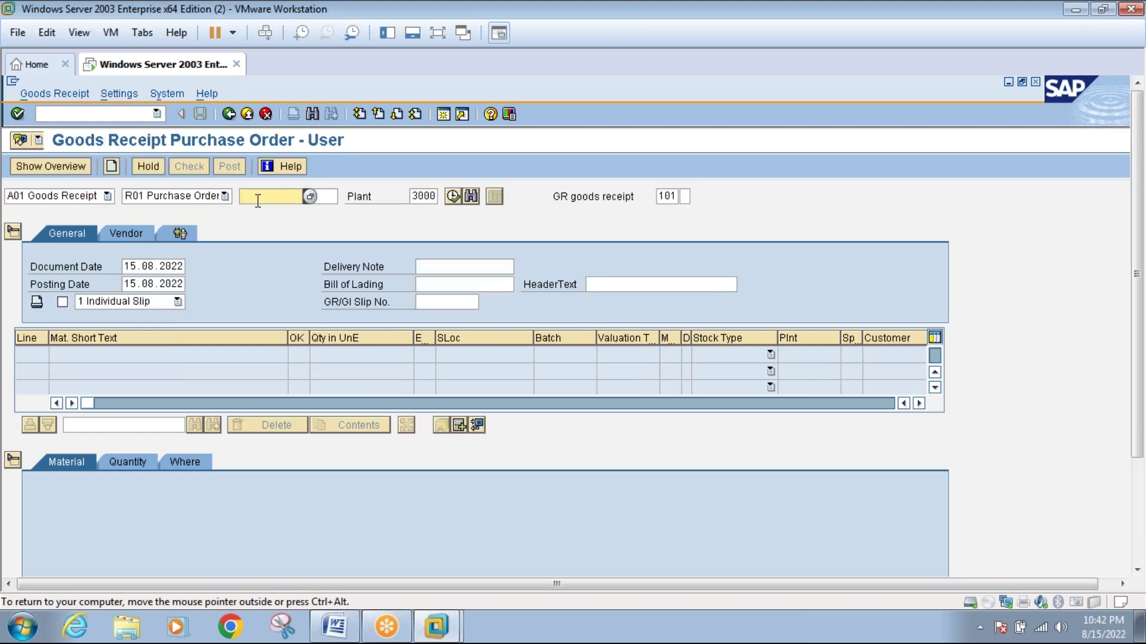
Enter the number of the newly created purchase order and load its items into the goods receipt.
{"action": "type", "text": "4500017"}
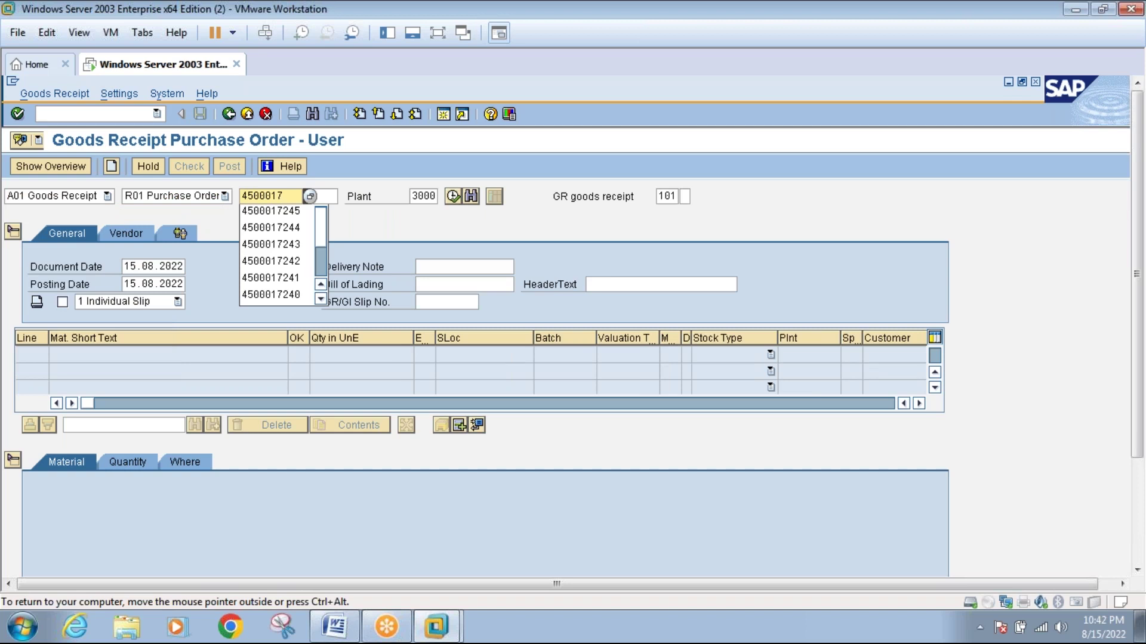
{"action": "type", "text": "24"}
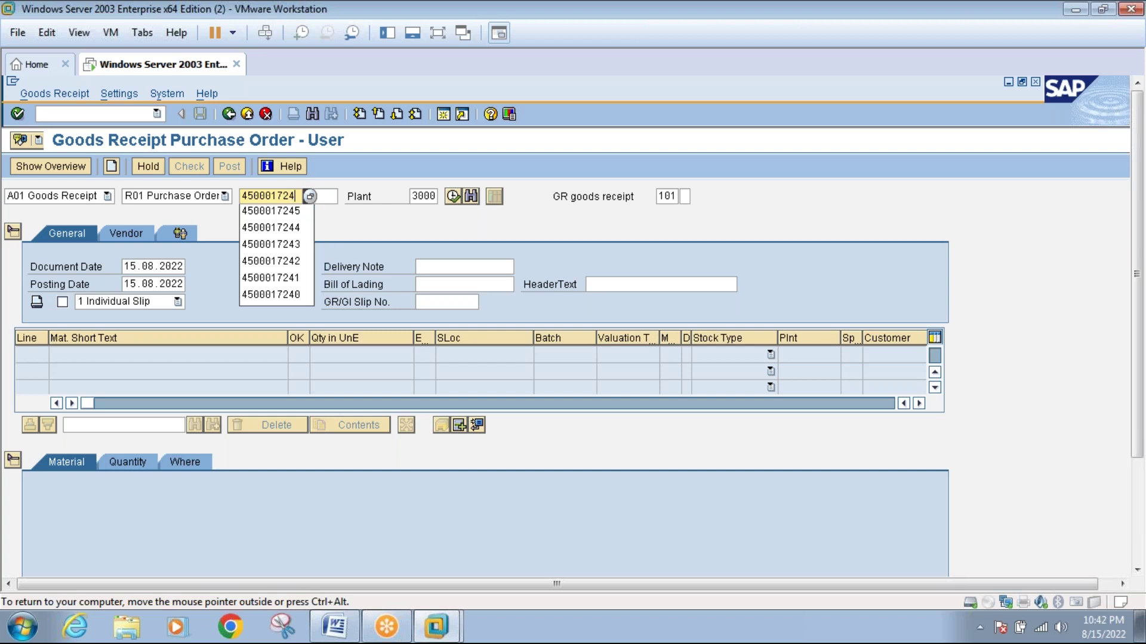
{"action": "type", "text": "6"}
{"action": "key", "text": "Return"}
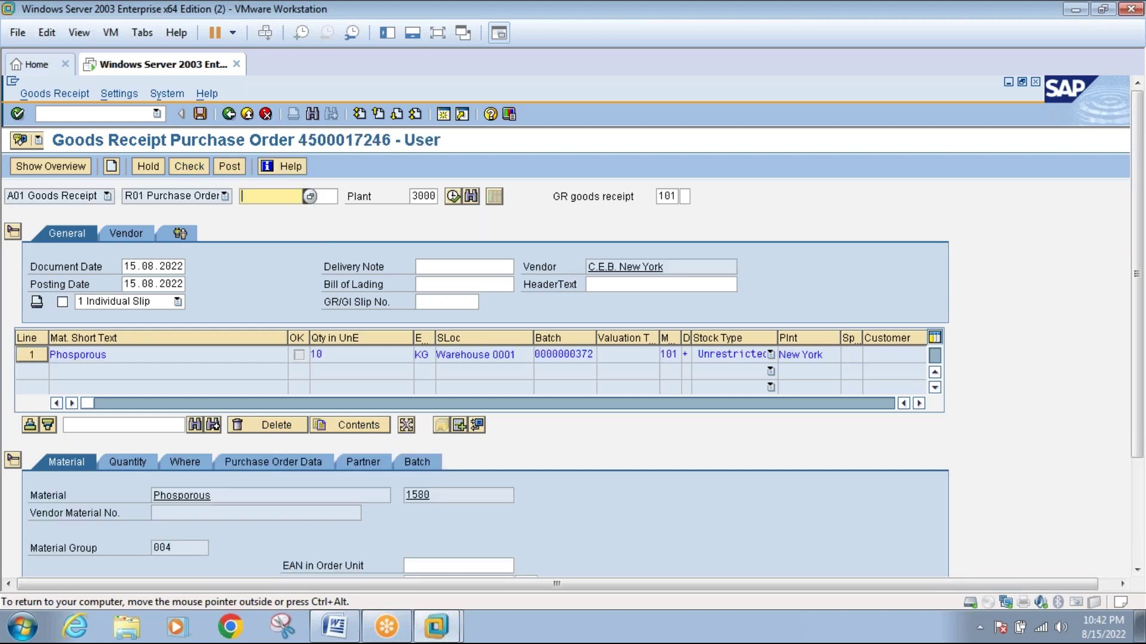
Mark the Phosporous line as Item OK from its batch details and post the goods receipt.
{"action": "left_click", "coordinate": [257, 353]}
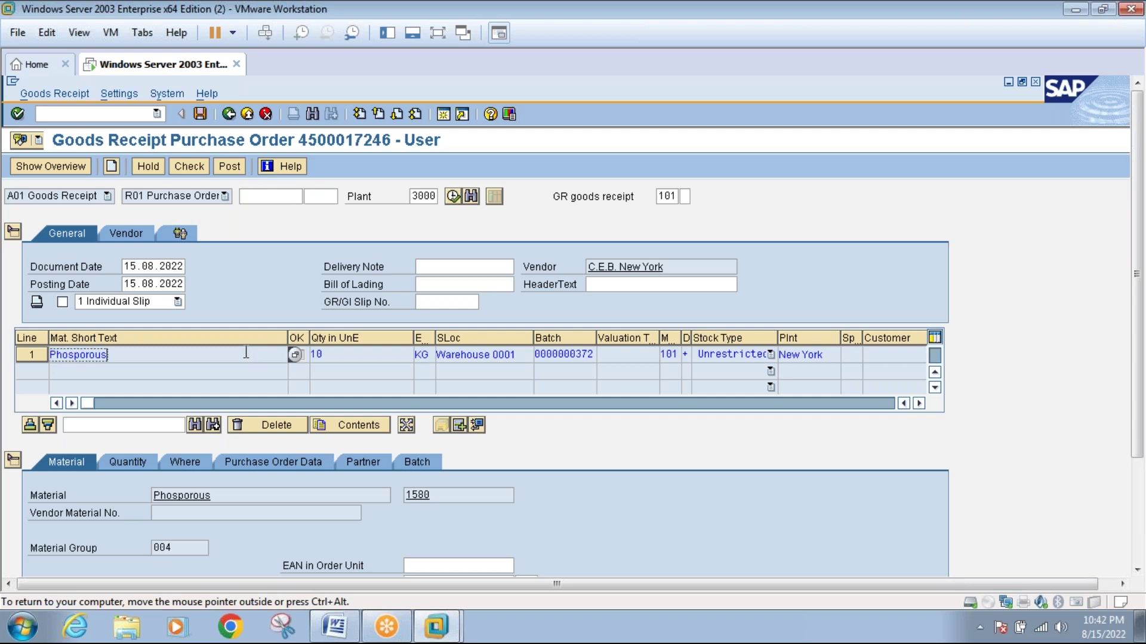
{"action": "left_click", "coordinate": [416, 463]}
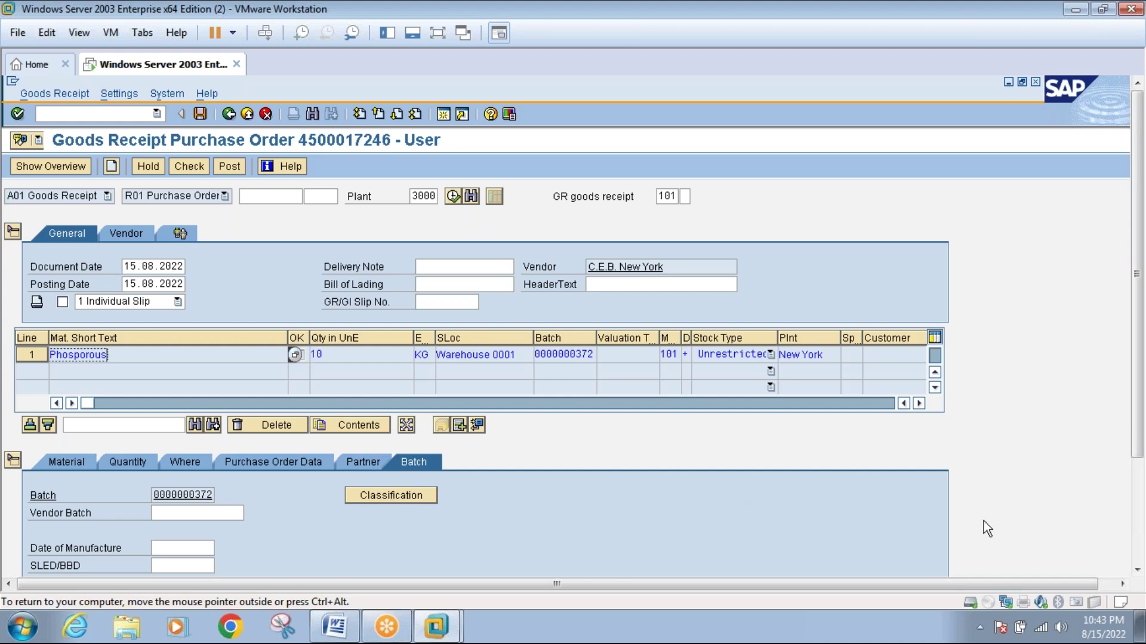
{"action": "left_click", "coordinate": [1138, 570]}
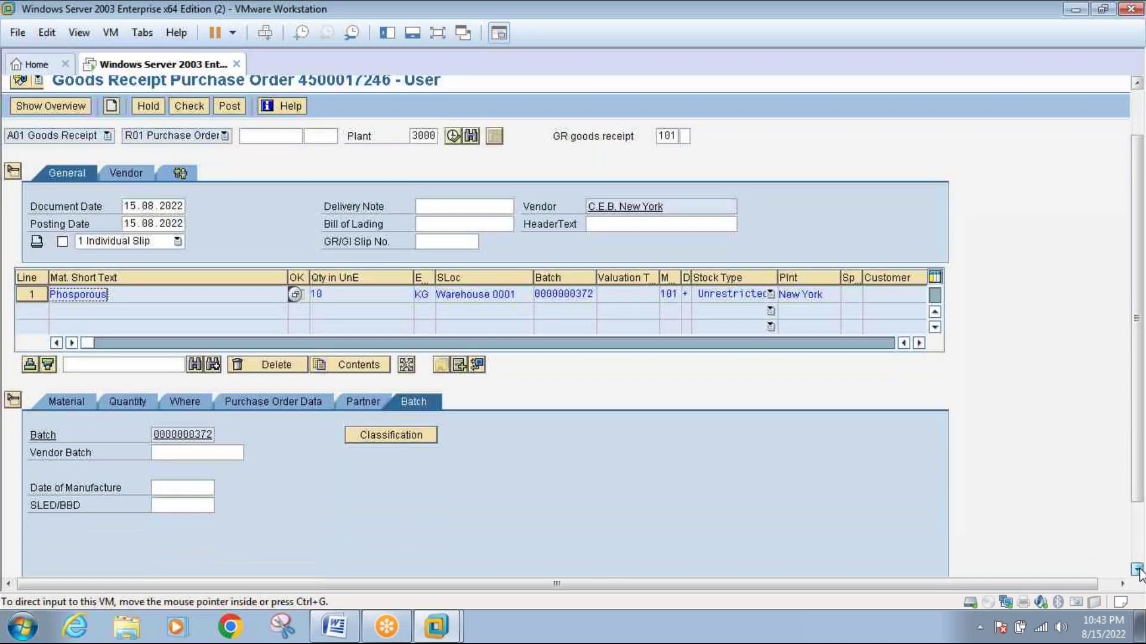
{"action": "left_click", "coordinate": [1138, 571]}
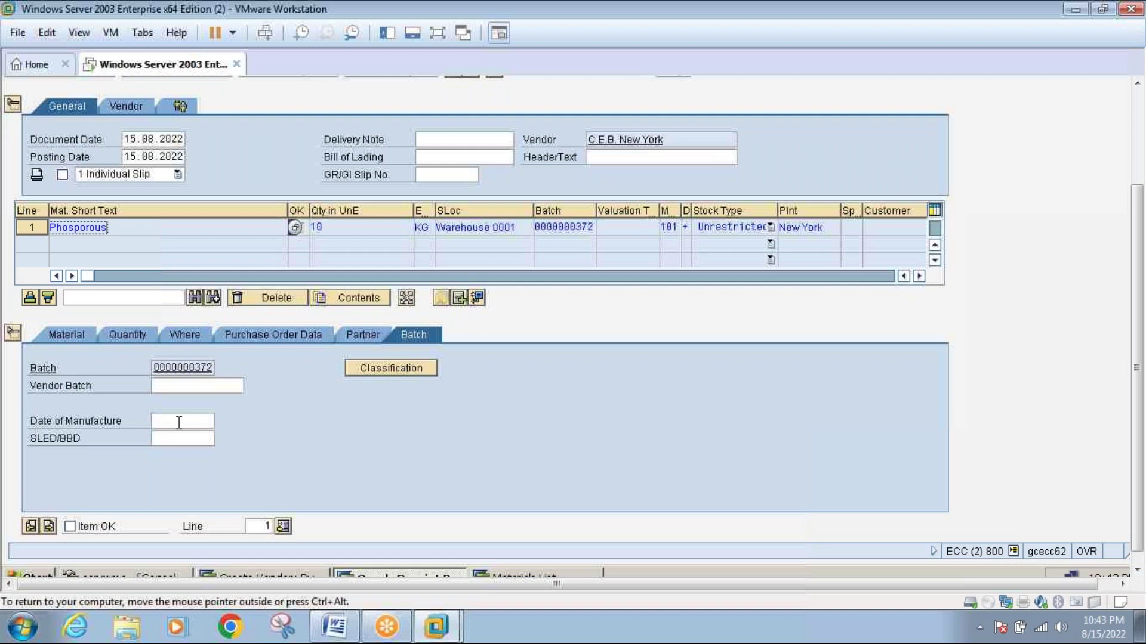
{"action": "left_click", "coordinate": [70, 527]}
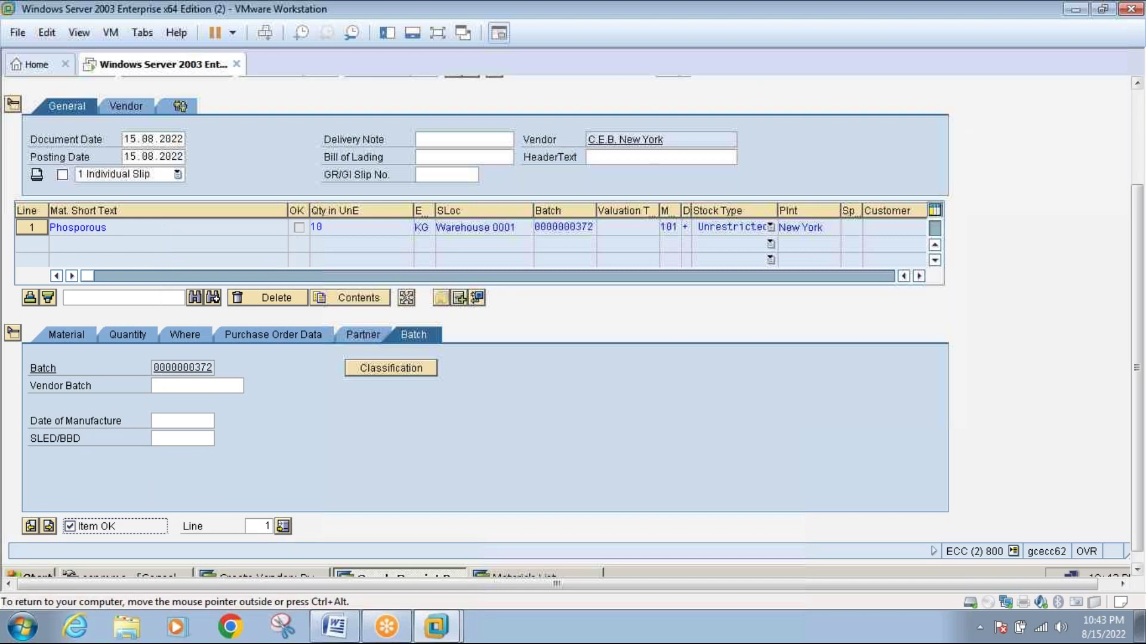
{"action": "left_click", "coordinate": [1140, 127]}
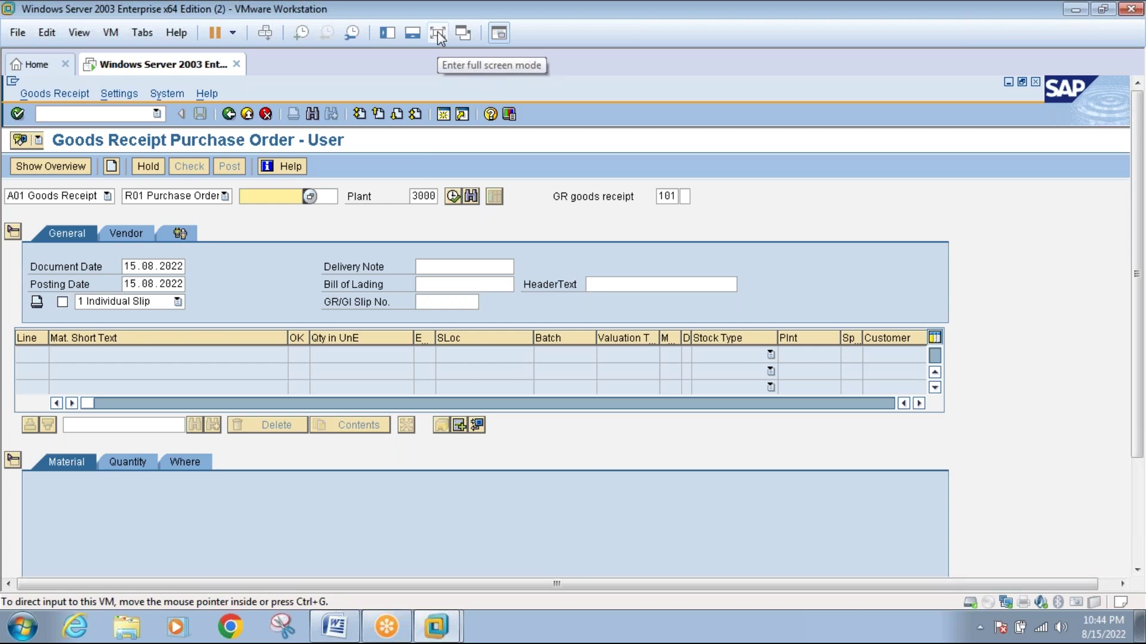
{"action": "left_click", "coordinate": [228, 115]}
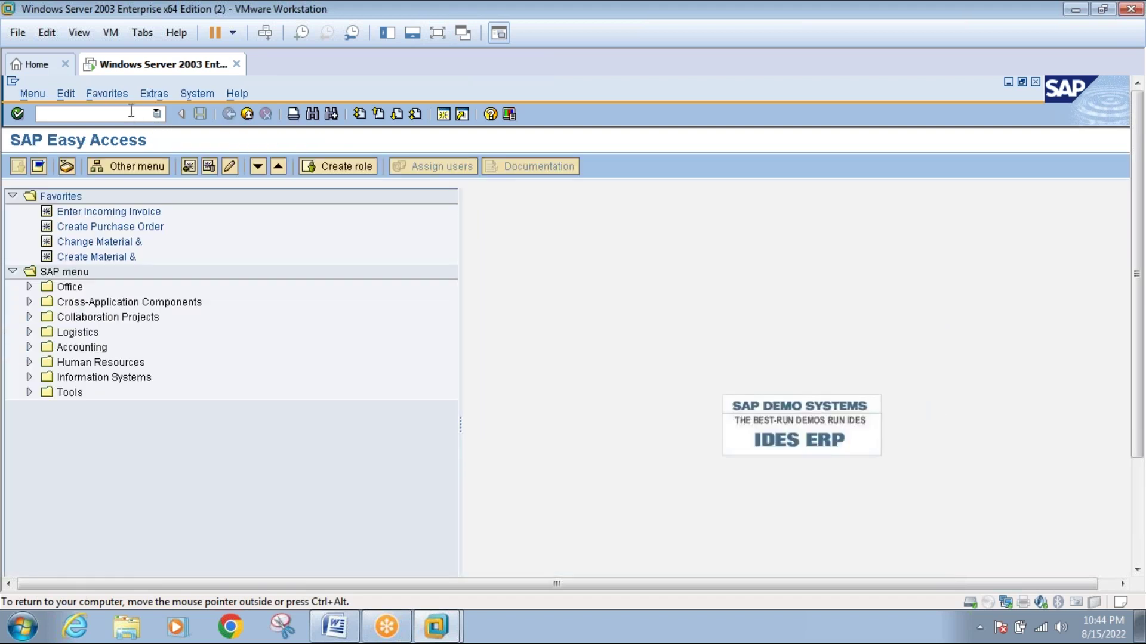
{"action": "type", "text": "mmbe"}
{"action": "key", "text": "Return"}
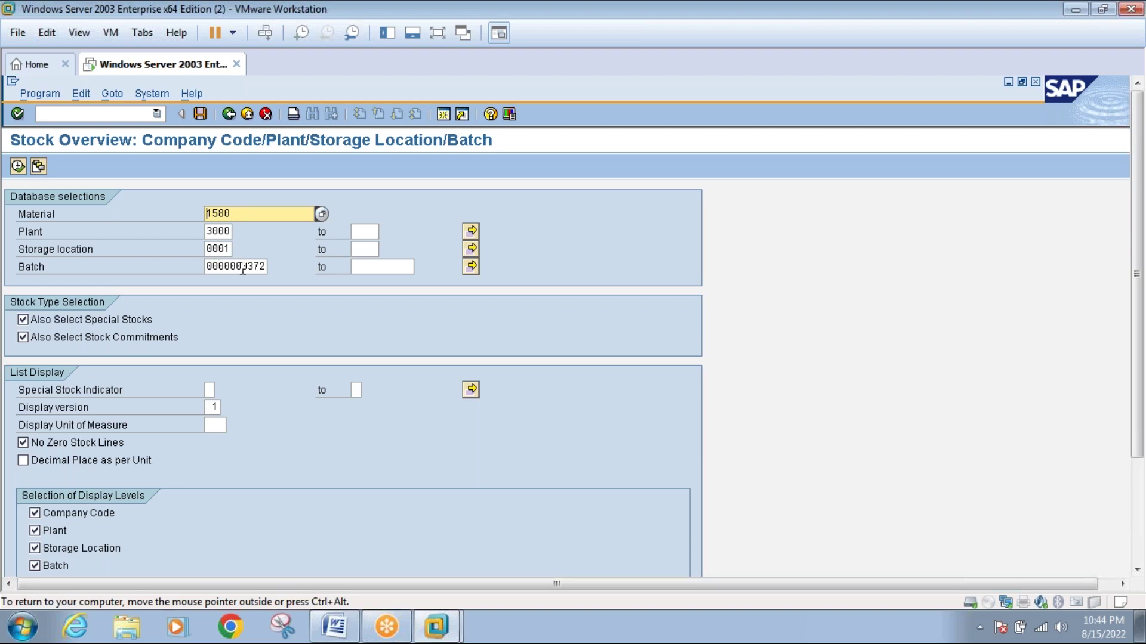
{"action": "left_click", "coordinate": [18, 166]}
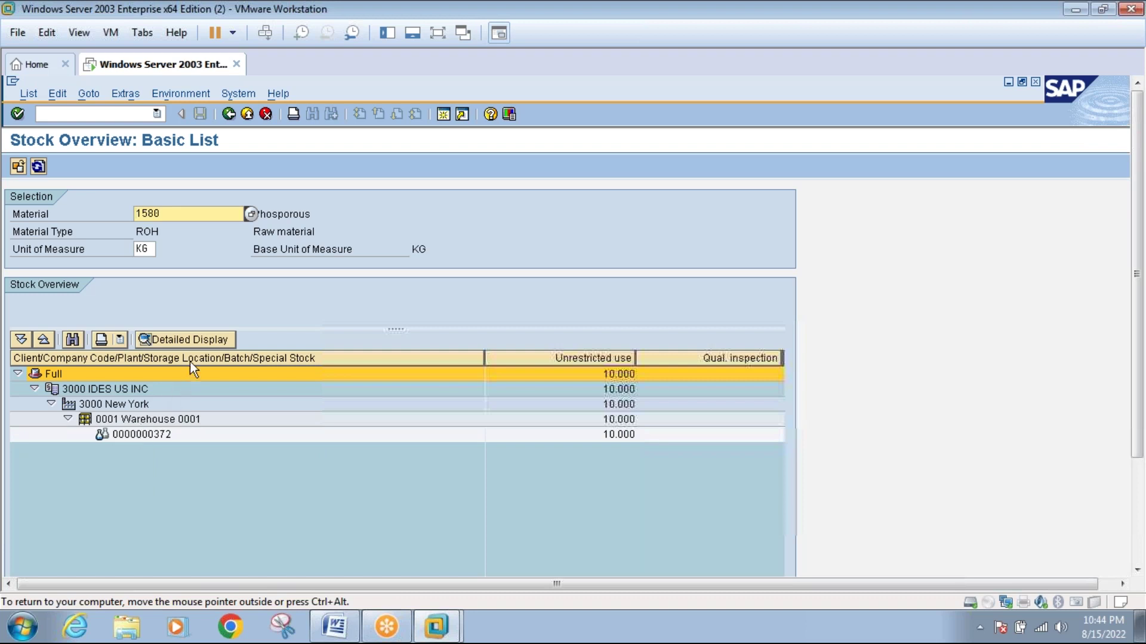
{"action": "left_click", "coordinate": [153, 434]}
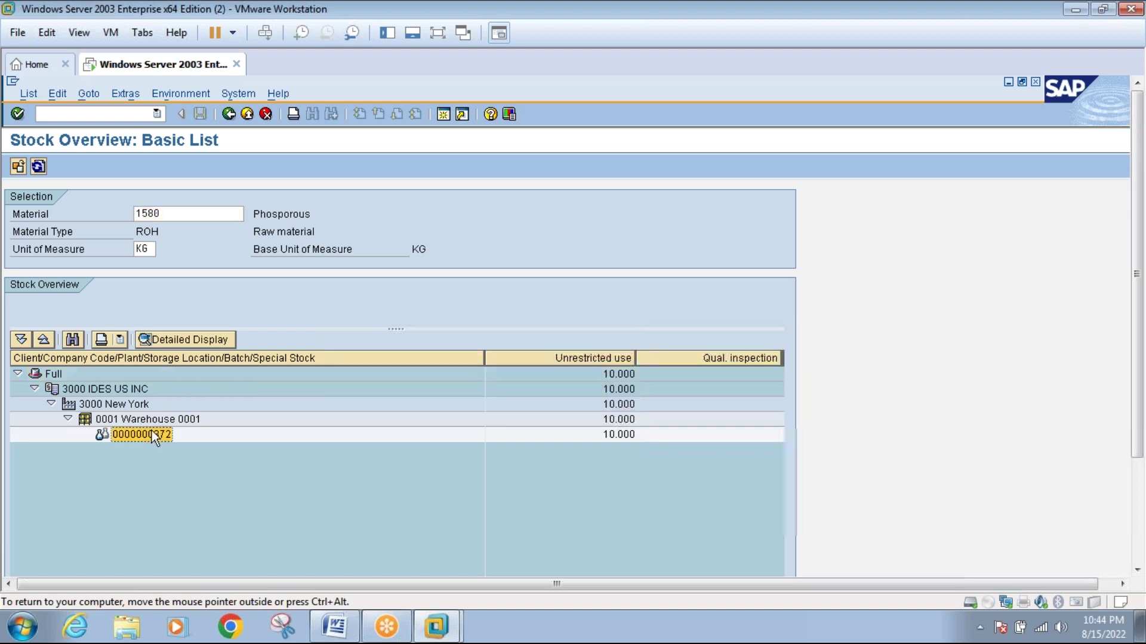
{"action": "left_click", "coordinate": [185, 338]}
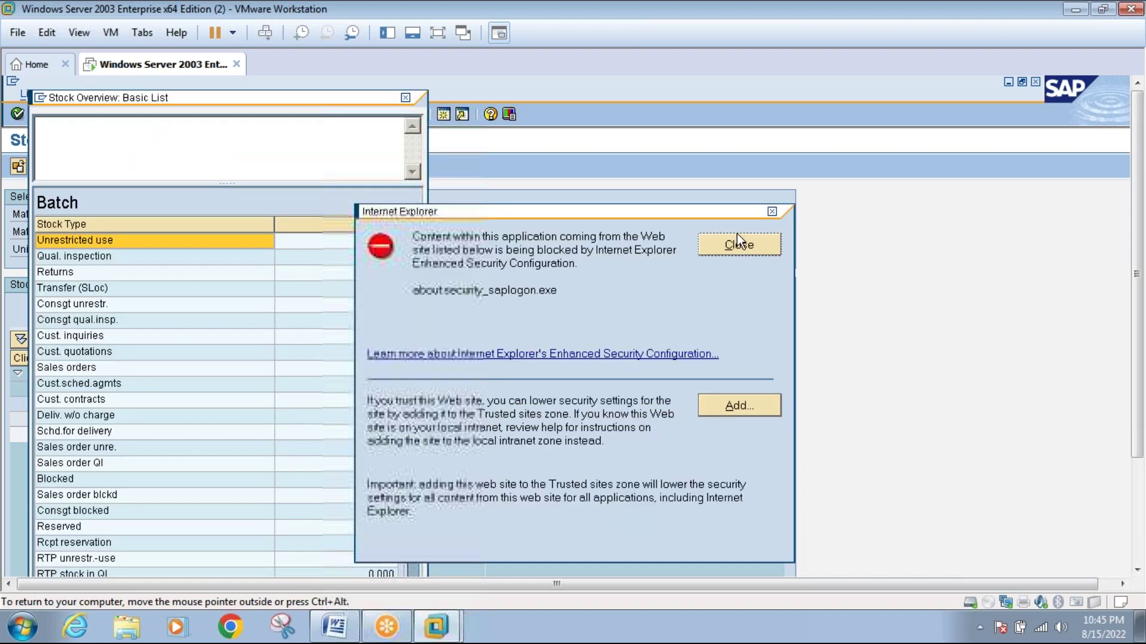
{"action": "left_click", "coordinate": [750, 242]}
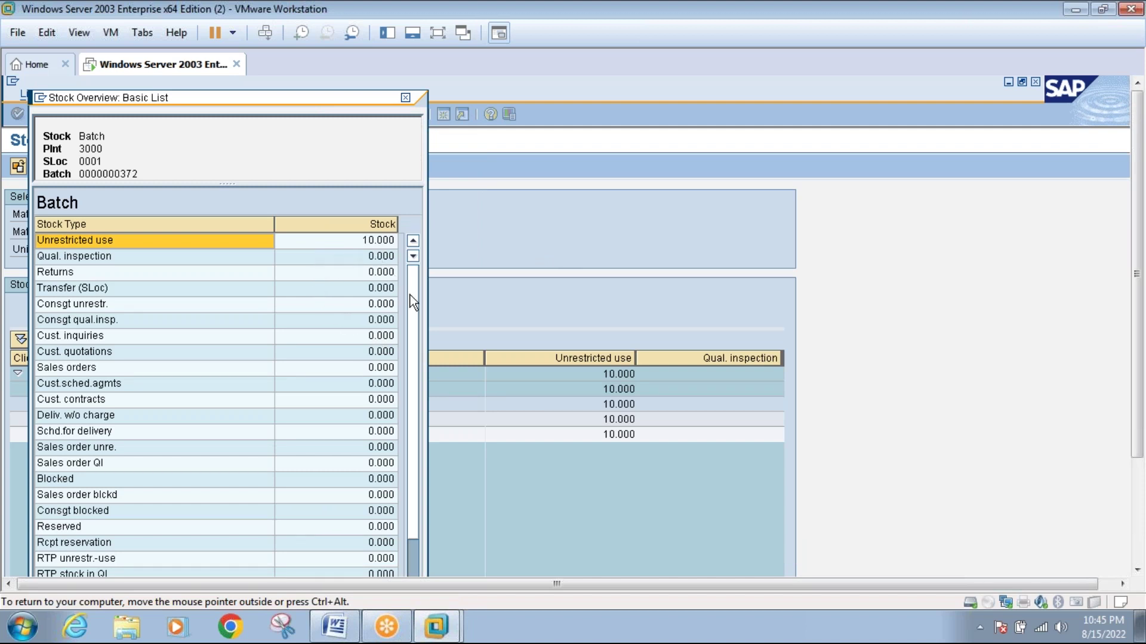
{"action": "left_click", "coordinate": [200, 199]}
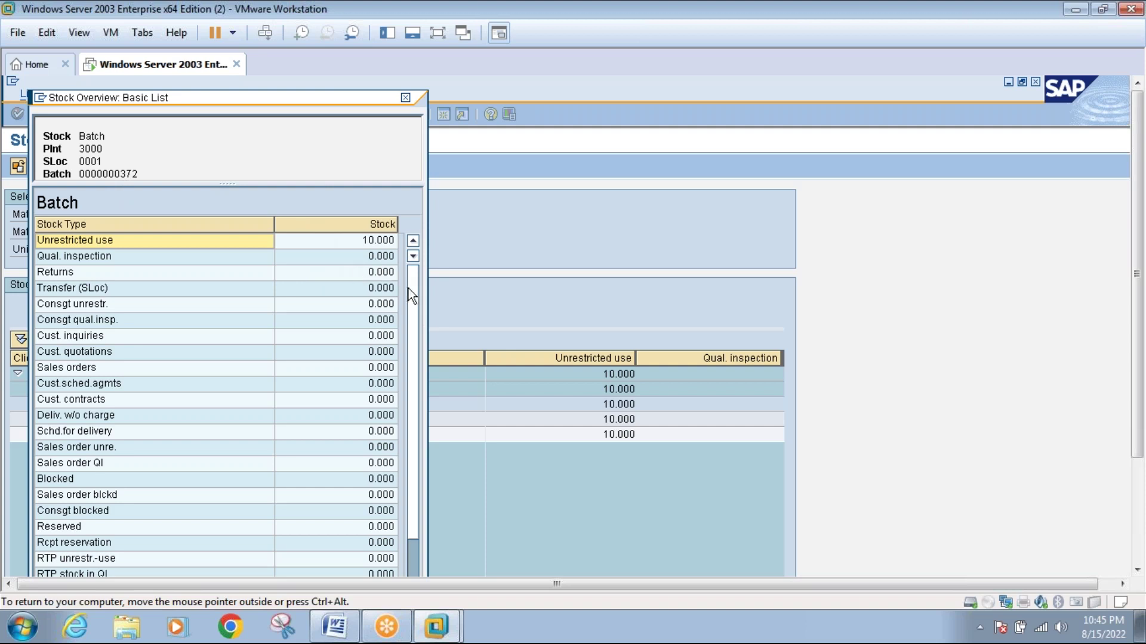
{"action": "left_click_drag", "start_coordinate": [415, 302], "coordinate": [414, 404]}
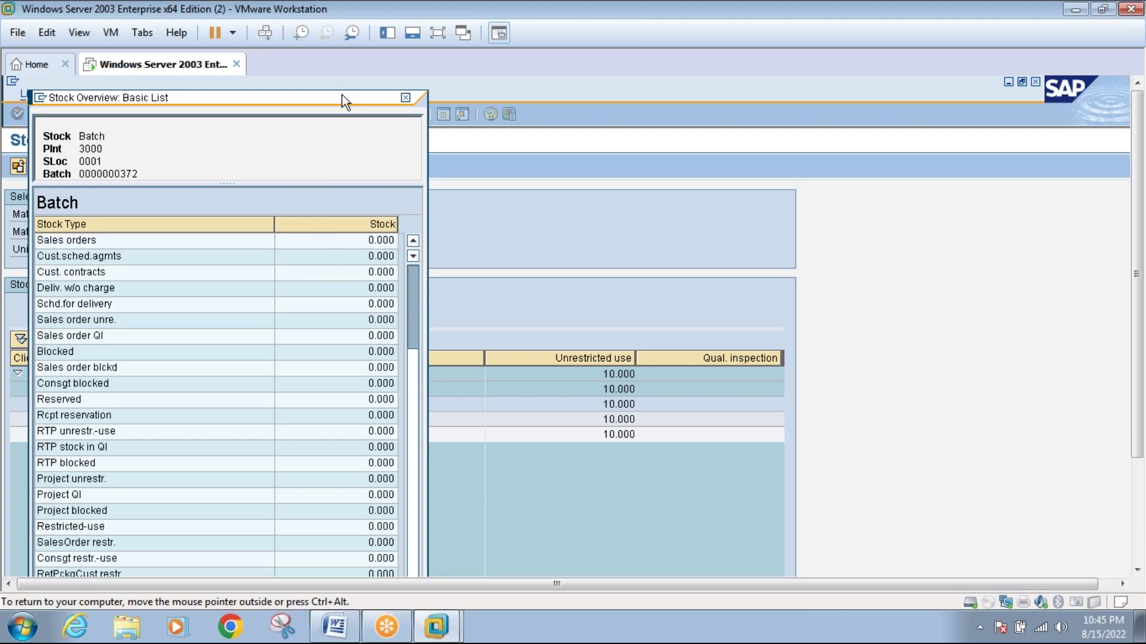
{"action": "left_click_drag", "start_coordinate": [342, 95], "coordinate": [349, 77]}
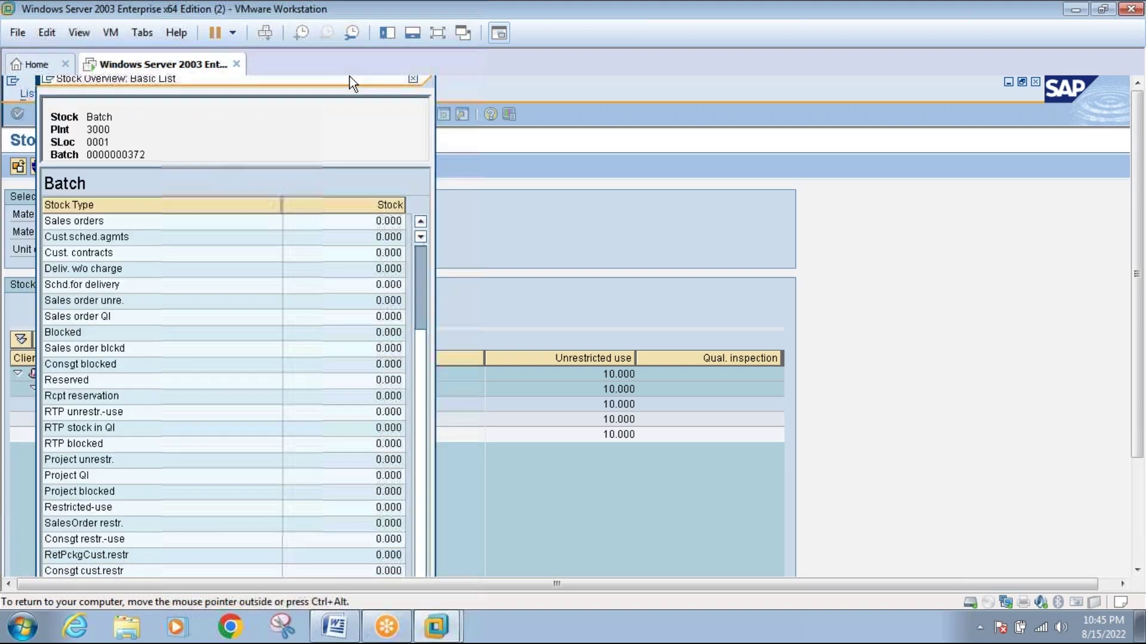
{"action": "left_click", "coordinate": [436, 33]}
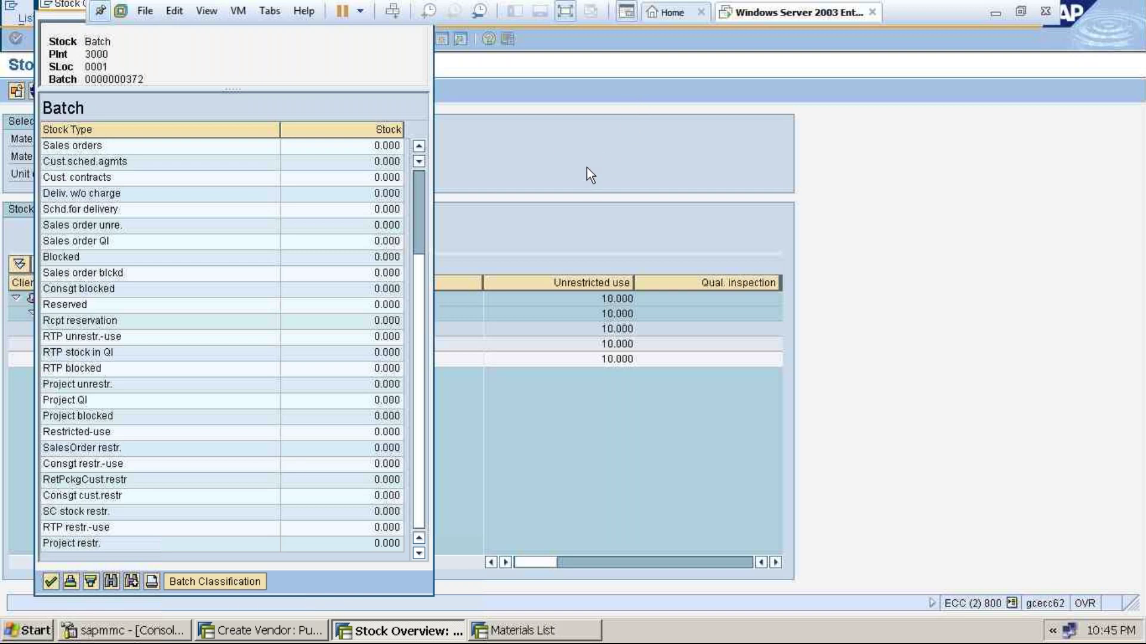
Switch to the BATCH MANAGEMENT document in Word and read the Batch Management with Classification section.
{"action": "left_click", "coordinate": [564, 11]}
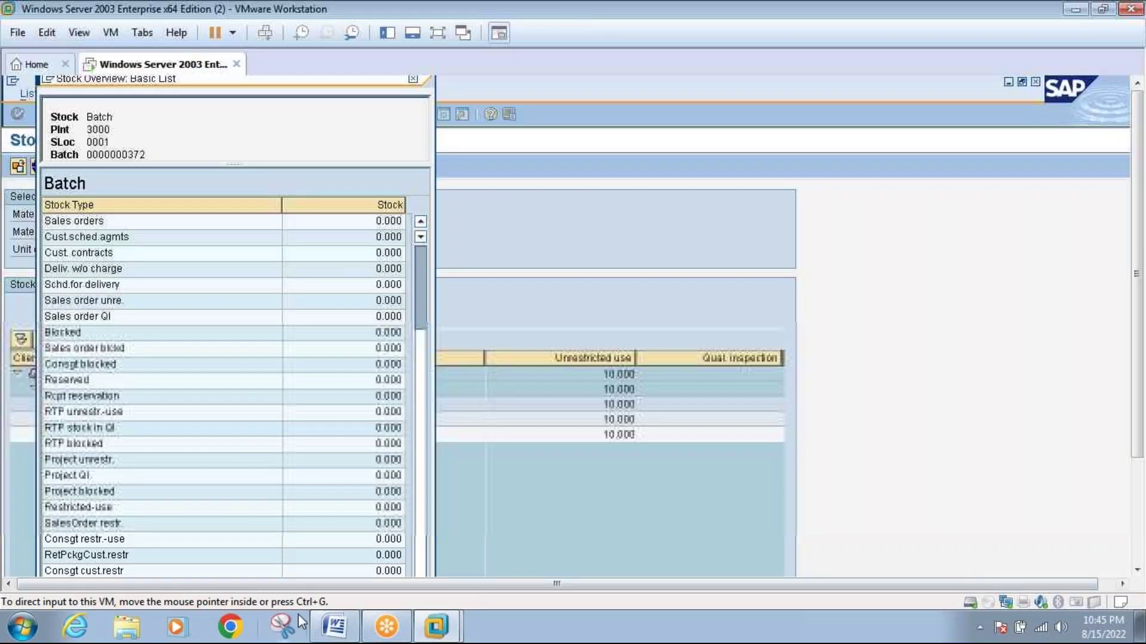
{"action": "left_click", "coordinate": [335, 626]}
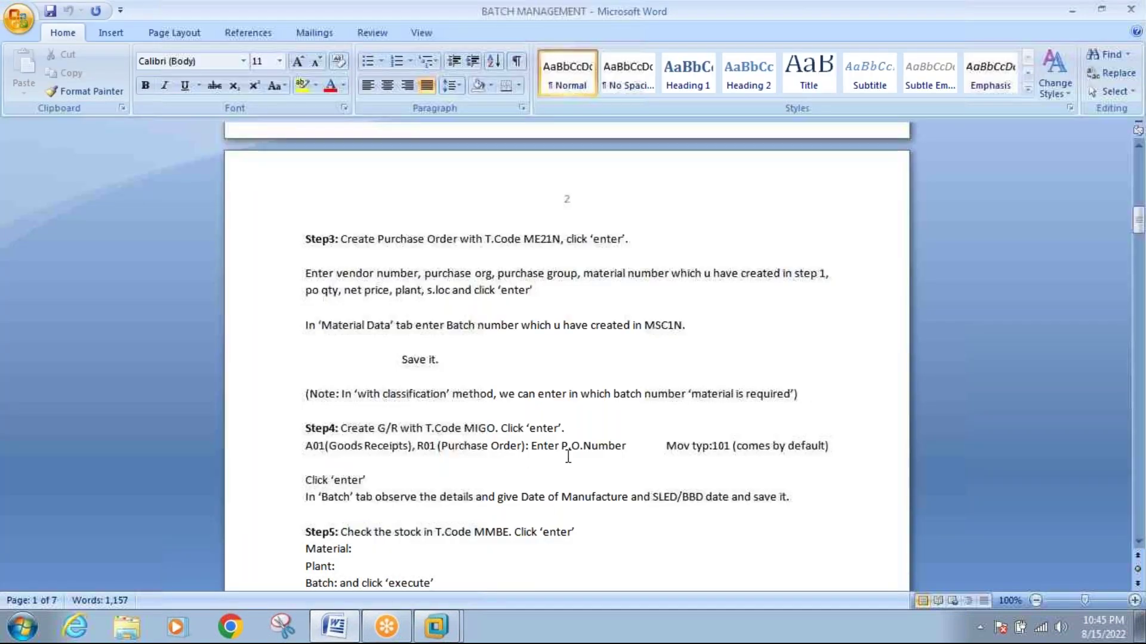
{"action": "left_click", "coordinate": [1139, 542]}
{"action": "left_click_drag", "start_coordinate": [1139, 541], "coordinate": [1139, 542]}
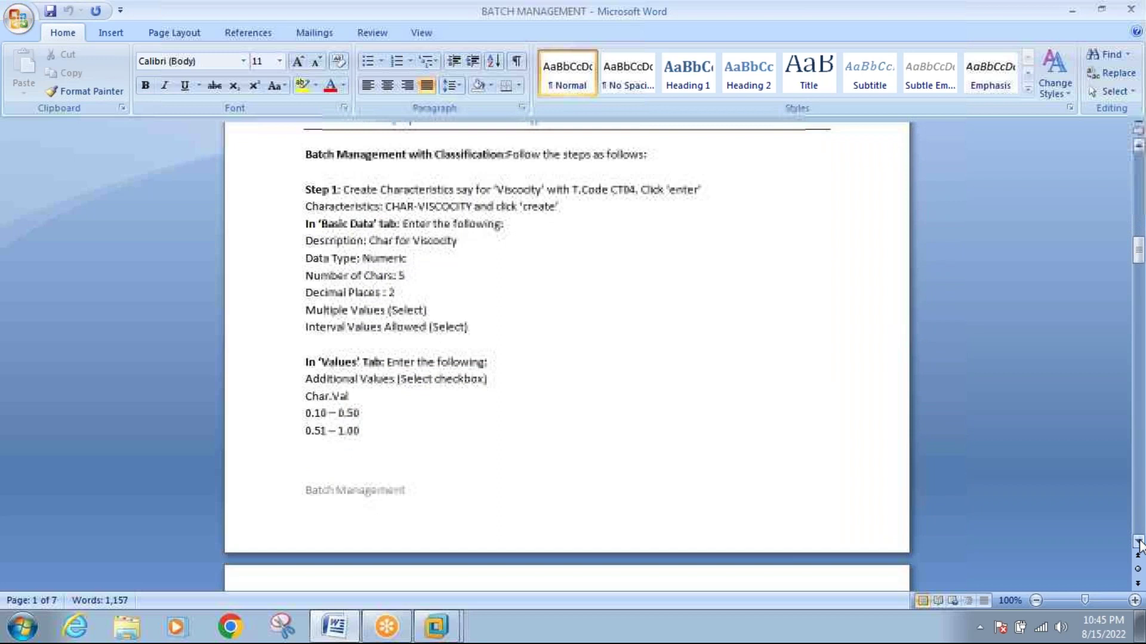
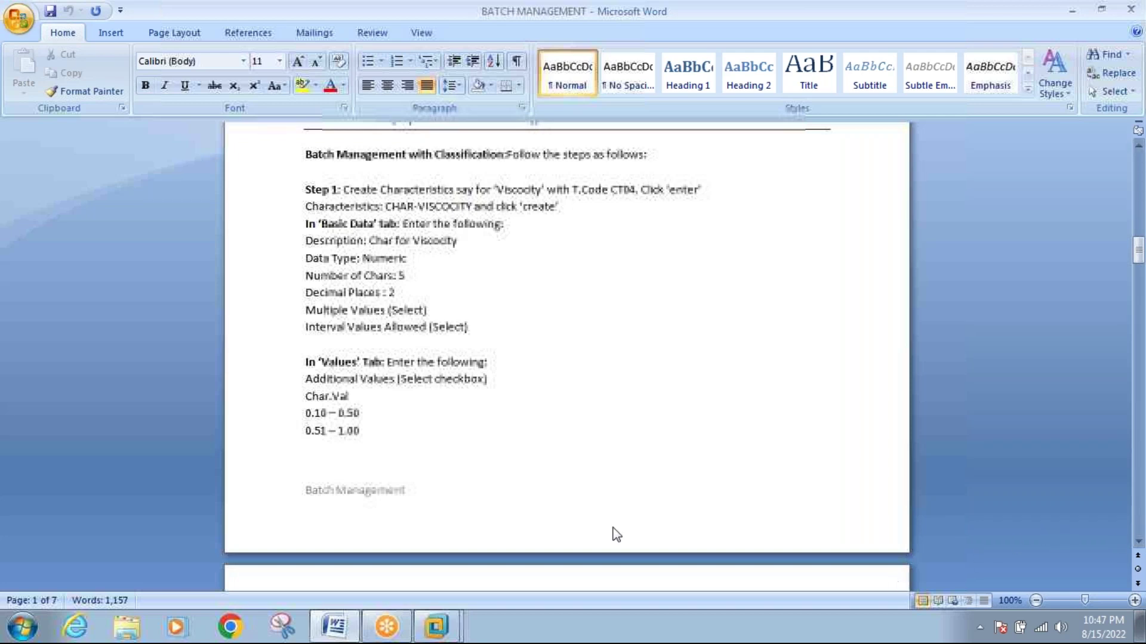
Switch back to SAP in the virtual machine, close the batch stock details and return to SAP Easy Access in full screen.
{"action": "mouse_move", "coordinate": [458, 621]}
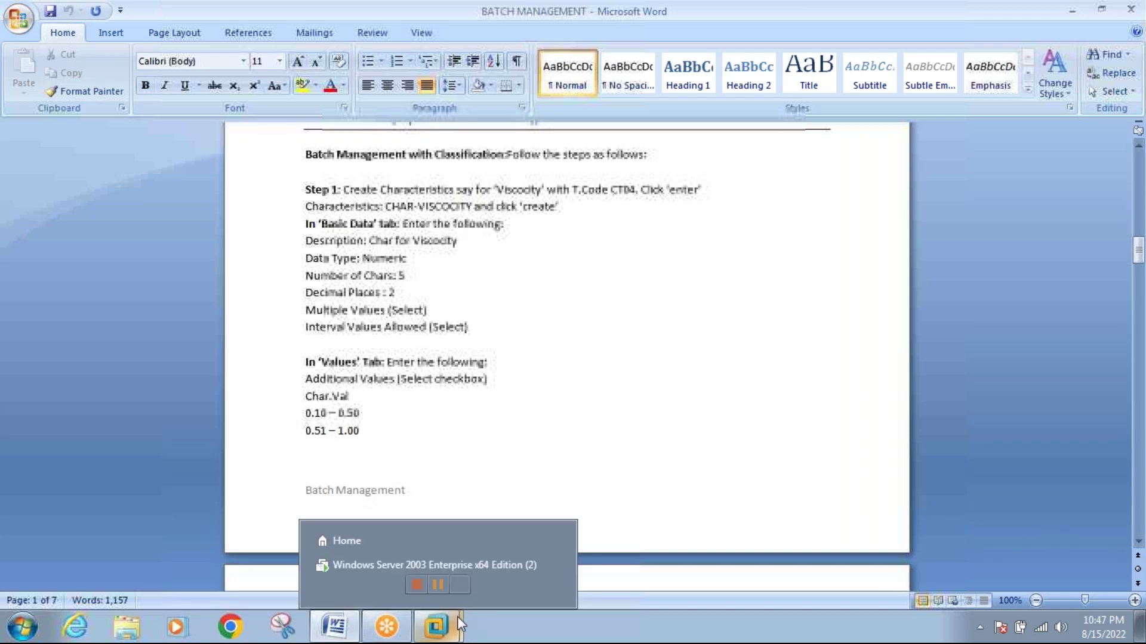
{"action": "left_click", "coordinate": [457, 564]}
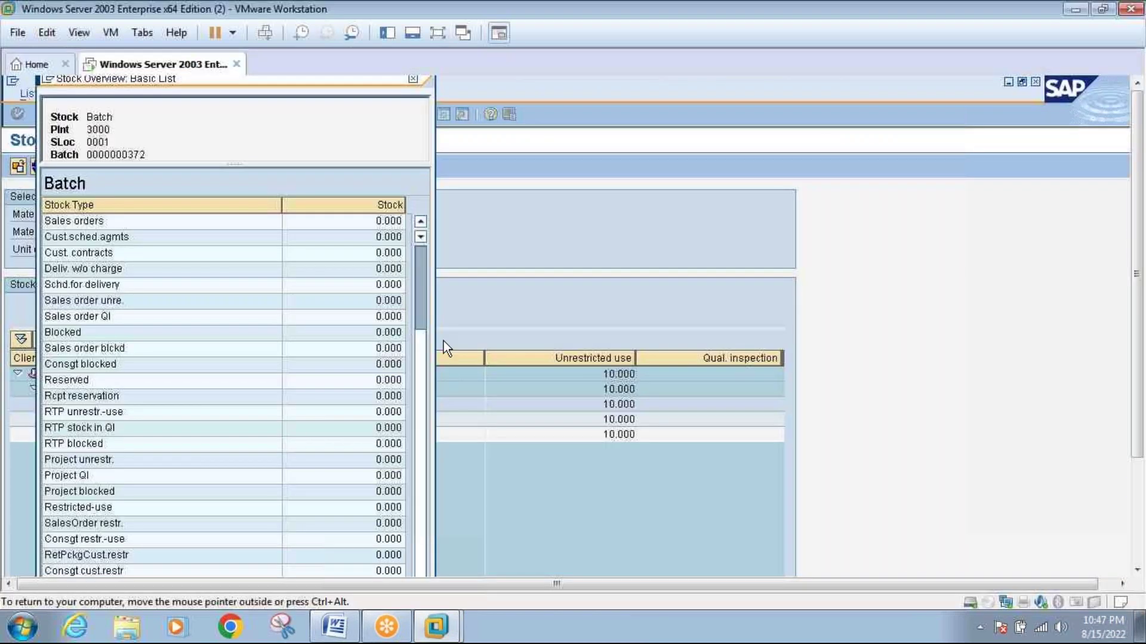
{"action": "left_click", "coordinate": [413, 78]}
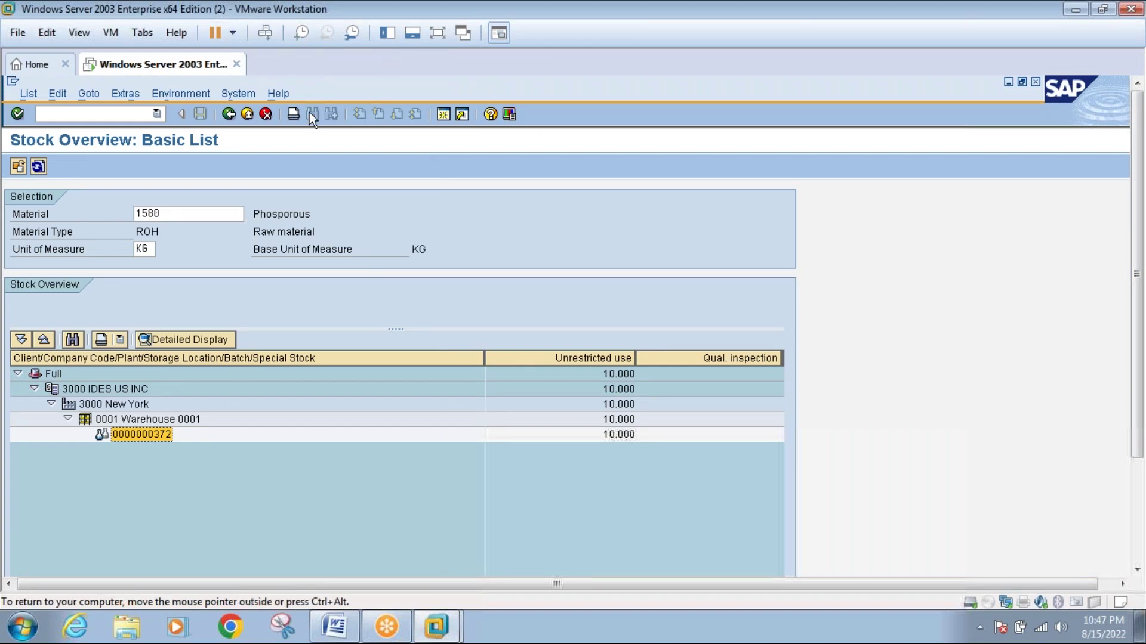
{"action": "left_click", "coordinate": [230, 114]}
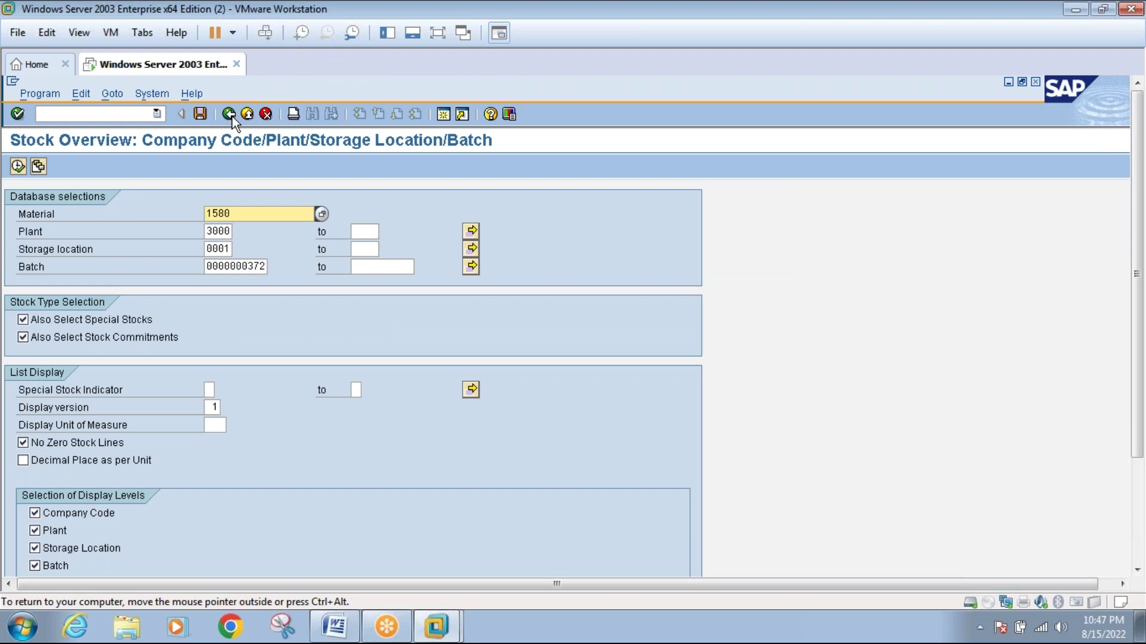
{"action": "left_click", "coordinate": [229, 114]}
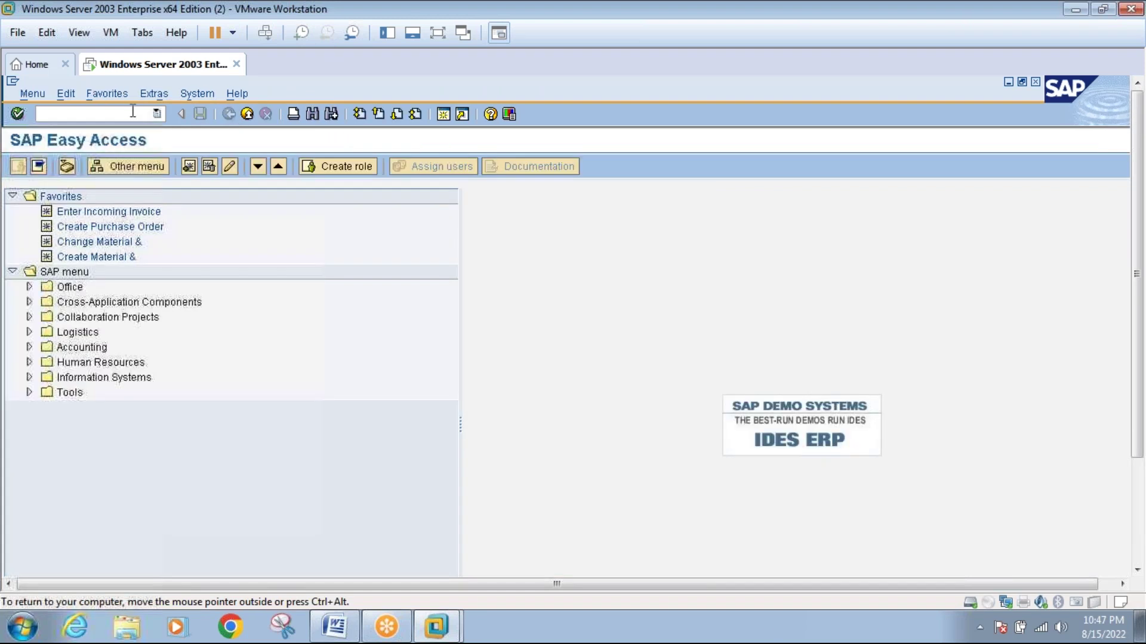
{"action": "left_click", "coordinate": [436, 35]}
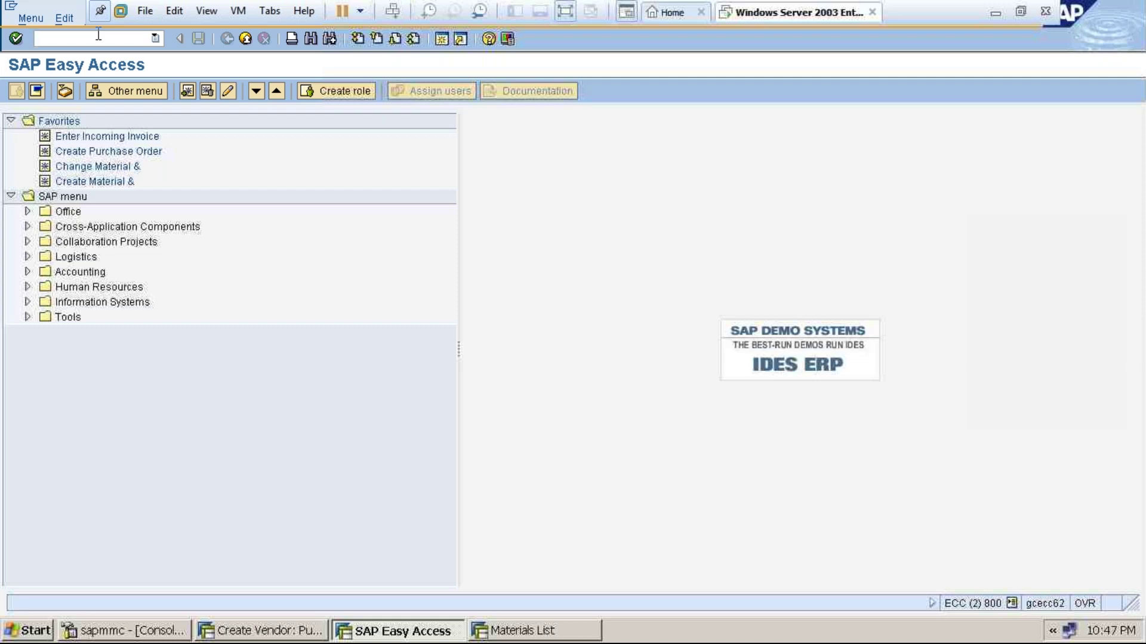
Open the Characteristics transaction with code CT04.
{"action": "type", "text": "spro"}
{"action": "key", "text": "BackSpace"}
{"action": "key", "text": "BackSpace"}
{"action": "key", "text": "BackSpace"}
{"action": "key", "text": "BackSpace"}
{"action": "type", "text": "ct04"}
{"action": "key", "text": "Return"}
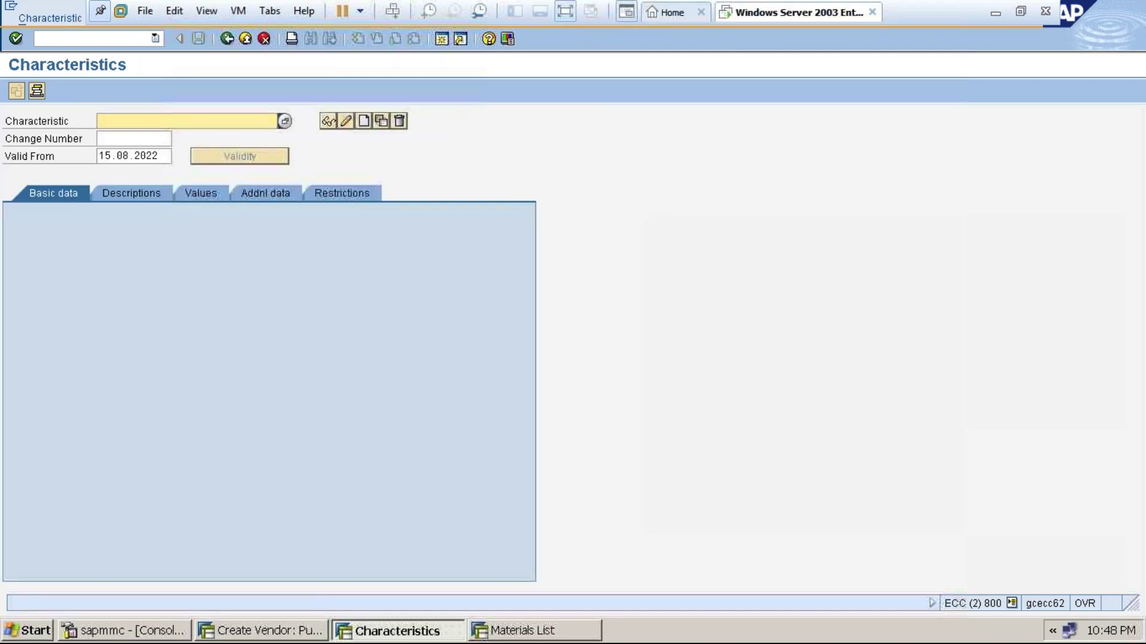
Start creating a new characteristic named BATCH_VISCOCITY1.
{"action": "type", "text": "BATCH_VISCOCITY"}
{"action": "left_click", "coordinate": [364, 121]}
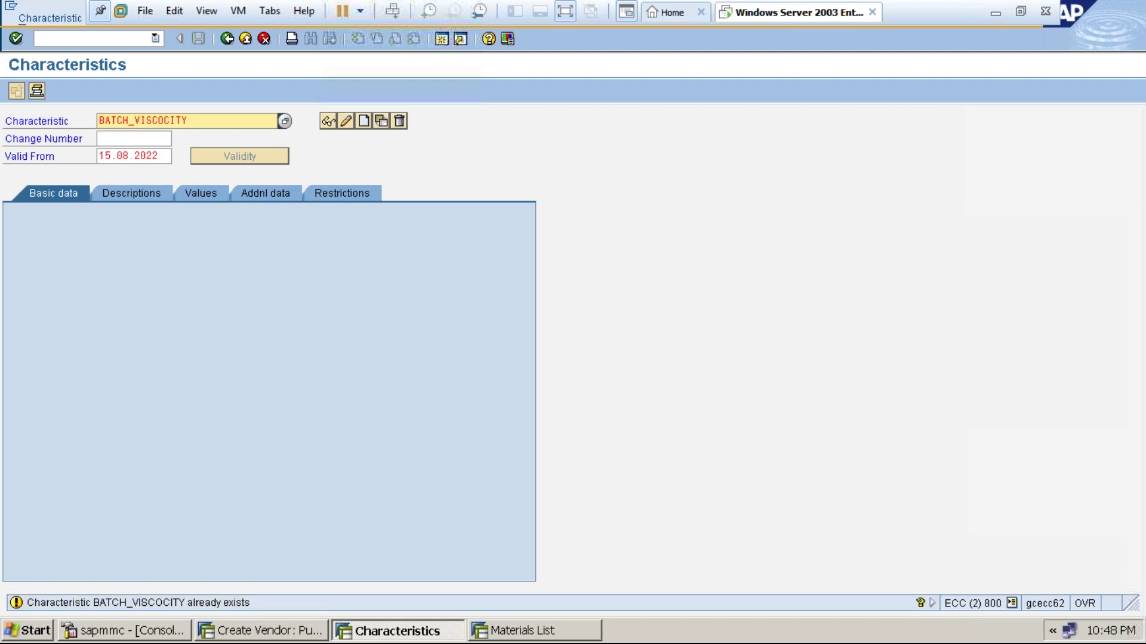
{"action": "left_click", "coordinate": [200, 117]}
{"action": "type", "text": "1"}
{"action": "left_click", "coordinate": [364, 121]}
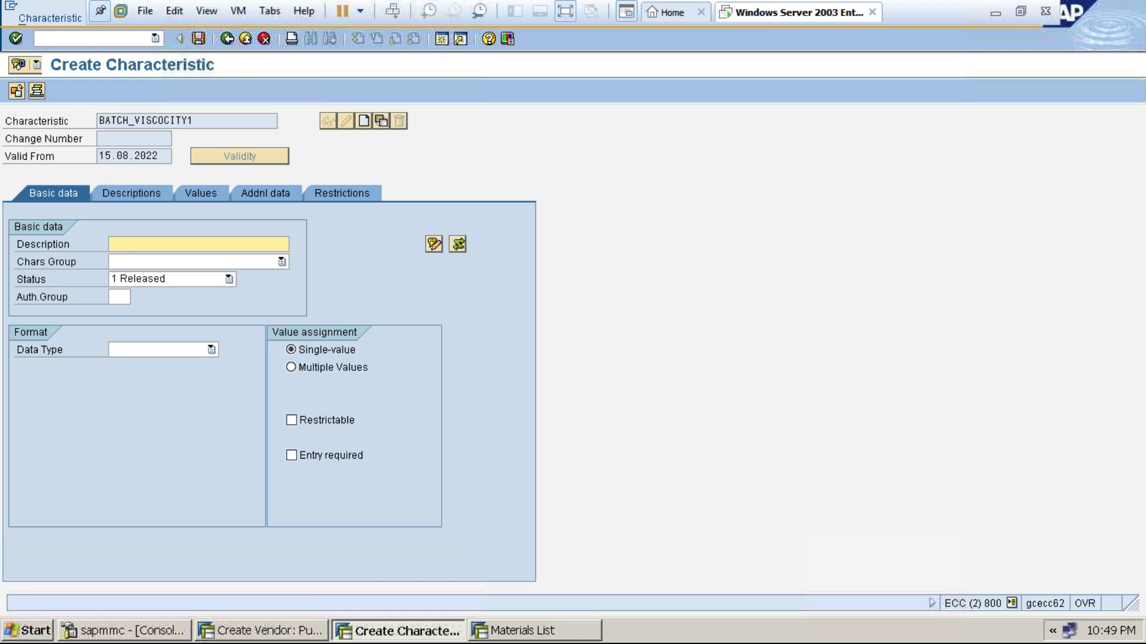
Describe the characteristic as BATCH VISCOCITY and allow multiple values for it.
{"action": "type", "text": "BATCH VISCOCITY"}
{"action": "left_click", "coordinate": [290, 367]}
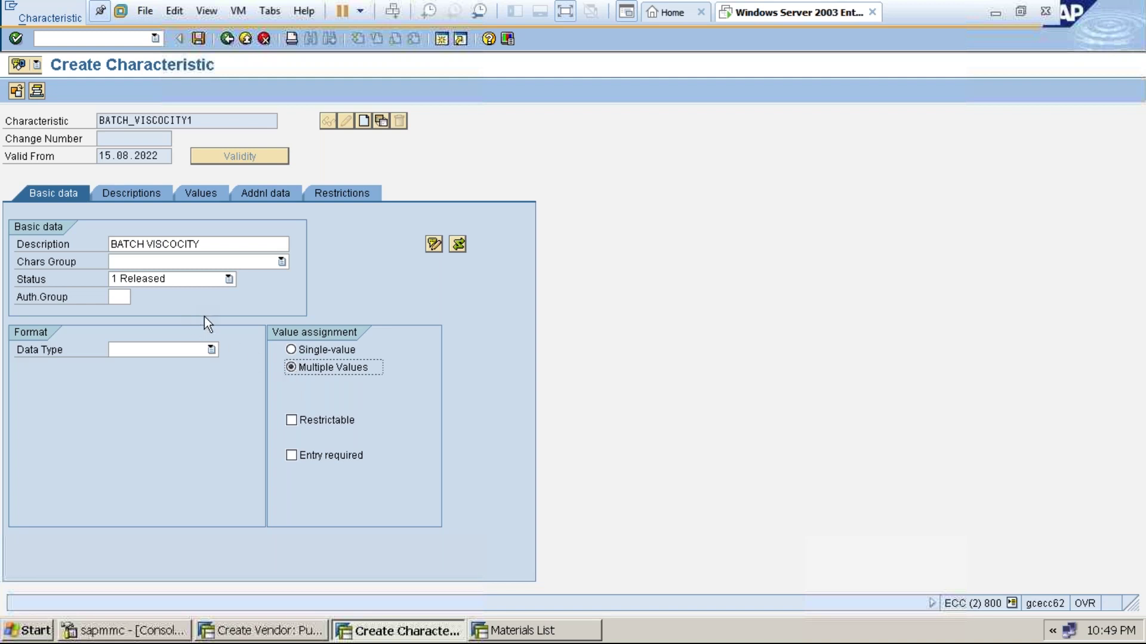
{"action": "key", "text": "Return"}
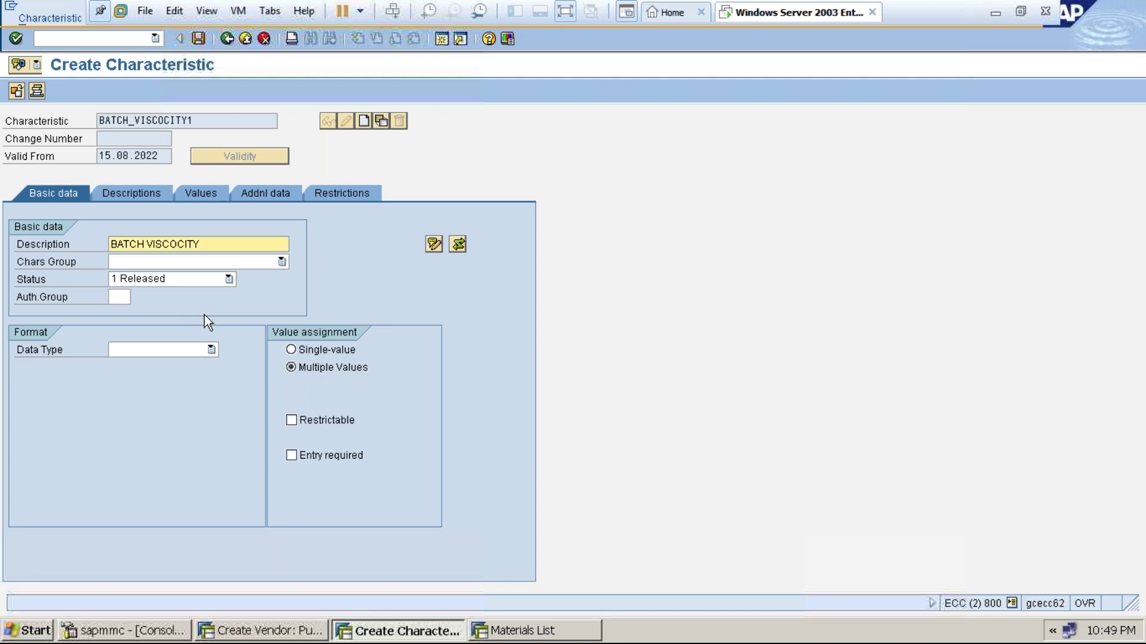
{"action": "left_click", "coordinate": [126, 193]}
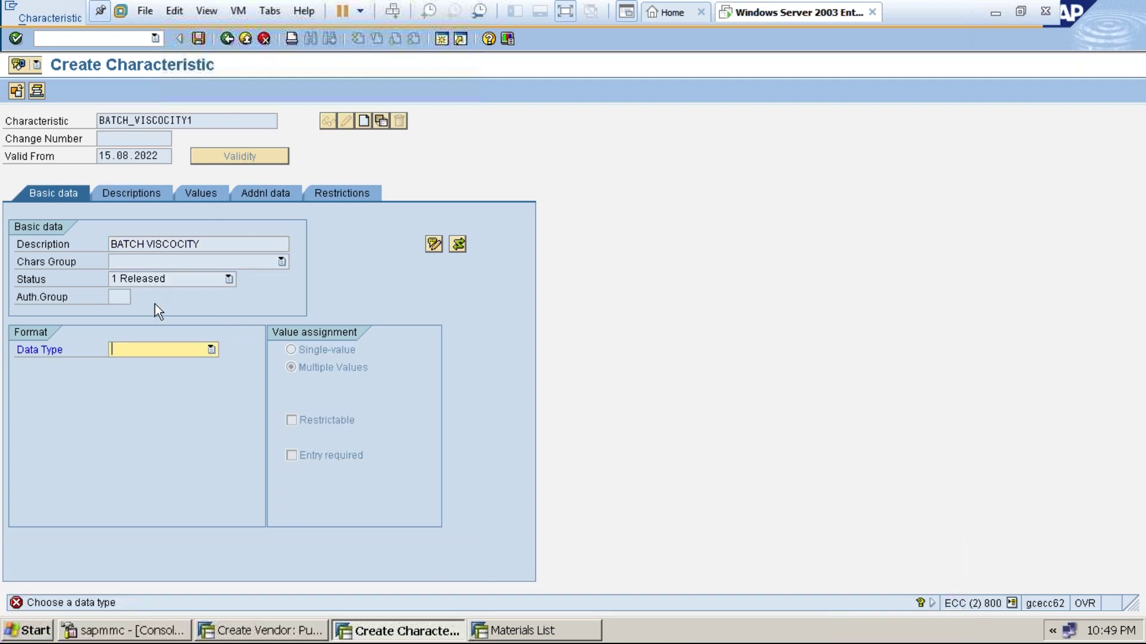
Set the characteristic's data type to CHAR Character Format with 4 characters.
{"action": "left_click", "coordinate": [172, 350]}
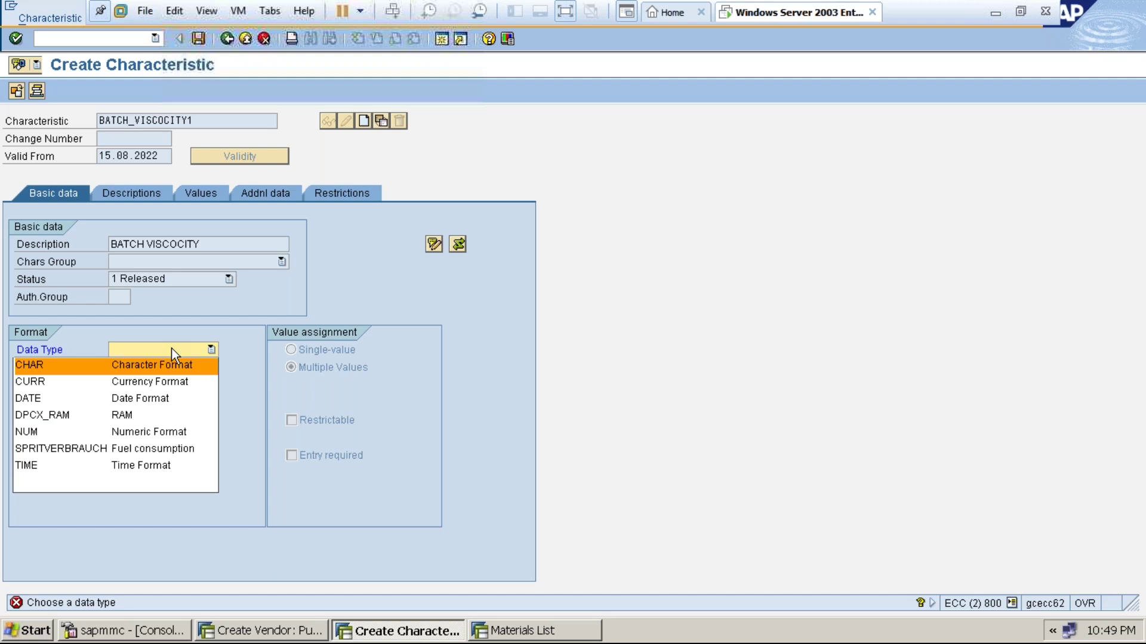
{"action": "left_click", "coordinate": [171, 365]}
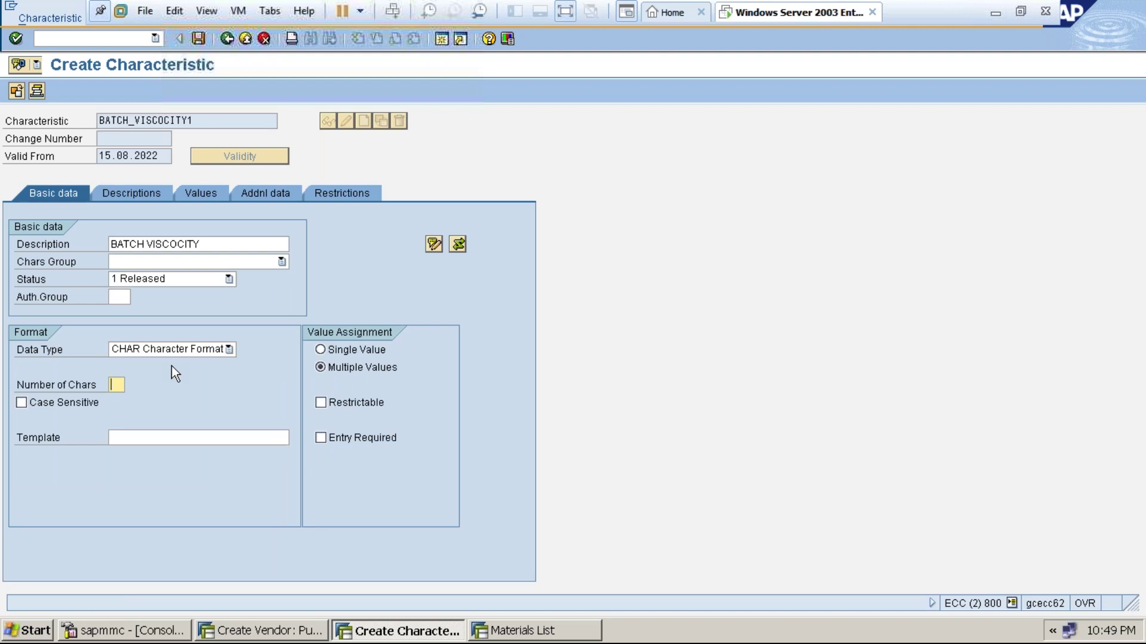
{"action": "type", "text": "4"}
{"action": "key", "text": "Return"}
{"action": "key", "text": "Return"}
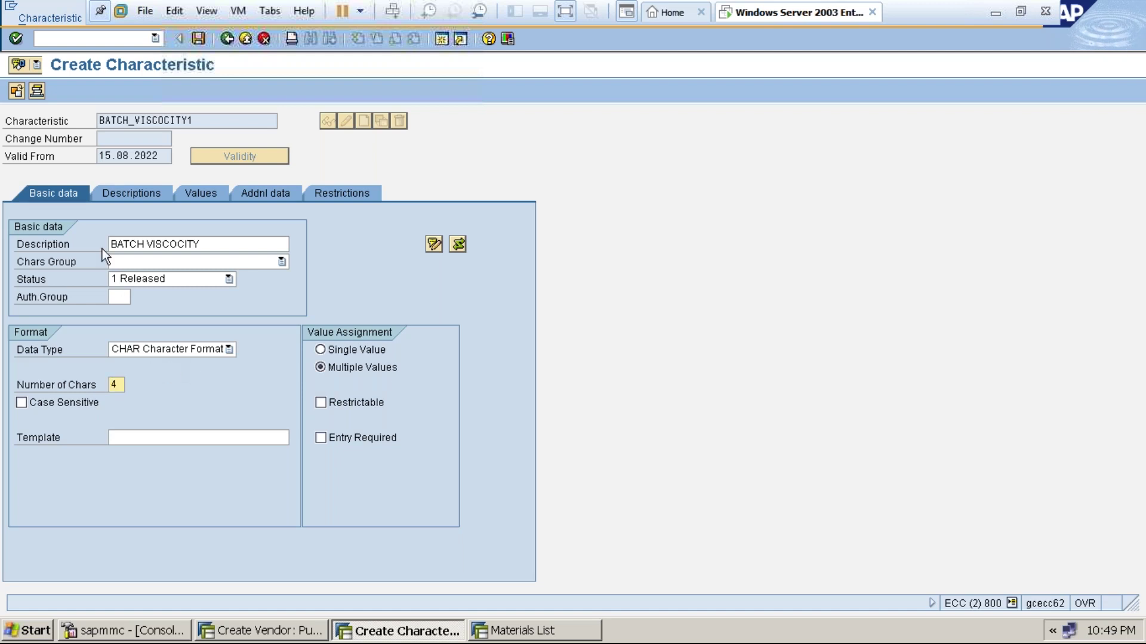
Check the characteristic's language descriptions and enable Additional Values for its allowed values.
{"action": "left_click", "coordinate": [140, 189]}
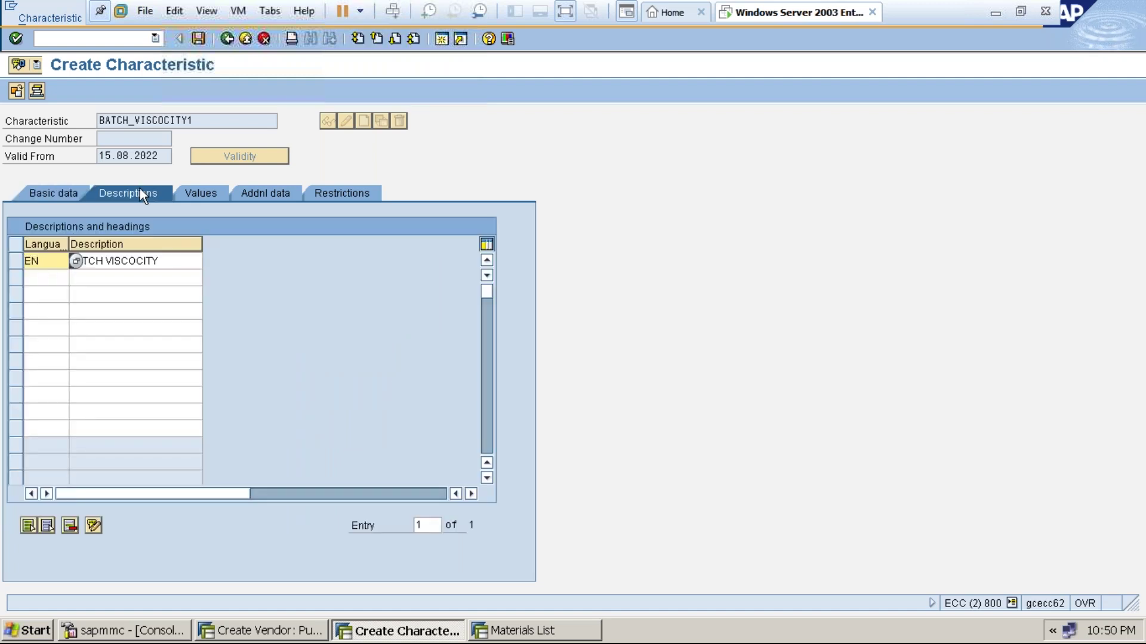
{"action": "left_click", "coordinate": [207, 194]}
{"action": "left_click", "coordinate": [26, 228]}
{"action": "left_click", "coordinate": [77, 278]}
{"action": "type", "text": "0"}
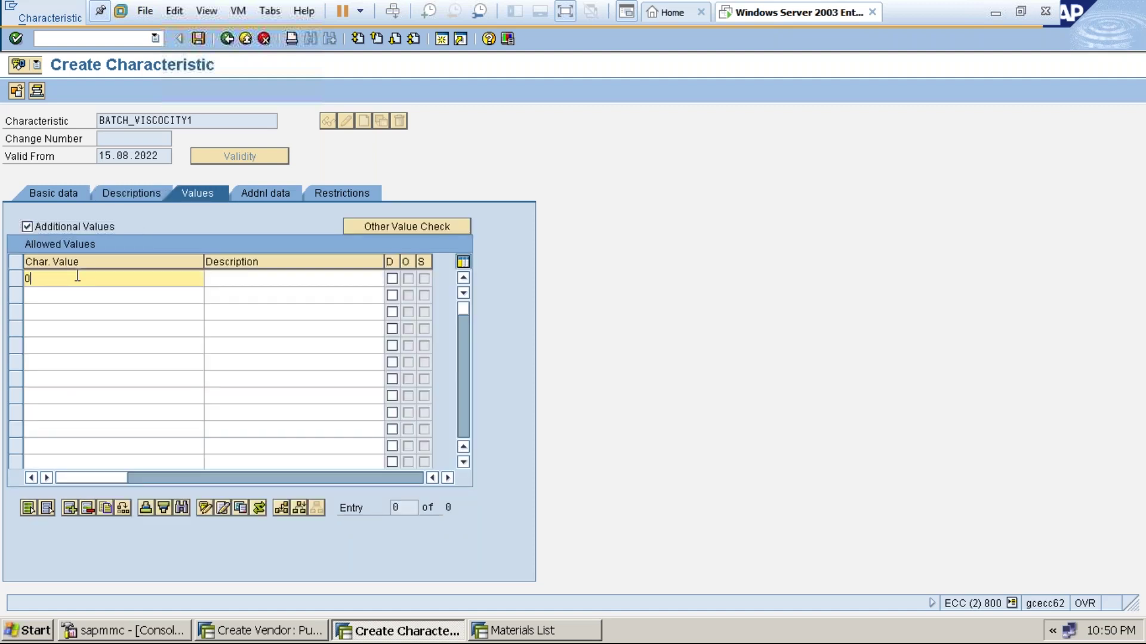
{"action": "type", "text": ".01"}
{"action": "key", "text": "BackSpace"}
{"action": "key", "text": "BackSpace"}
{"action": "key", "text": "BackSpace"}
{"action": "key", "text": "BackSpace"}
Set the characteristic's number of characters to 15 in its basic data.
{"action": "left_click", "coordinate": [77, 194]}
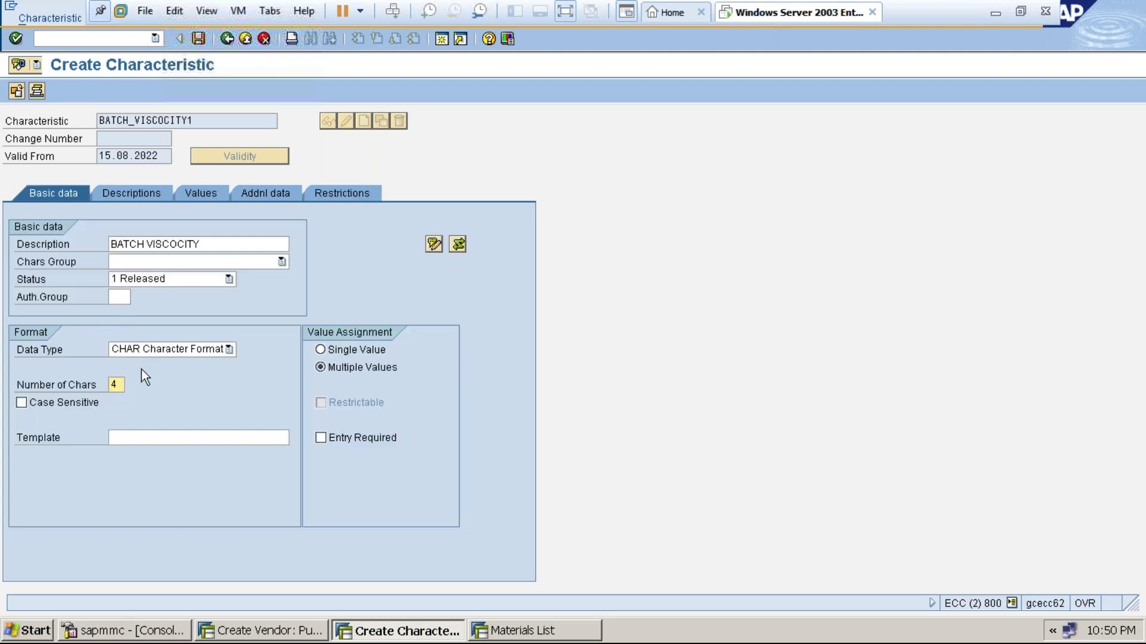
{"action": "key", "text": "BackSpace"}
{"action": "type", "text": "15"}
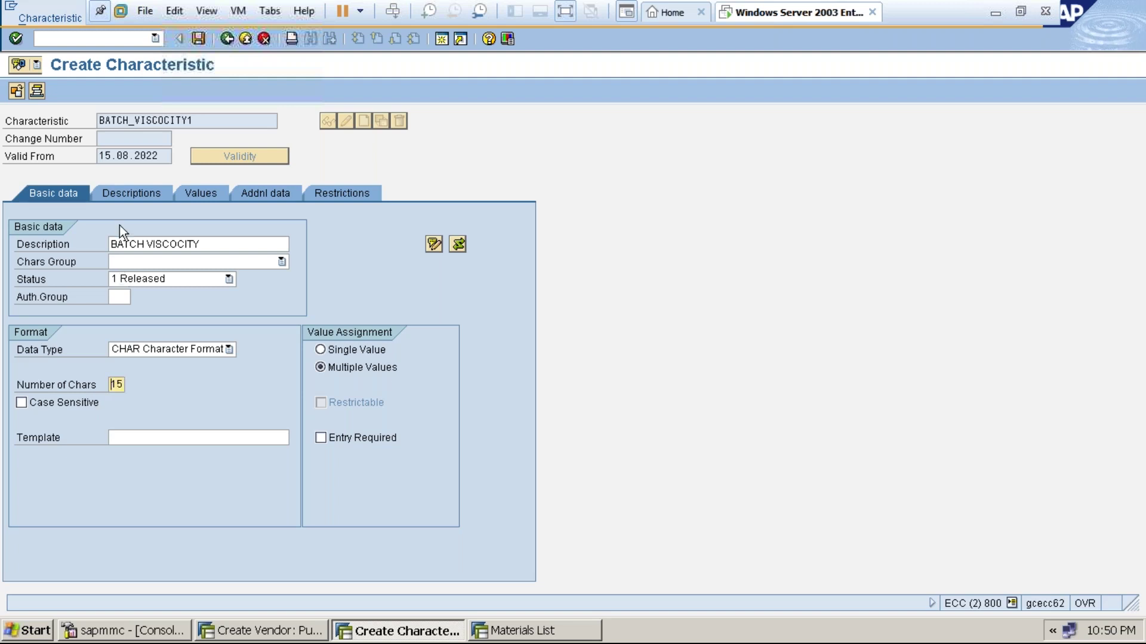
Add the allowed values 0.01 - 0.10 and 0.11 - 0.50, each with the description THICKNESS.
{"action": "left_click", "coordinate": [208, 191]}
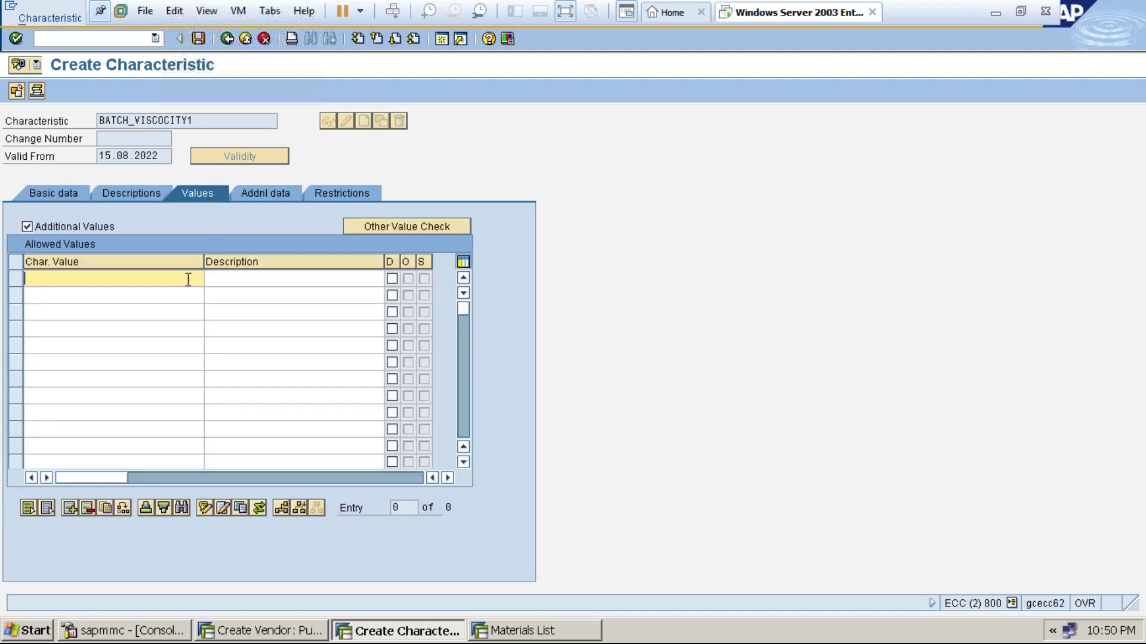
{"action": "type", "text": "0.01 - 0.10"}
{"action": "left_click", "coordinate": [288, 276]}
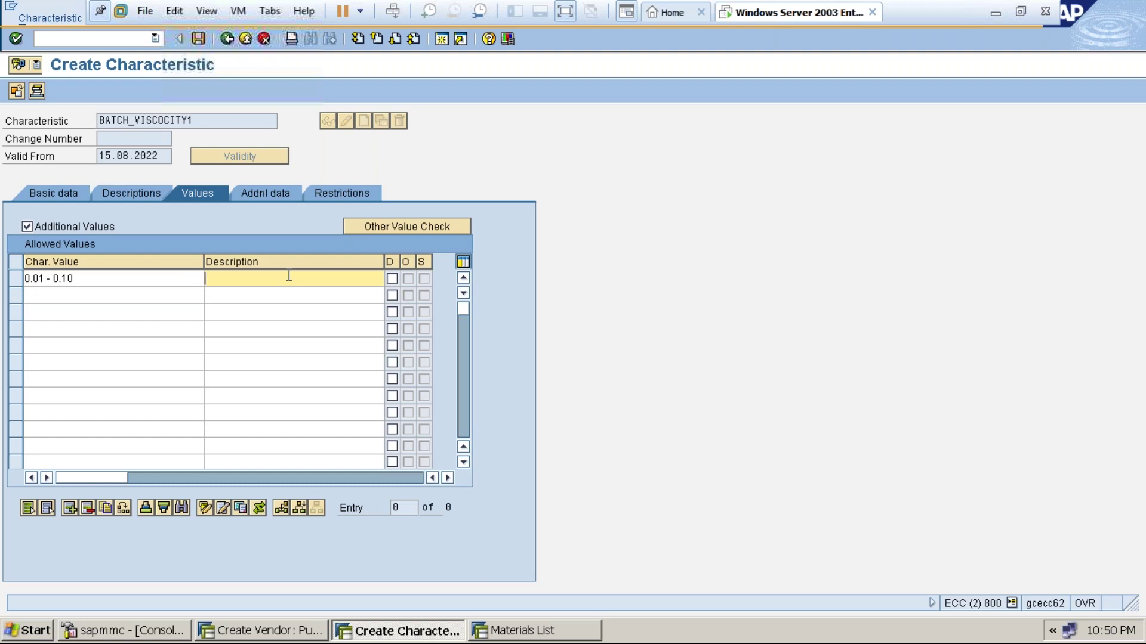
{"action": "type", "text": "THICKNESS"}
{"action": "left_click", "coordinate": [120, 297]}
{"action": "type", "text": "0."}
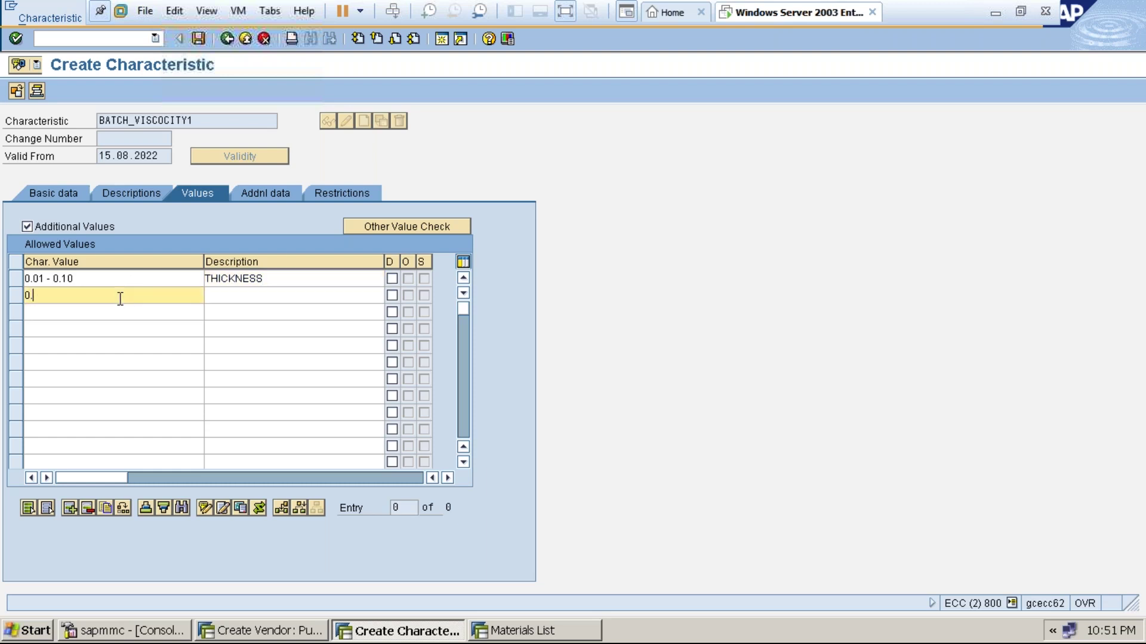
{"action": "type", "text": "11 - 0.50"}
{"action": "left_click", "coordinate": [224, 295]}
{"action": "type", "text": "THICKNESS"}
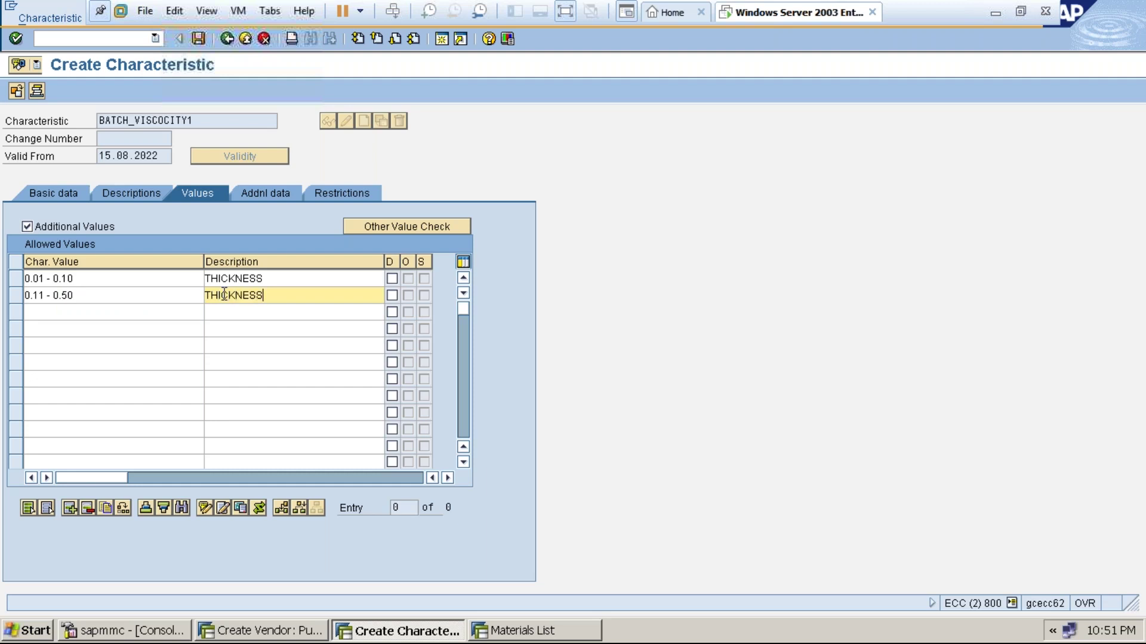
Add a third allowed value 0.51 - 1.00 described as THICKNESS and confirm the entries.
{"action": "left_click", "coordinate": [179, 313]}
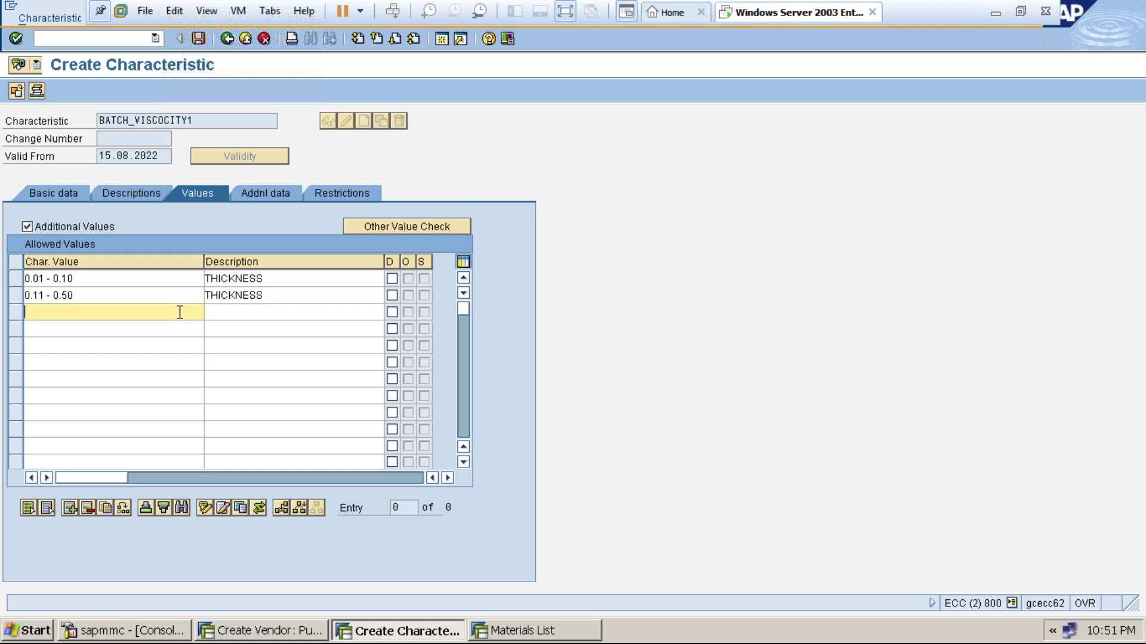
{"action": "type", "text": "0.51 - 1.00"}
{"action": "left_click", "coordinate": [253, 309]}
{"action": "type", "text": "HICKNESS"}
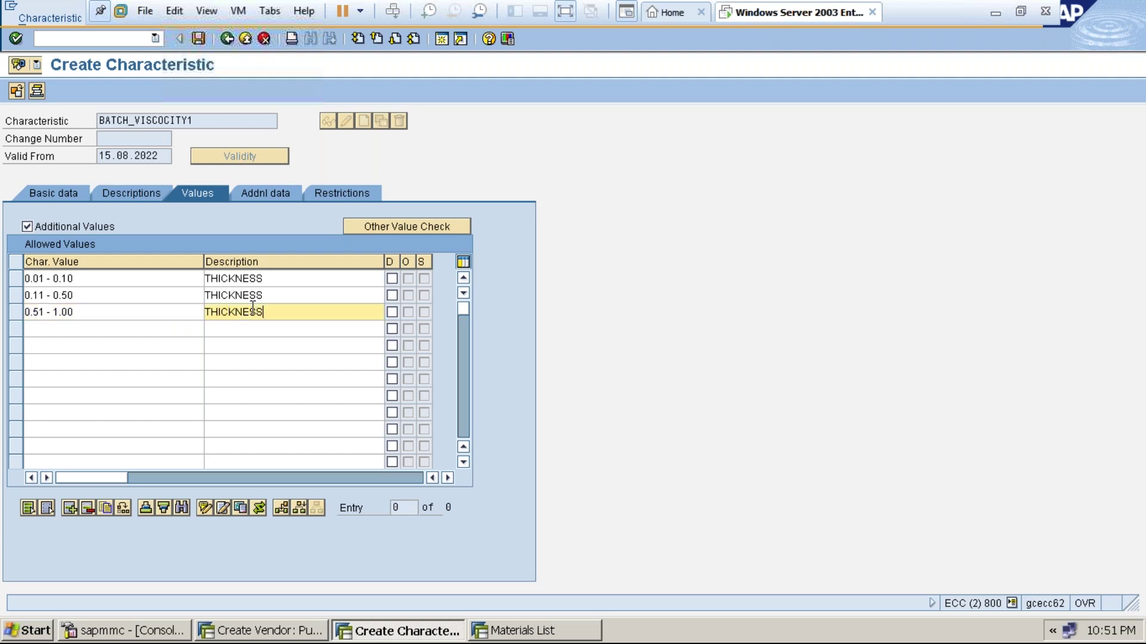
{"action": "key", "text": "Return"}
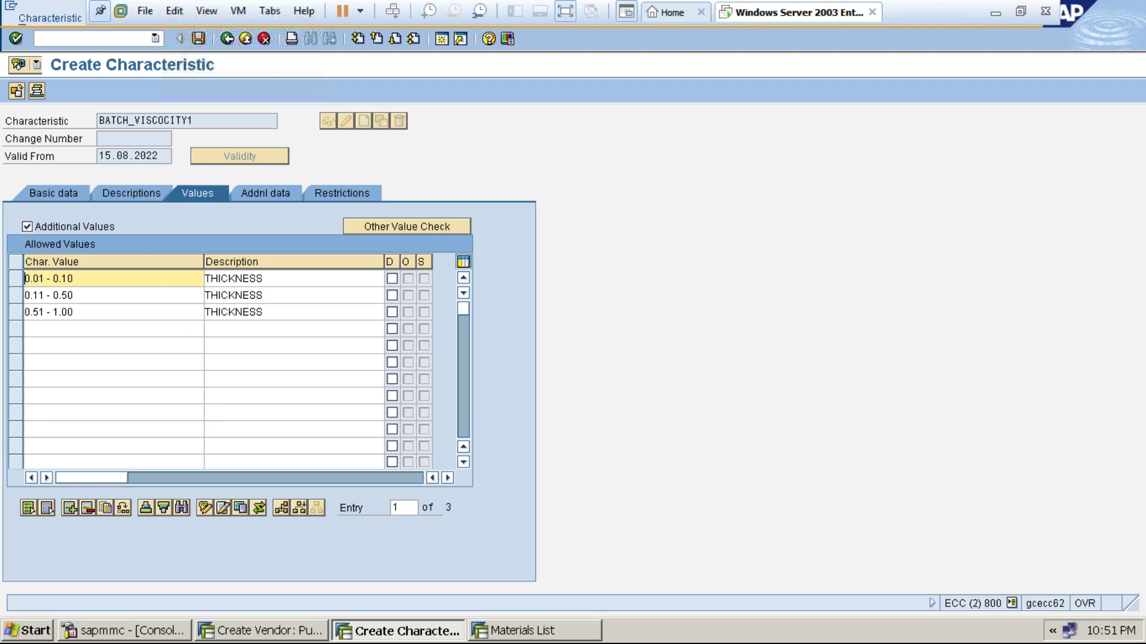
Try to move on to the characteristic's restrictions.
{"action": "left_click", "coordinate": [336, 194]}
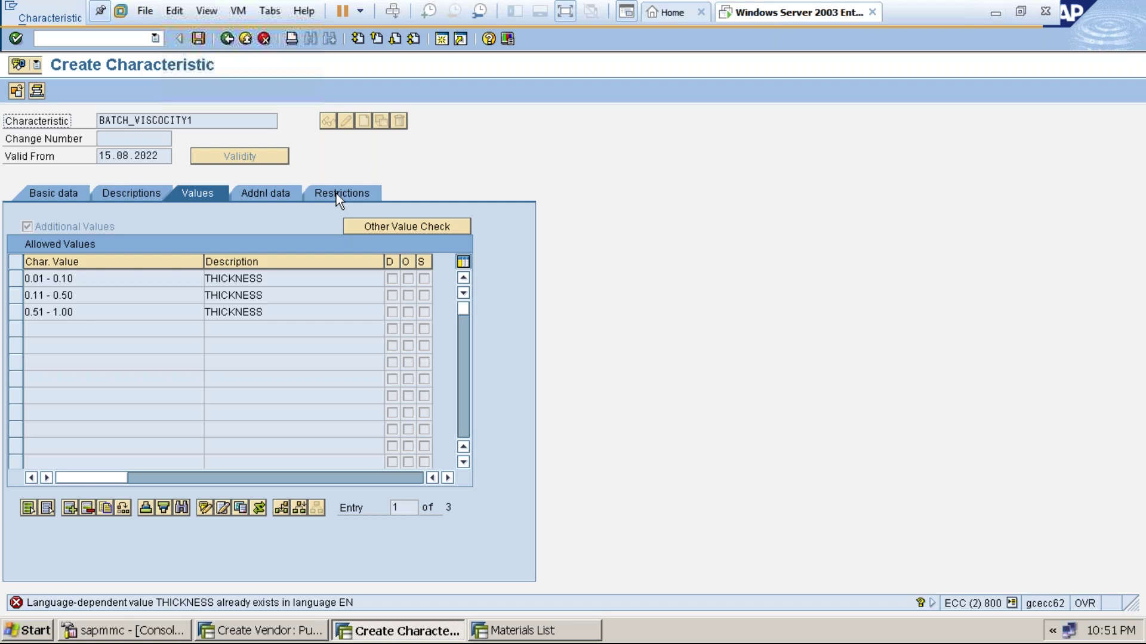
{"action": "key", "text": "Return"}
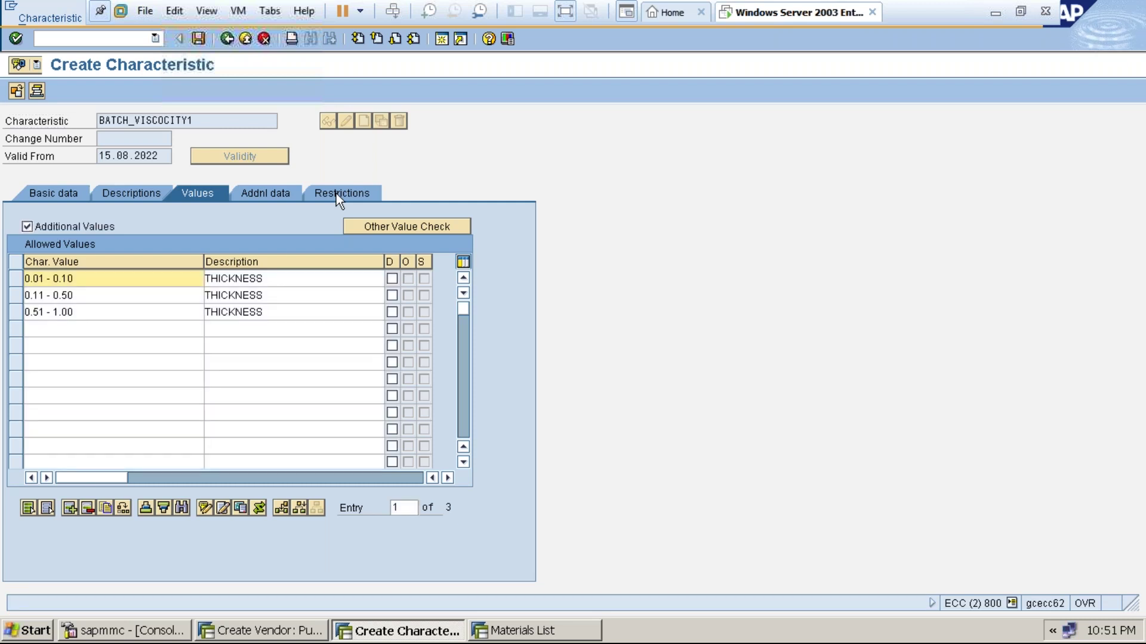
{"action": "key", "text": "Return"}
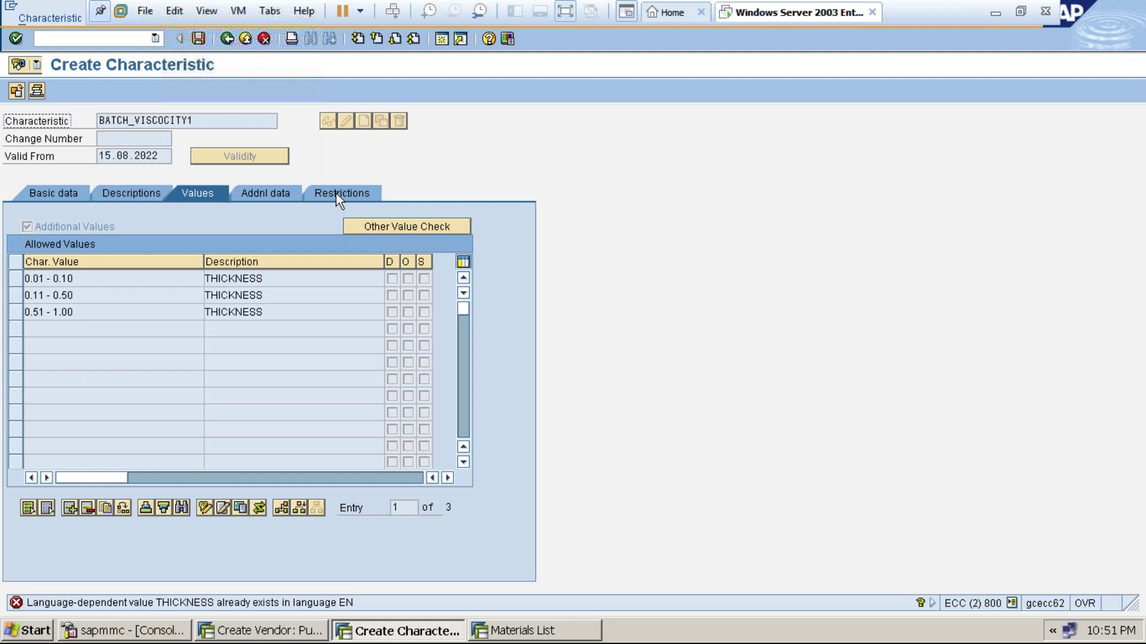
{"action": "key", "text": "Return"}
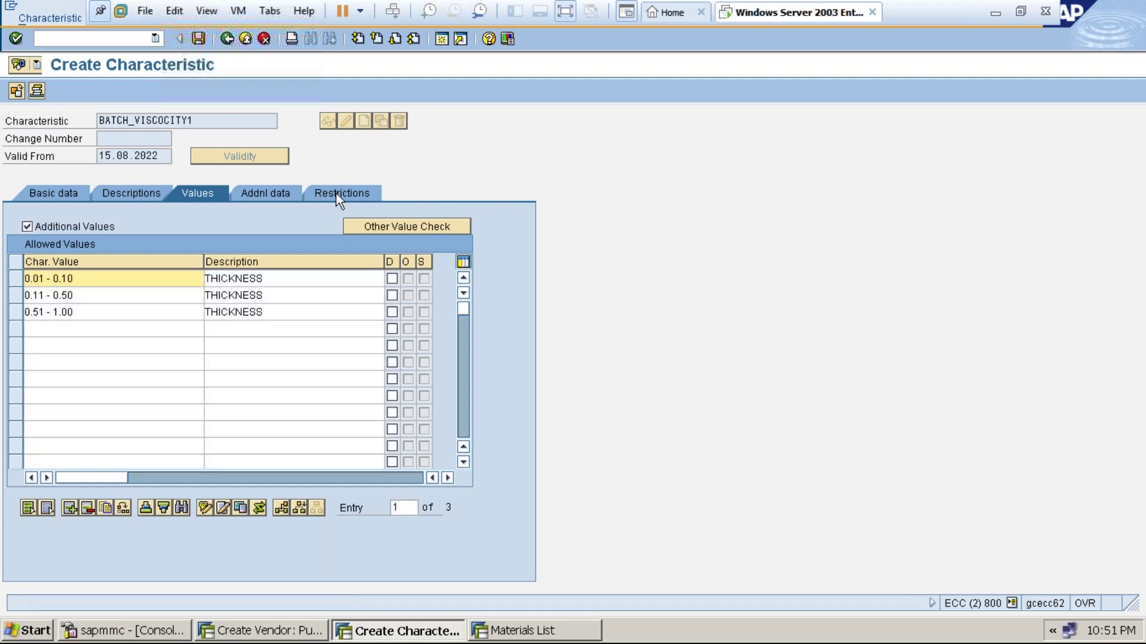
Shorten the descriptions of all three allowed values to THICK and confirm the entries.
{"action": "left_click", "coordinate": [276, 279]}
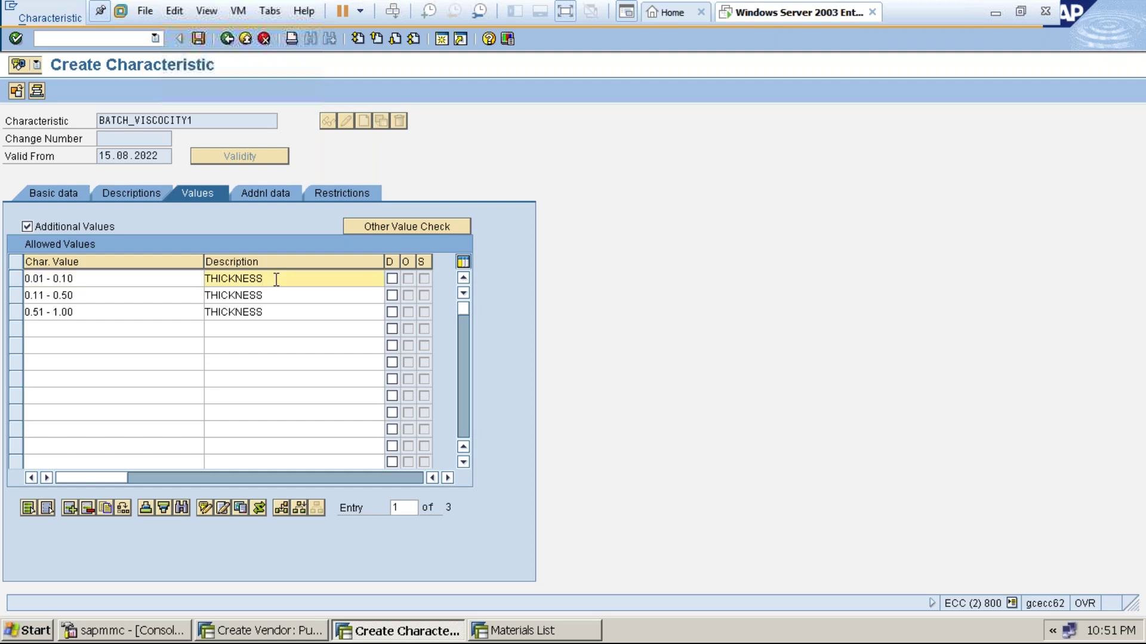
{"action": "key", "text": "BackSpace"}
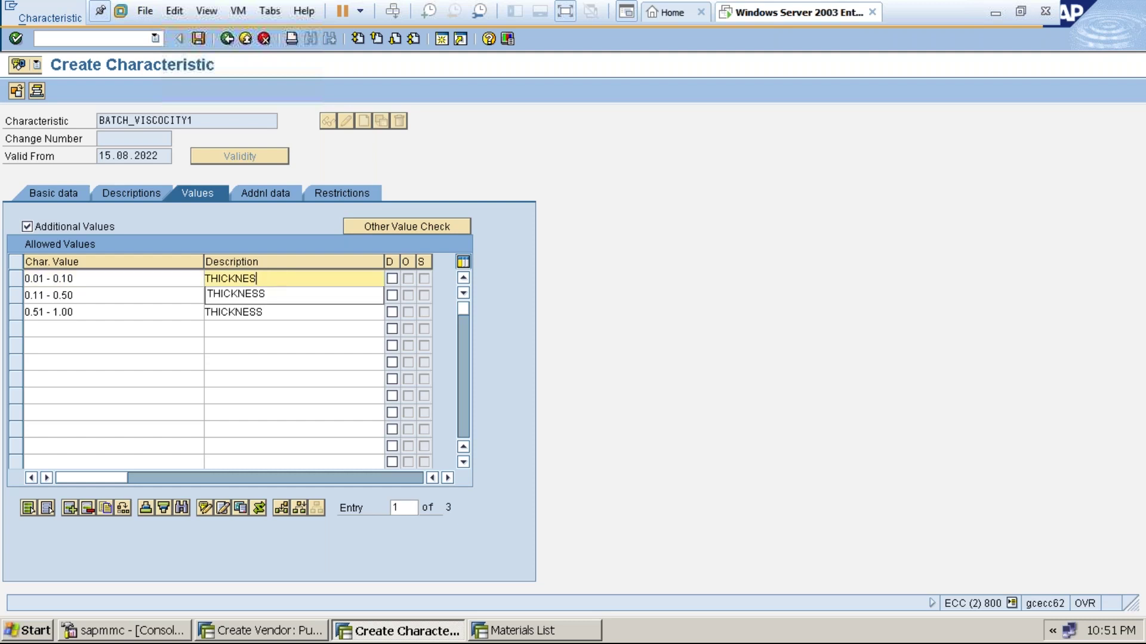
{"action": "key", "text": "BackSpace"}
{"action": "key", "text": "BackSpace"}
{"action": "key", "text": "BackSpace"}
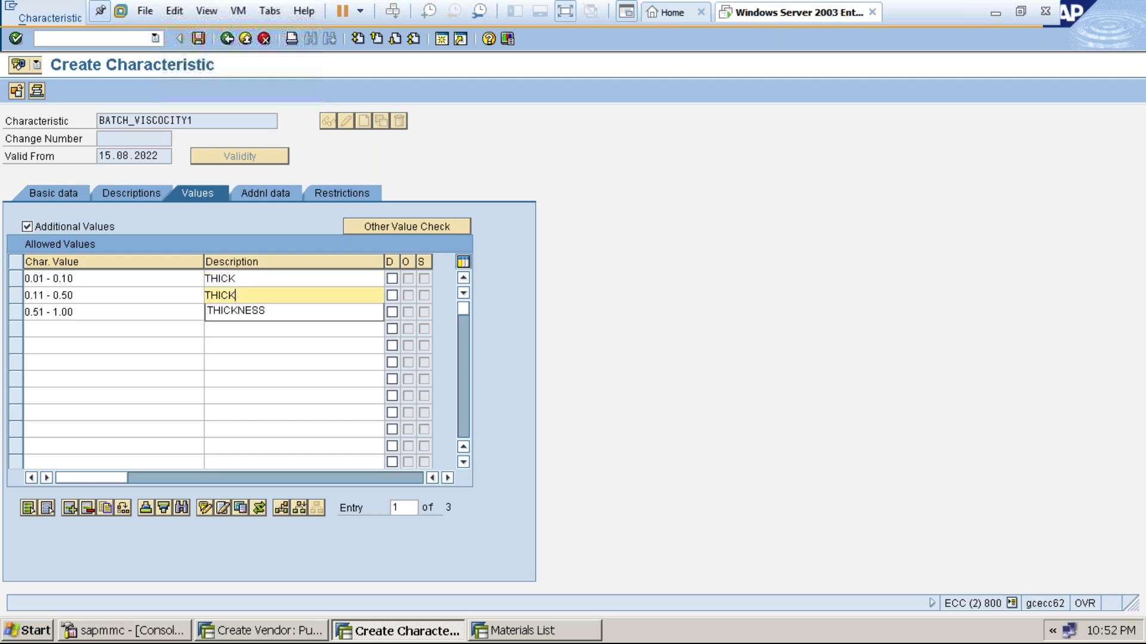
{"action": "key", "text": "Return"}
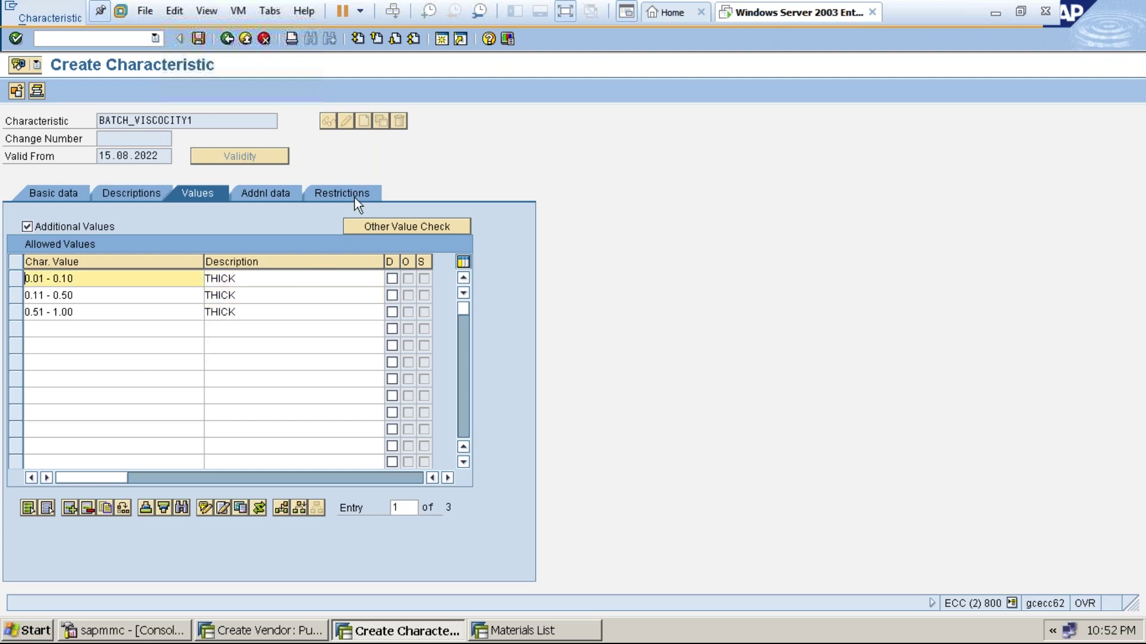
{"action": "key", "text": "Return"}
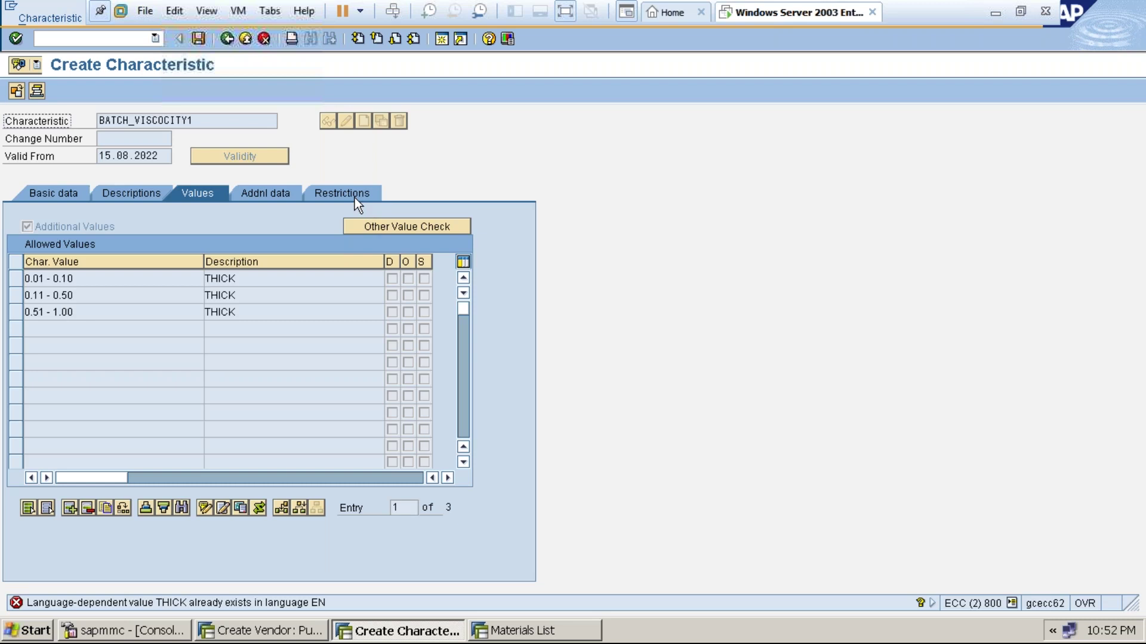
Remove the THICK descriptions from all three allowed viscosity values.
{"action": "key", "text": "Return"}
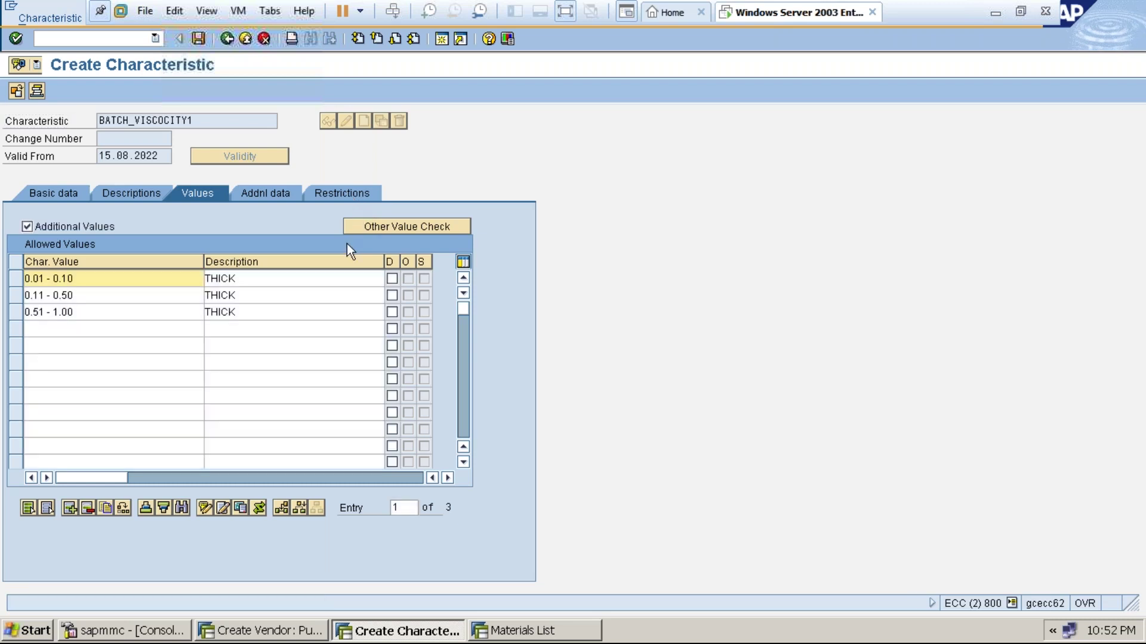
{"action": "left_click", "coordinate": [348, 279]}
{"action": "key", "text": "BackSpace"}
{"action": "key", "text": "BackSpace"}
{"action": "key", "text": "BackSpace"}
{"action": "key", "text": "BackSpace"}
{"action": "key", "text": "BackSpace"}
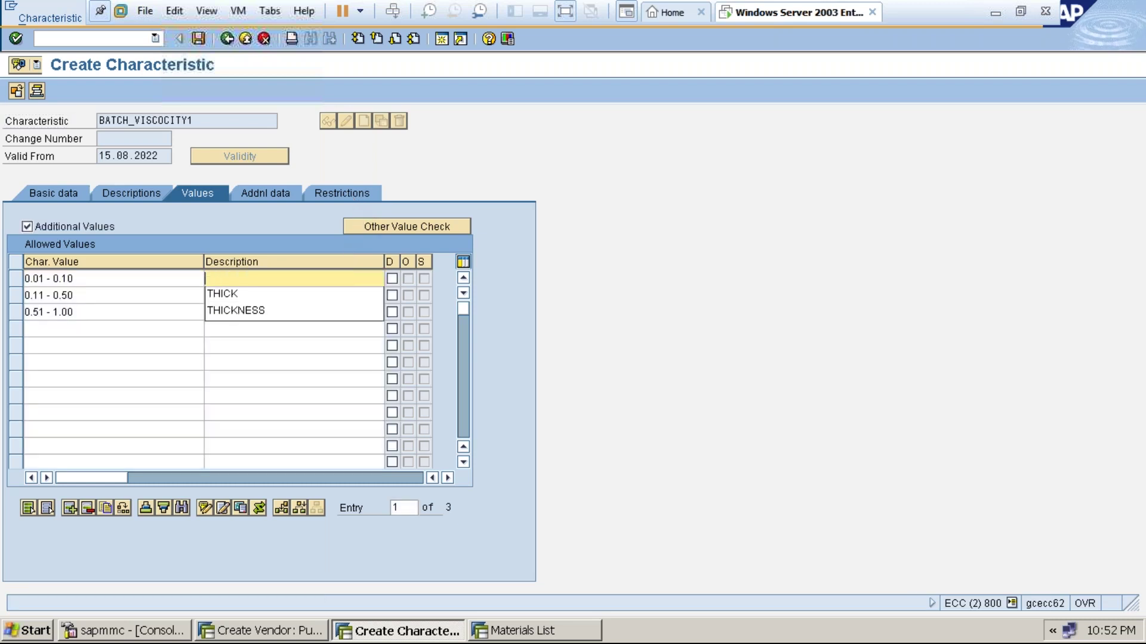
{"action": "left_click", "coordinate": [351, 349]}
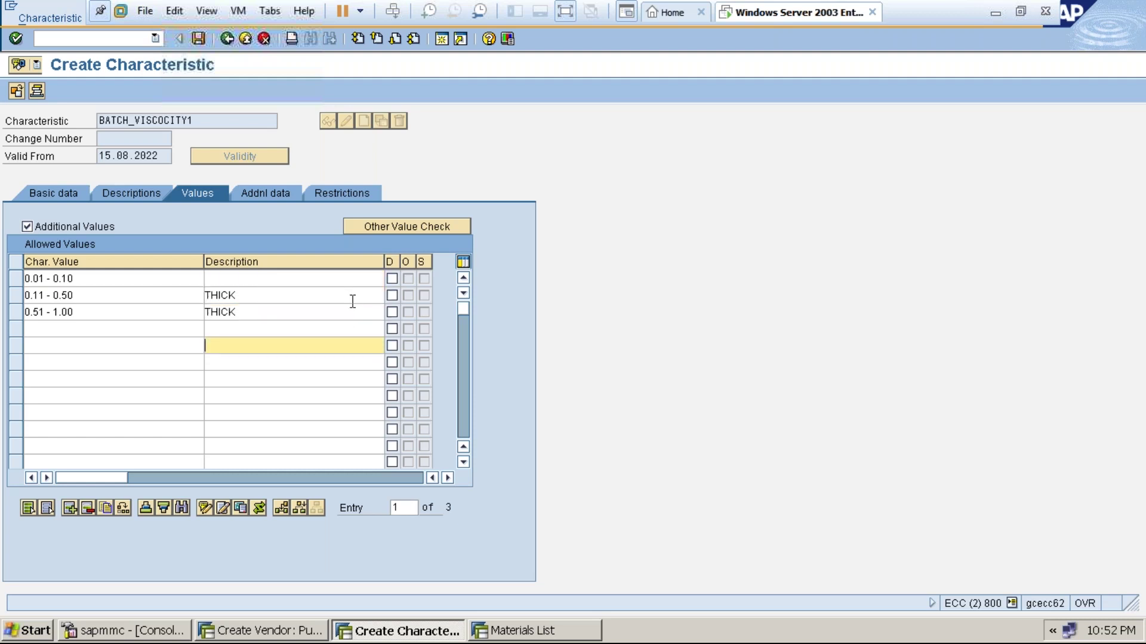
{"action": "left_click", "coordinate": [352, 297]}
{"action": "key", "text": "BackSpace"}
{"action": "key", "text": "BackSpace"}
{"action": "key", "text": "BackSpace"}
{"action": "key", "text": "BackSpace"}
{"action": "key", "text": "BackSpace"}
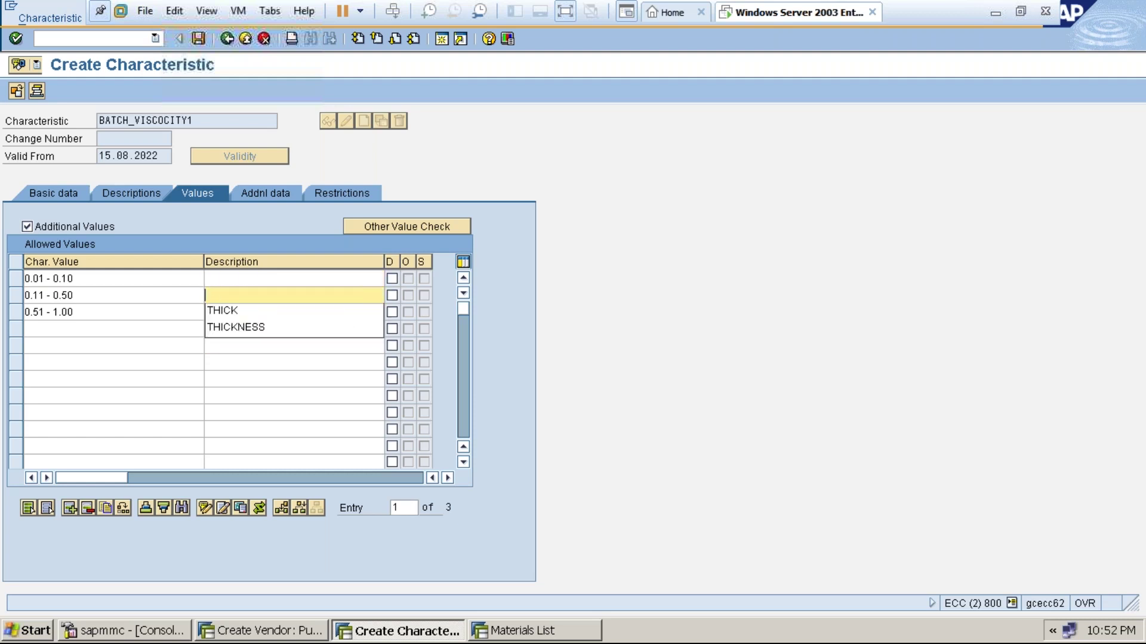
{"action": "left_click", "coordinate": [354, 357]}
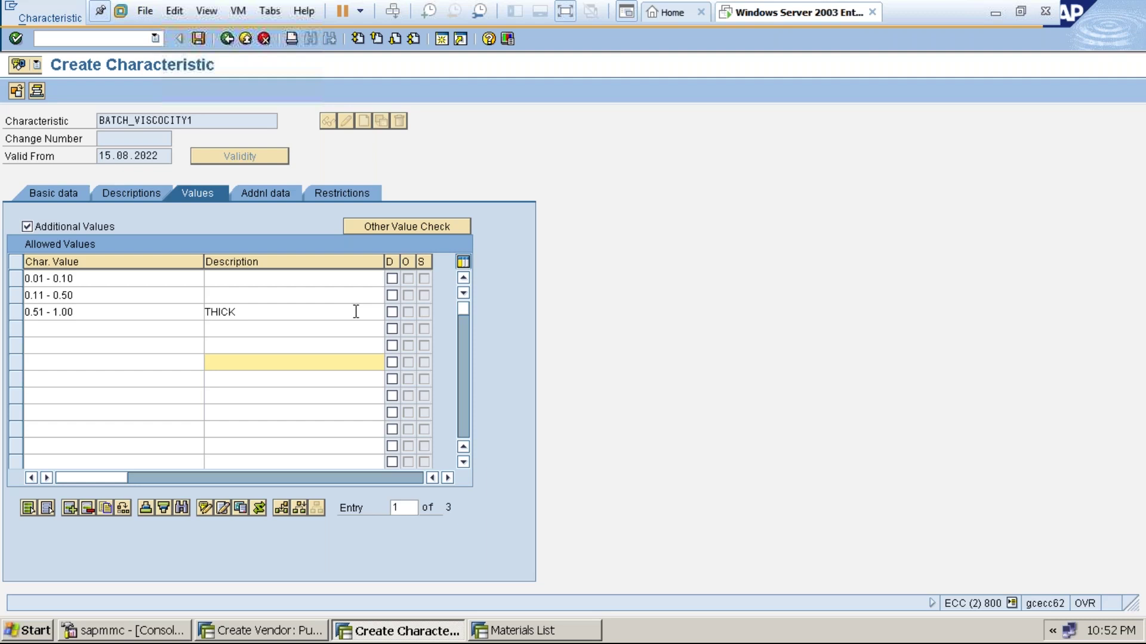
{"action": "left_click", "coordinate": [356, 312]}
{"action": "key", "text": "BackSpace"}
{"action": "key", "text": "BackSpace"}
{"action": "key", "text": "BackSpace"}
{"action": "key", "text": "BackSpace"}
{"action": "key", "text": "BackSpace"}
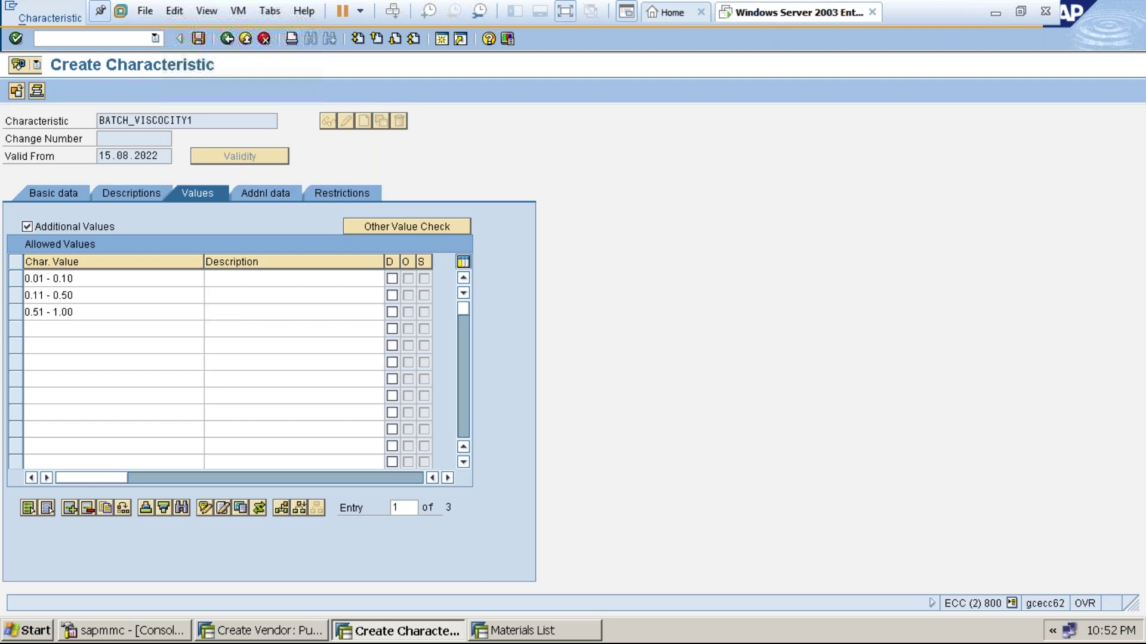
Restrict the viscosity characteristic to class type 023 and save it.
{"action": "left_click", "coordinate": [357, 196]}
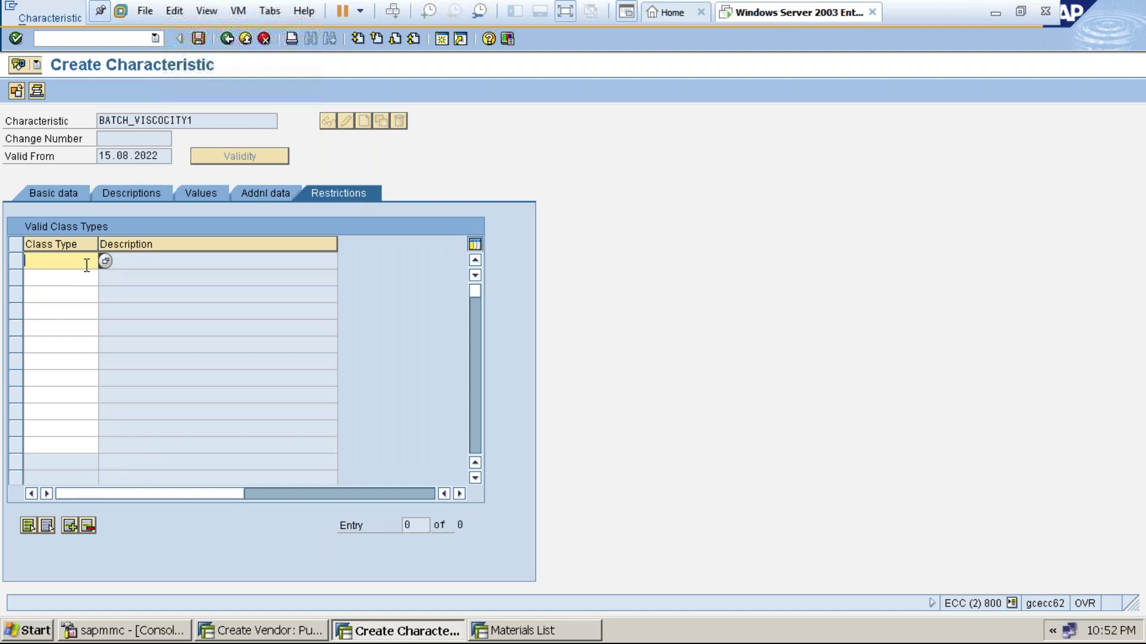
{"action": "type", "text": "032"}
{"action": "key", "text": "Return"}
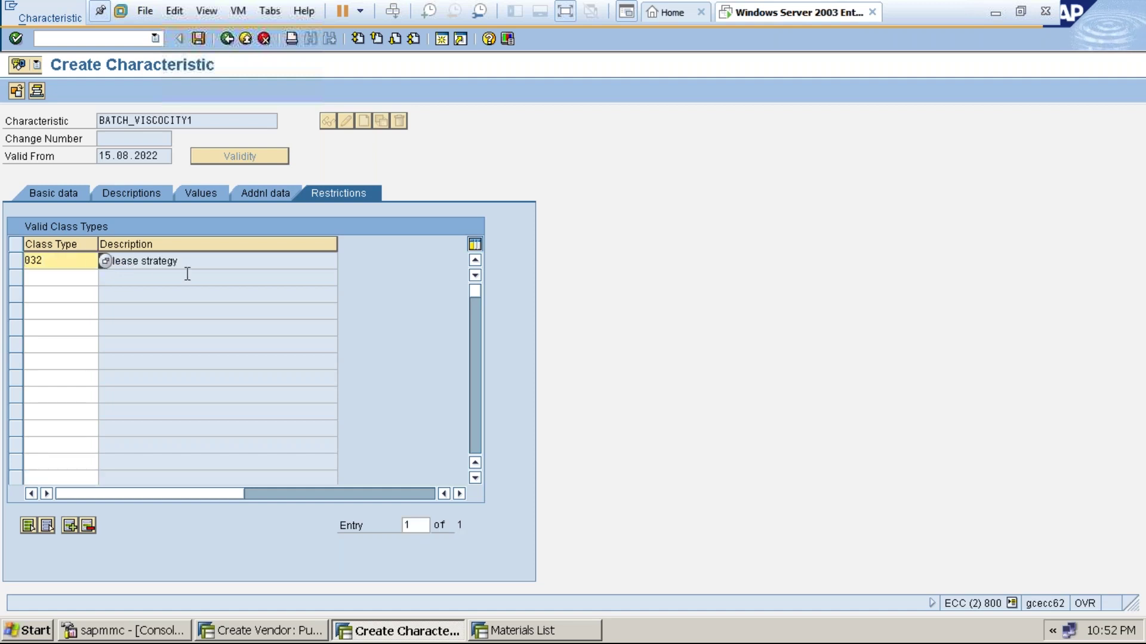
{"action": "key", "text": "BackSpace"}
{"action": "key", "text": "BackSpace"}
{"action": "key", "text": "BackSpace"}
{"action": "type", "text": "023"}
{"action": "left_click", "coordinate": [105, 261]}
{"action": "key", "text": "Return"}
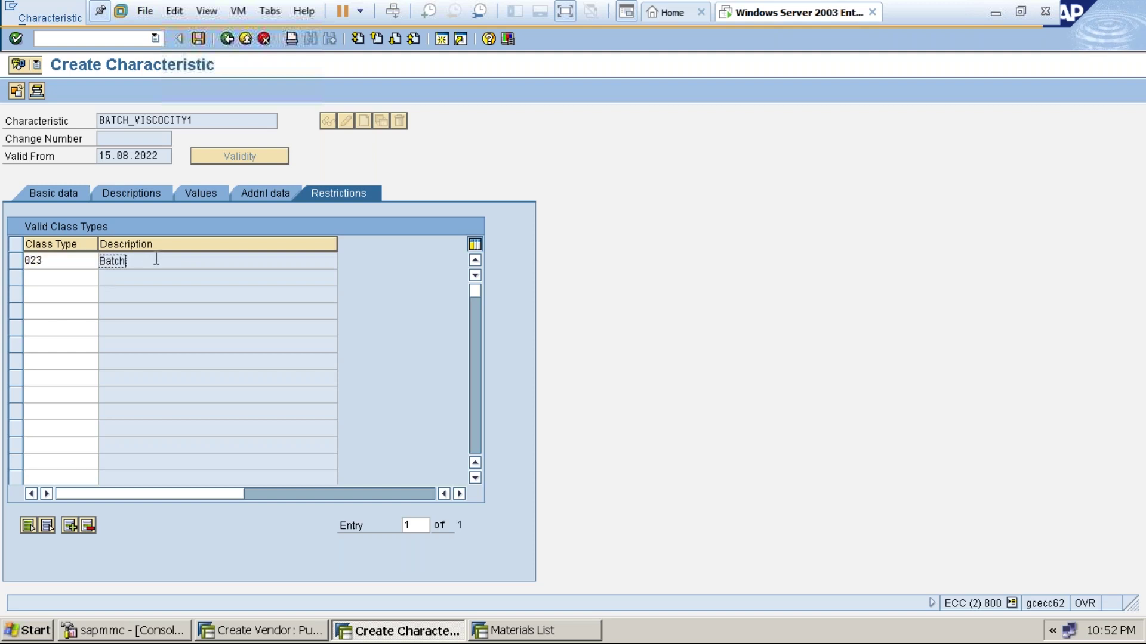
{"action": "left_click", "coordinate": [199, 39]}
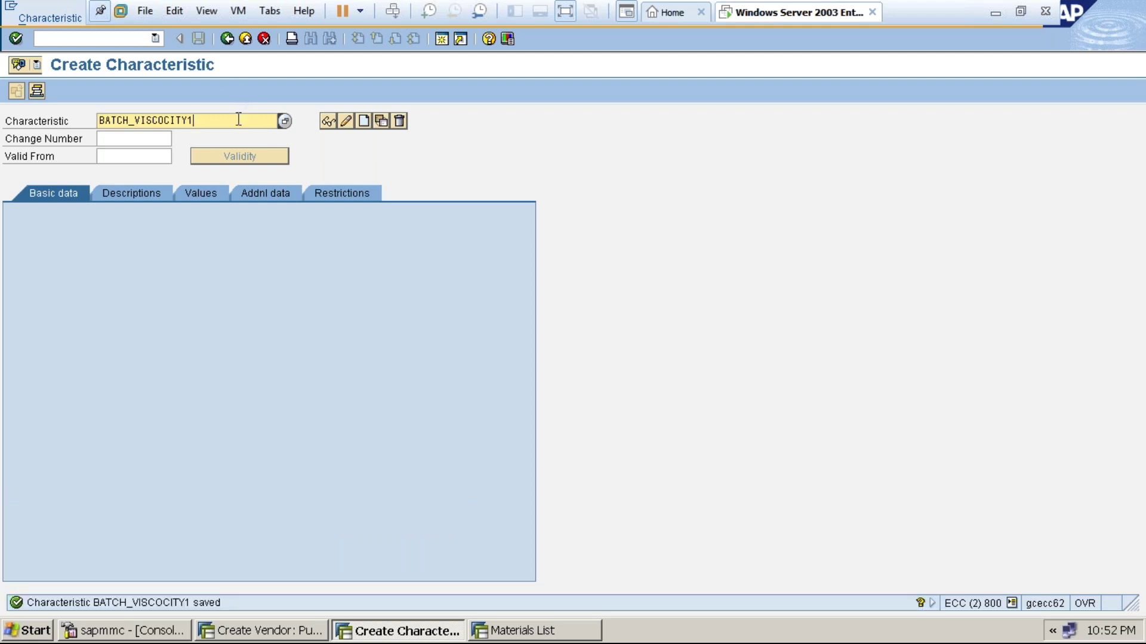
Start creating a new characteristic named BATCH_COLOR1.
{"action": "key", "text": "BackSpace"}
{"action": "key", "text": "BackSpace"}
{"action": "key", "text": "BackSpace"}
{"action": "key", "text": "BackSpace"}
{"action": "key", "text": "BackSpace"}
{"action": "key", "text": "BackSpace"}
{"action": "key", "text": "BackSpace"}
{"action": "key", "text": "BackSpace"}
{"action": "key", "text": "BackSpace"}
{"action": "key", "text": "BackSpace"}
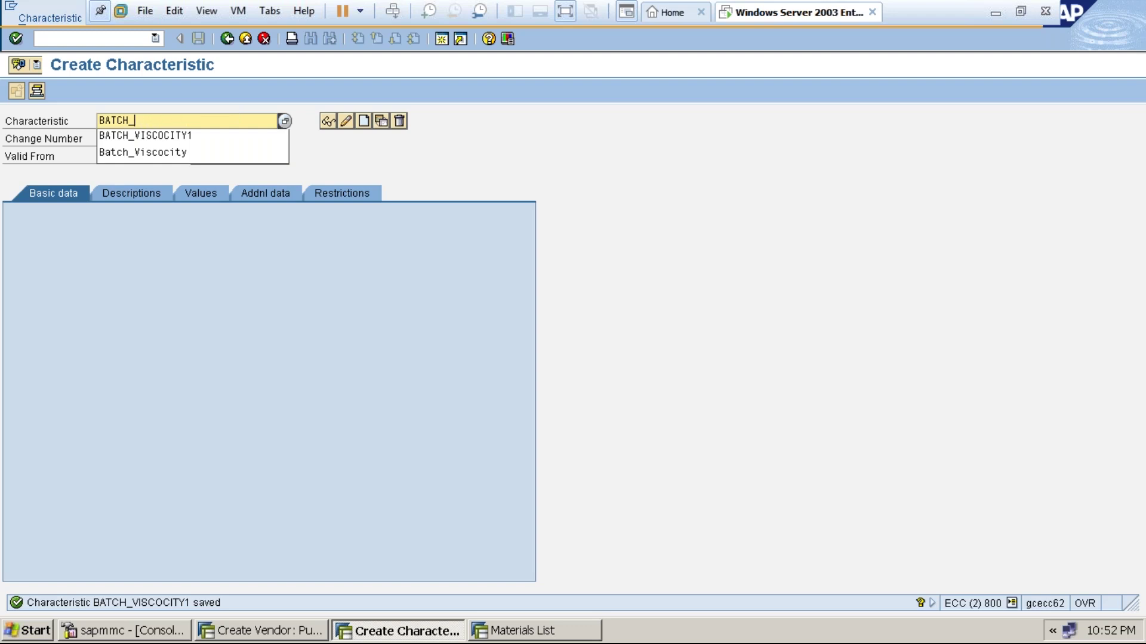
{"action": "type", "text": "COLOR1"}
{"action": "left_click", "coordinate": [365, 121]}
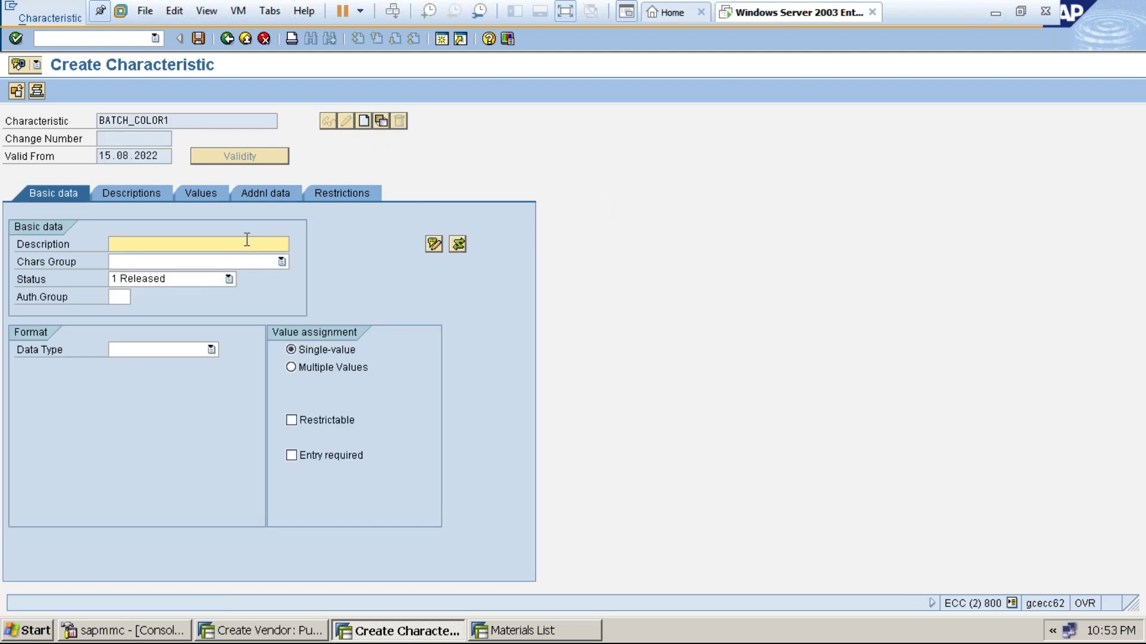
Describe the characteristic as BATCH WITH COLORS, allow multiple values, and set its data type to CHAR with 10 characters.
{"action": "type", "text": "BATCH WITH COLORS"}
{"action": "left_click", "coordinate": [291, 369]}
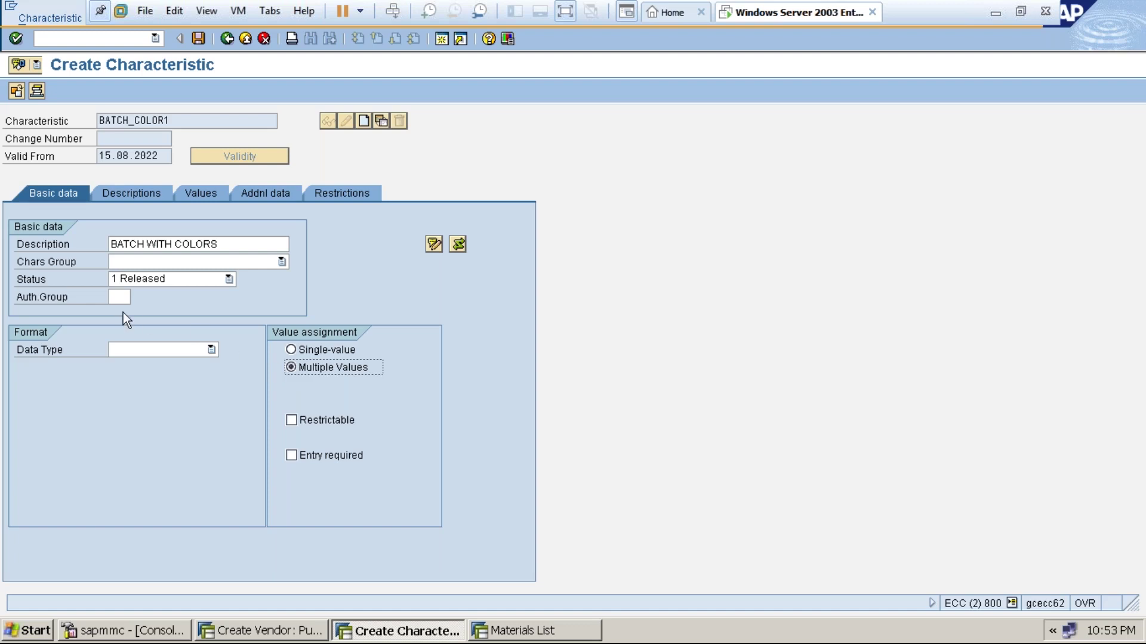
{"action": "left_click", "coordinate": [155, 349]}
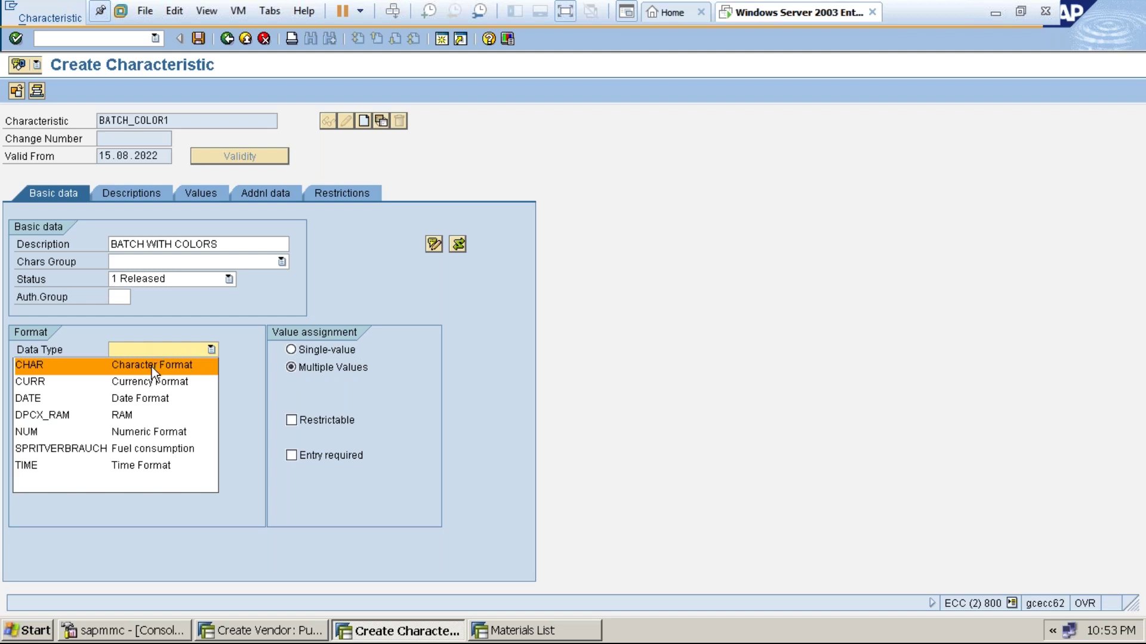
{"action": "left_click", "coordinate": [151, 365]}
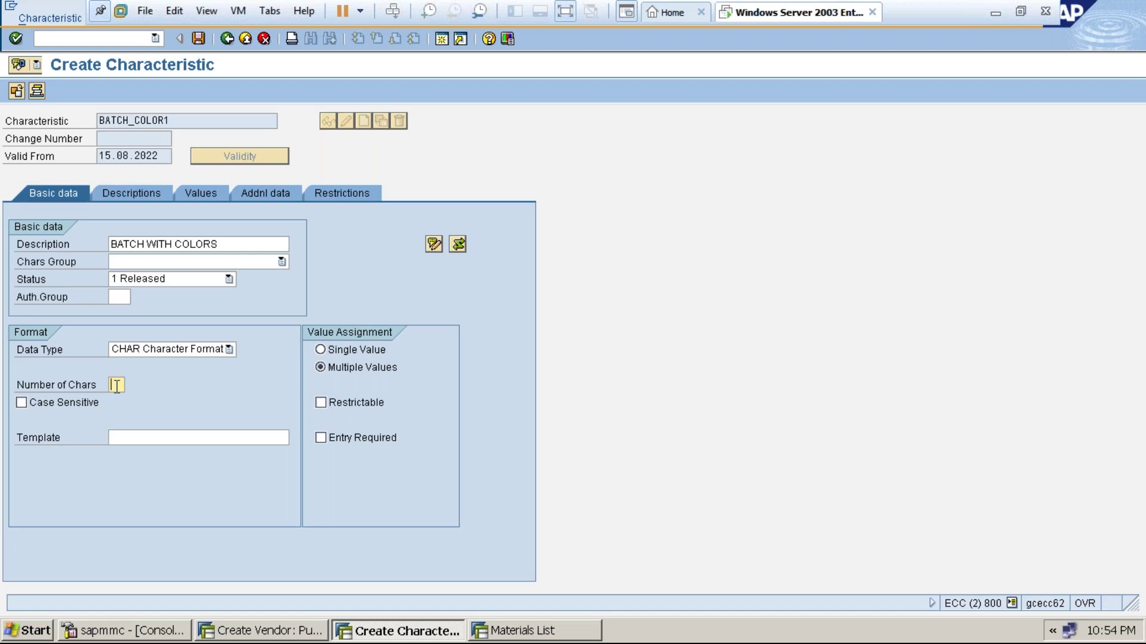
{"action": "type", "text": "10"}
{"action": "key", "text": "Return"}
Permit additional values and add the allowed values PINK, YELLOW, BLUE and GREEN.
{"action": "left_click", "coordinate": [210, 195]}
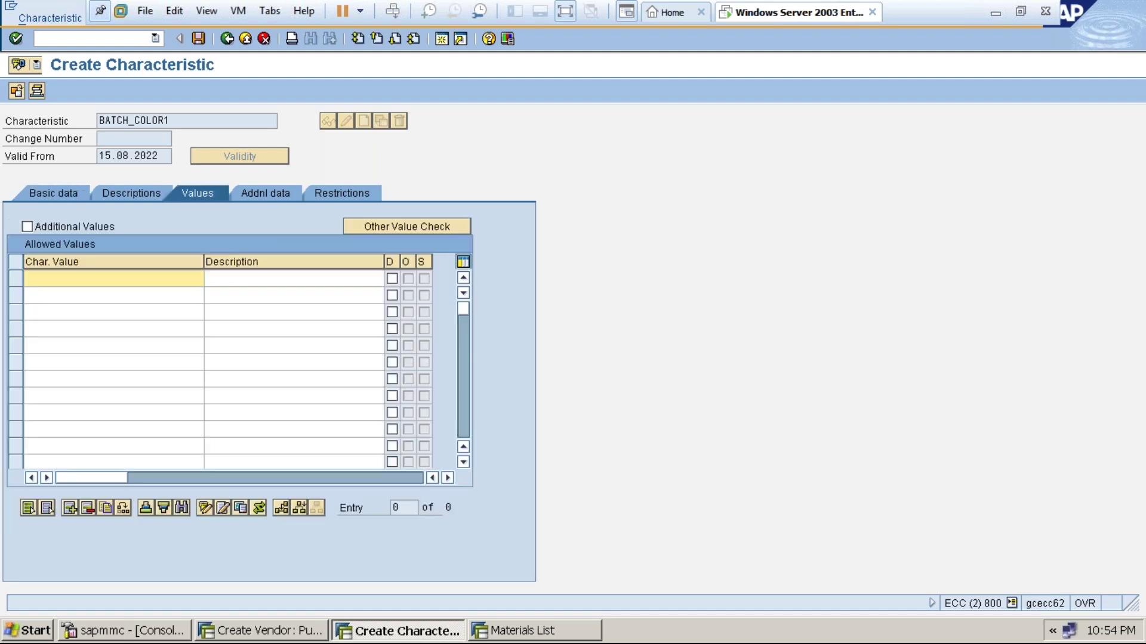
{"action": "left_click", "coordinate": [27, 226]}
{"action": "left_click", "coordinate": [70, 279]}
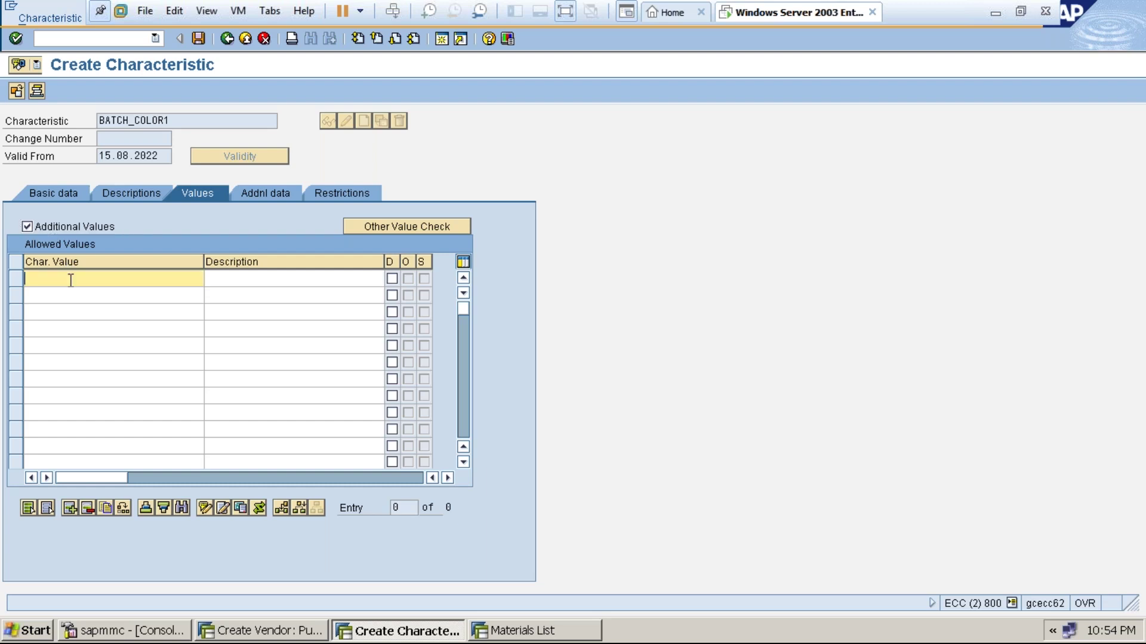
{"action": "type", "text": "PINK"}
{"action": "left_click", "coordinate": [71, 296]}
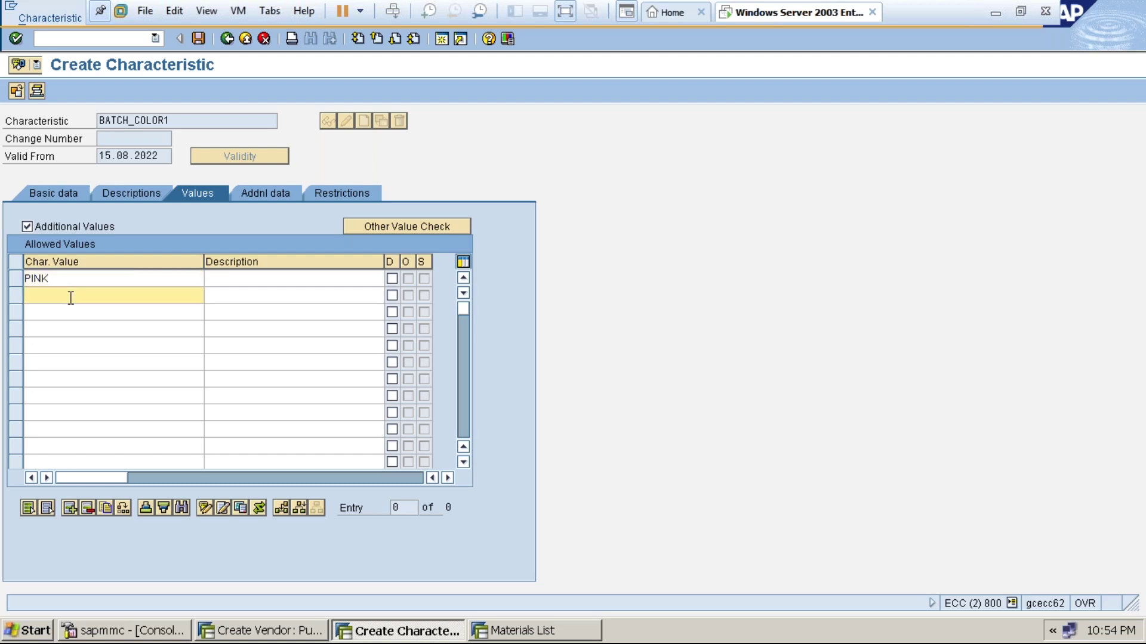
{"action": "type", "text": "YELLOW"}
{"action": "left_click", "coordinate": [71, 311]}
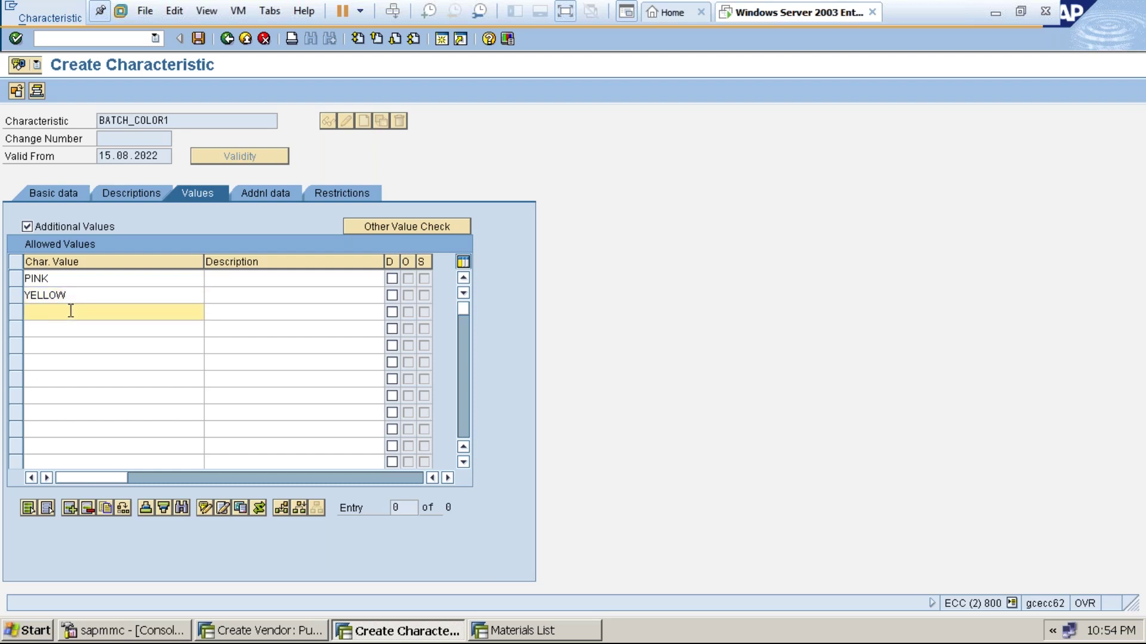
{"action": "type", "text": "BLUE"}
{"action": "left_click", "coordinate": [69, 328]}
{"action": "type", "text": "GREEN"}
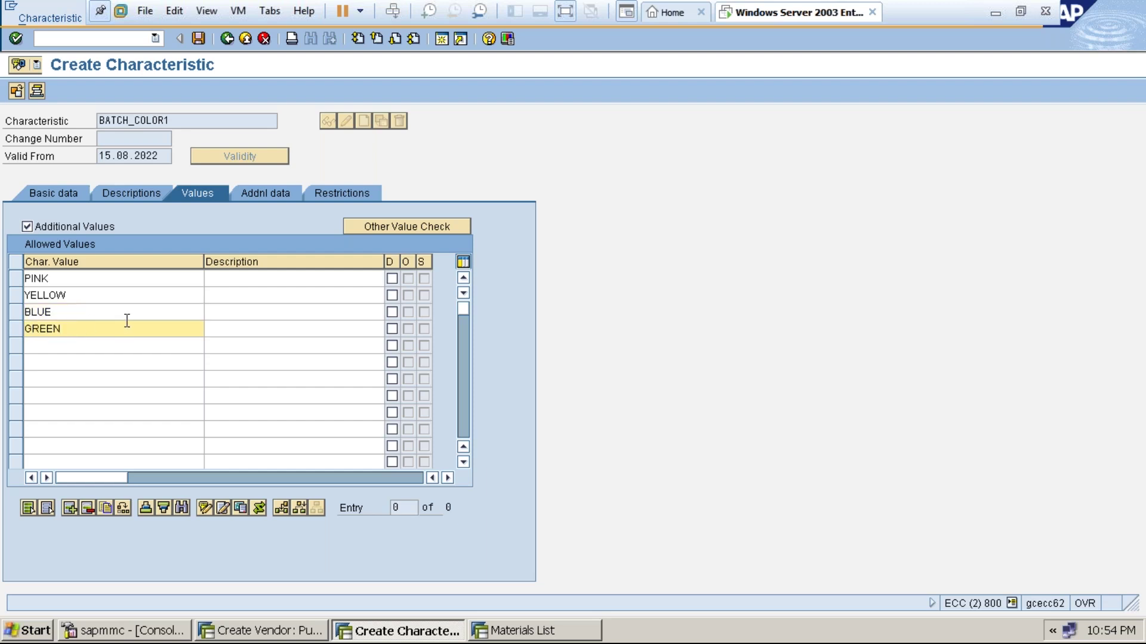
Describe the four allowed values as PINK COLOR, YELLOW COLOR, BLUE COLOR and GREEN COLOR, and confirm the entries.
{"action": "left_click", "coordinate": [243, 279]}
{"action": "type", "text": "PINK COL"}
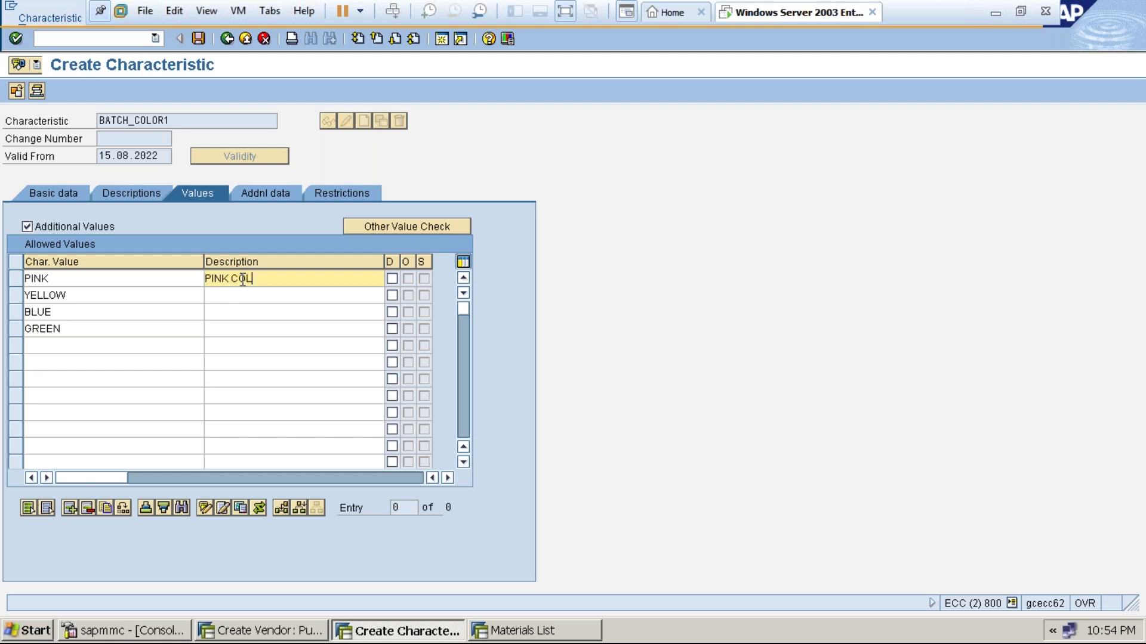
{"action": "type", "text": "OR"}
{"action": "left_click", "coordinate": [243, 292]}
{"action": "type", "text": "YELLOW COLOR"}
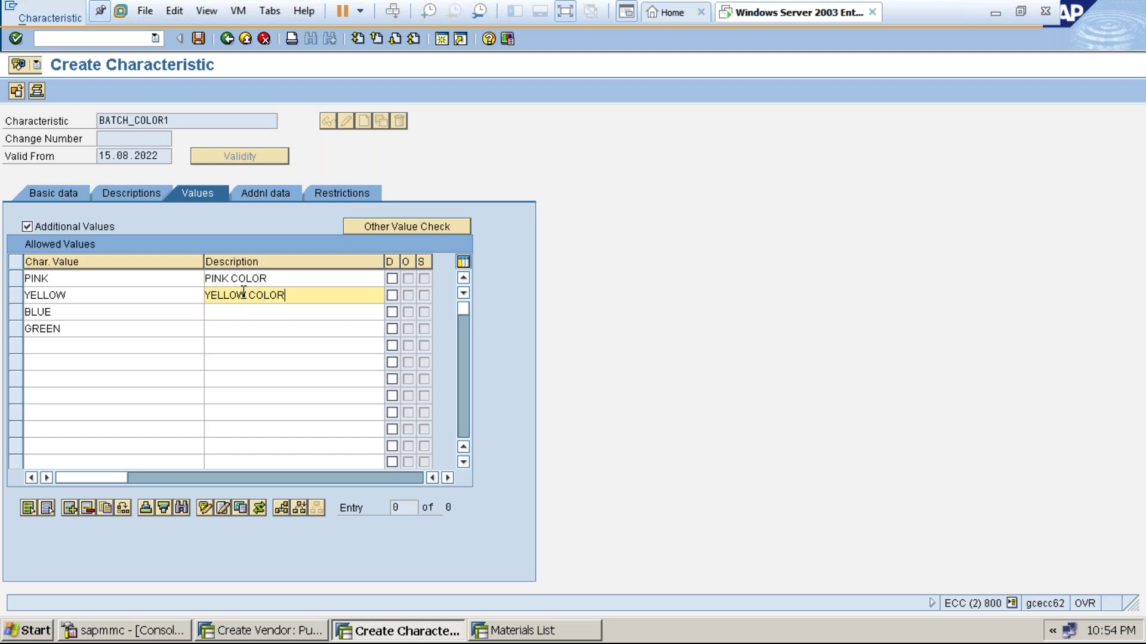
{"action": "left_click", "coordinate": [244, 311]}
{"action": "type", "text": "BL"}
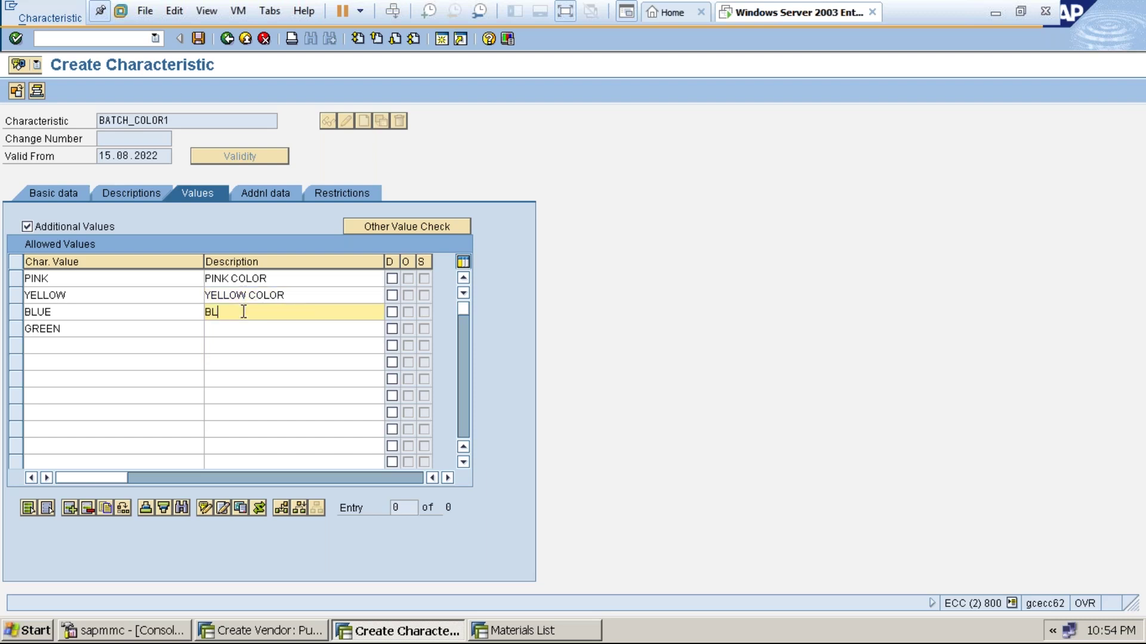
{"action": "type", "text": "UE COLOR"}
{"action": "left_click", "coordinate": [243, 328]}
{"action": "type", "text": "GREEN COLOR"}
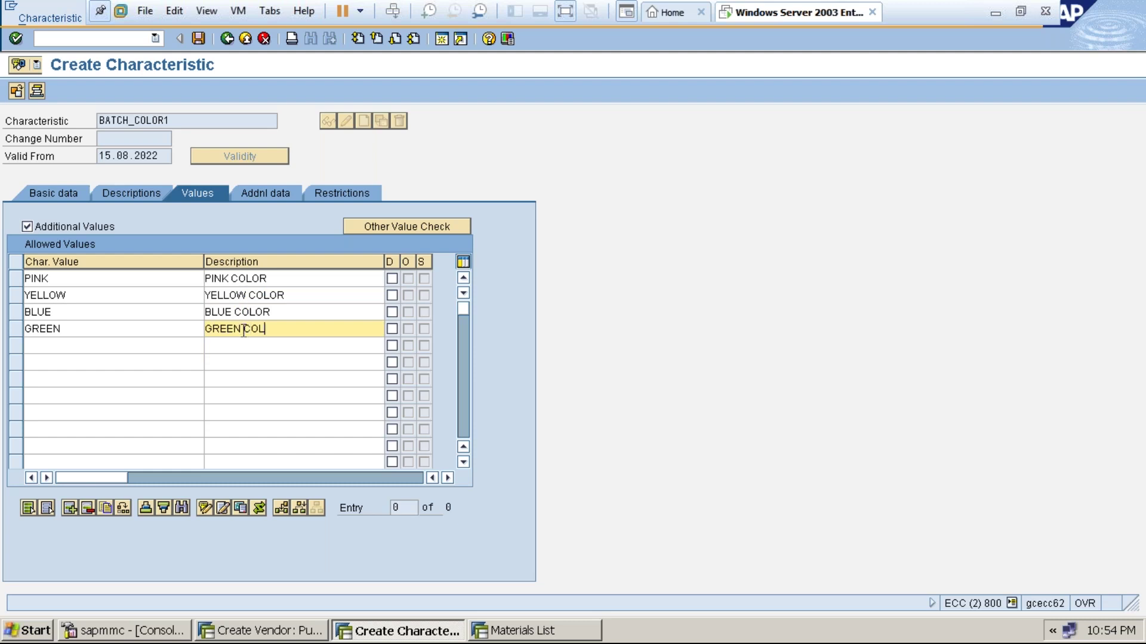
{"action": "key", "text": "Return"}
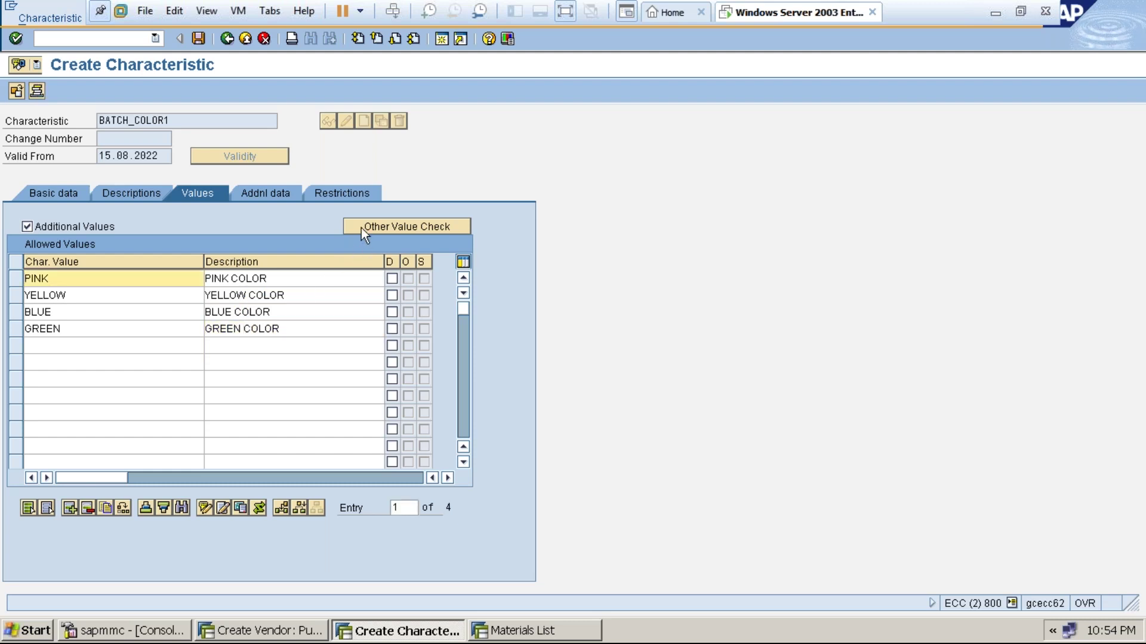
Restrict the color characteristic to class type 023 and save it.
{"action": "left_click", "coordinate": [354, 194]}
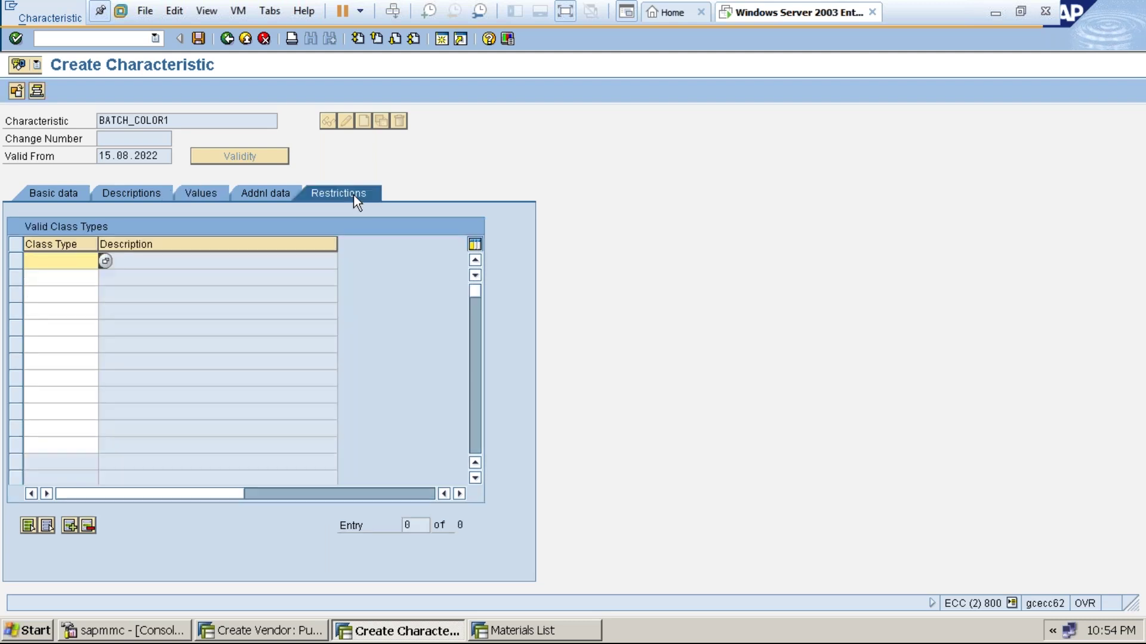
{"action": "left_click", "coordinate": [81, 259]}
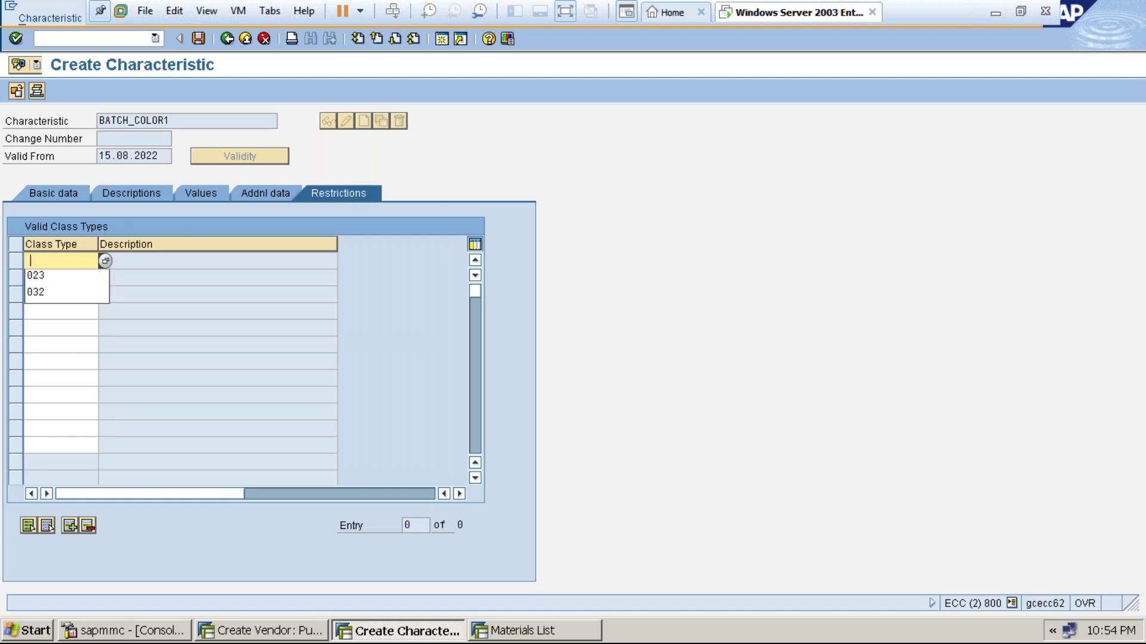
{"action": "left_click", "coordinate": [81, 278]}
{"action": "key", "text": "Return"}
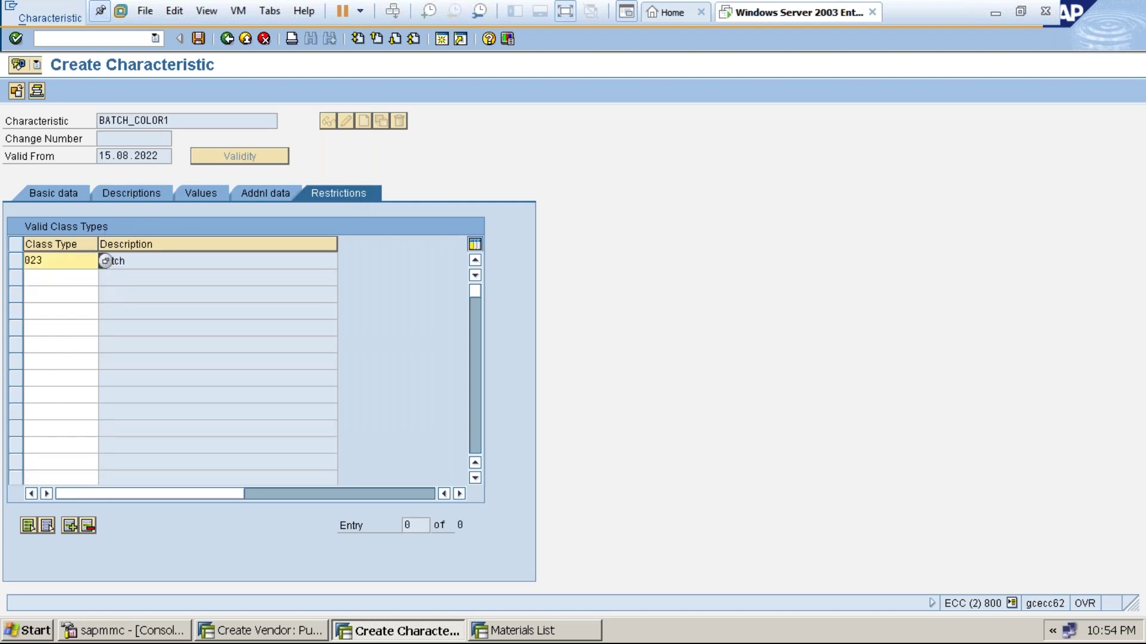
{"action": "left_click", "coordinate": [197, 38]}
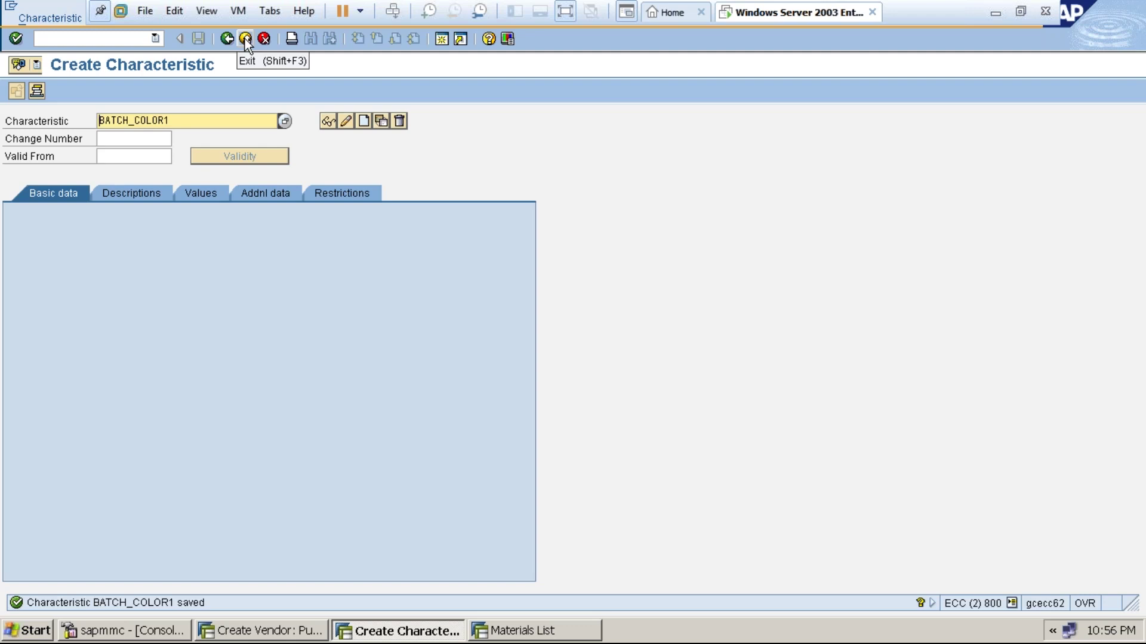
Go to transaction CL02 and create the class CLASS_BATCH1 with the description ASSIGN CHAR TO A CLASS.
{"action": "left_click", "coordinate": [245, 40]}
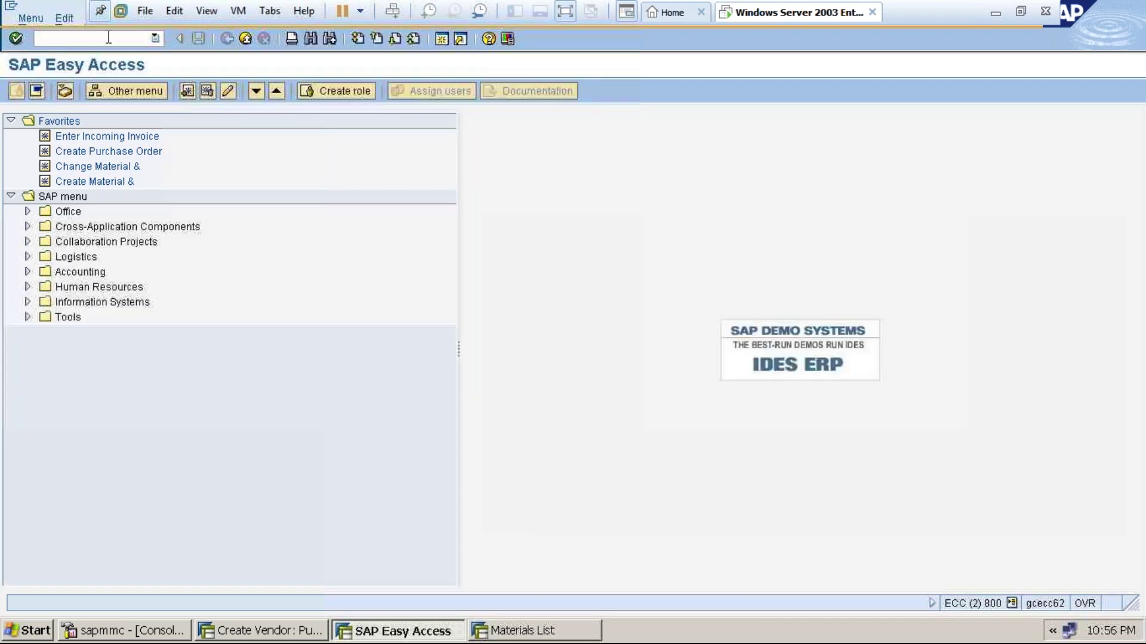
{"action": "type", "text": "CL02"}
{"action": "key", "text": "Return"}
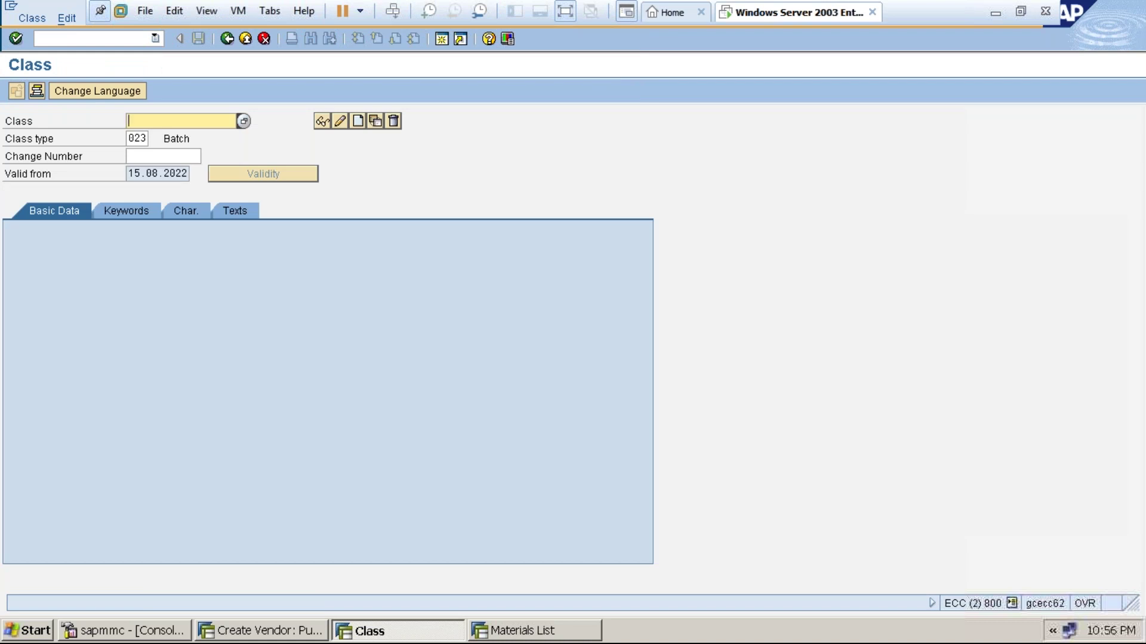
{"action": "type", "text": "CLASS_BATCH1"}
{"action": "left_click", "coordinate": [357, 124]}
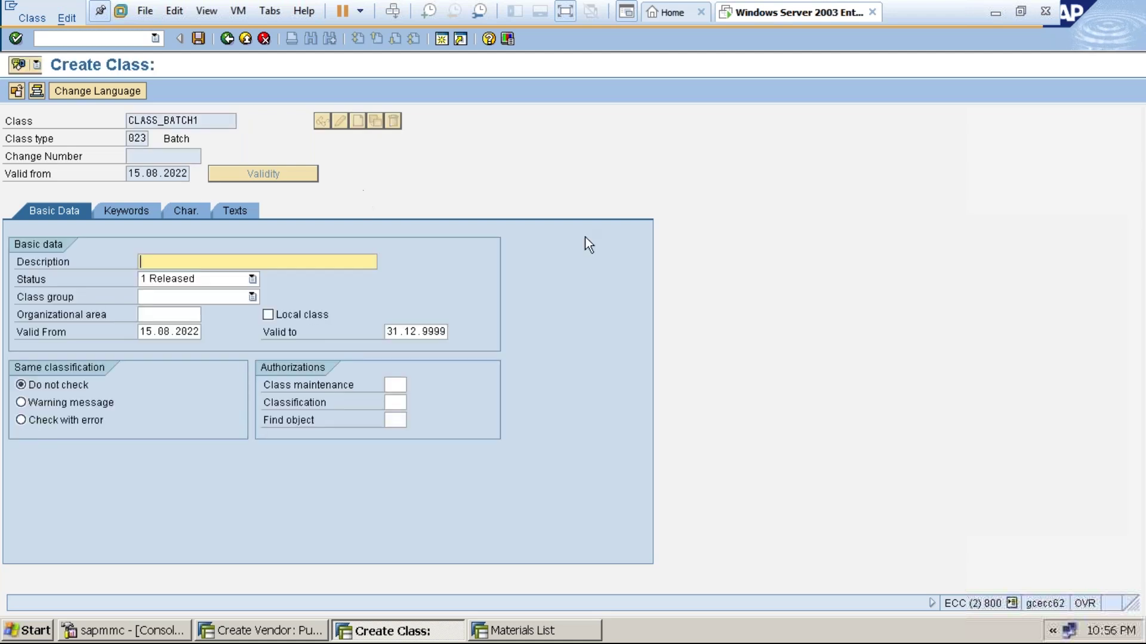
{"action": "type", "text": "ASSIGN CHAR TO A CLASS"}
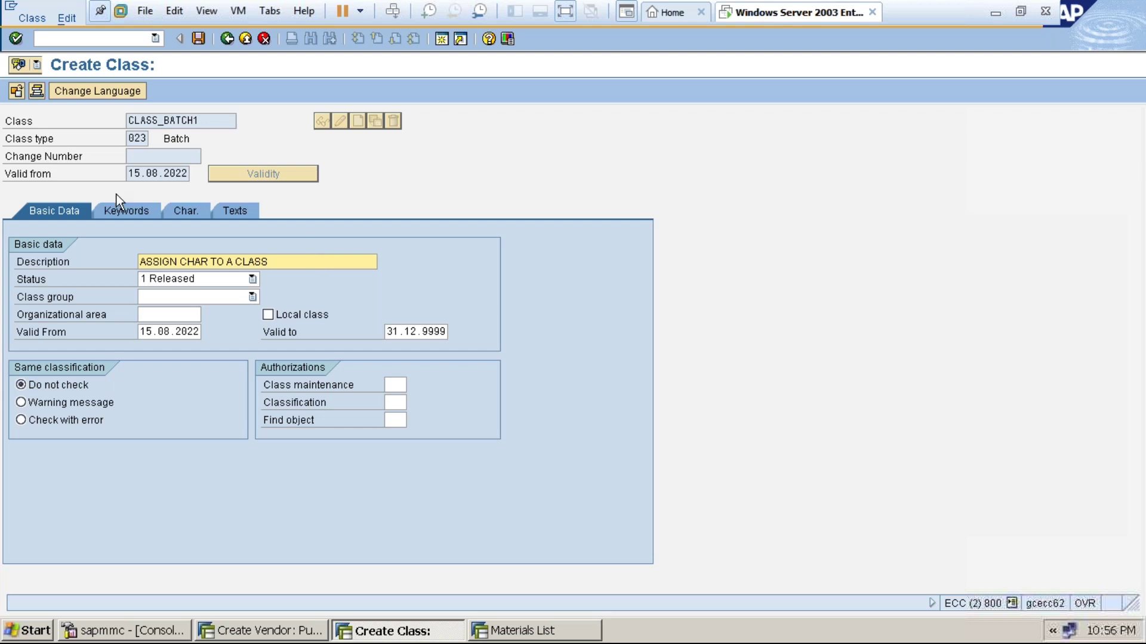
Open the characteristic assignments of CLASS_BATCH1 and start transaction CT04 in a new session to get the color characteristic's name.
{"action": "left_click", "coordinate": [193, 214]}
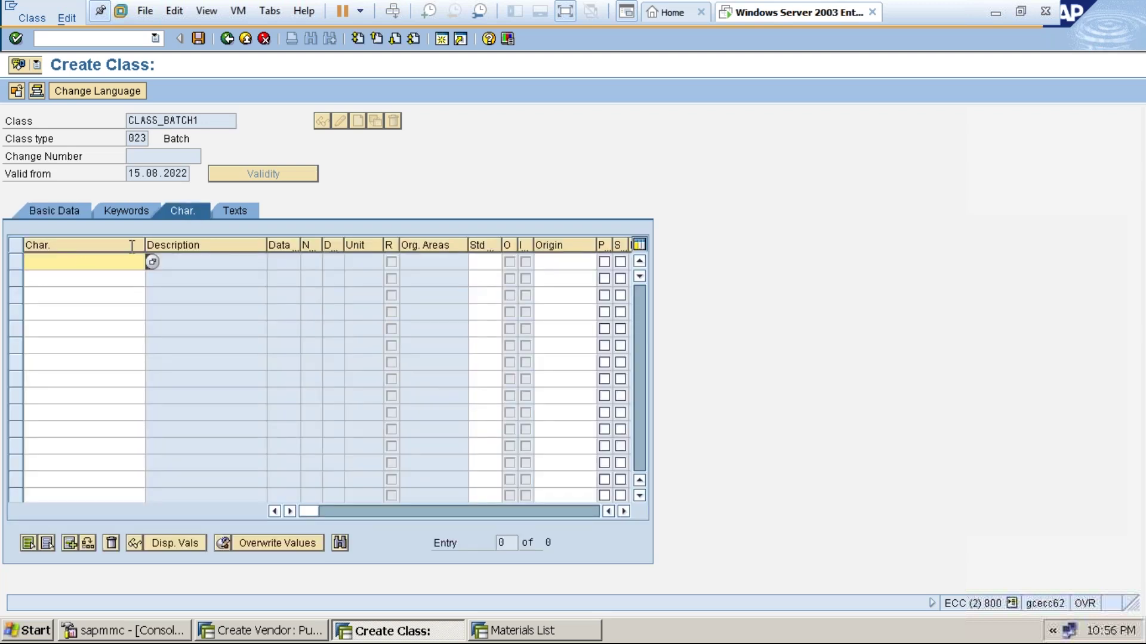
{"action": "left_click", "coordinate": [444, 37]}
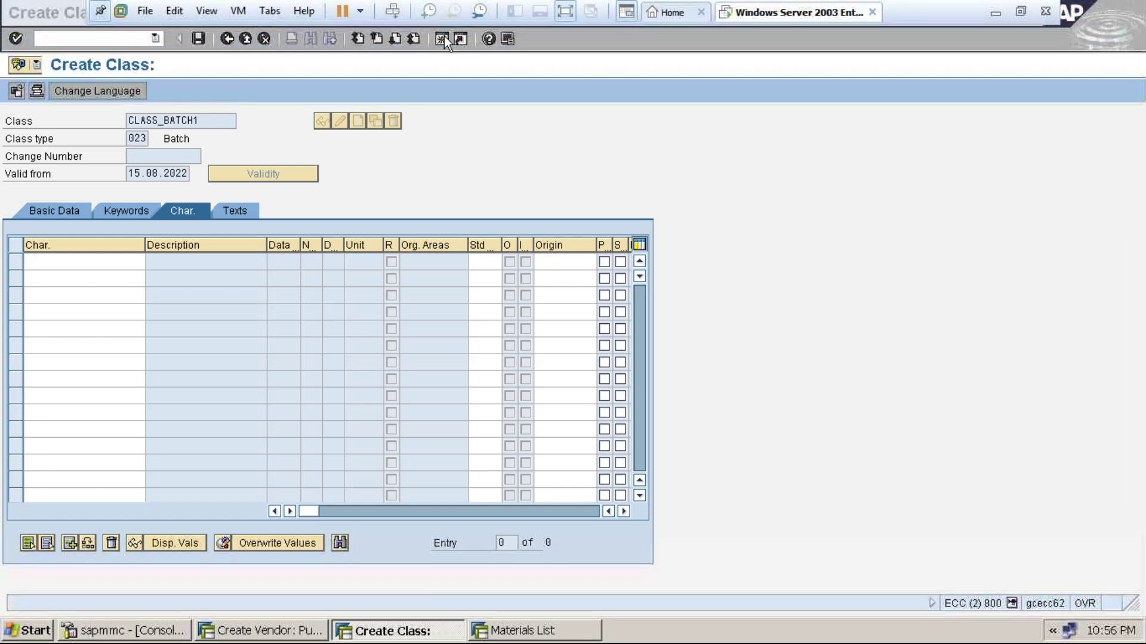
{"action": "type", "text": "CT04"}
{"action": "key", "text": "Return"}
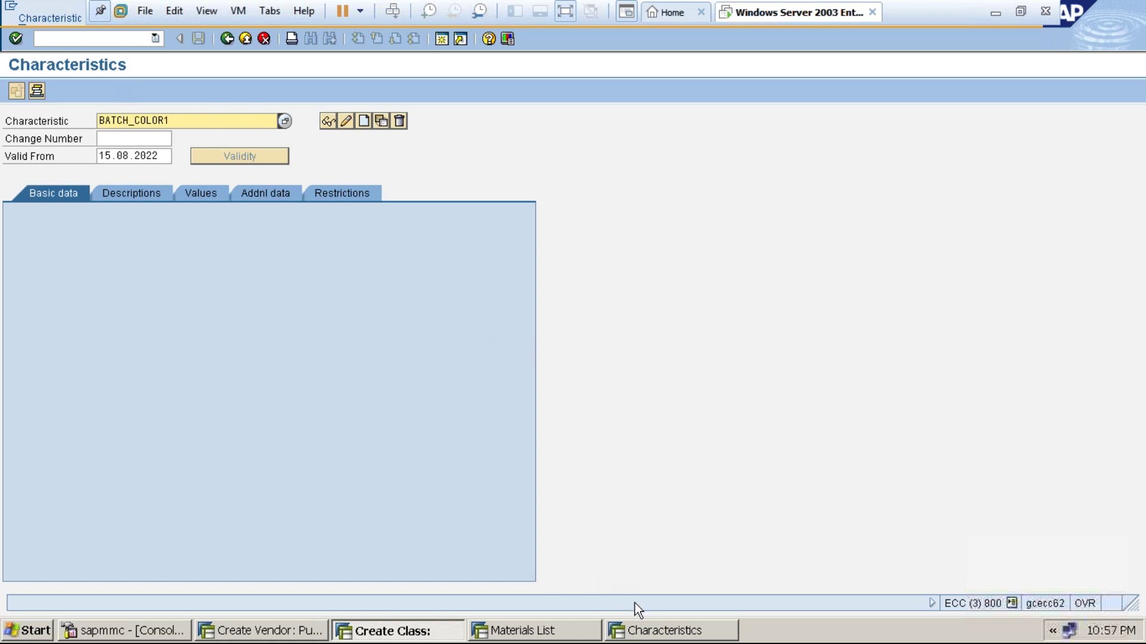
{"action": "left_click", "coordinate": [659, 635]}
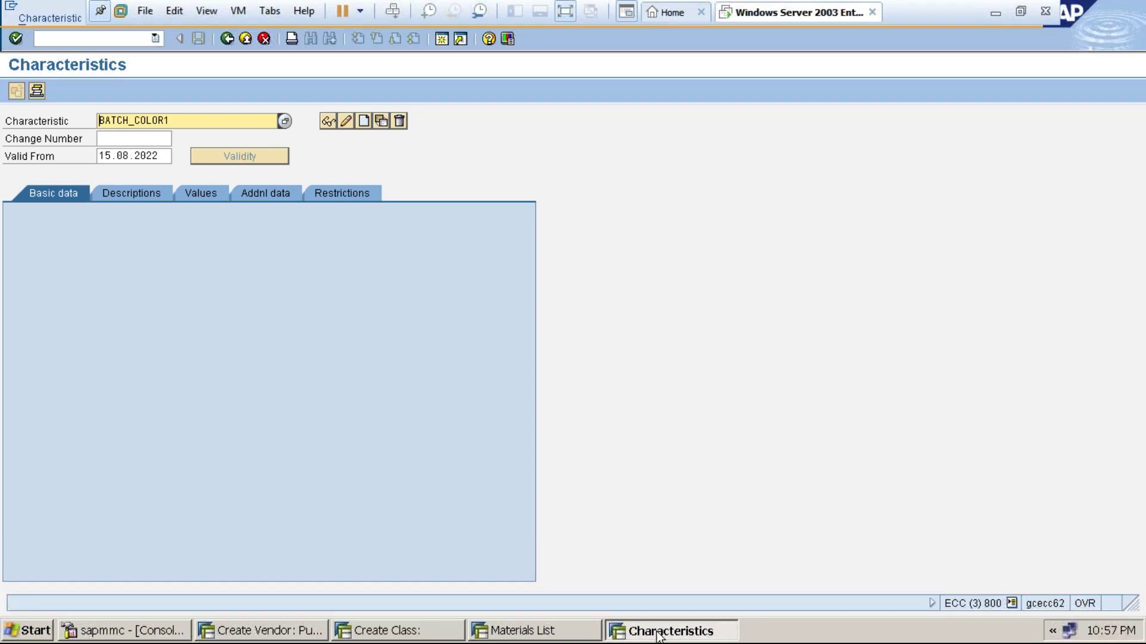
Return to the class and assign the characteristic BATCH_COLOR1 as its first entry.
{"action": "left_click", "coordinate": [659, 634]}
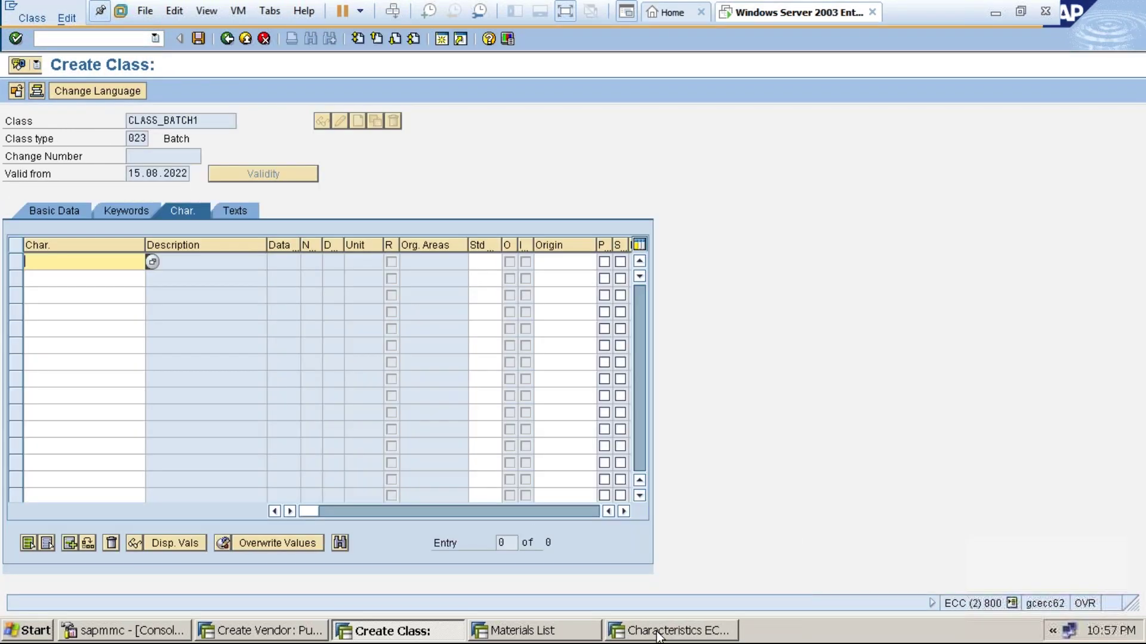
{"action": "type", "text": "BATCH_COLOR1"}
{"action": "key", "text": "Return"}
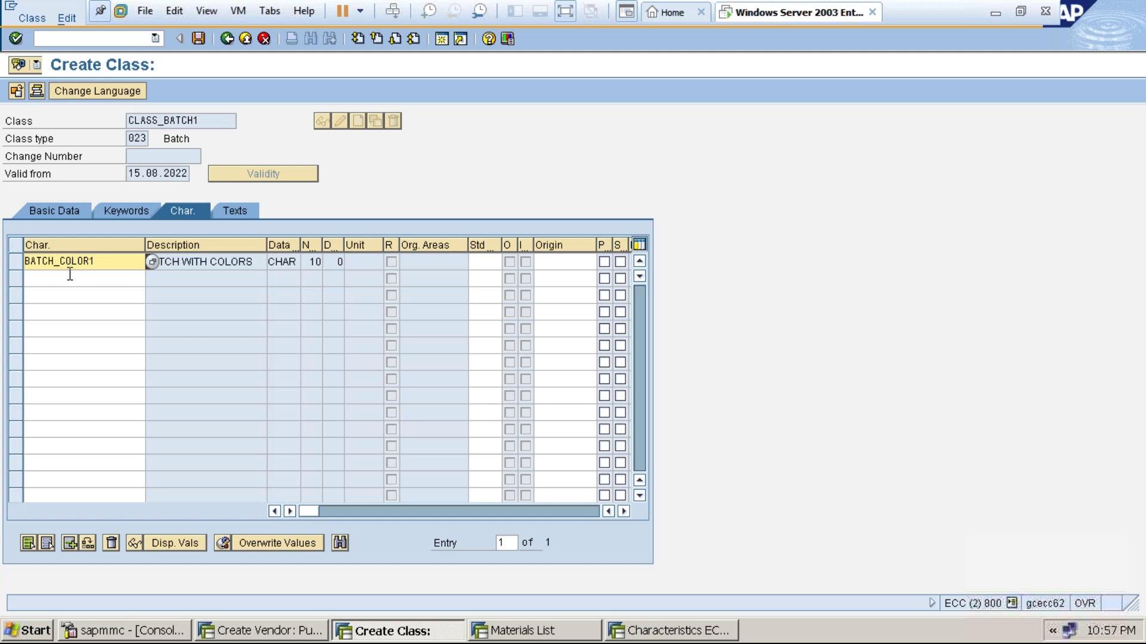
Switch to the CT04 session, replace the color characteristic with BATCH_VISCOCITY1 from the input history and copy that name.
{"action": "left_click", "coordinate": [122, 261]}
{"action": "left_click", "coordinate": [682, 637]}
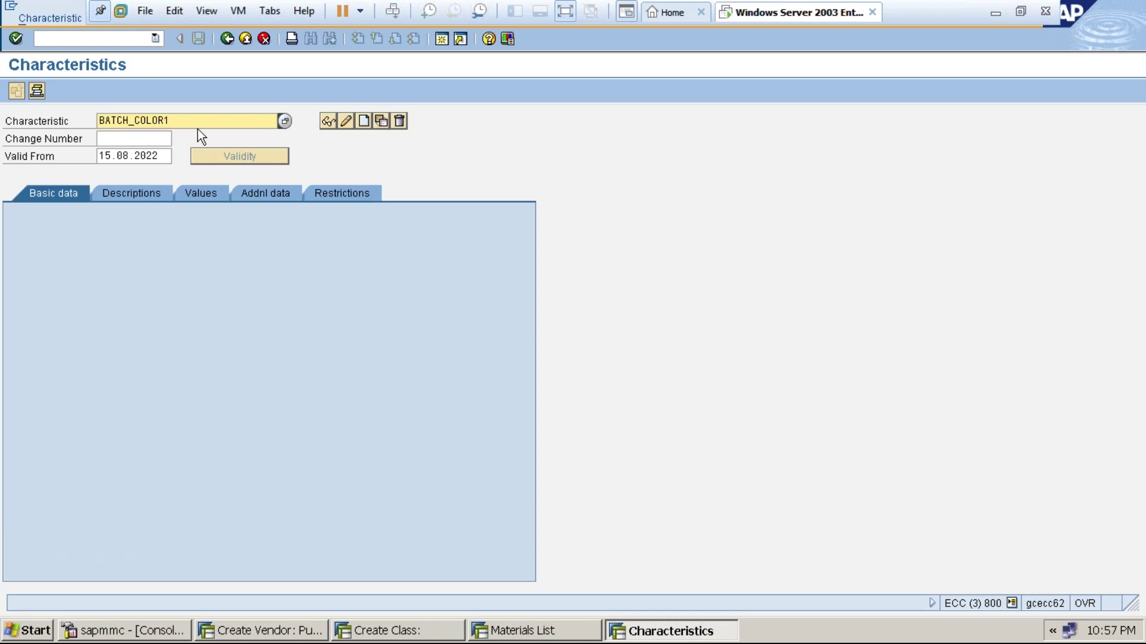
{"action": "left_click", "coordinate": [194, 119]}
{"action": "key", "text": "BackSpace"}
{"action": "key", "text": "BackSpace"}
{"action": "key", "text": "BackSpace"}
{"action": "key", "text": "BackSpace"}
{"action": "key", "text": "BackSpace"}
{"action": "key", "text": "BackSpace"}
{"action": "key", "text": "BackSpace"}
{"action": "key", "text": "BackSpace"}
{"action": "key", "text": "BackSpace"}
{"action": "key", "text": "BackSpace"}
{"action": "key", "text": "BackSpace"}
{"action": "key", "text": "BackSpace"}
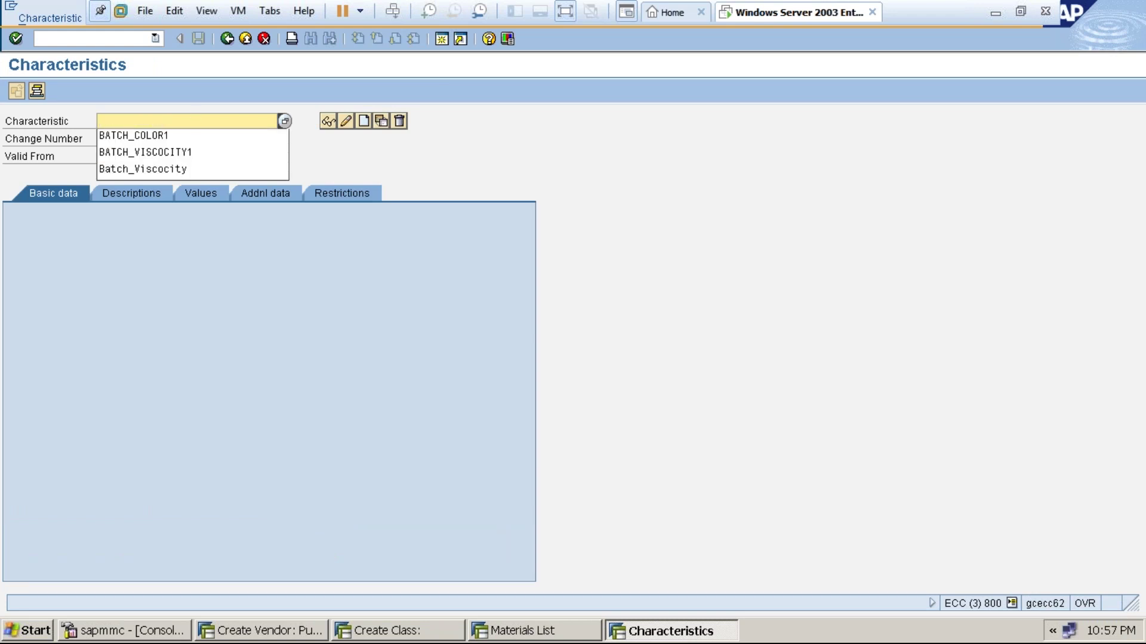
{"action": "left_click", "coordinate": [195, 152]}
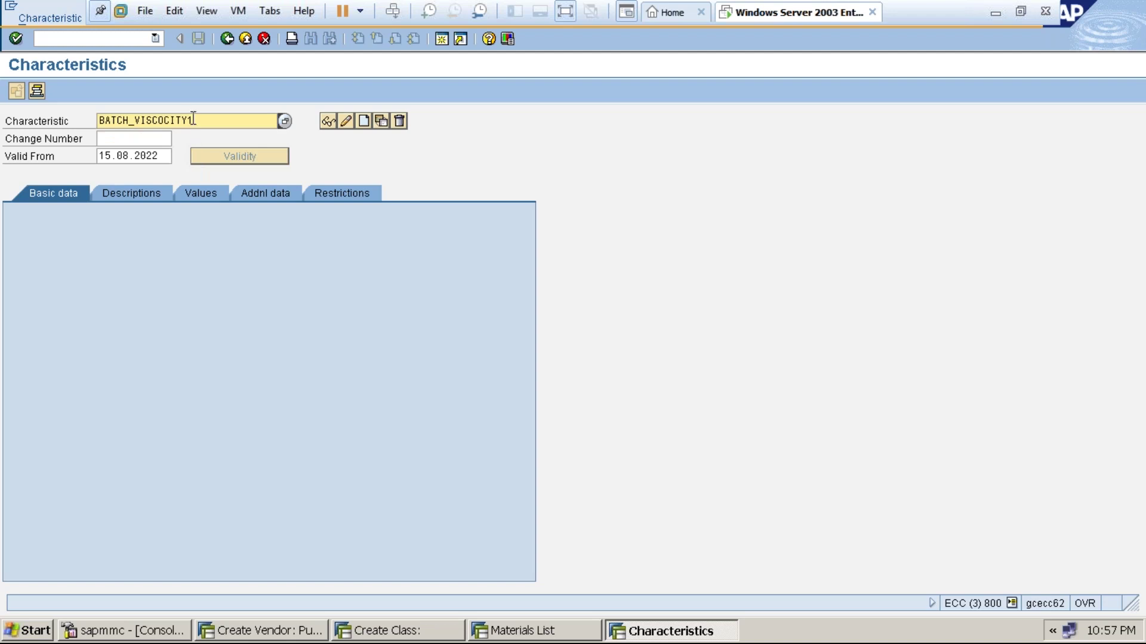
{"action": "left_click_drag", "start_coordinate": [193, 120], "coordinate": [100, 120]}
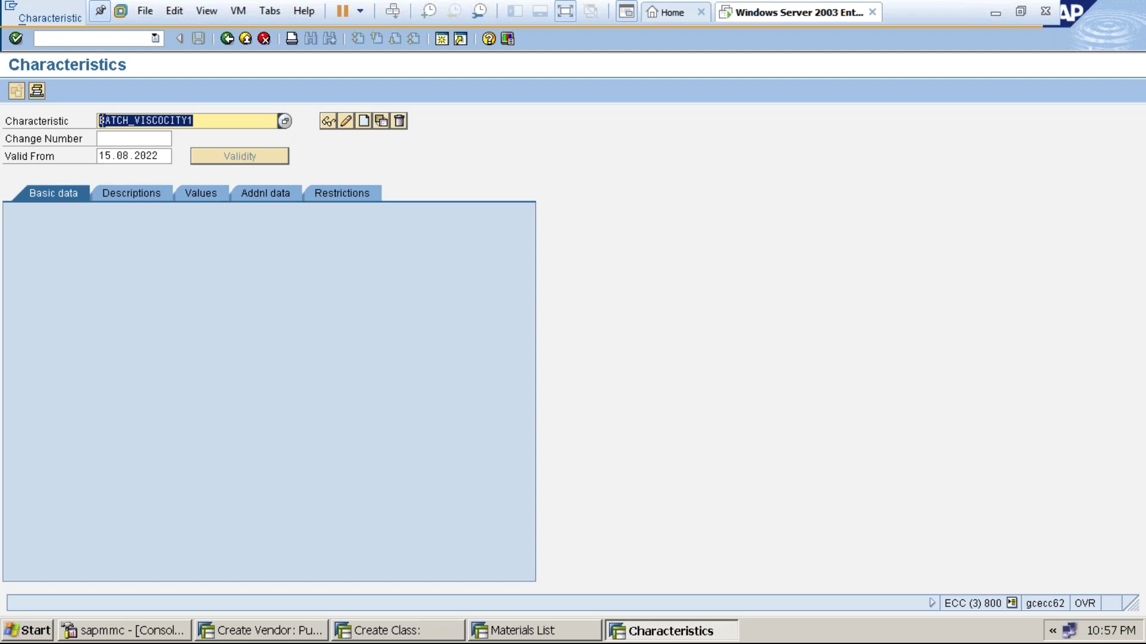
{"action": "key", "text": "ctrl+c"}
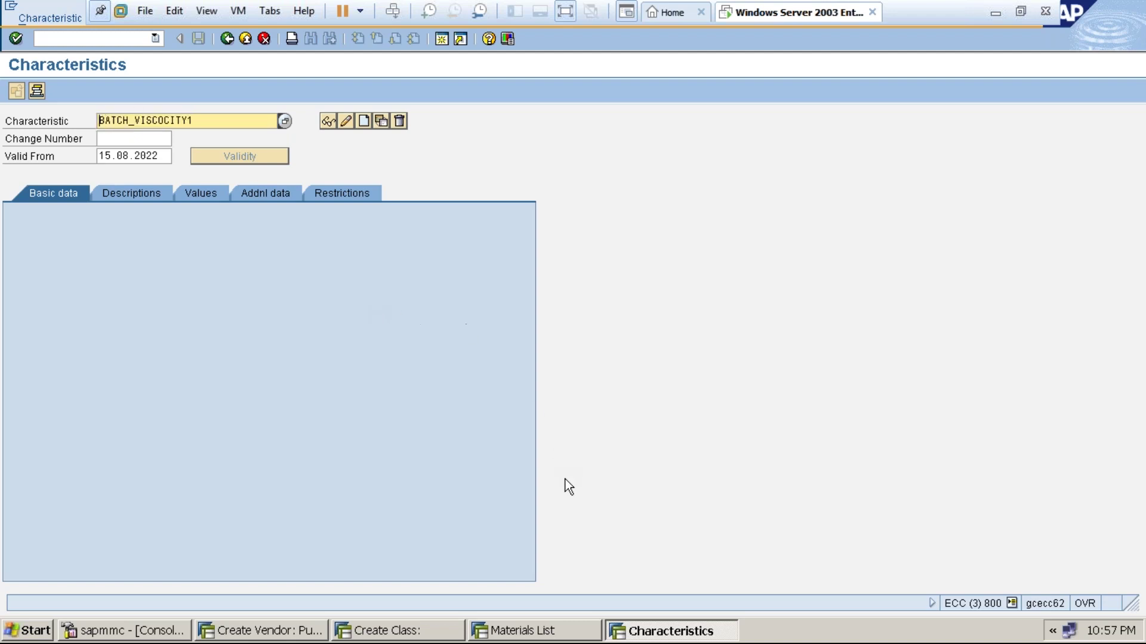
Return to the class and assign the copied characteristic BATCH_VISCOCITY1 as its second entry.
{"action": "left_click", "coordinate": [433, 633]}
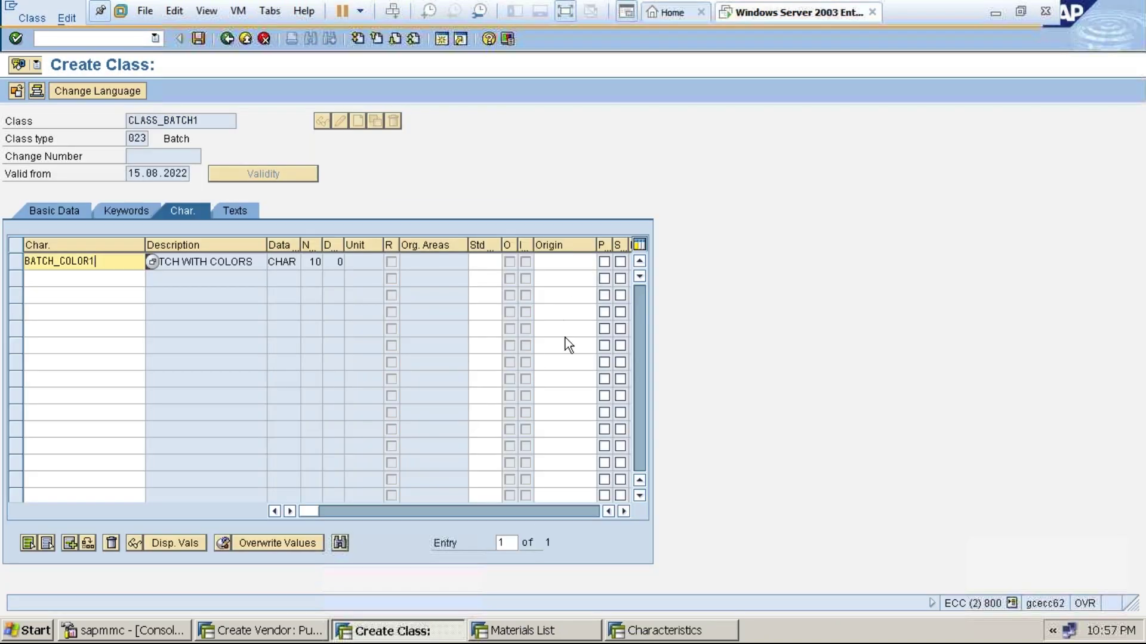
{"action": "left_click", "coordinate": [86, 279]}
{"action": "key", "text": "ctrl+v"}
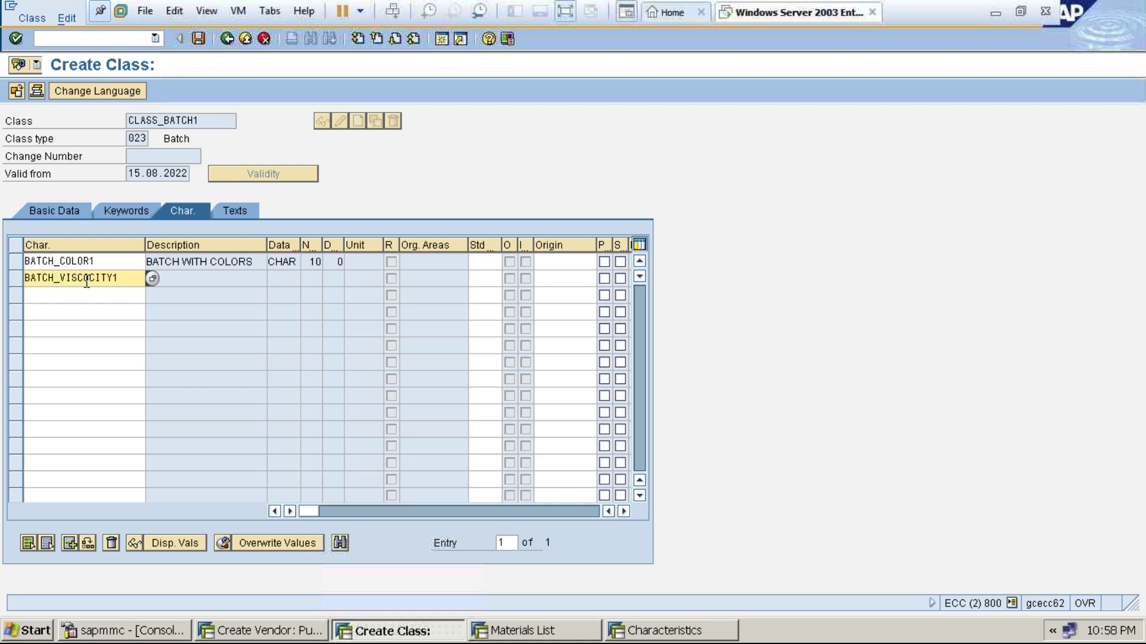
{"action": "key", "text": "Return"}
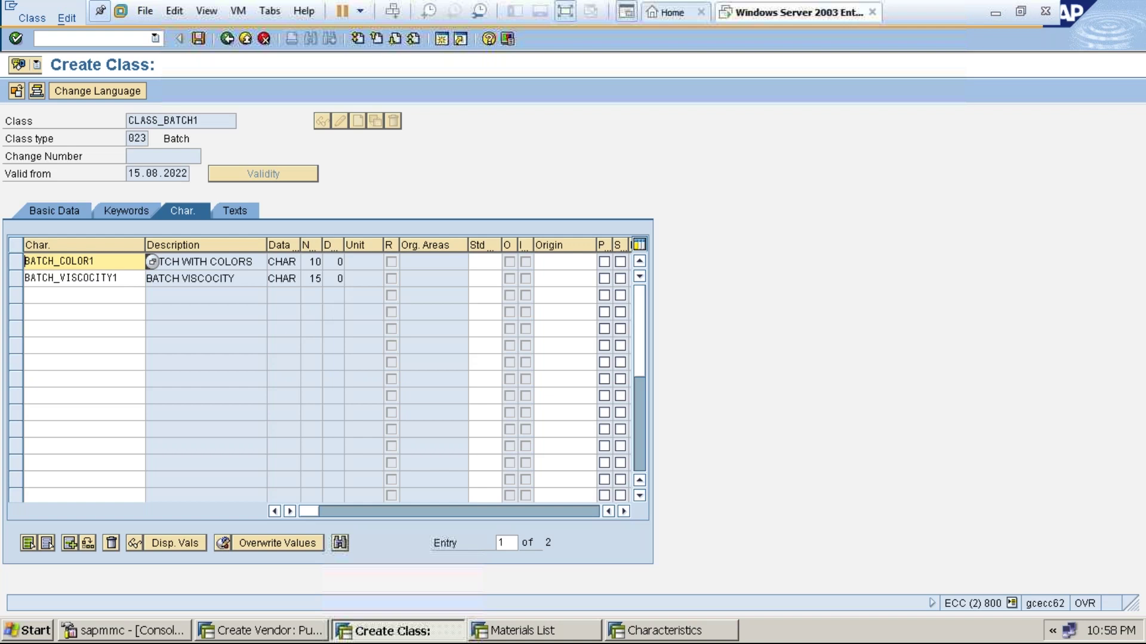
{"action": "left_click", "coordinate": [130, 279]}
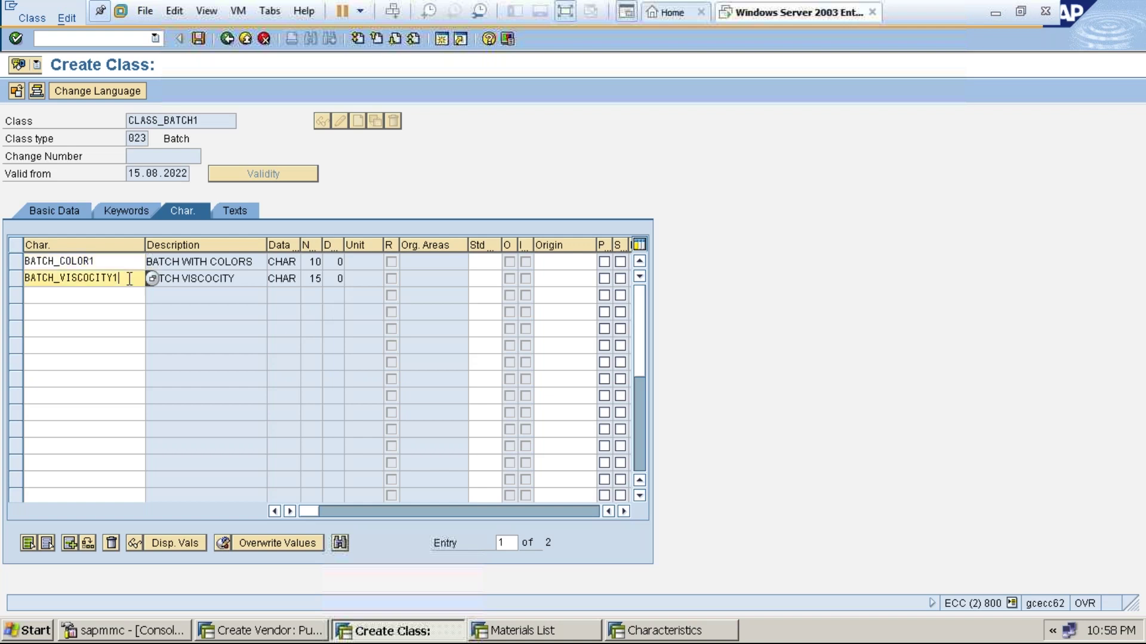
{"action": "key", "text": "BackSpace"}
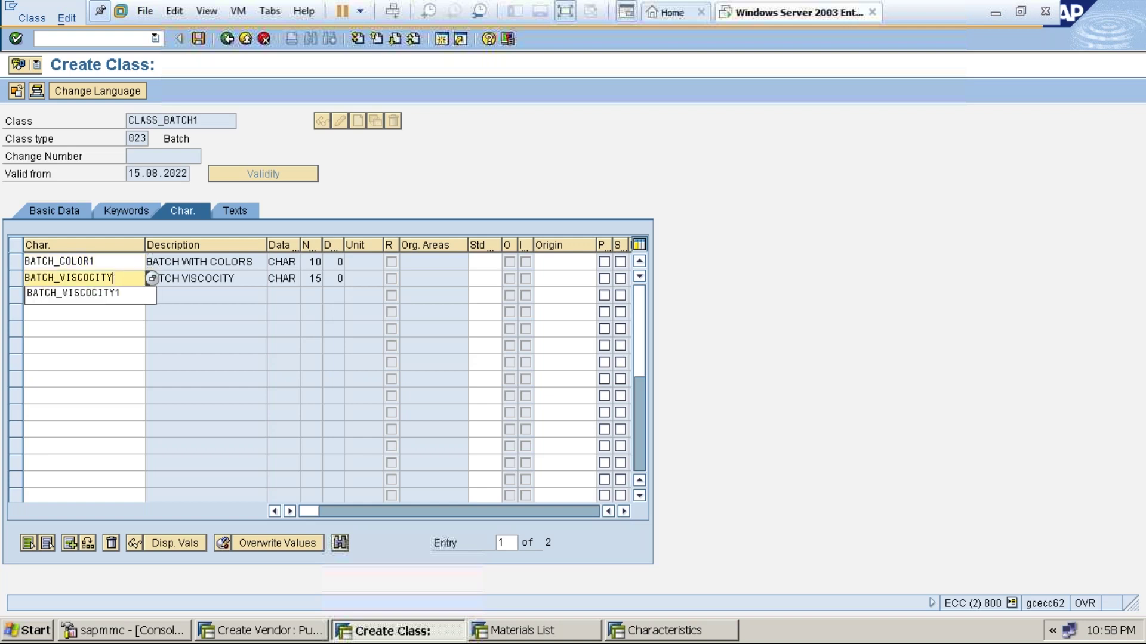
{"action": "key", "text": "Return"}
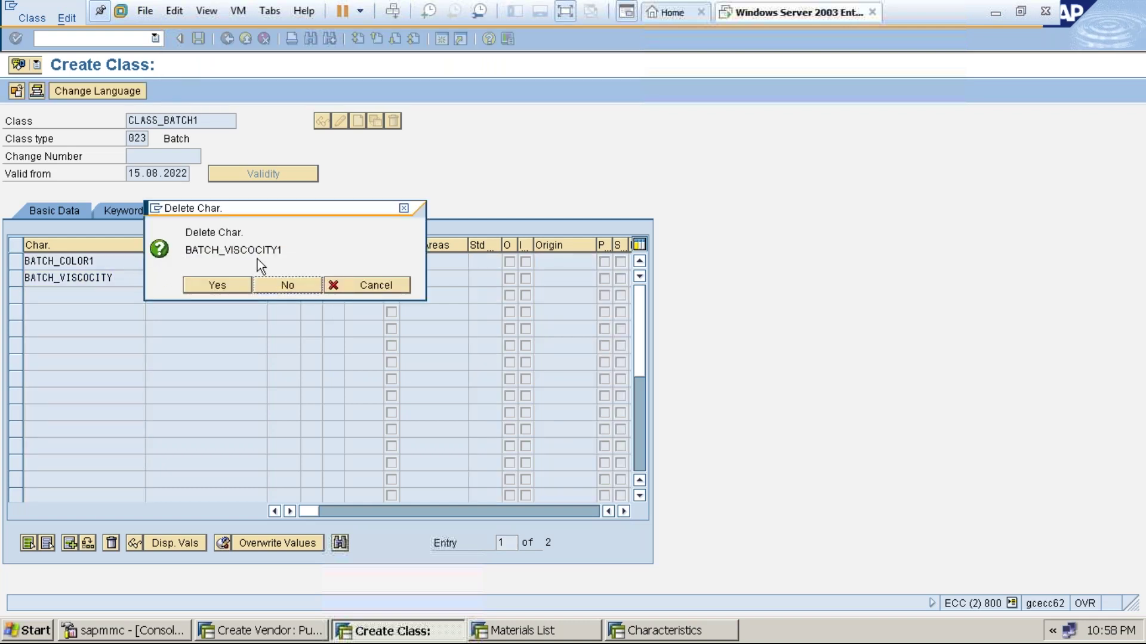
{"action": "left_click", "coordinate": [370, 285]}
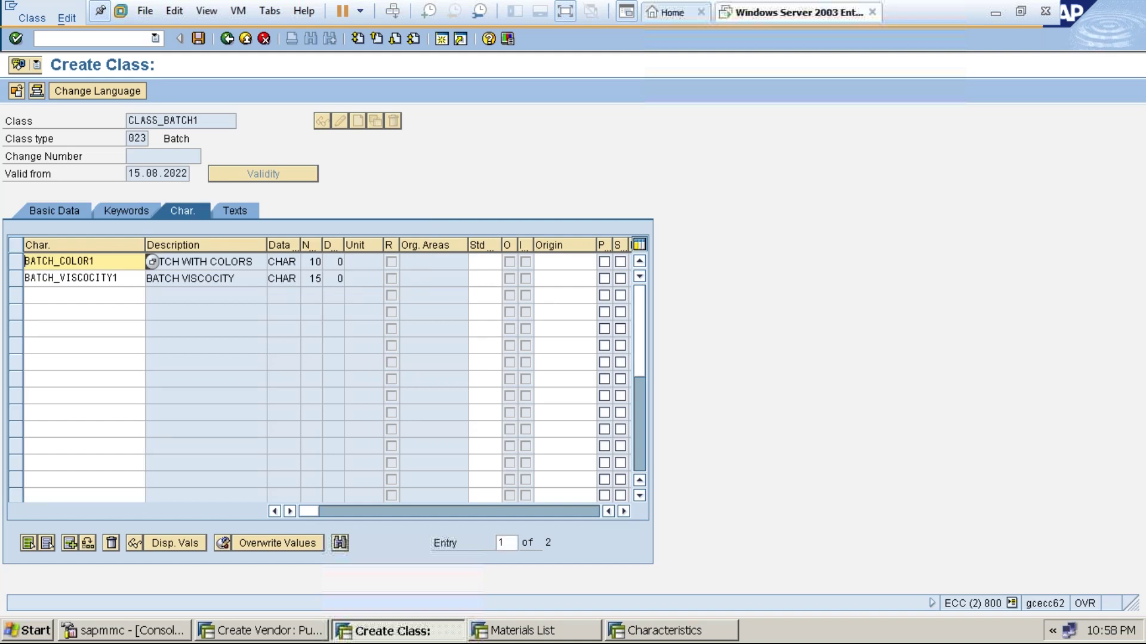
Save the class with its two characteristics and leave the transaction for the SAP Easy Access screen.
{"action": "key", "text": "Return"}
{"action": "left_click", "coordinate": [199, 39]}
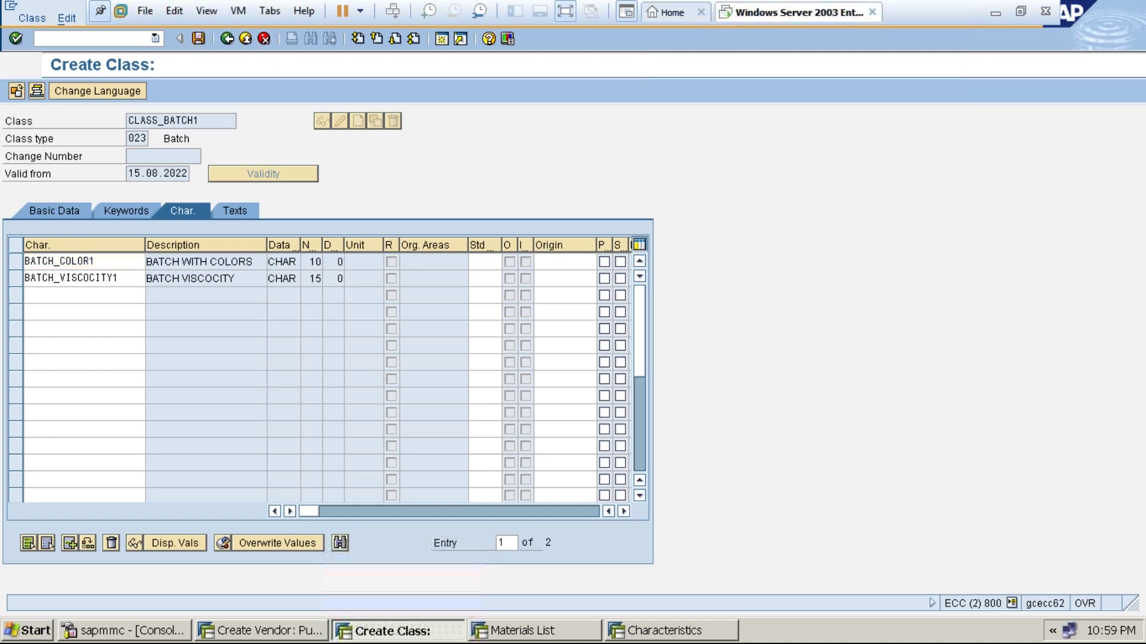
{"action": "left_click", "coordinate": [246, 39]}
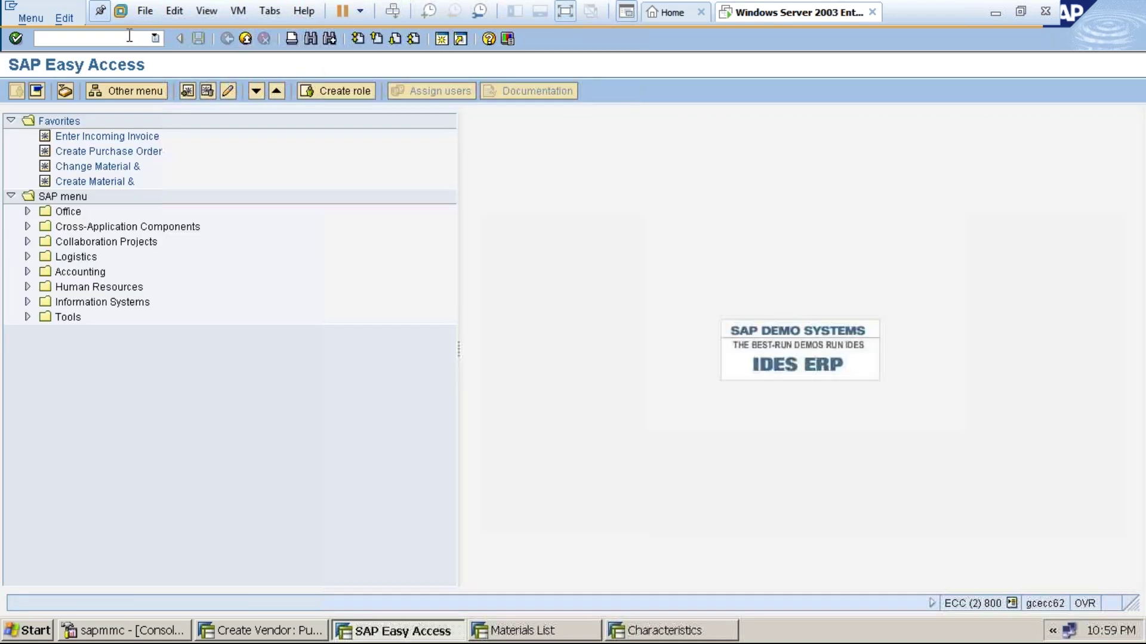
Start transaction MM01 for a Pharmaceuticals raw material and add the Classification view to the selected views.
{"action": "type", "text": "MM01"}
{"action": "key", "text": "Return"}
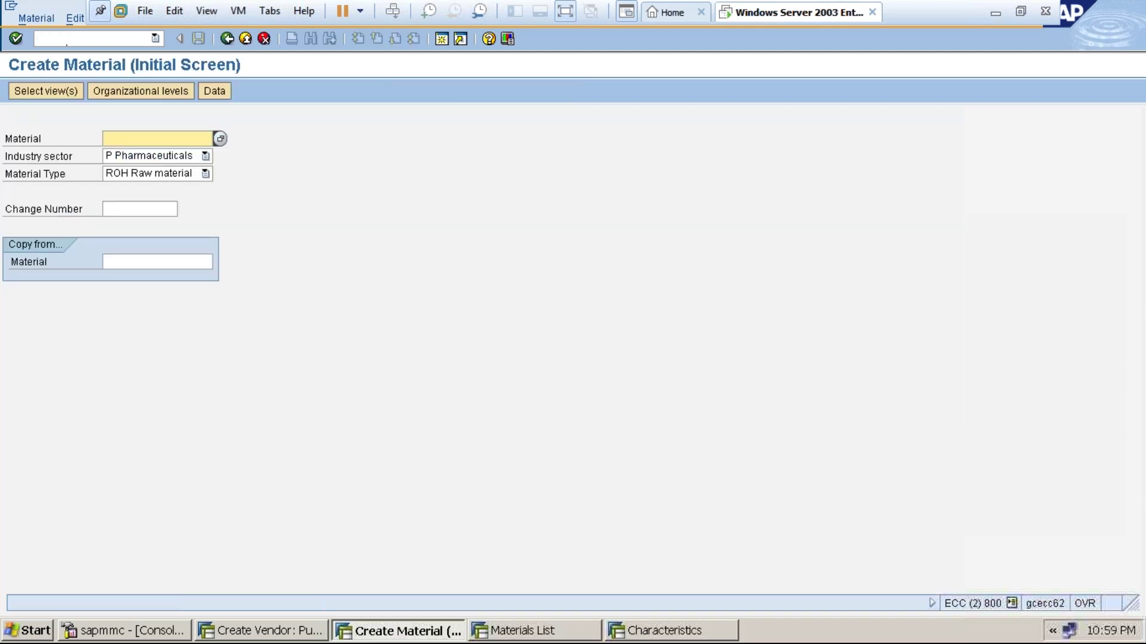
{"action": "key", "text": "Return"}
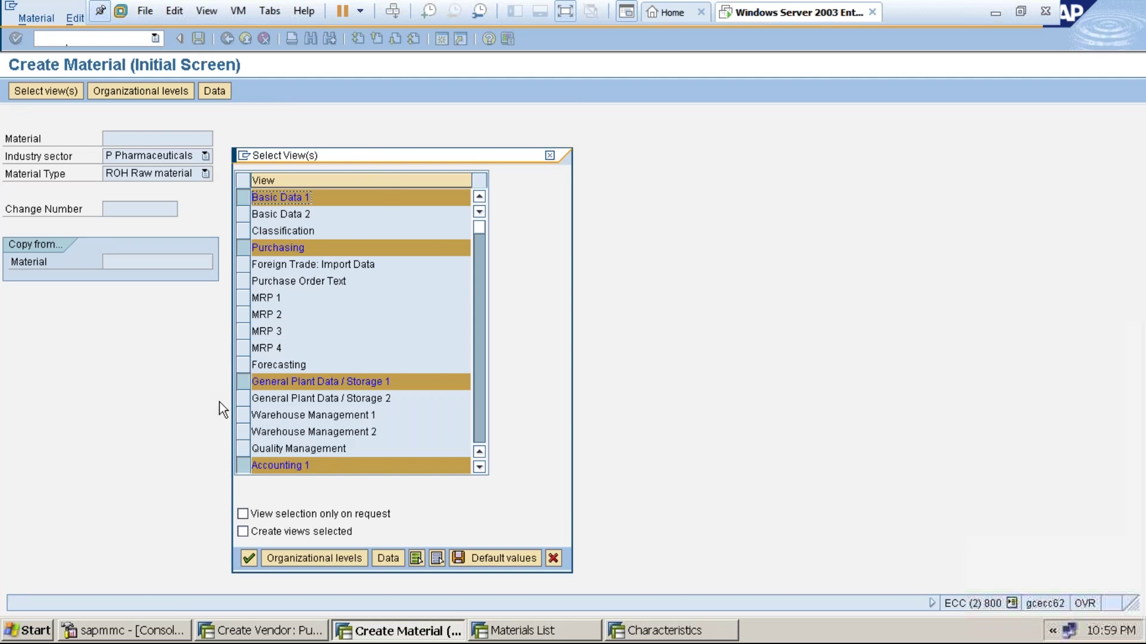
{"action": "left_click", "coordinate": [242, 231]}
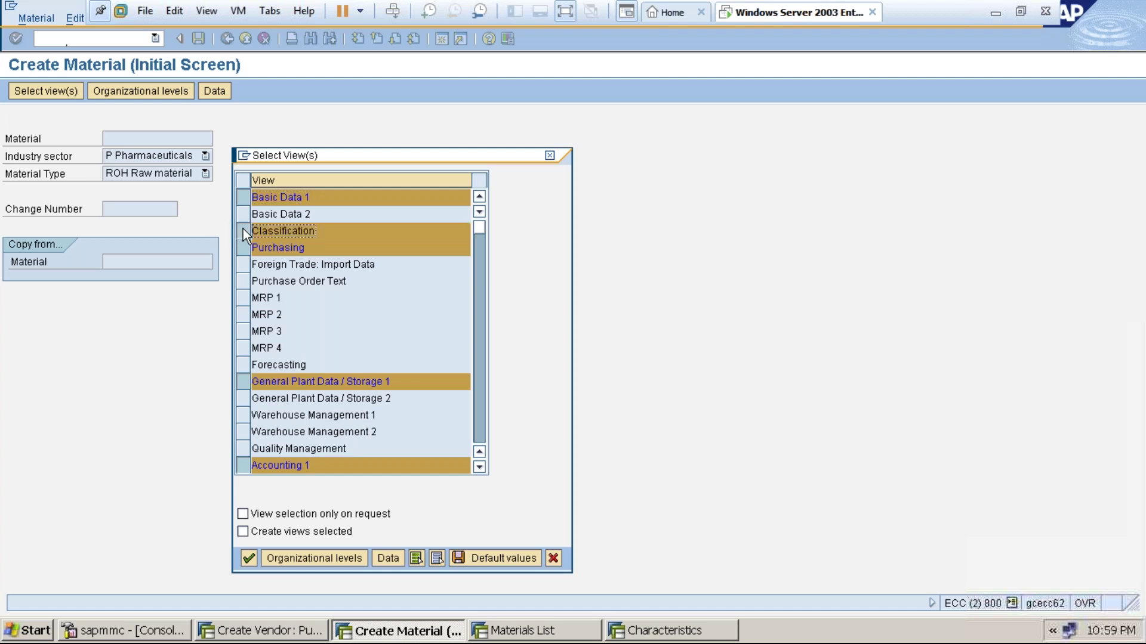
{"action": "key", "text": "Return"}
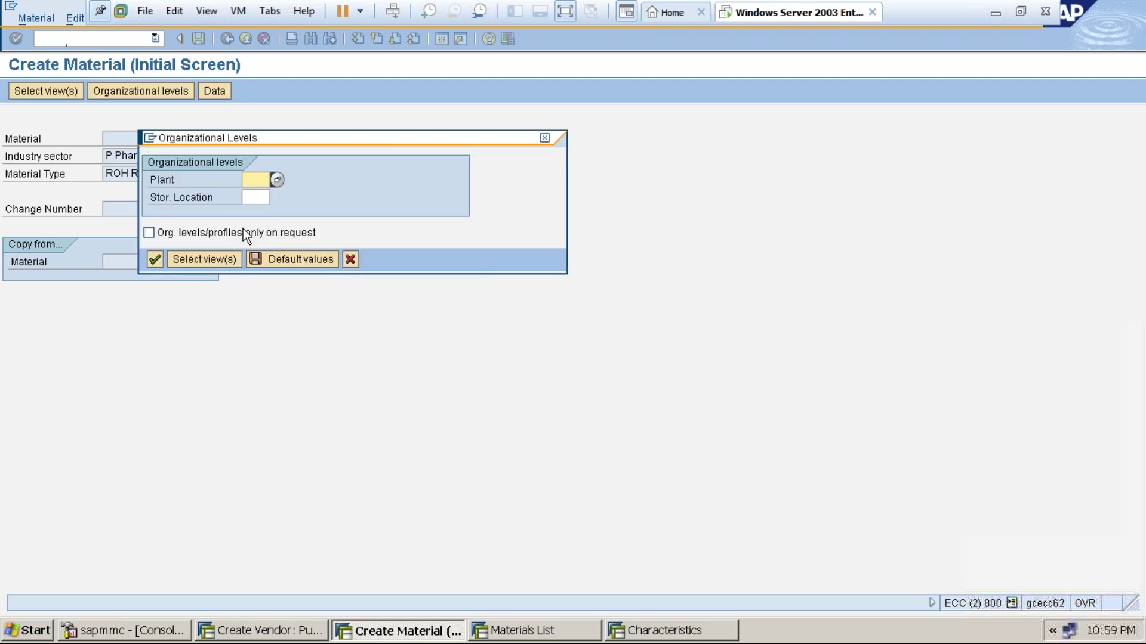
Set the organizational levels to plant 3000 and storage location 0001 and confirm them.
{"action": "type", "text": "3000"}
{"action": "key", "text": "Tab"}
{"action": "type", "text": "0001"}
{"action": "key", "text": "Return"}
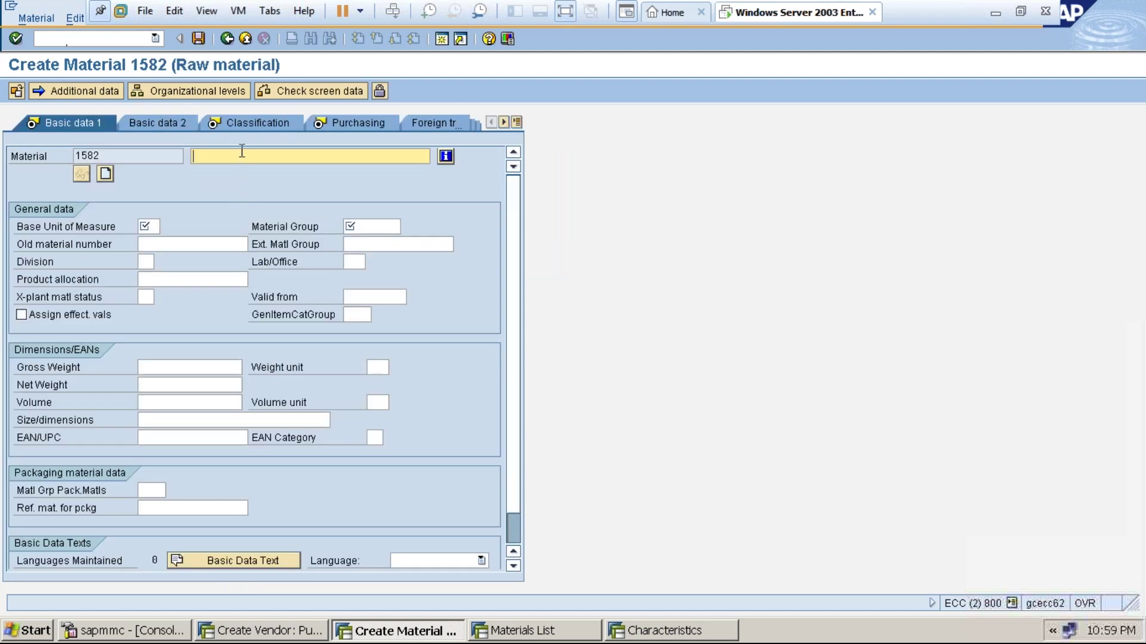
Describe the material as SULPHUR with base unit of measure KG and material group 004.
{"action": "type", "text": "P"}
{"action": "key", "text": "BackSpace"}
{"action": "type", "text": "SOL"}
{"action": "key", "text": "BackSpace"}
{"action": "key", "text": "BackSpace"}
{"action": "type", "text": "ULPHUR"}
{"action": "left_click", "coordinate": [146, 227]}
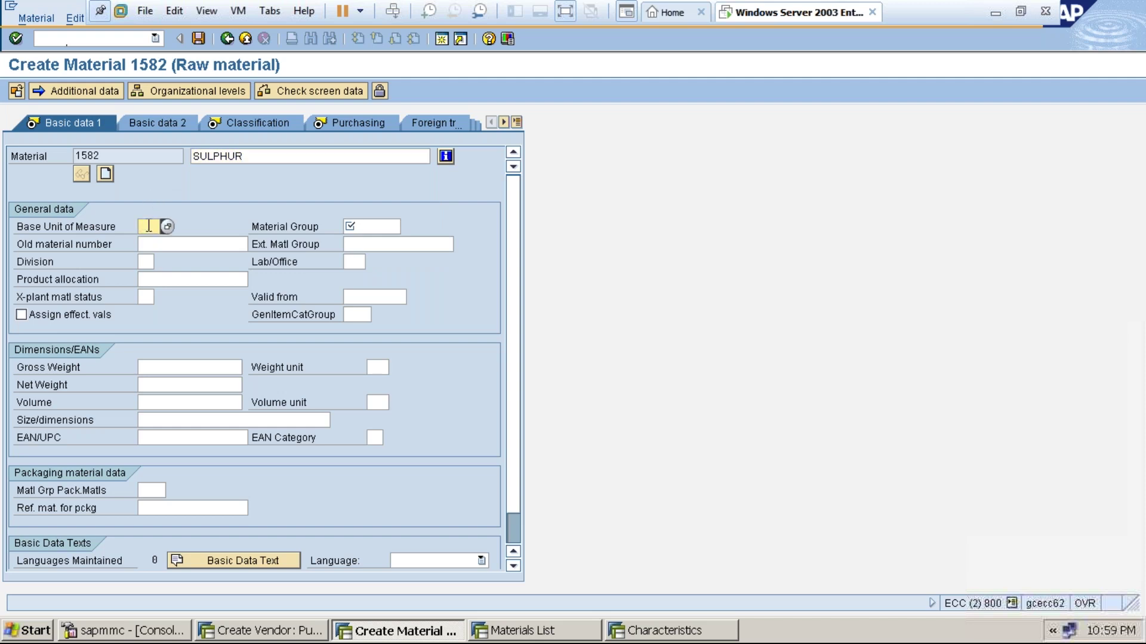
{"action": "type", "text": "KG"}
{"action": "left_click", "coordinate": [370, 229]}
{"action": "type", "text": "004"}
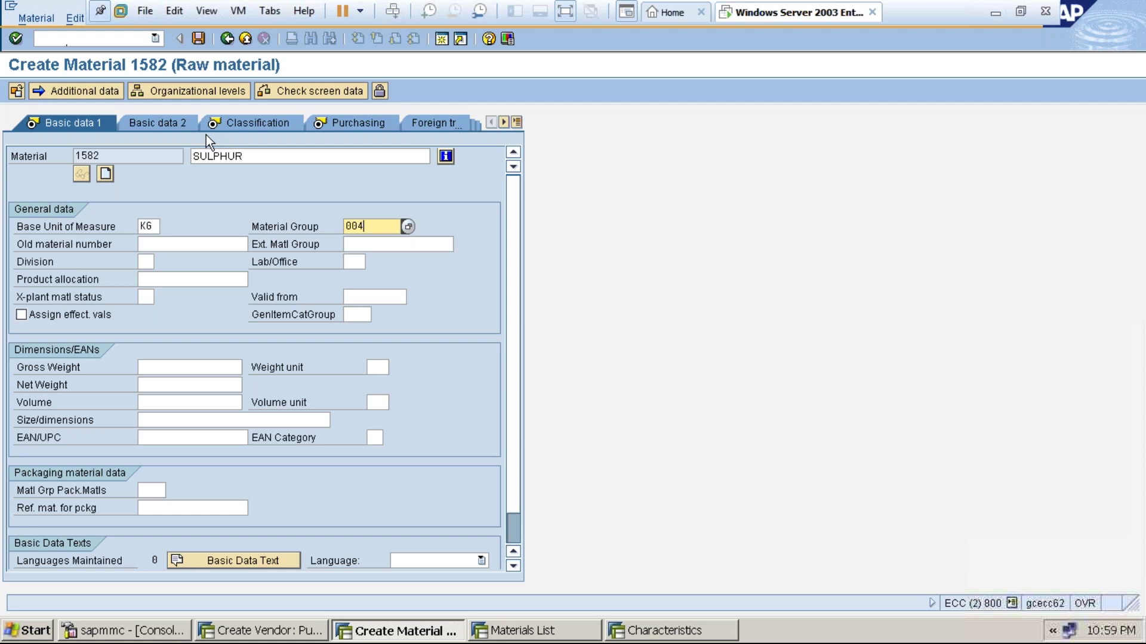
{"action": "key", "text": "Return"}
Open the material's batch classification for class type 023, then open and close the class search help.
{"action": "left_click", "coordinate": [239, 123]}
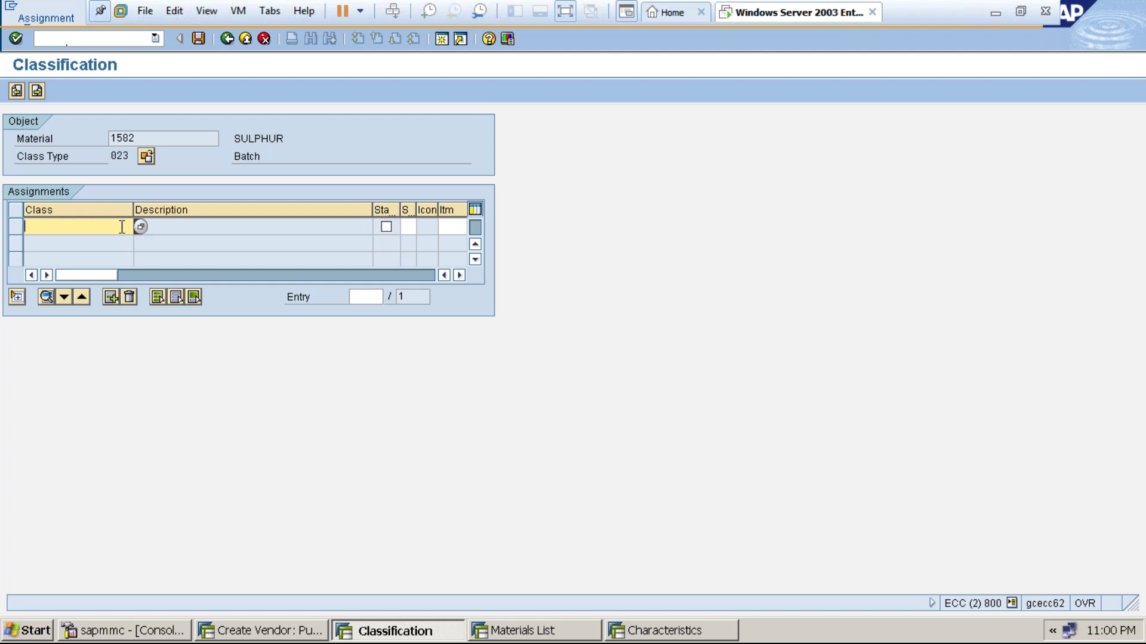
{"action": "left_click", "coordinate": [141, 228]}
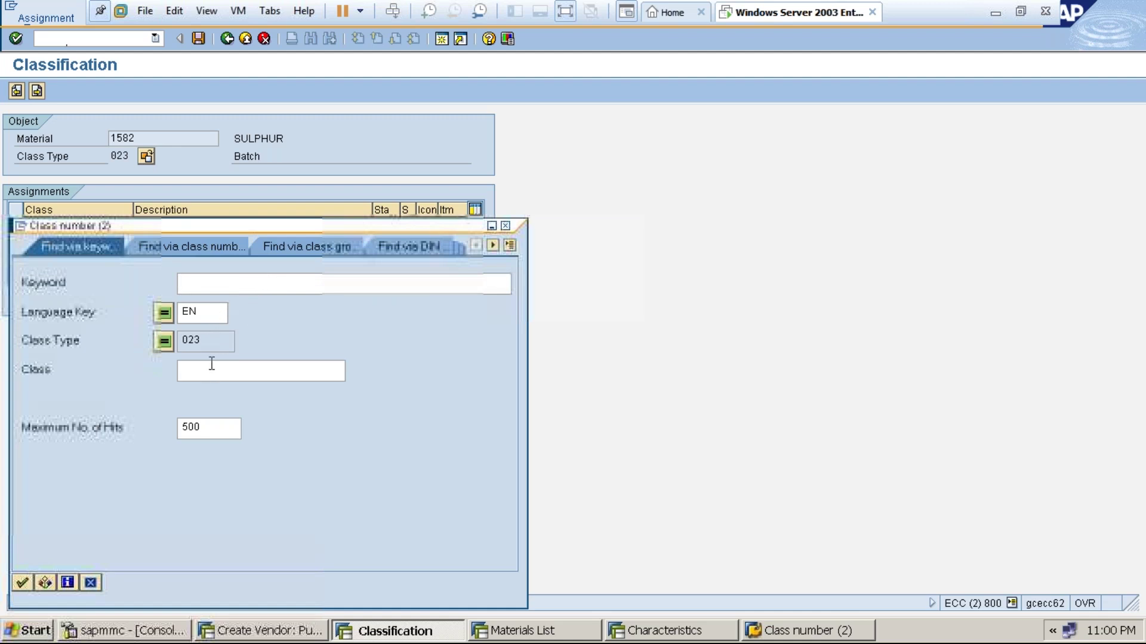
{"action": "left_click", "coordinate": [505, 225]}
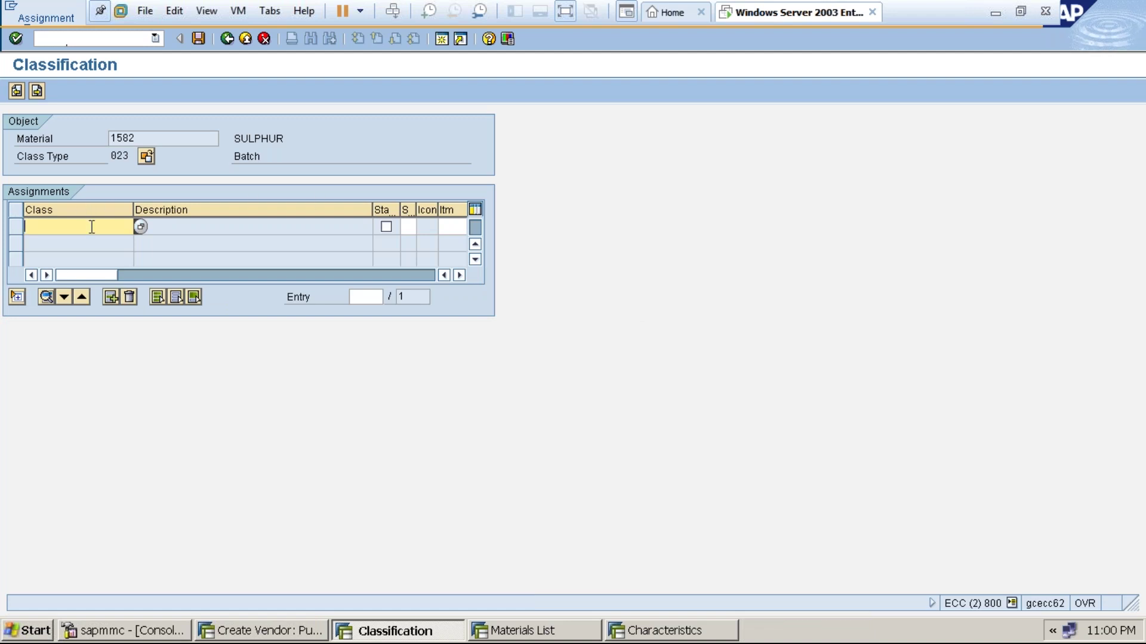
Leave the characteristics transaction in the other session and start CL01 there to get the class name CLASS_BATCH1.
{"action": "left_click", "coordinate": [680, 633]}
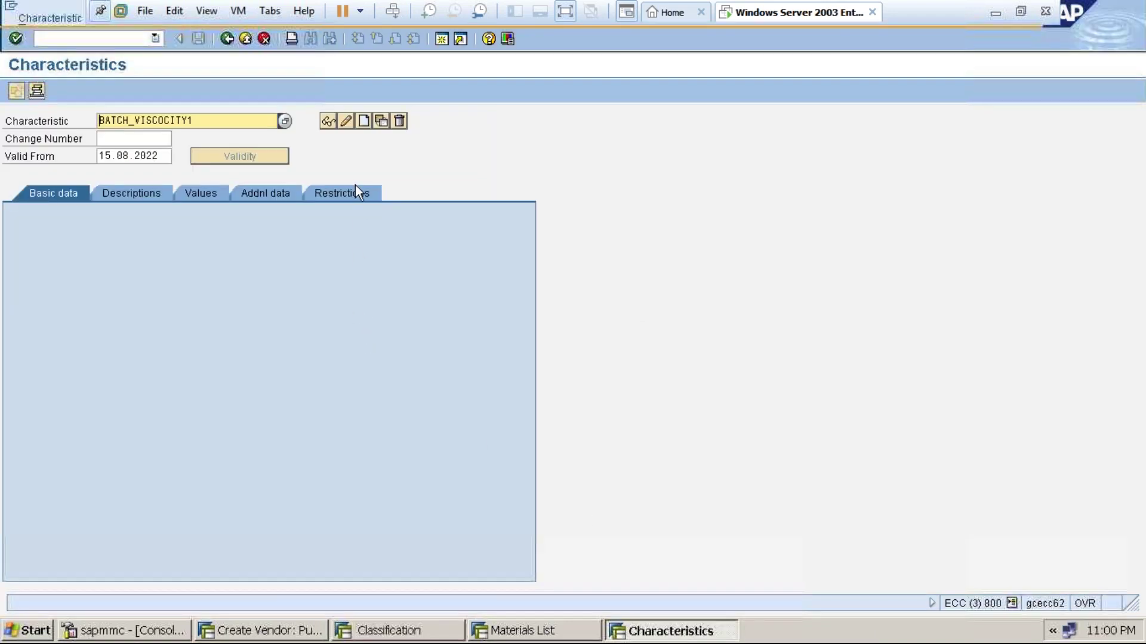
{"action": "left_click", "coordinate": [264, 39]}
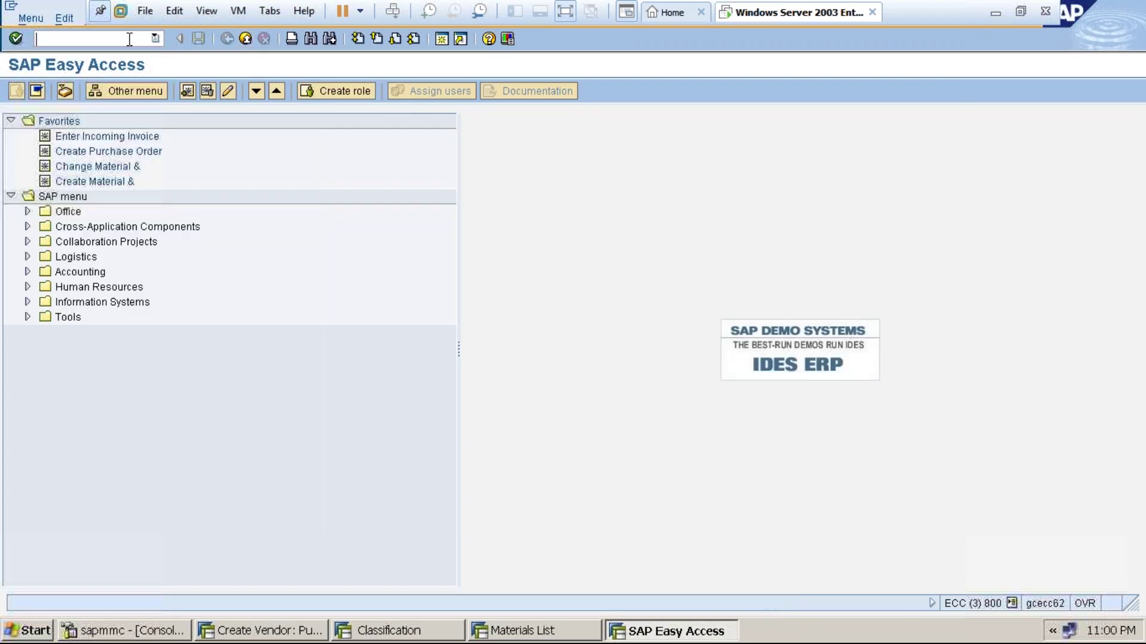
{"action": "type", "text": "CL01"}
{"action": "key", "text": "Return"}
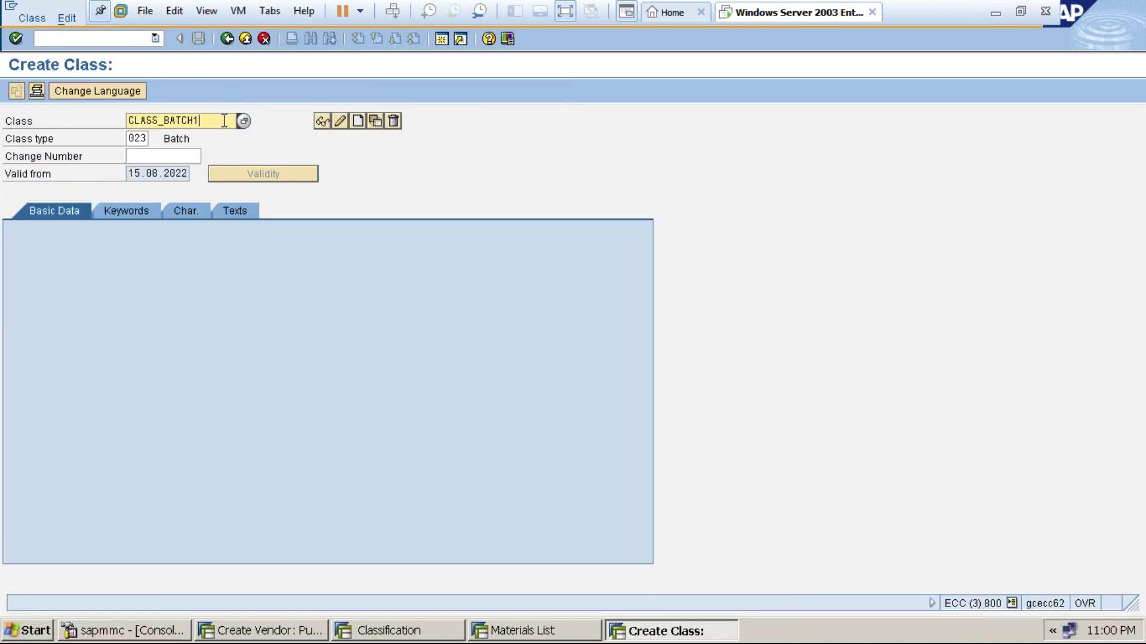
{"action": "left_click", "coordinate": [225, 121]}
Return to the SULPHUR material's classification and assign the class CLASS_BATCH1 to it.
{"action": "left_click", "coordinate": [431, 631]}
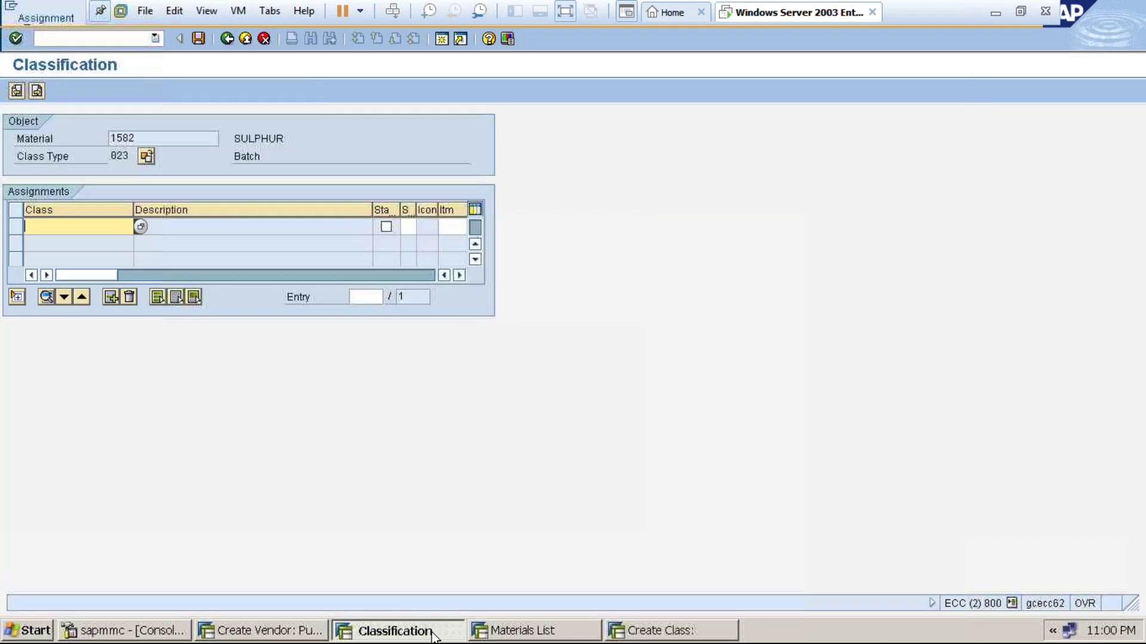
{"action": "type", "text": "CLASS_BATCH1"}
{"action": "key", "text": "Return"}
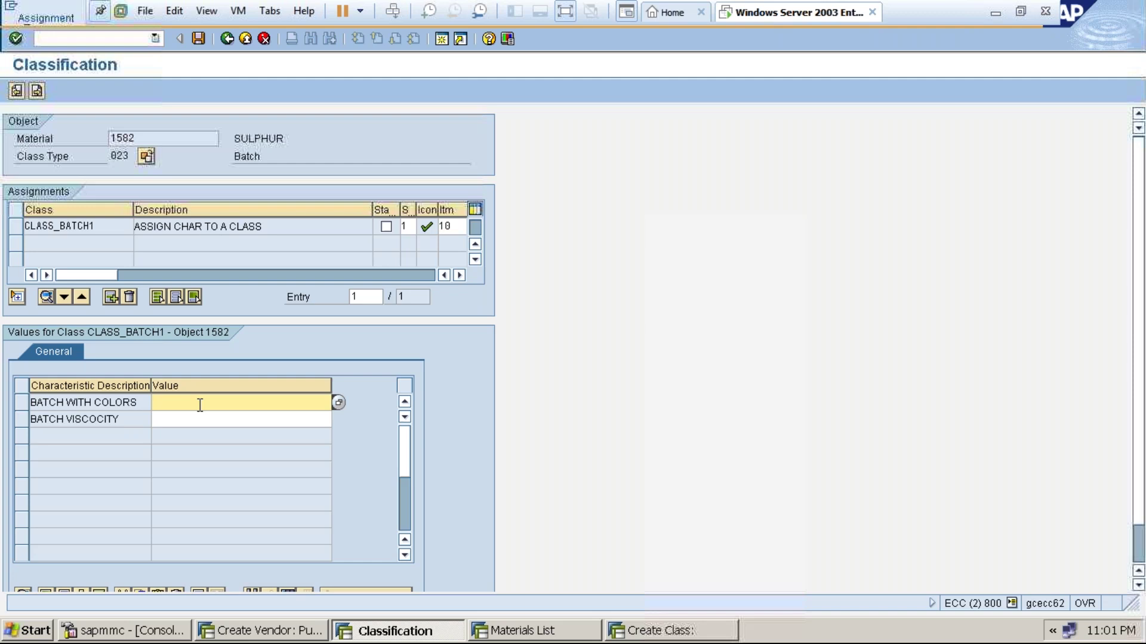
Assign the values PINK, YELLOW, BLUE and GREEN to the BATCH WITH COLORS characteristic.
{"action": "left_click", "coordinate": [337, 403]}
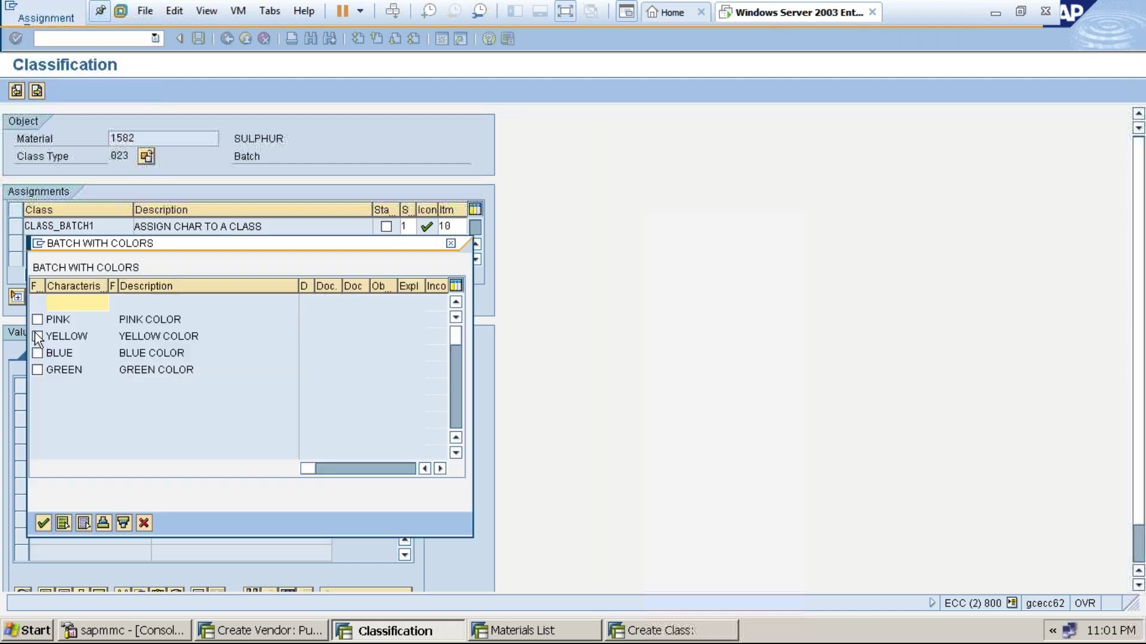
{"action": "left_click", "coordinate": [37, 320]}
{"action": "left_click", "coordinate": [37, 336]}
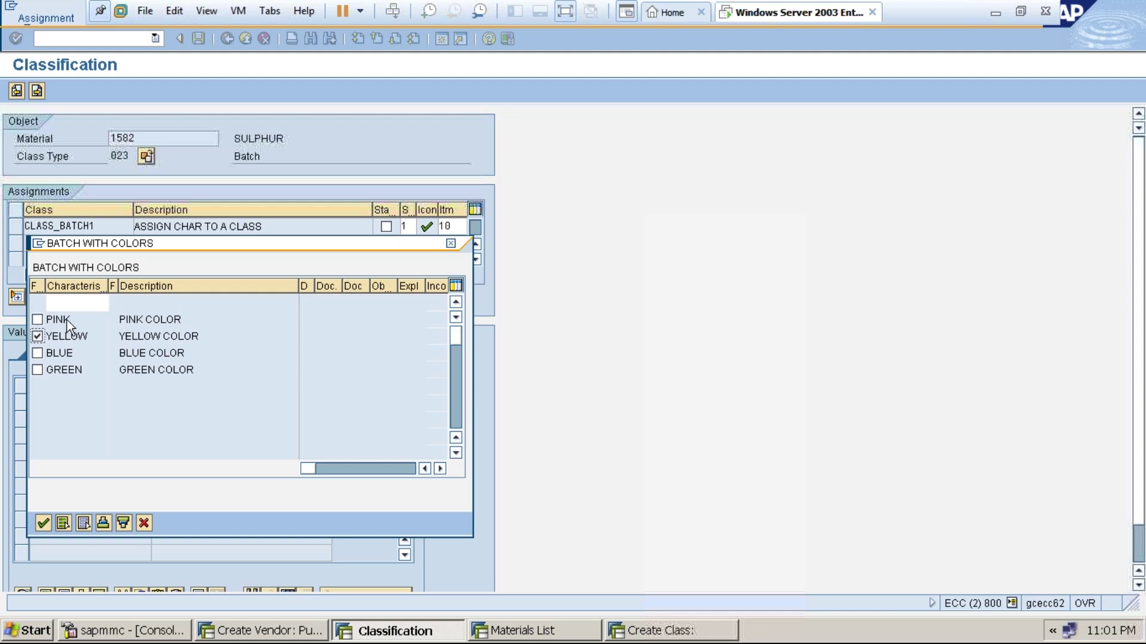
{"action": "left_click", "coordinate": [37, 319]}
{"action": "left_click", "coordinate": [37, 353]}
{"action": "left_click", "coordinate": [37, 370]}
{"action": "left_click", "coordinate": [43, 524]}
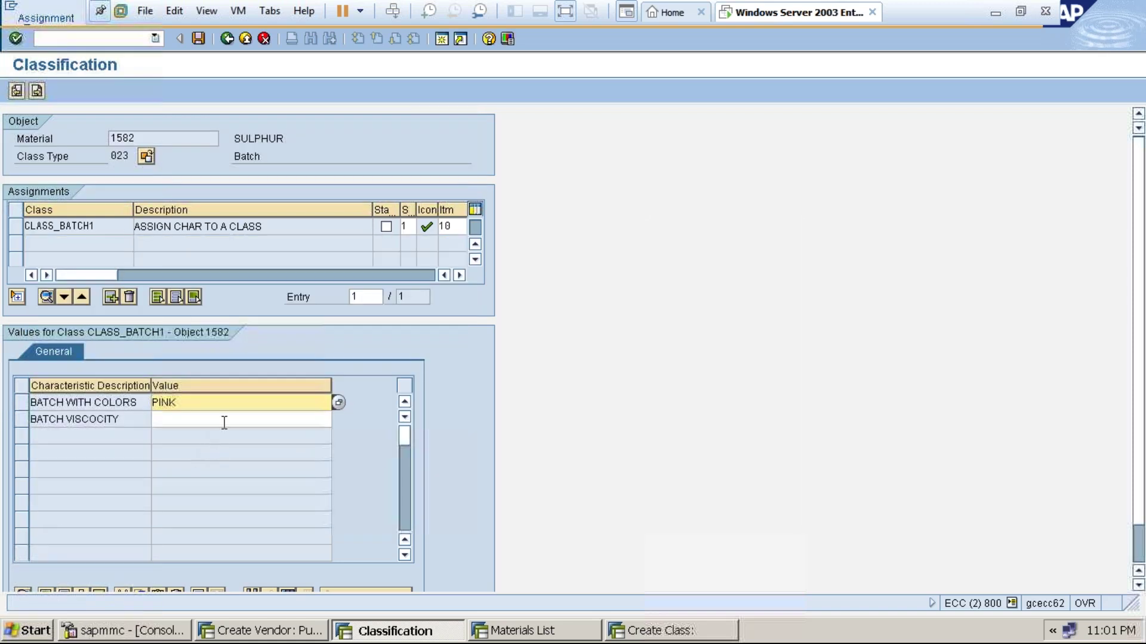
Assign the ranges 0.01 - 0.10, 0.11 - 0.50 and 0.51 - 1.00 to BATCH VISCOCITY and continue to the purchasing data.
{"action": "left_click", "coordinate": [226, 421]}
{"action": "left_click", "coordinate": [338, 421]}
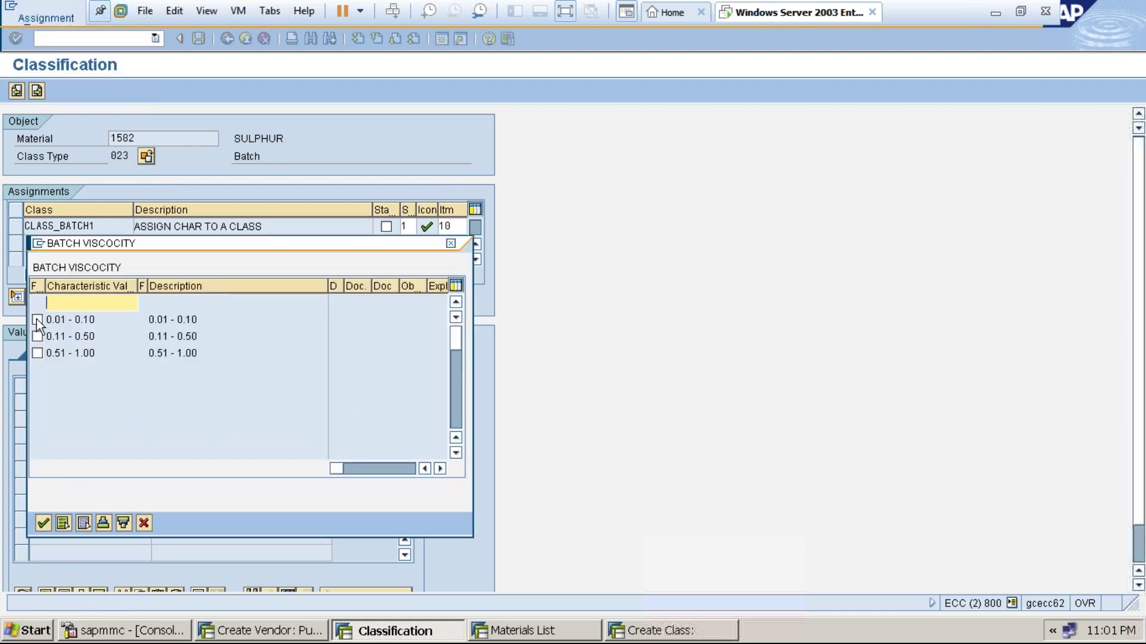
{"action": "left_click", "coordinate": [37, 320]}
{"action": "left_click", "coordinate": [37, 336]}
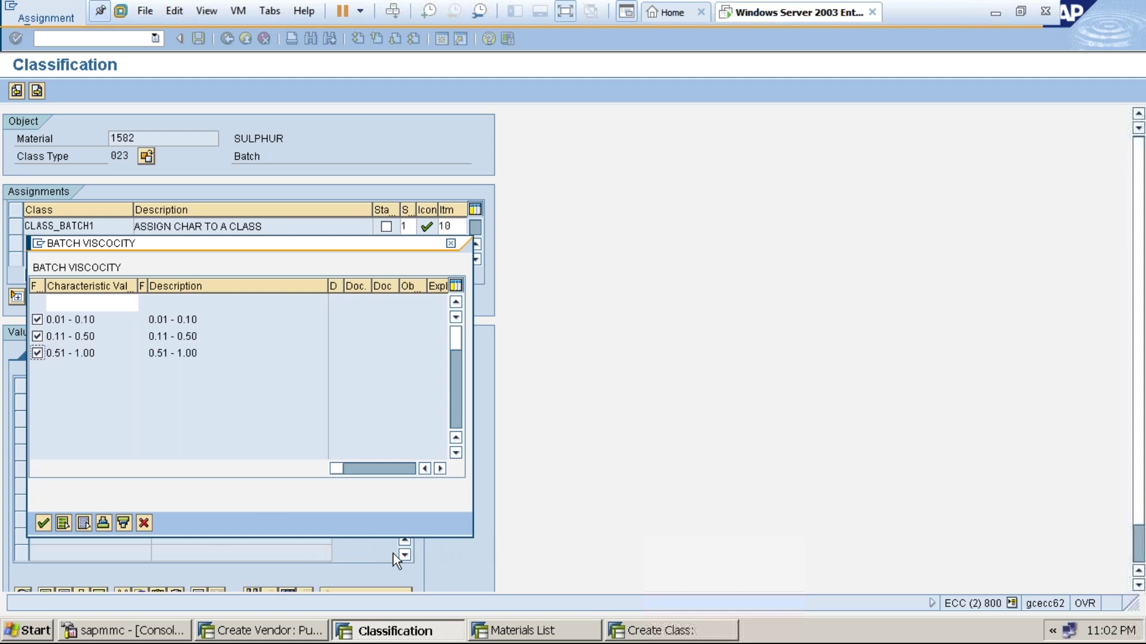
{"action": "left_click", "coordinate": [43, 523]}
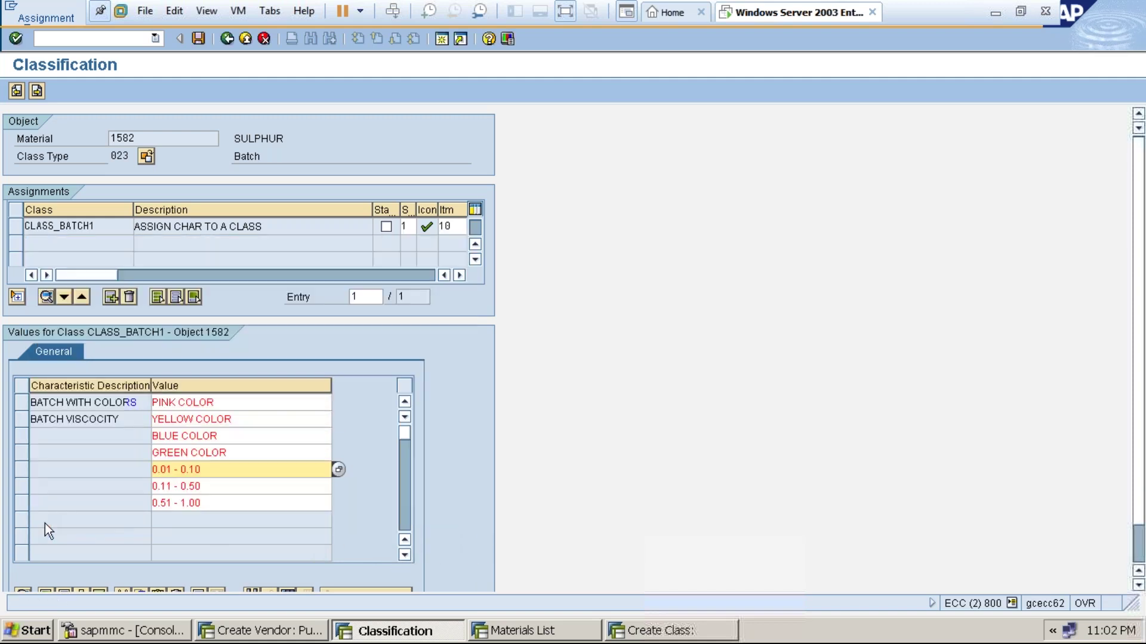
{"action": "left_click", "coordinate": [37, 91]}
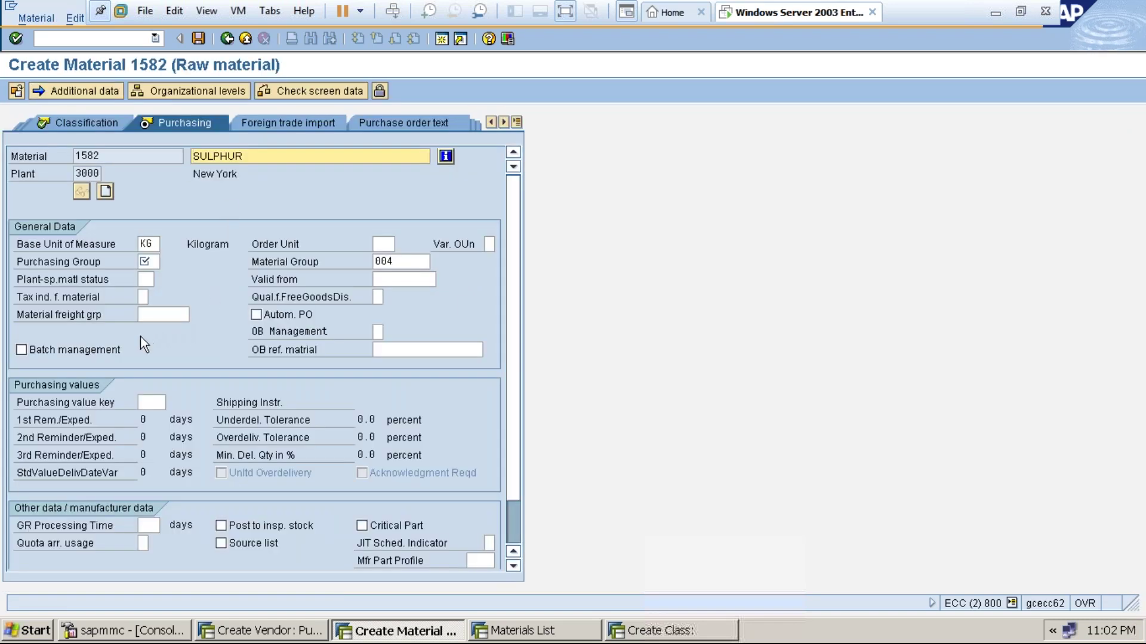
Activate batch management and set purchasing group 000 for the material, then continue through the plant storage data to the accounting data.
{"action": "left_click", "coordinate": [27, 351]}
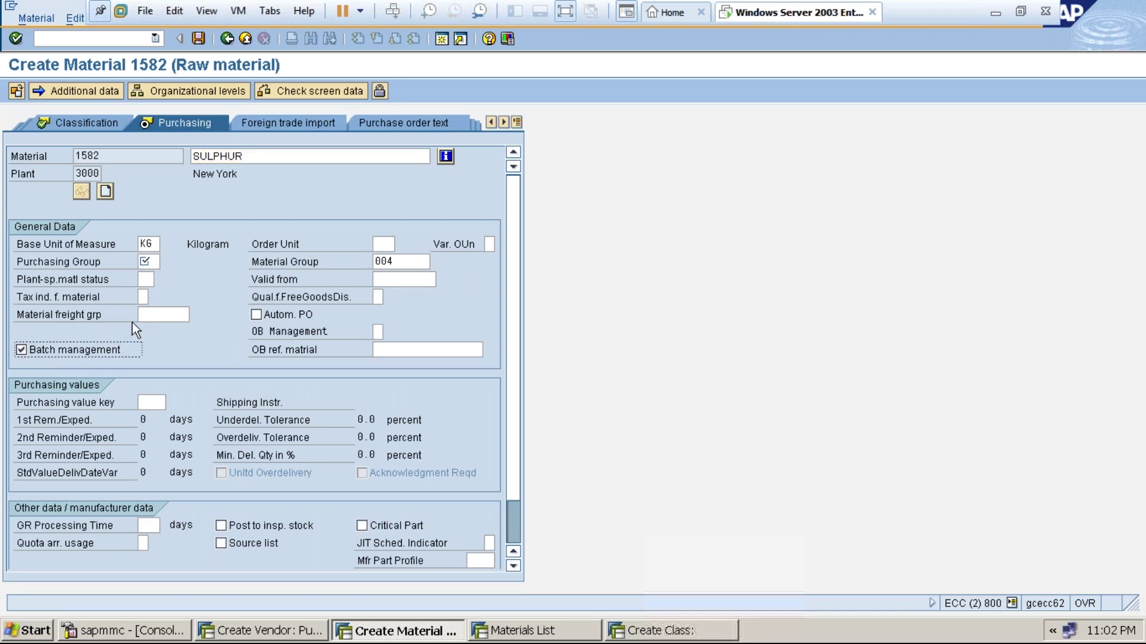
{"action": "left_click", "coordinate": [154, 261]}
{"action": "type", "text": "000"}
{"action": "key", "text": "Return"}
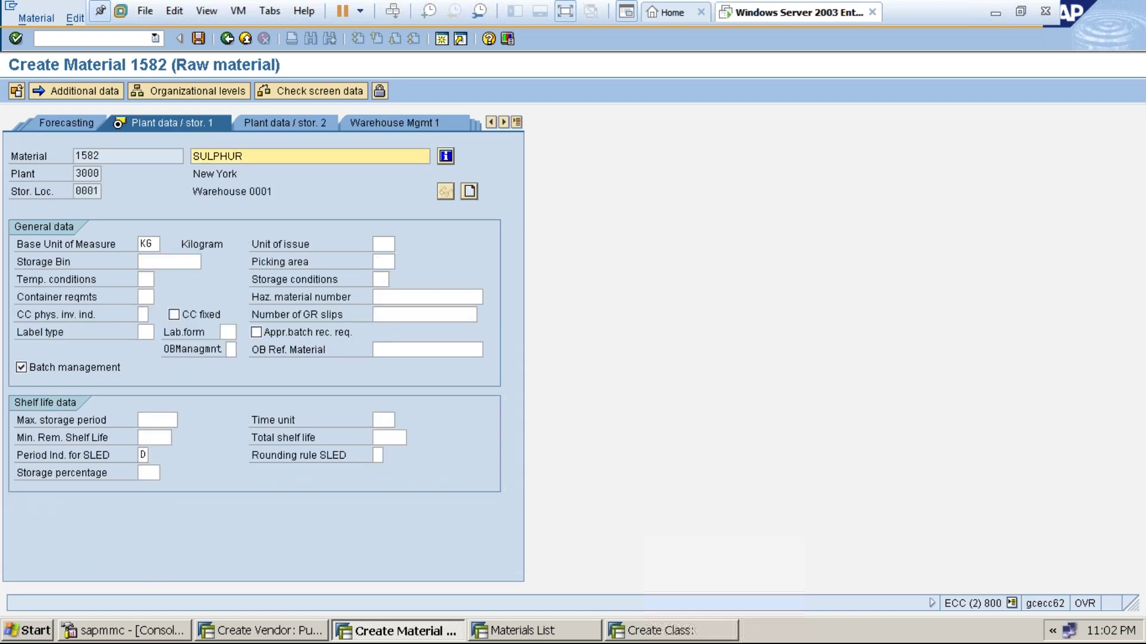
{"action": "key", "text": "Return"}
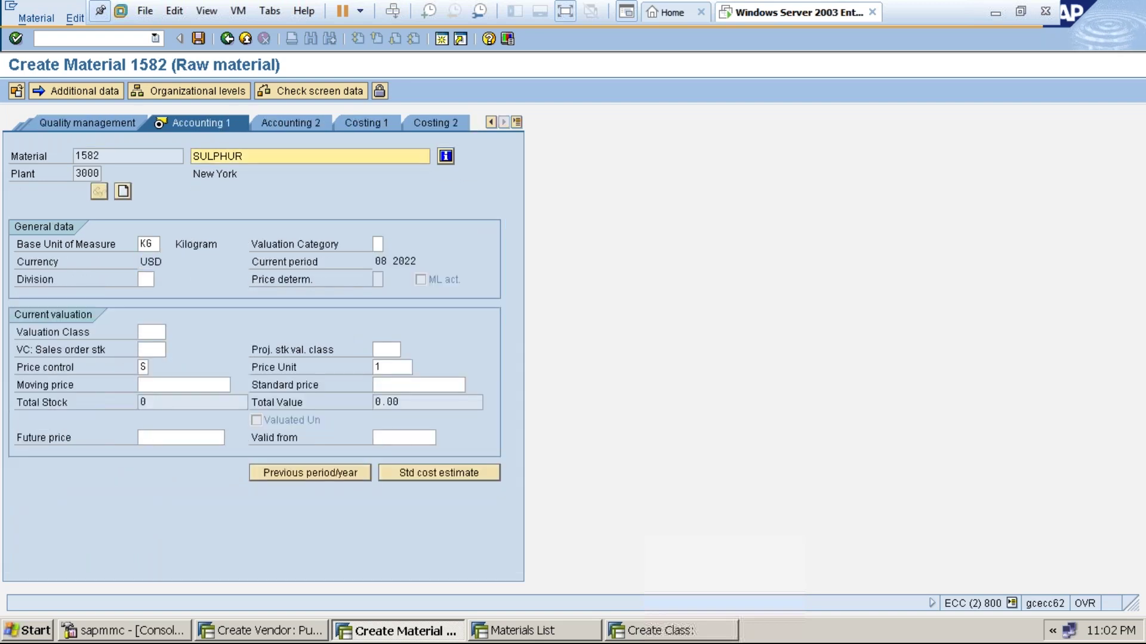
Set the material's valuation class to 3000 and save the new material.
{"action": "left_click", "coordinate": [152, 332]}
{"action": "type", "text": "3000"}
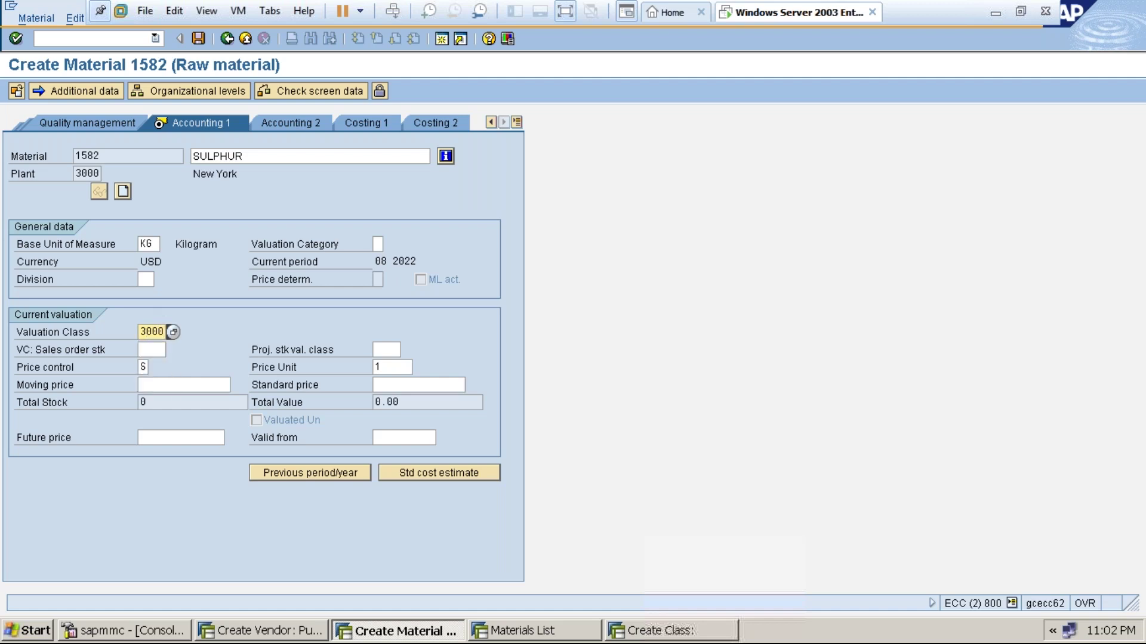
{"action": "key", "text": "Return"}
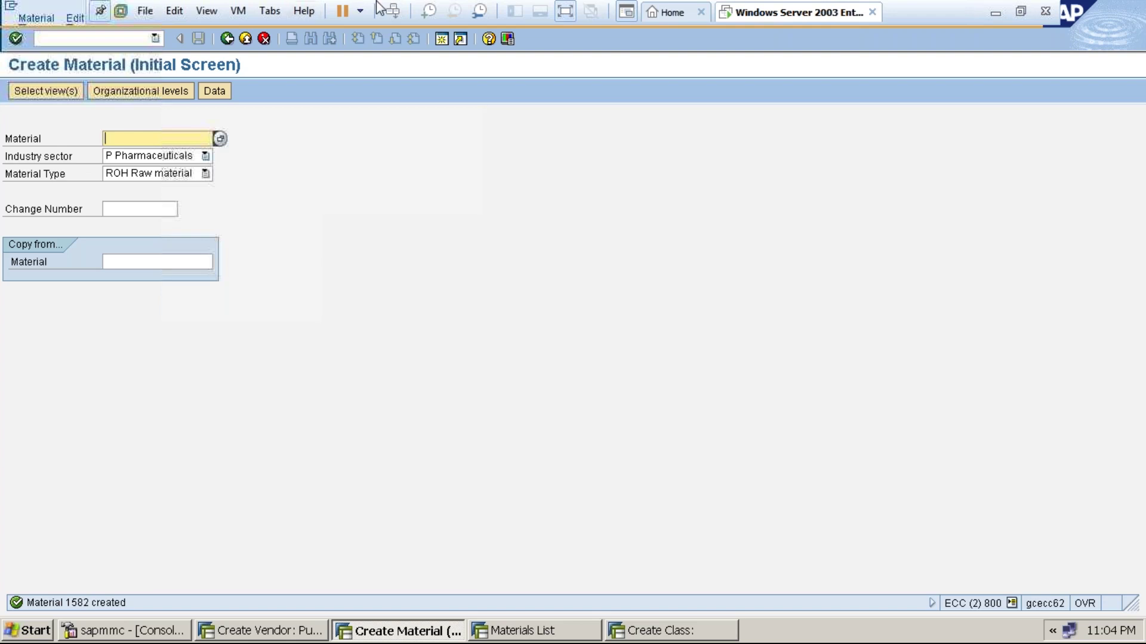
Leave material creation and start transaction ME21N for a new purchase order.
{"action": "left_click", "coordinate": [225, 38]}
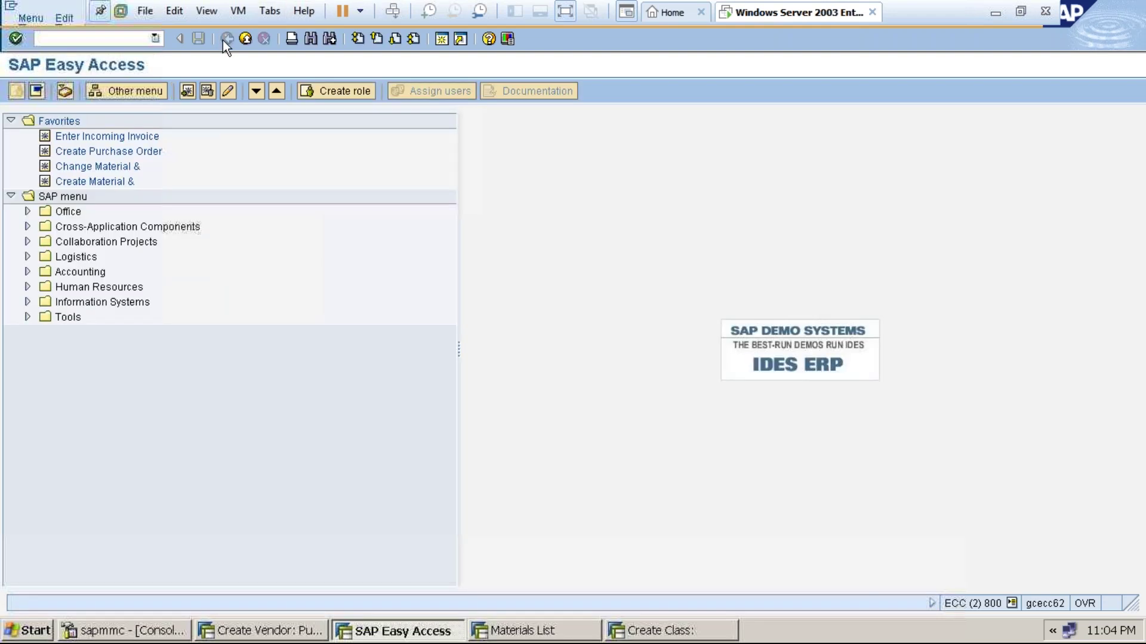
{"action": "left_click", "coordinate": [310, 41]}
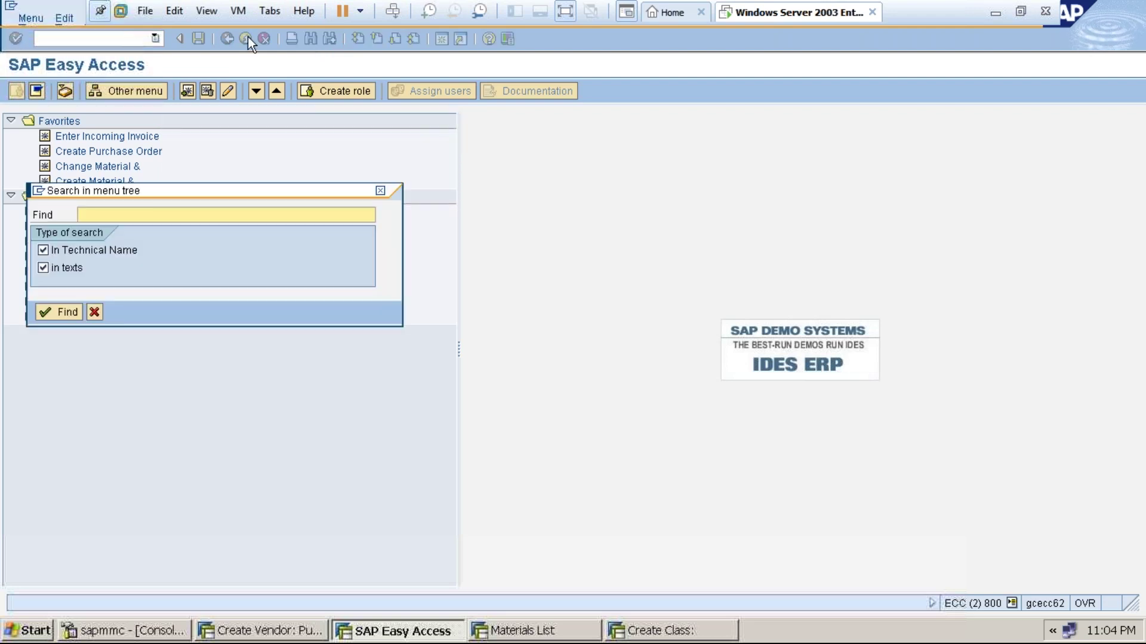
{"action": "left_click", "coordinate": [380, 190]}
{"action": "left_click", "coordinate": [99, 37]}
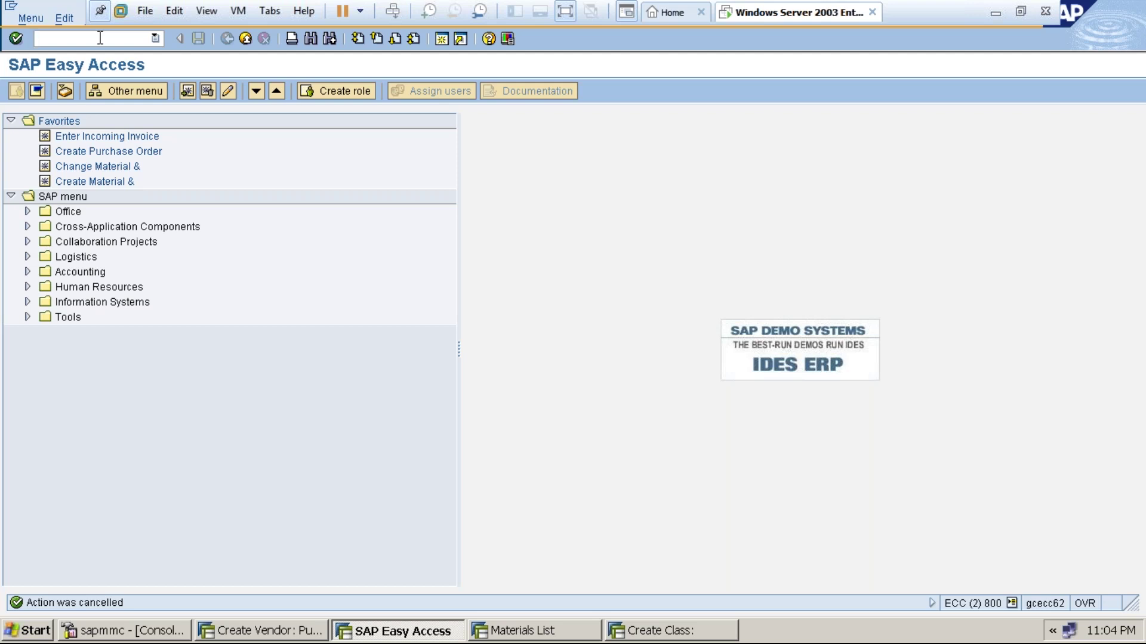
{"action": "type", "text": "me21n"}
{"action": "key", "text": "Return"}
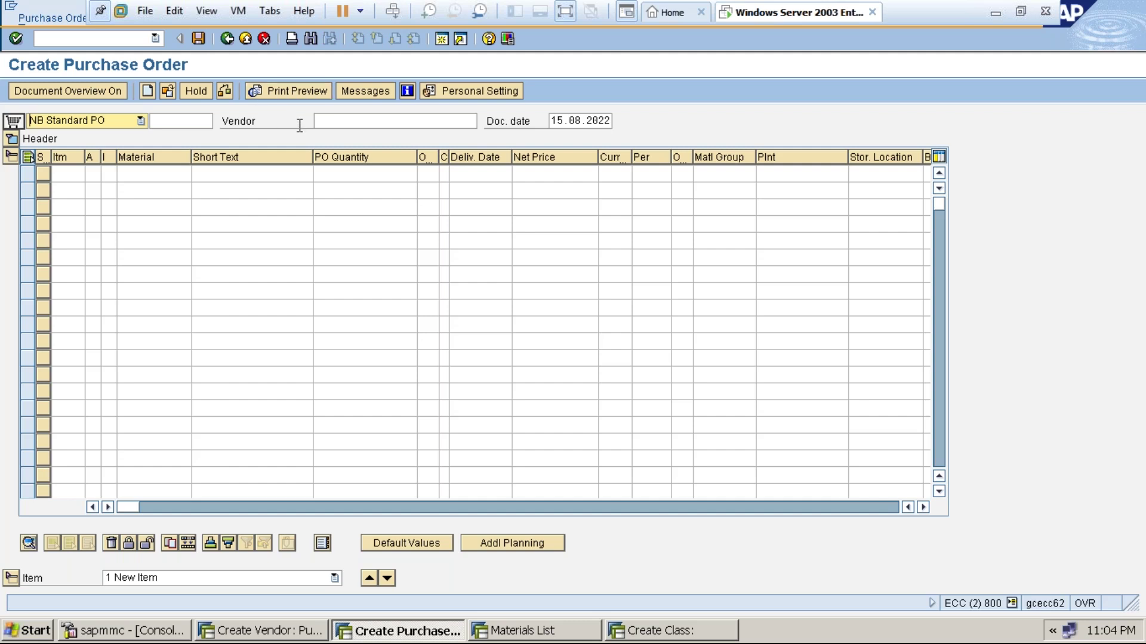
Set vendor 3000, purchasing organization 3000 and purchasing group 000 for the purchase order.
{"action": "left_click", "coordinate": [357, 118]}
{"action": "type", "text": "3000"}
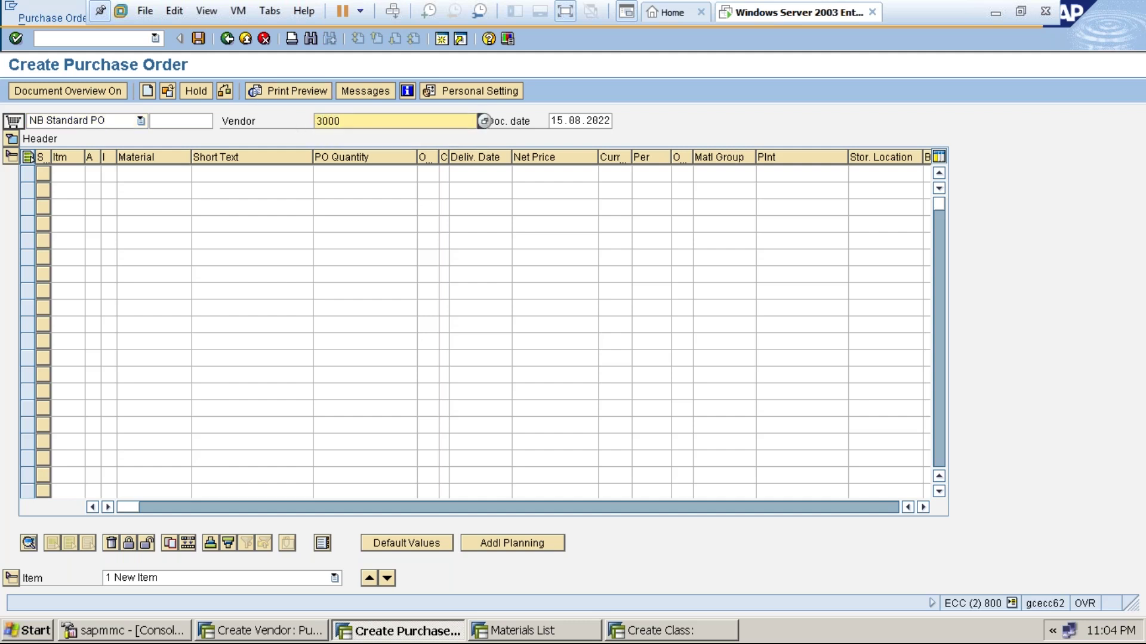
{"action": "key", "text": "Return"}
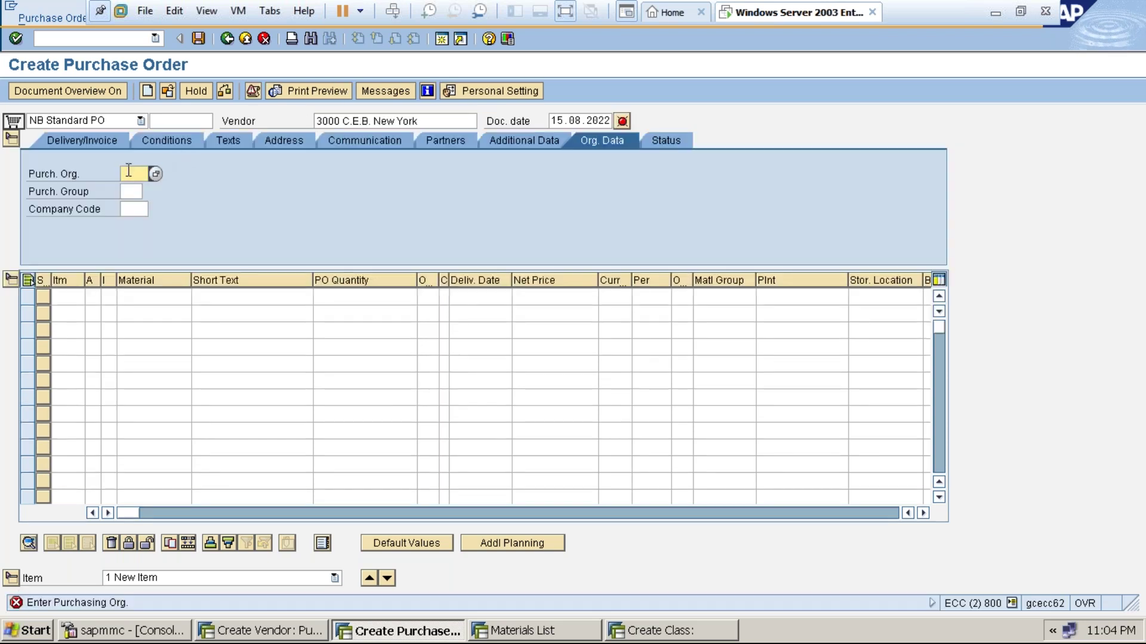
{"action": "type", "text": "3000"}
{"action": "left_click", "coordinate": [128, 191]}
{"action": "type", "text": "000"}
{"action": "key", "text": "Return"}
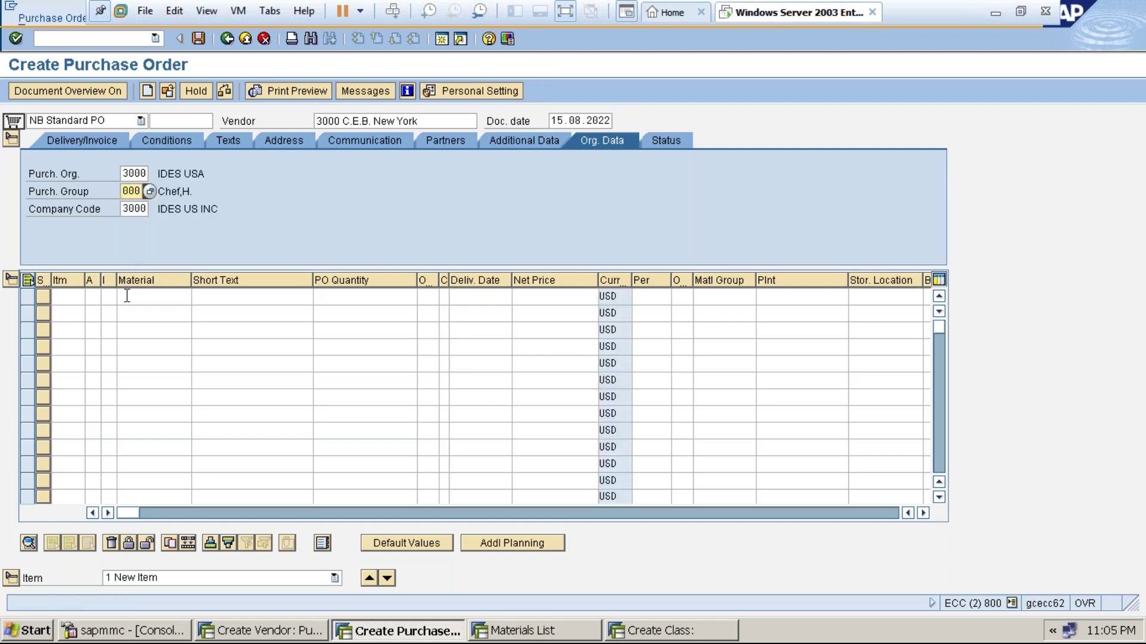
Enter material 1582 as the first order item with a quantity of 100 KG and a net price of 100 USD.
{"action": "left_click", "coordinate": [127, 296]}
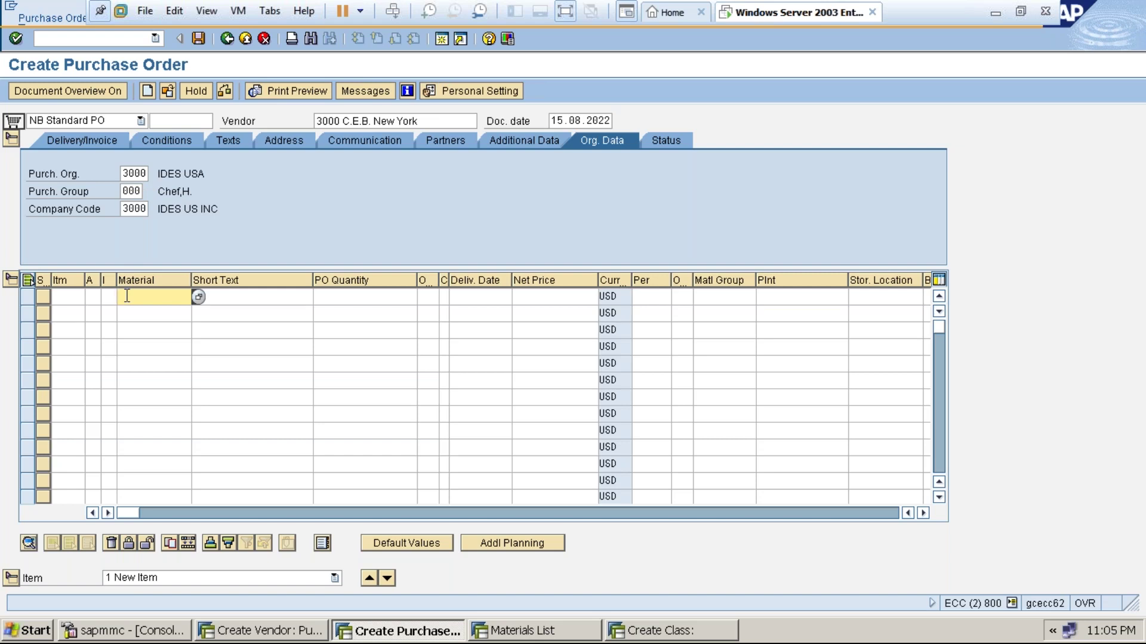
{"action": "type", "text": "1582"}
{"action": "key", "text": "Return"}
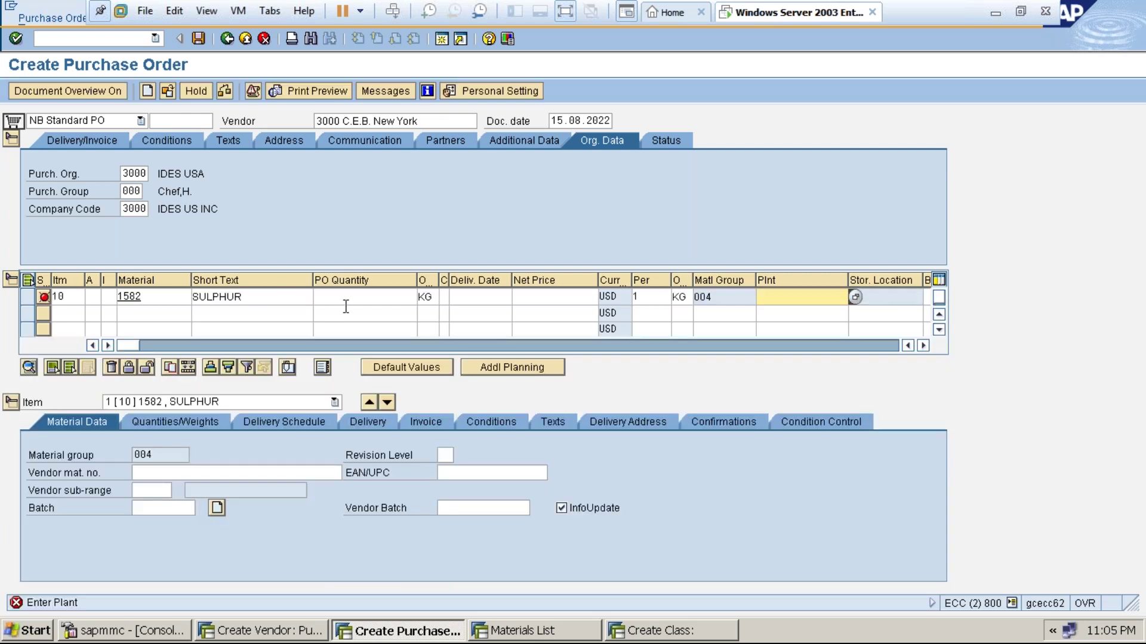
{"action": "left_click", "coordinate": [354, 300]}
{"action": "type", "text": "100"}
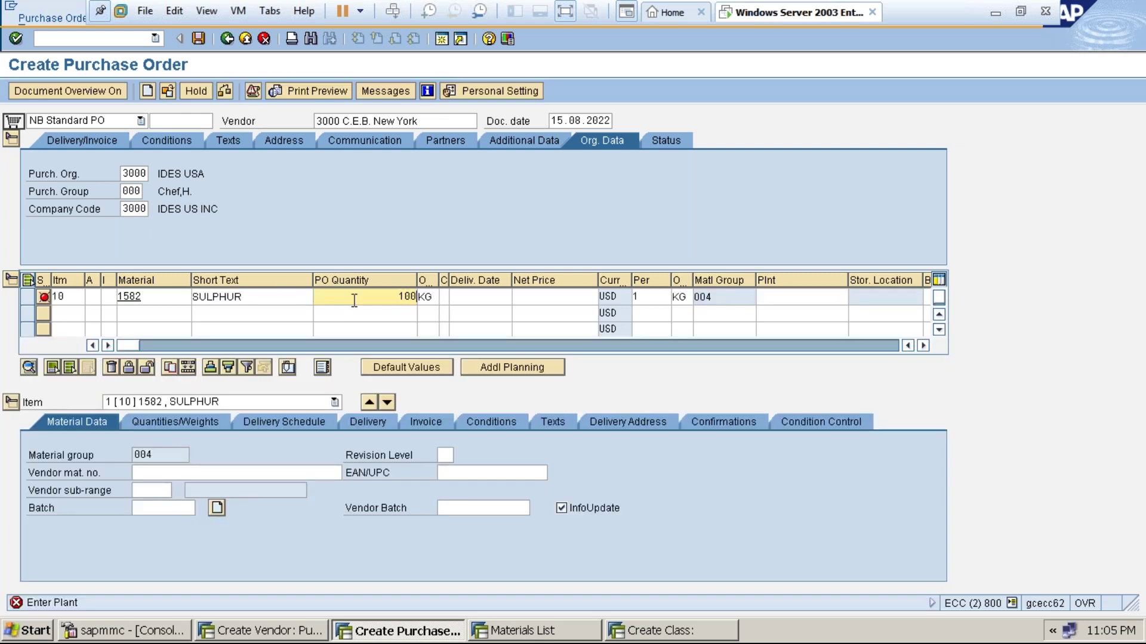
{"action": "left_click", "coordinate": [541, 296]}
{"action": "type", "text": "100"}
Set plant 3000 and storage location 0001 for the SULPHUR item.
{"action": "left_click", "coordinate": [772, 299]}
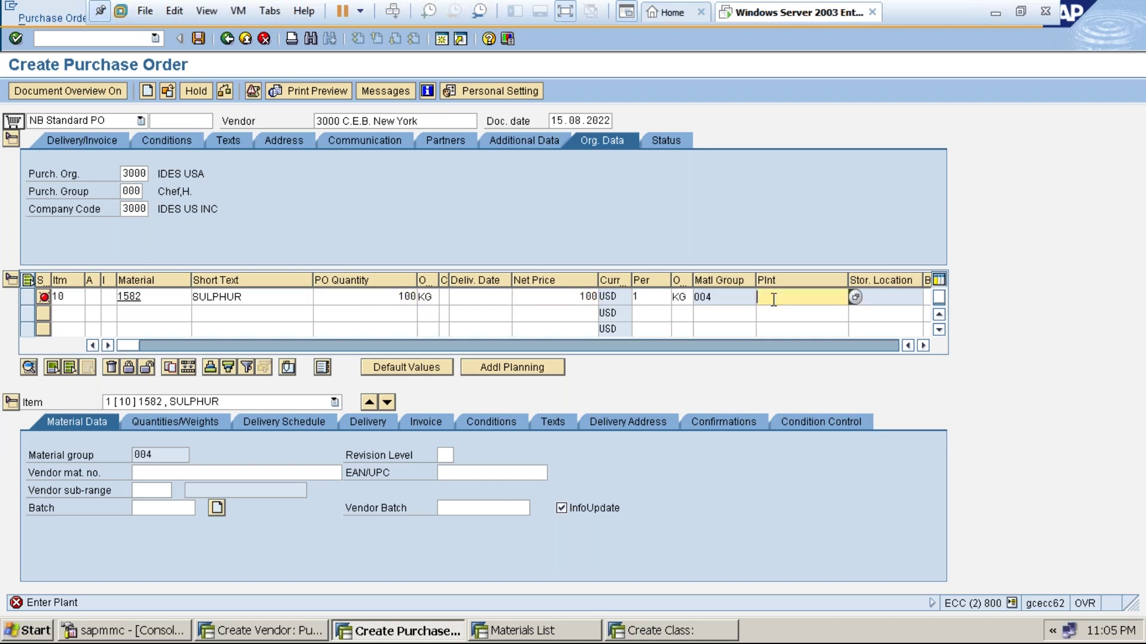
{"action": "type", "text": "3000"}
{"action": "key", "text": "Return"}
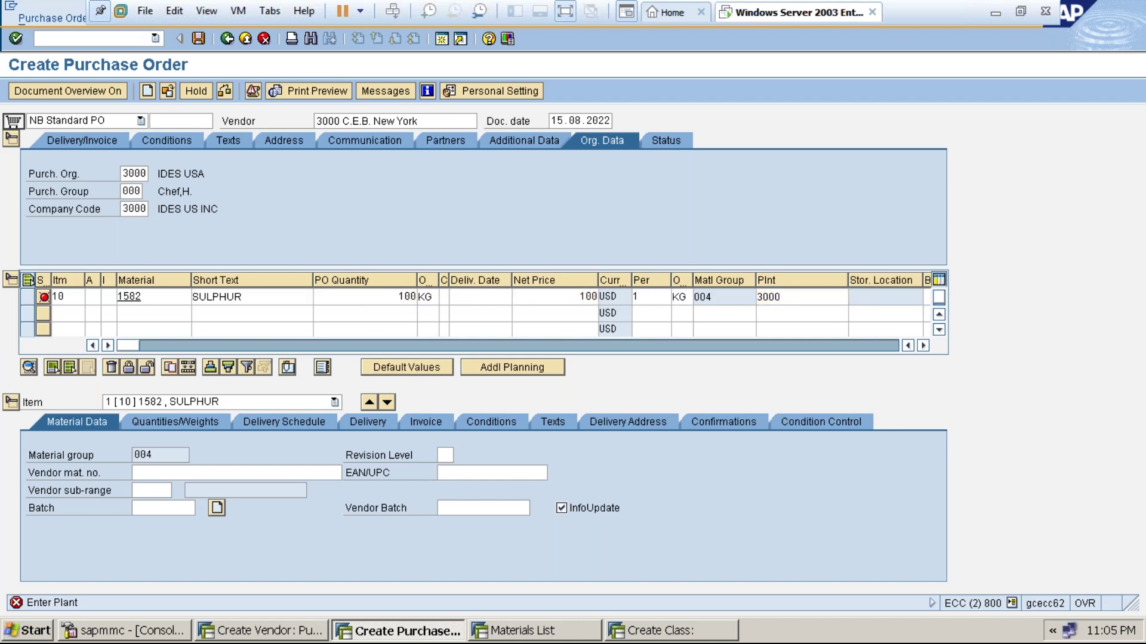
{"action": "left_click", "coordinate": [888, 296]}
{"action": "type", "text": "0001"}
{"action": "key", "text": "Return"}
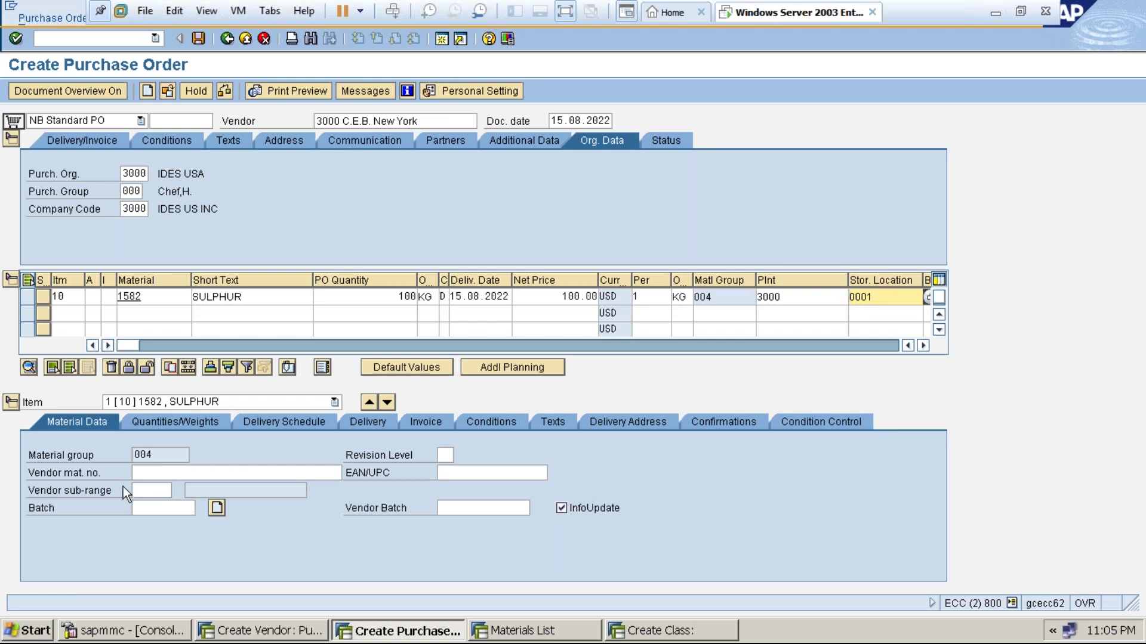
Create a batch for the SULPHUR item with automatic internal number allocation.
{"action": "left_click", "coordinate": [153, 508]}
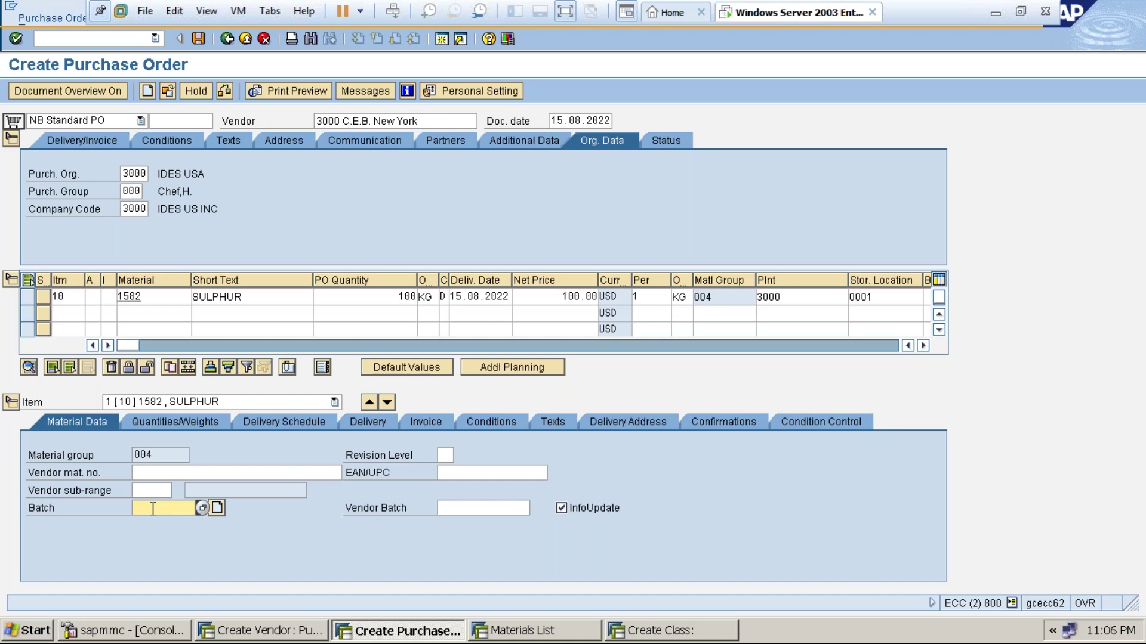
{"action": "left_click", "coordinate": [216, 508]}
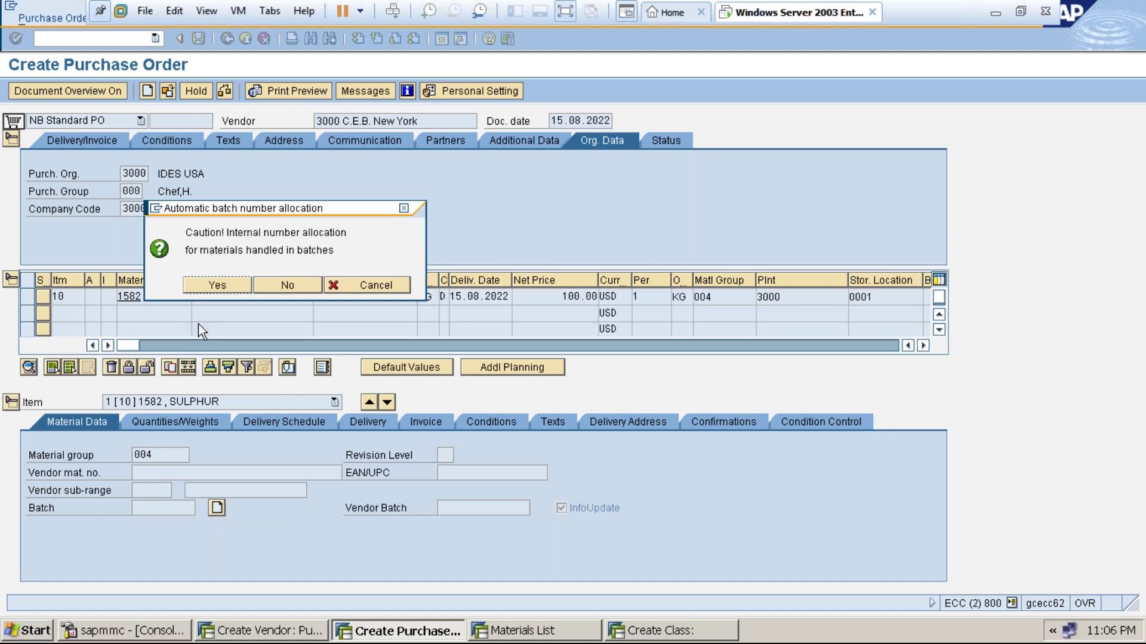
{"action": "left_click", "coordinate": [219, 287]}
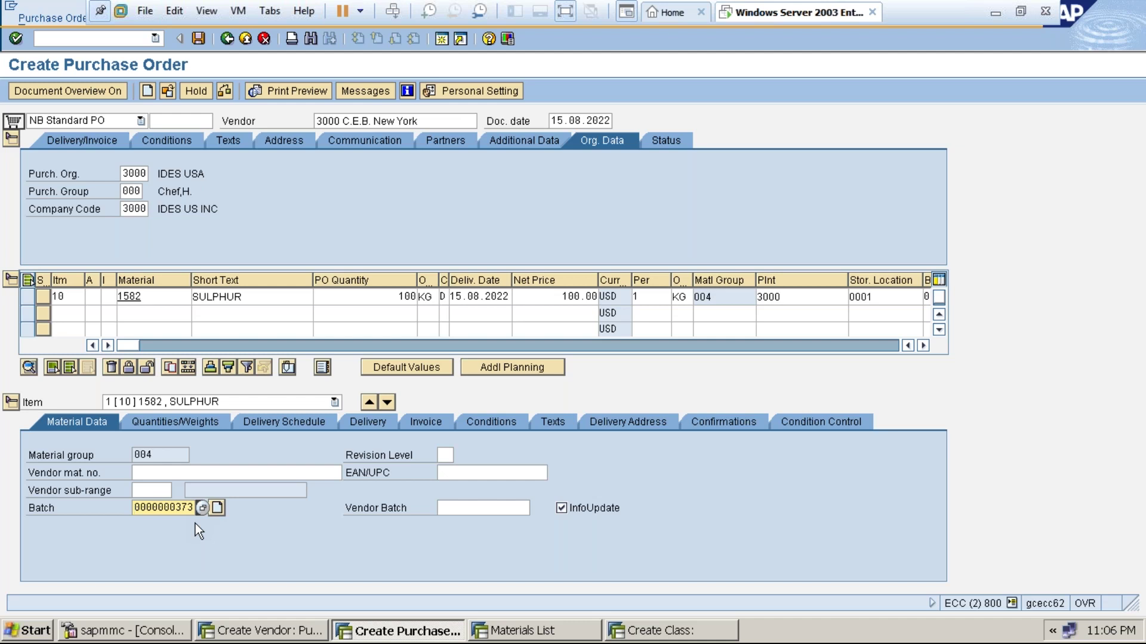
Collapse and reopen the item details to check the batch entry, then save the purchase order.
{"action": "left_click", "coordinate": [12, 402]}
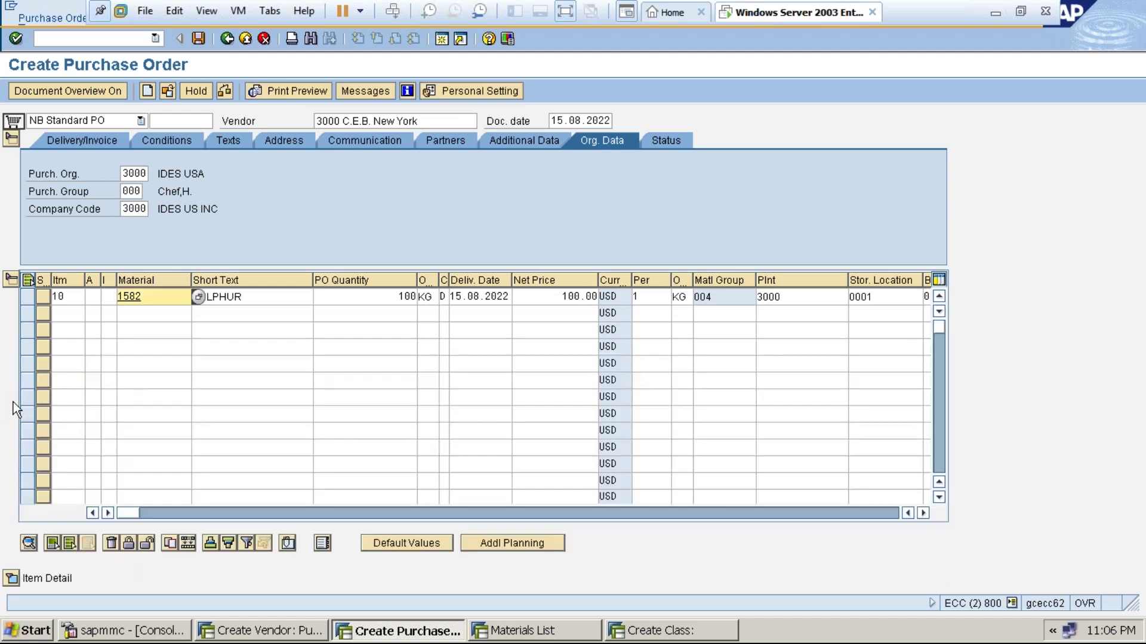
{"action": "left_click", "coordinate": [12, 578]}
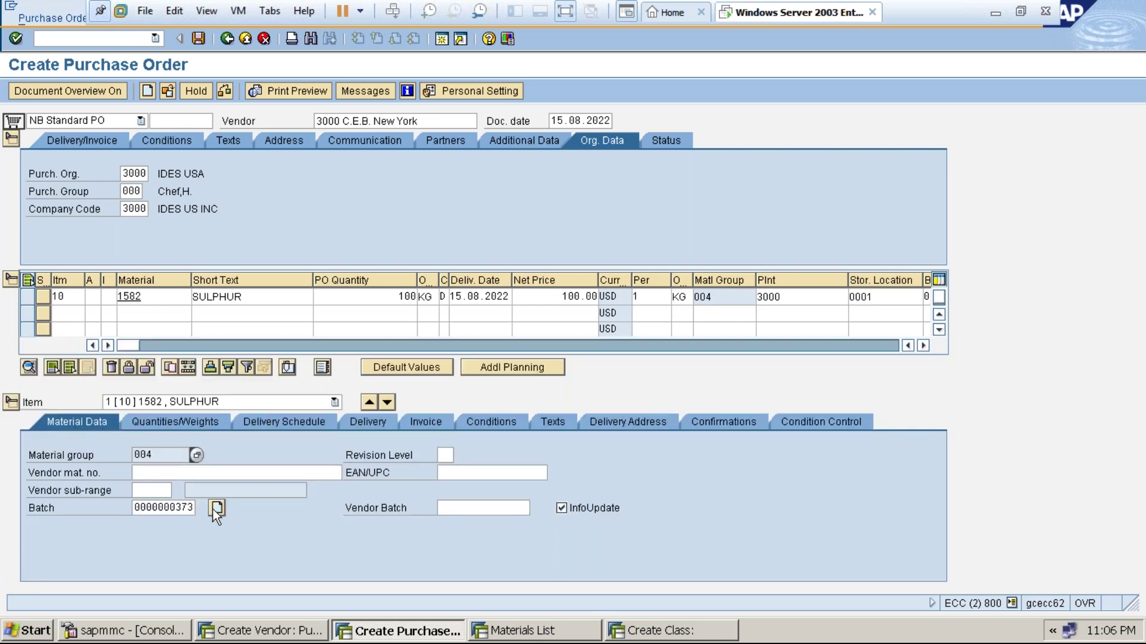
{"action": "left_click", "coordinate": [180, 508]}
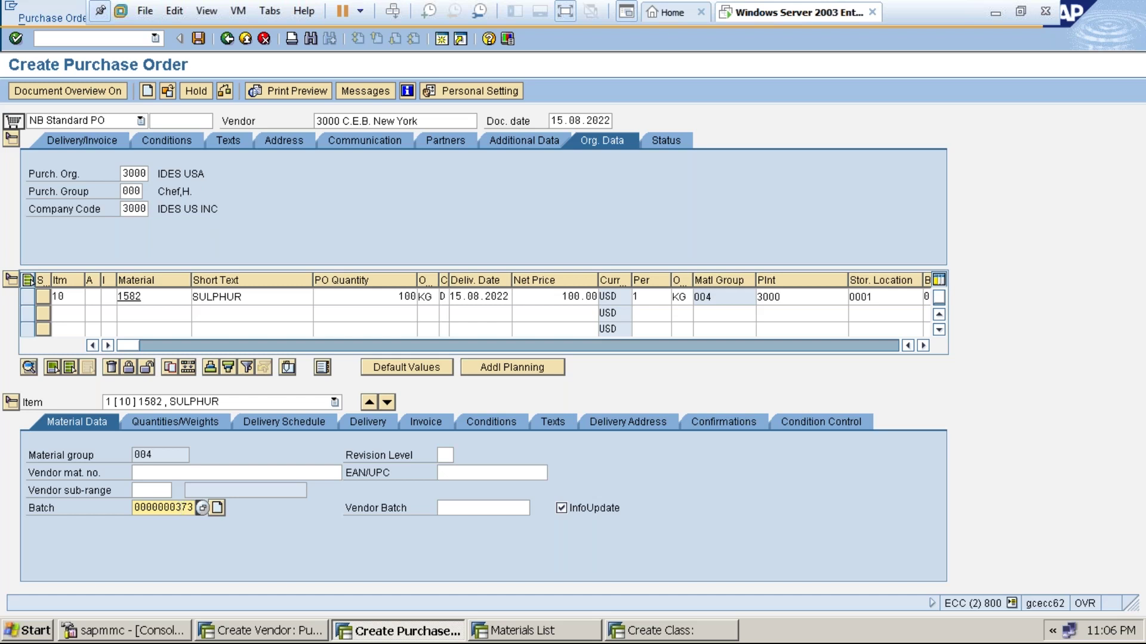
{"action": "left_click", "coordinate": [198, 38]}
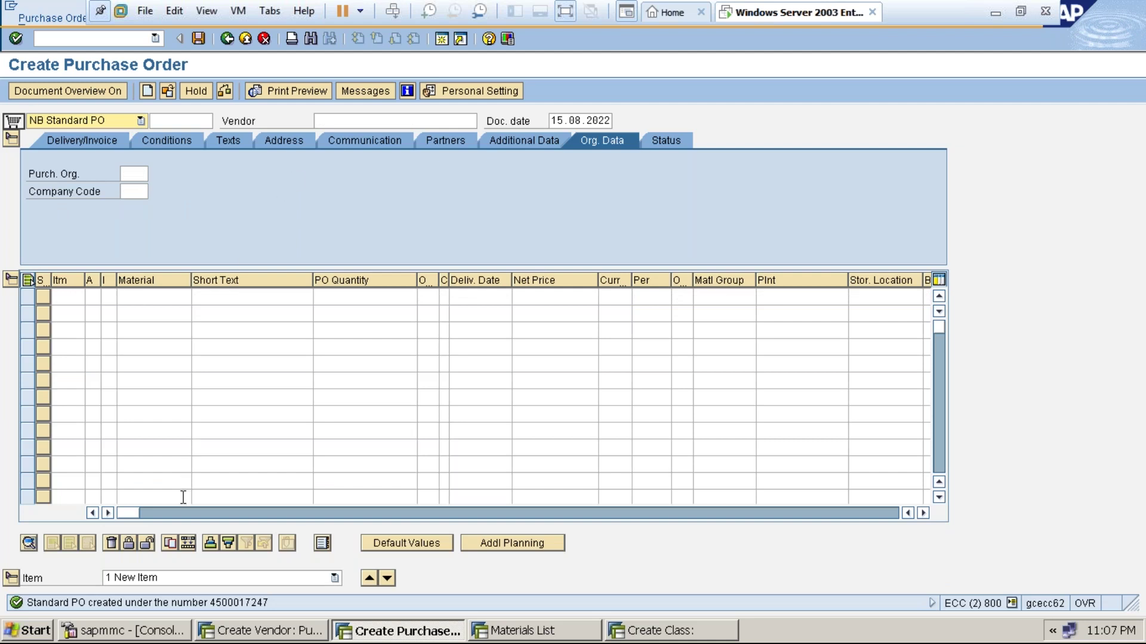
Start a MIGO goods receipt for the purchase order just saved for SULPHUR.
{"action": "left_click", "coordinate": [226, 39]}
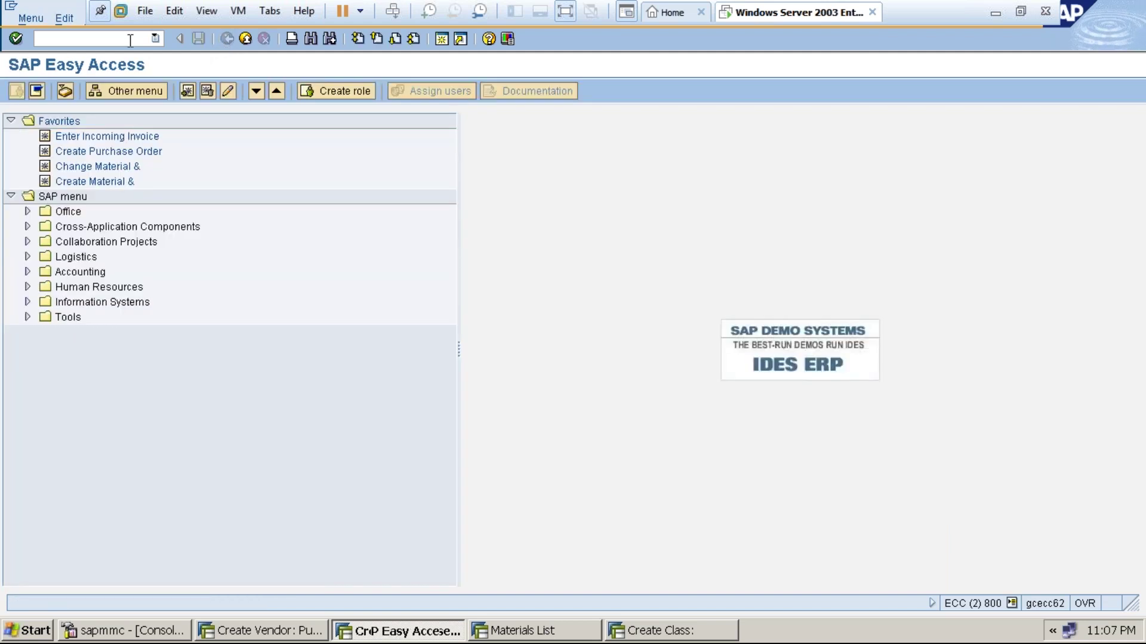
{"action": "type", "text": "migo"}
{"action": "key", "text": "Return"}
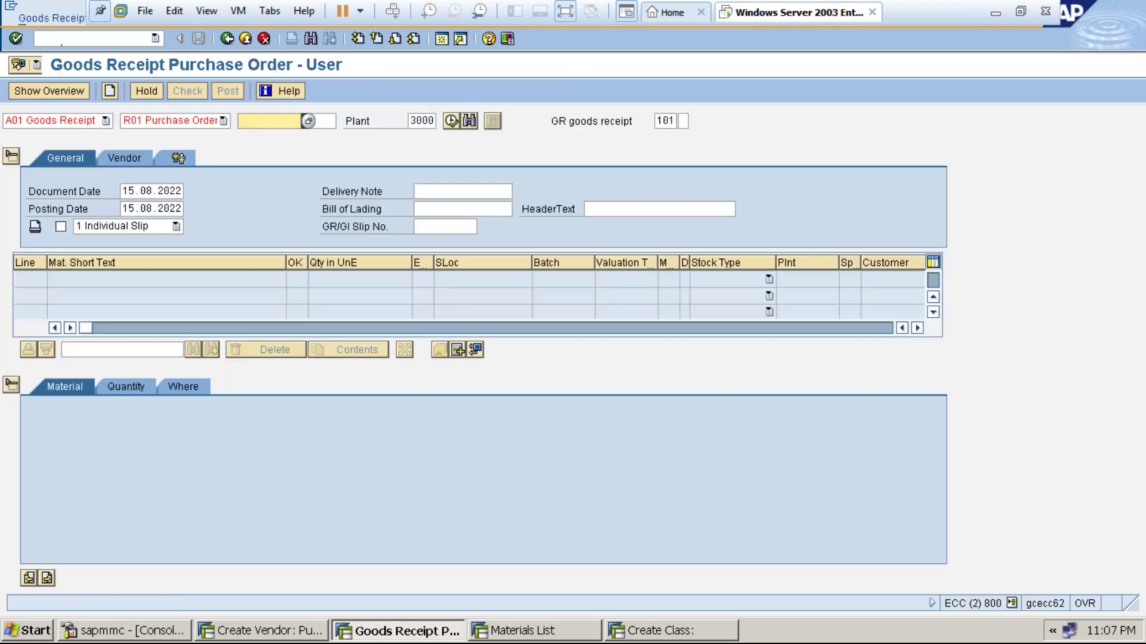
{"action": "left_click", "coordinate": [263, 121]}
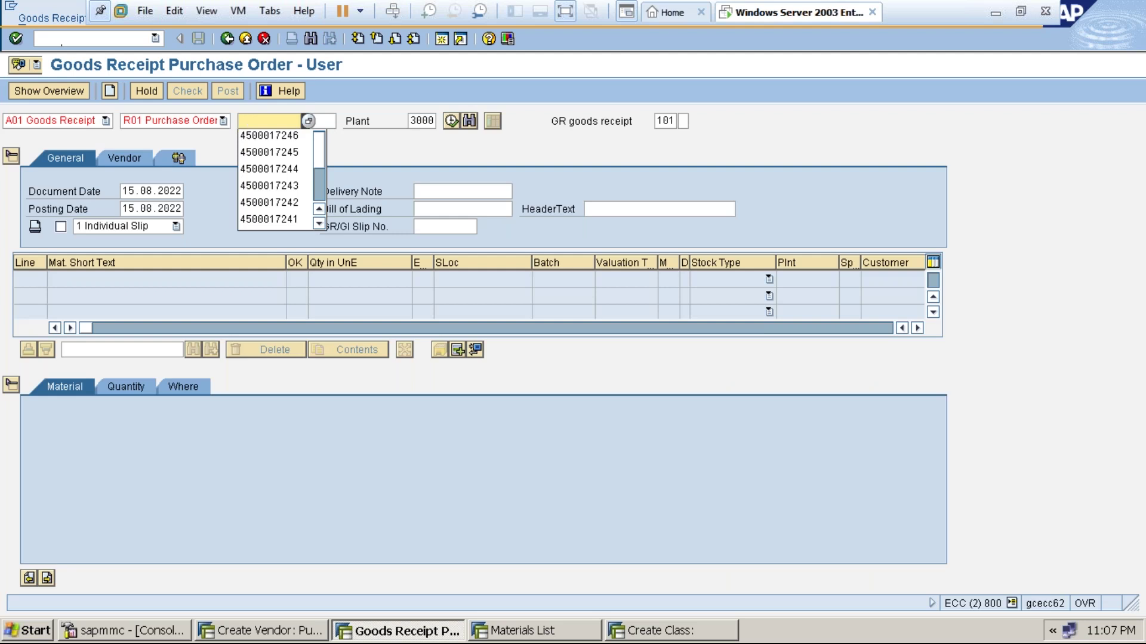
{"action": "left_click", "coordinate": [266, 136]}
{"action": "key", "text": "BackSpace"}
{"action": "type", "text": "7247"}
{"action": "key", "text": "Return"}
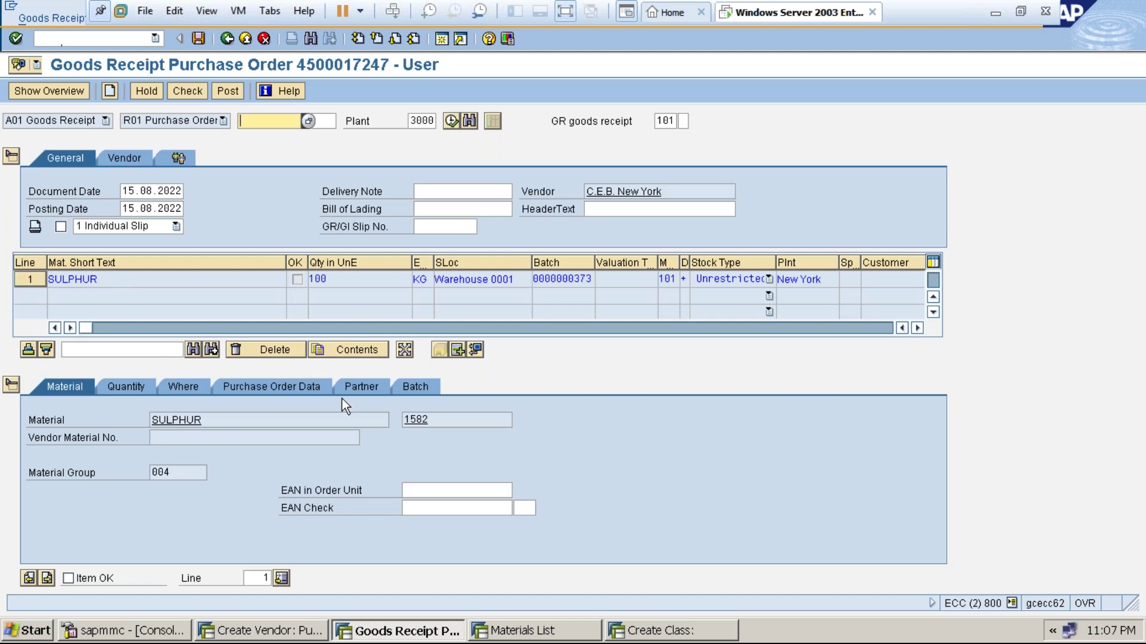
Open the classification of the SULPHUR item's batch and assign BLUE to the BATCH WITH COLORS characteristic.
{"action": "left_click", "coordinate": [411, 387]}
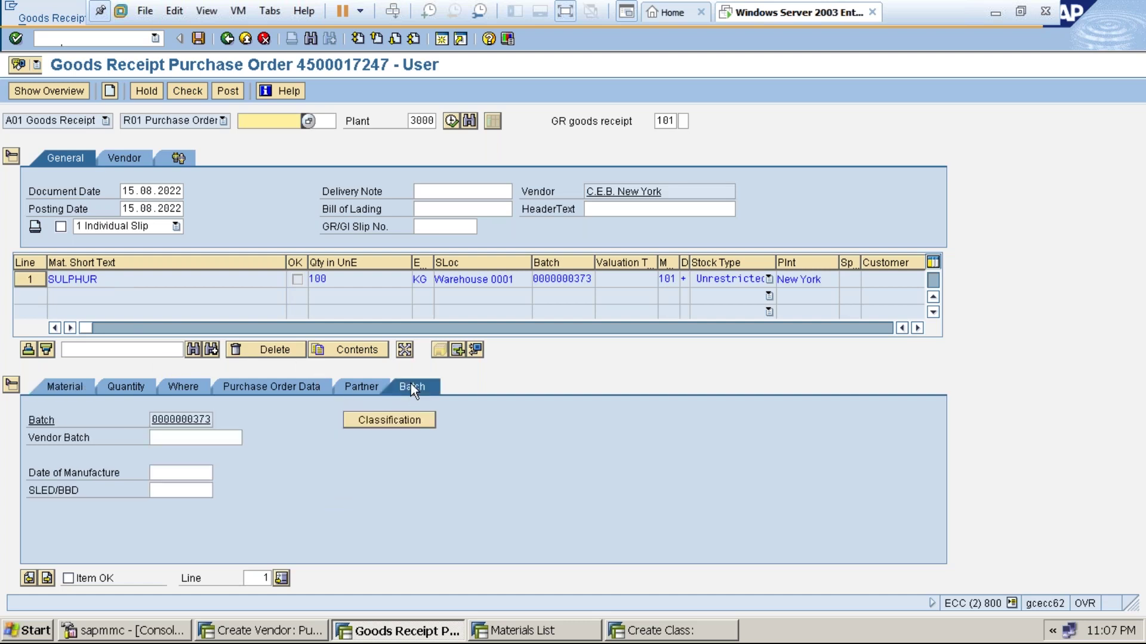
{"action": "left_click", "coordinate": [401, 425]}
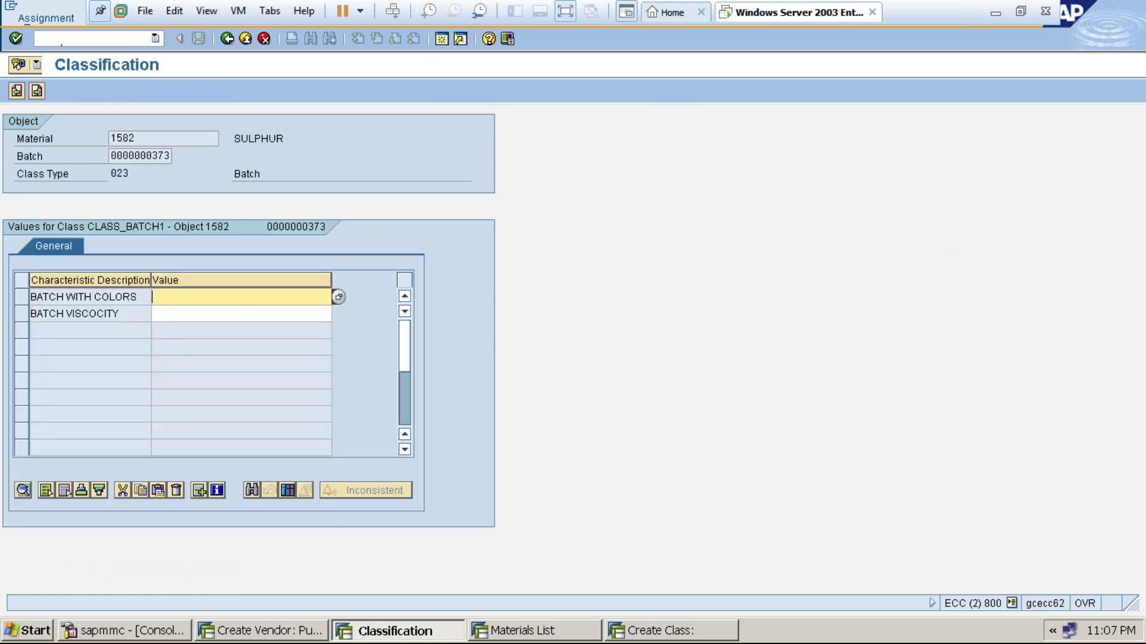
{"action": "left_click", "coordinate": [338, 297]}
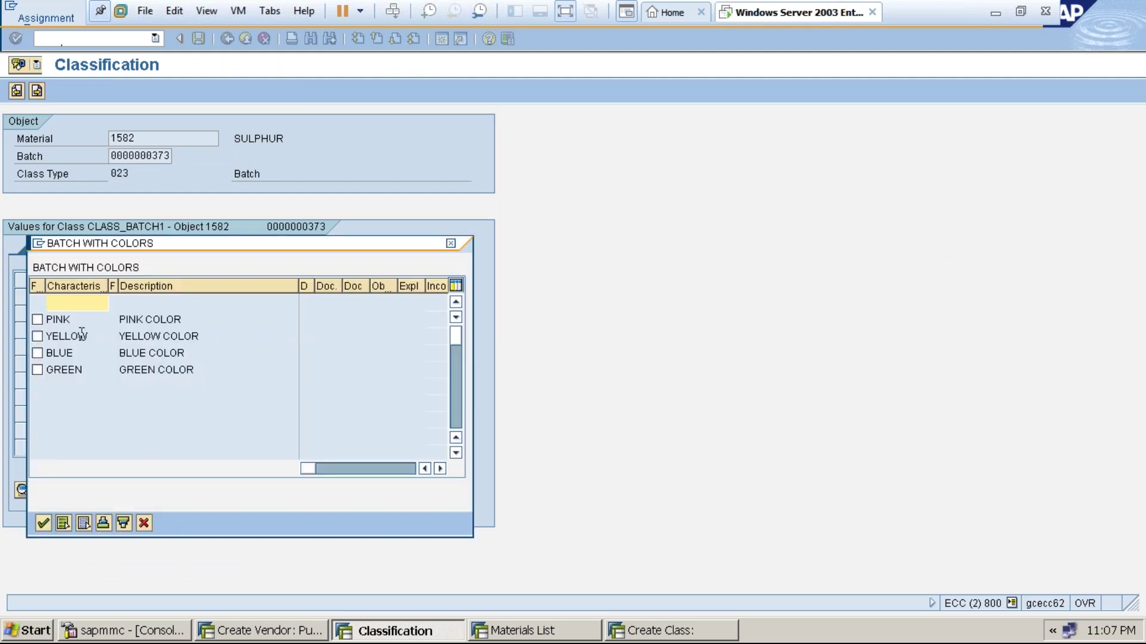
{"action": "left_click", "coordinate": [37, 354]}
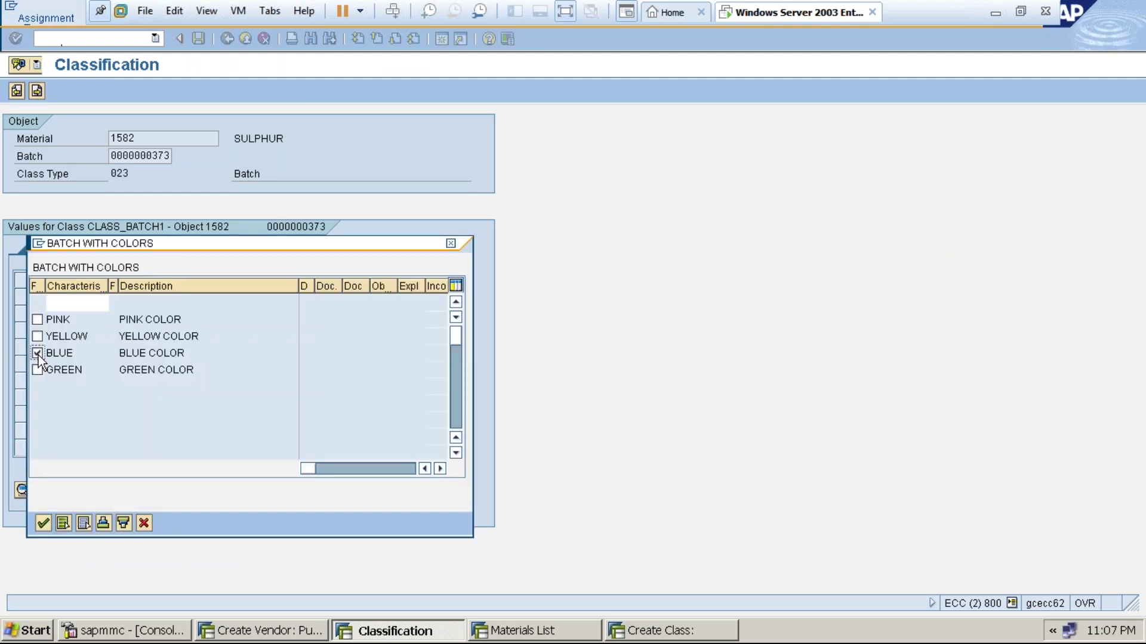
{"action": "left_click", "coordinate": [43, 524]}
Assign 0.11 - 0.50 to the BATCH VISCOCITY characteristic and return to the goods receipt.
{"action": "left_click", "coordinate": [251, 315]}
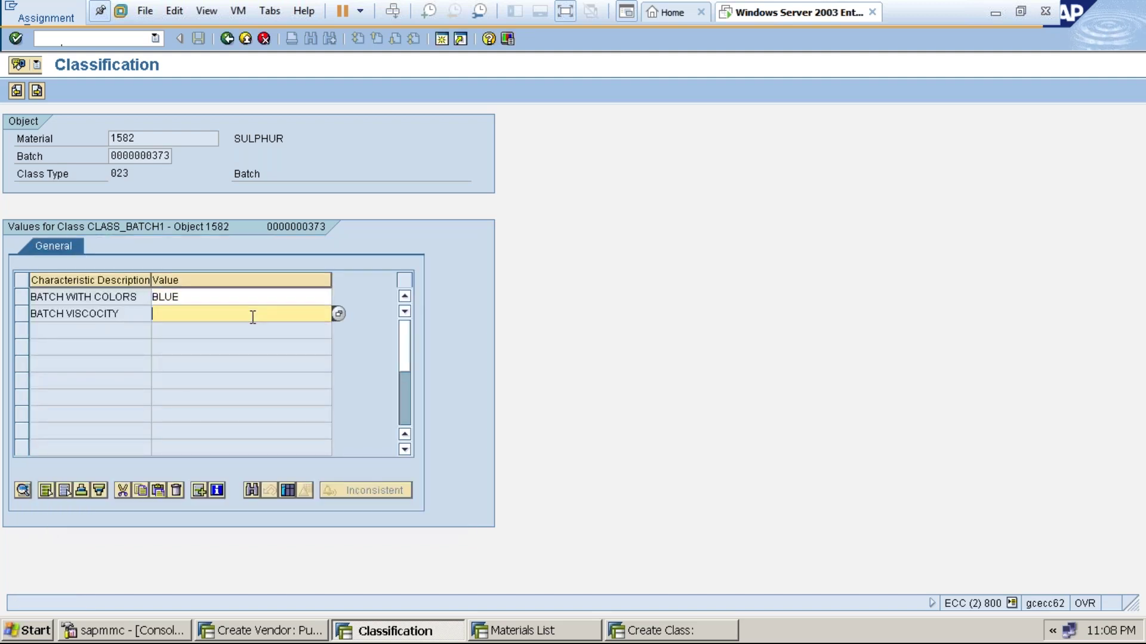
{"action": "left_click", "coordinate": [338, 314]}
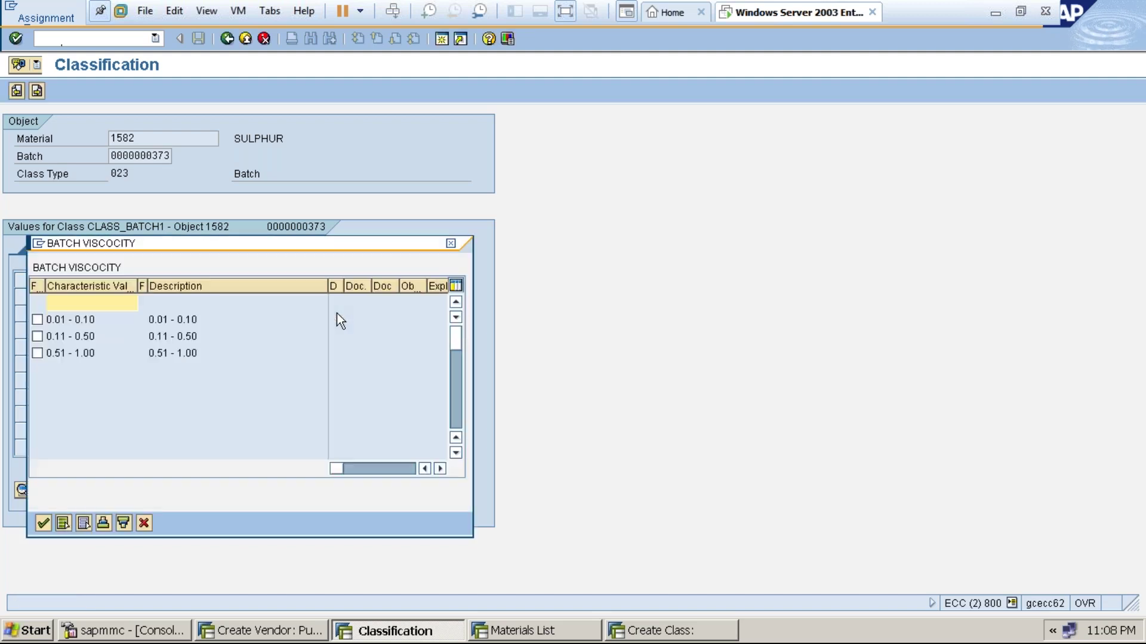
{"action": "left_click", "coordinate": [37, 337]}
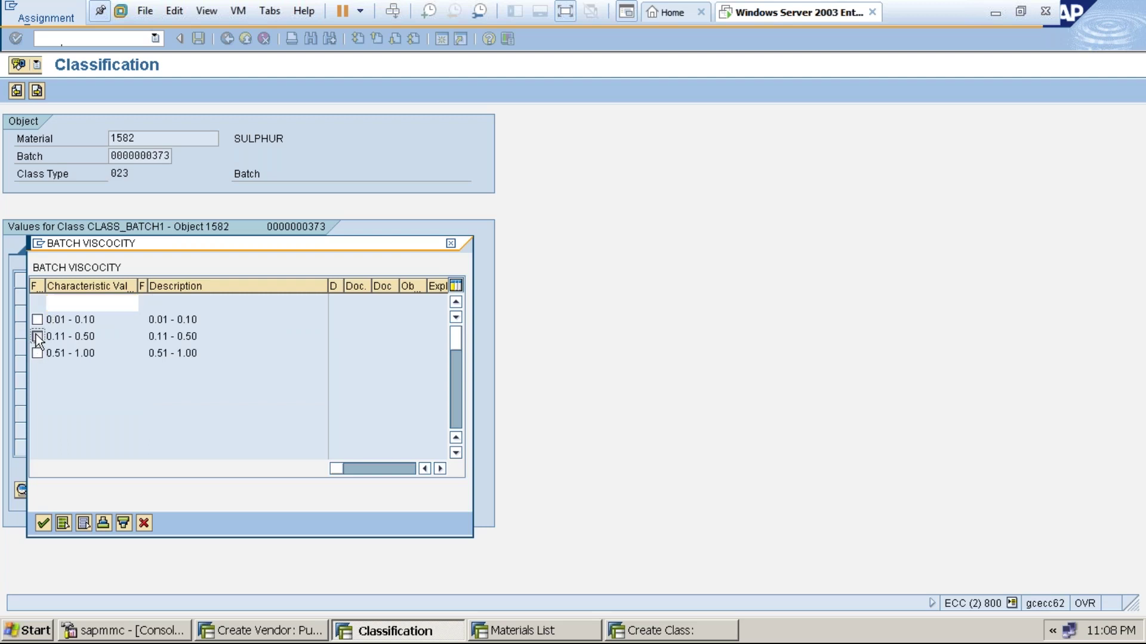
{"action": "left_click", "coordinate": [42, 523]}
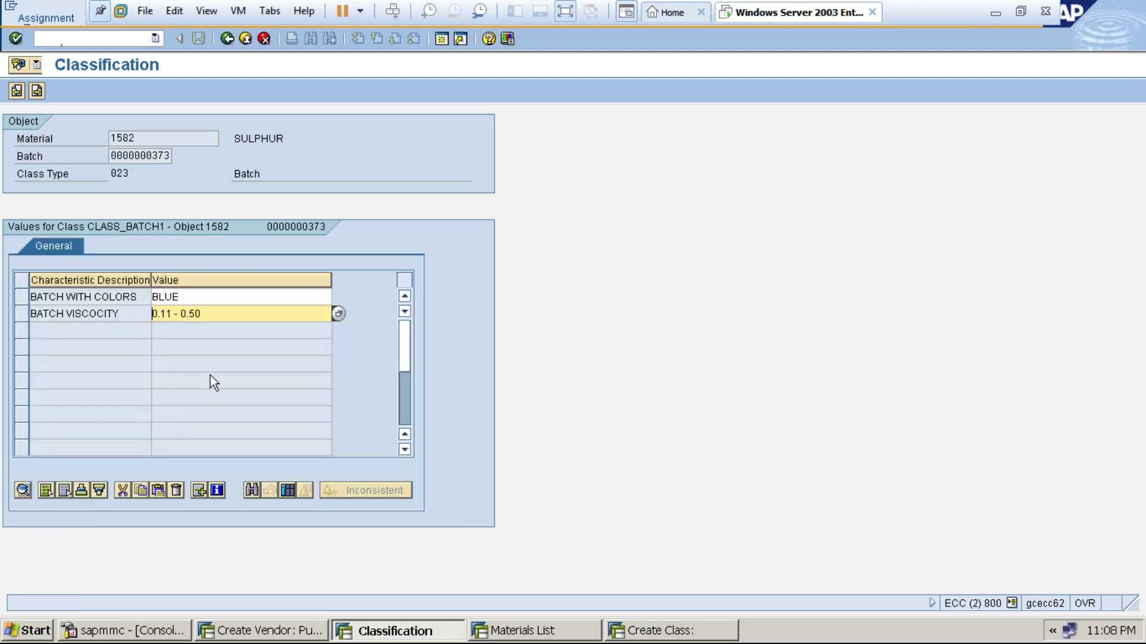
{"action": "key", "text": "Return"}
{"action": "left_click", "coordinate": [15, 90]}
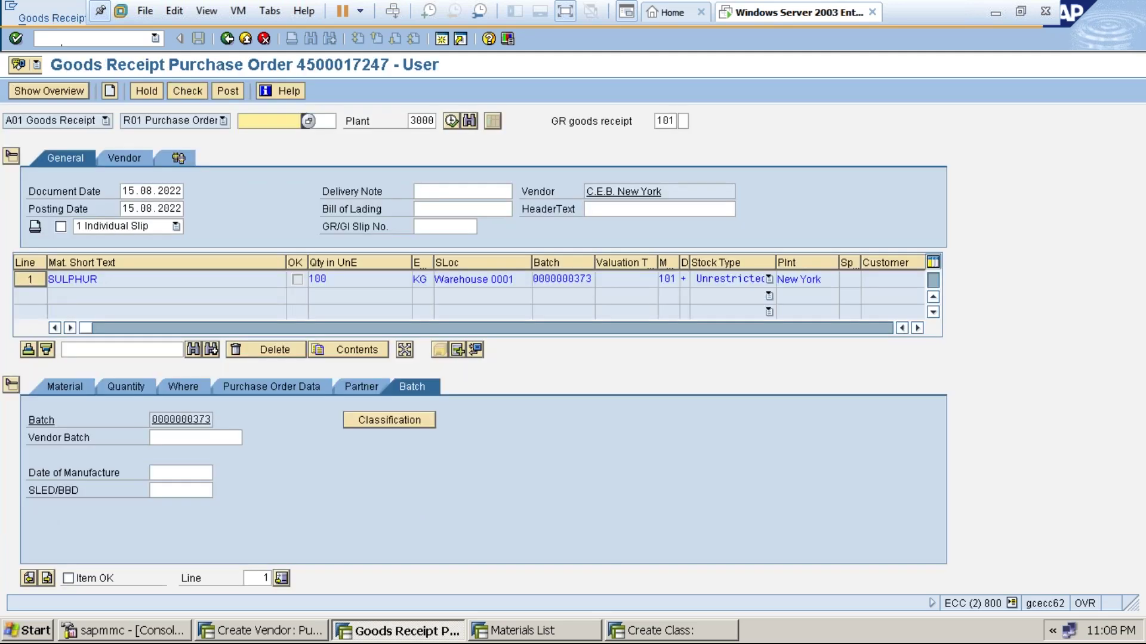
Mark the SULPHUR item as OK and post the goods receipt.
{"action": "left_click", "coordinate": [68, 578]}
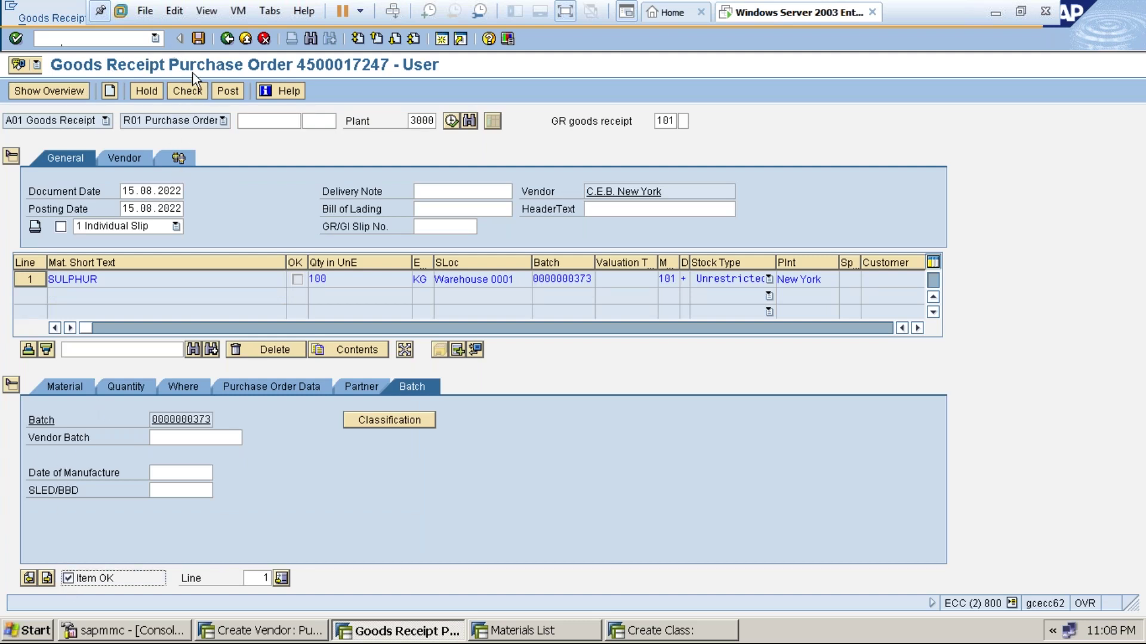
{"action": "left_click", "coordinate": [197, 39]}
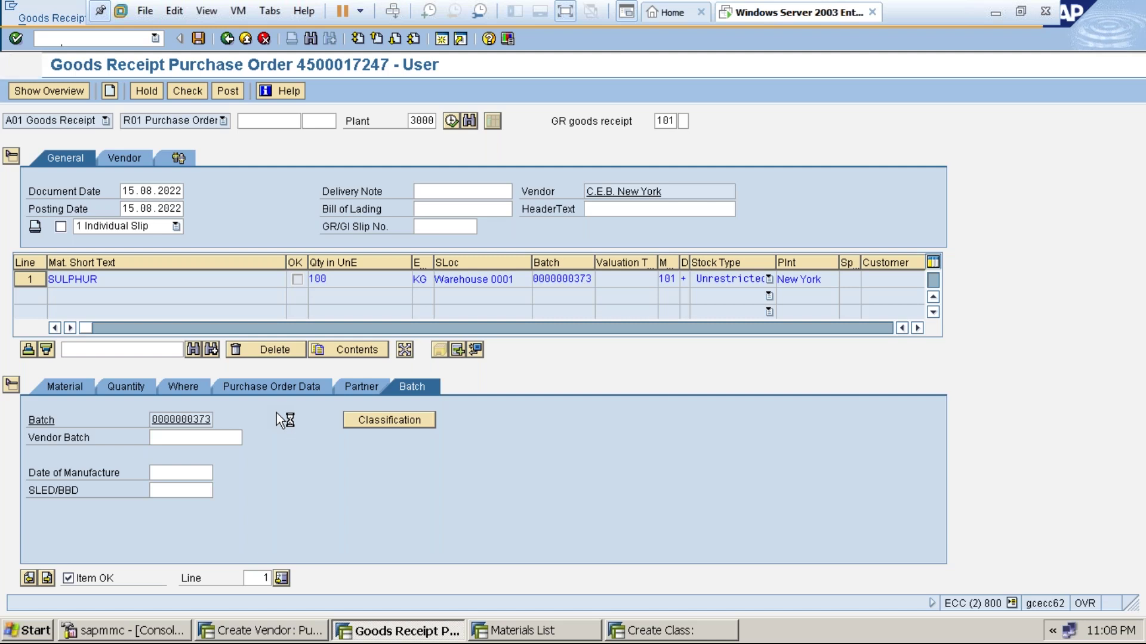
{"action": "left_click", "coordinate": [255, 127]}
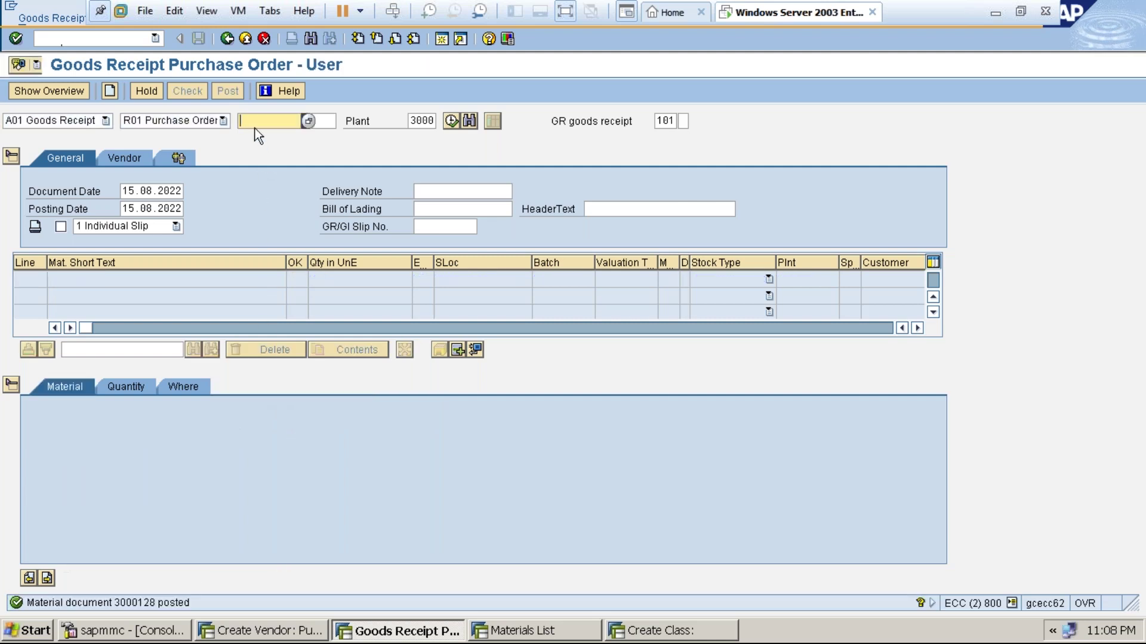
{"action": "left_click", "coordinate": [245, 39]}
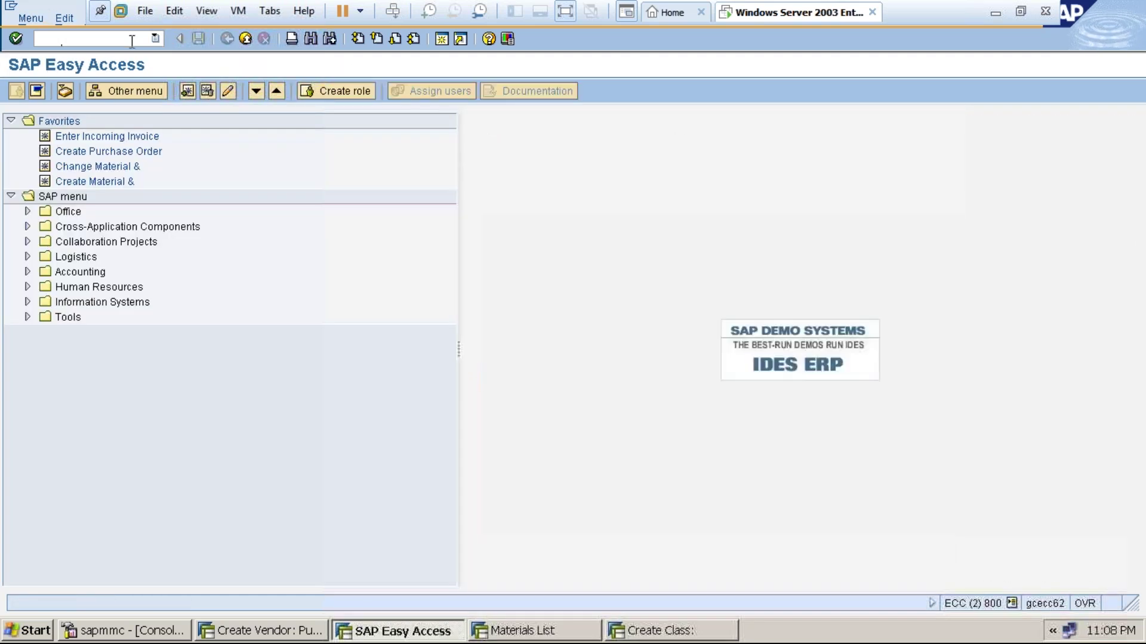
{"action": "type", "text": "mmbe"}
{"action": "key", "text": "Return"}
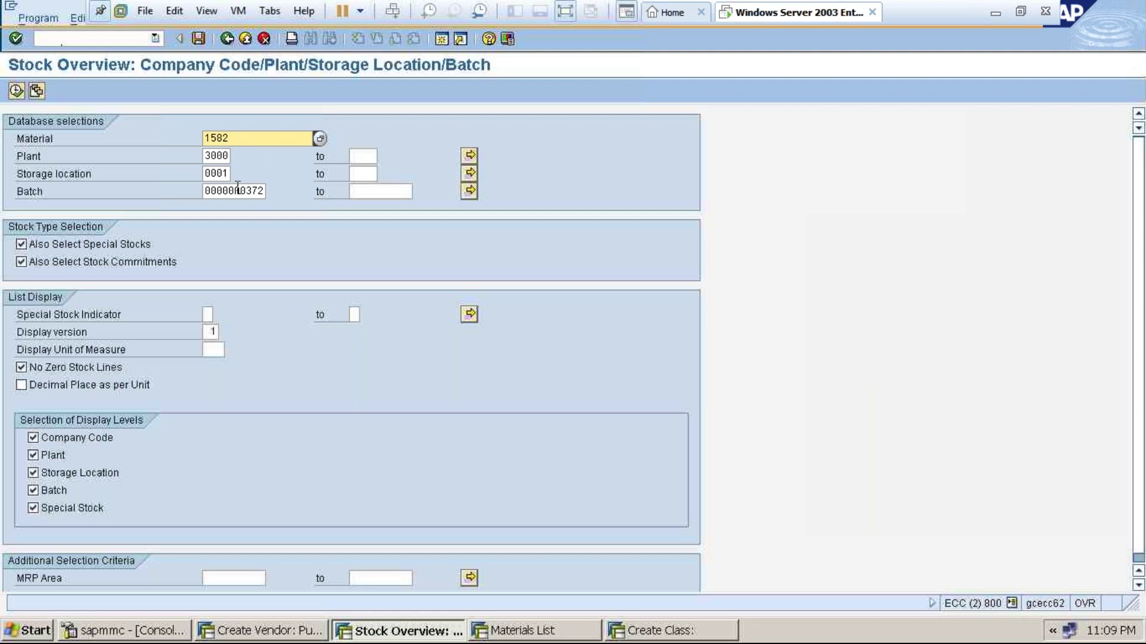
{"action": "left_click", "coordinate": [258, 191]}
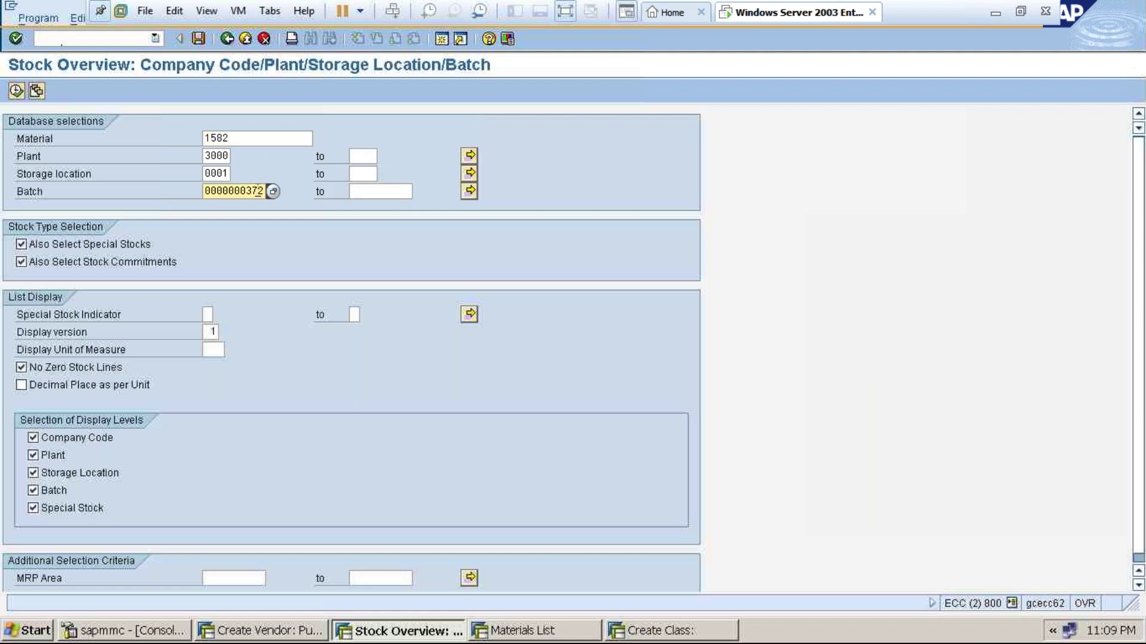
{"action": "type", "text": "3"}
{"action": "left_click", "coordinate": [15, 91]}
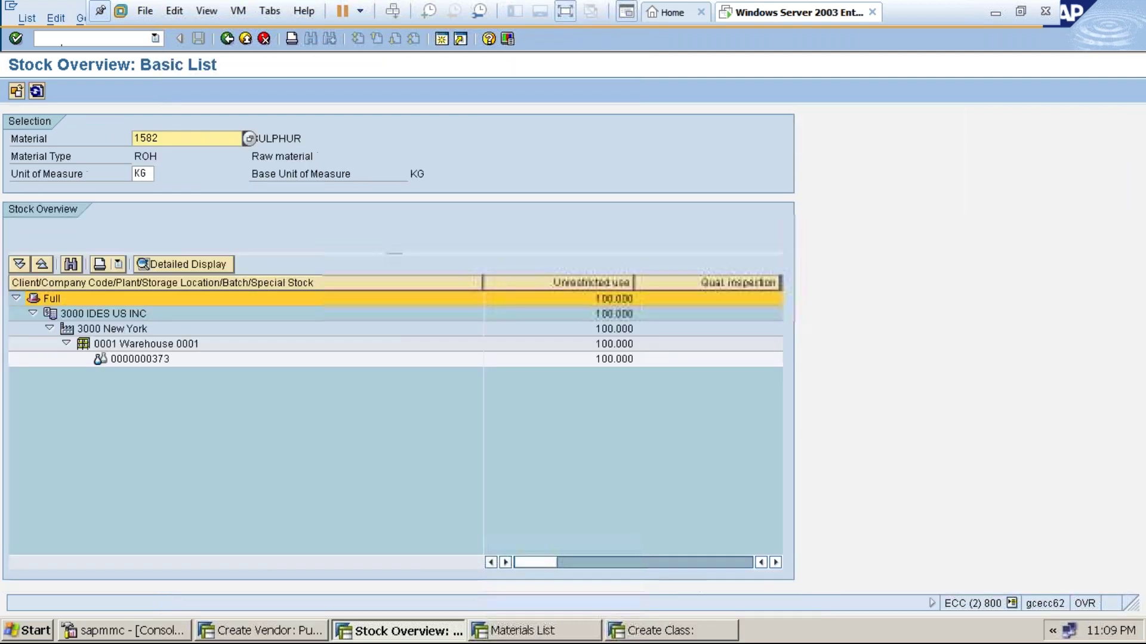
Open the batch's detailed stock display and examine its classification values for color and viscosity.
{"action": "left_click", "coordinate": [154, 357]}
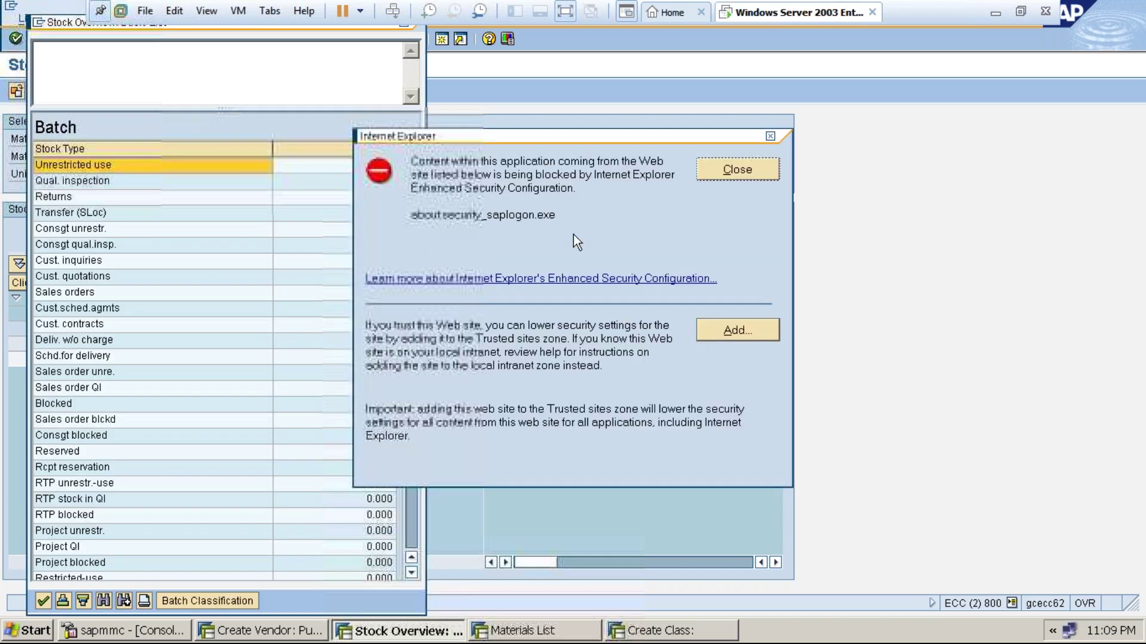
{"action": "left_click", "coordinate": [735, 166]}
{"action": "left_click", "coordinate": [411, 538]}
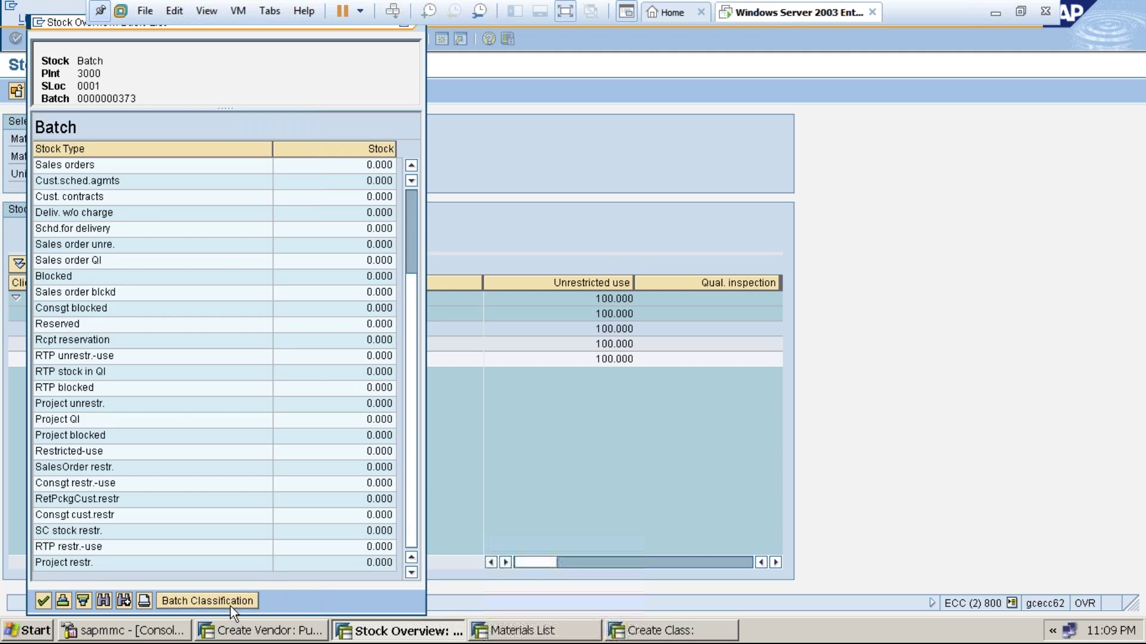
{"action": "left_click", "coordinate": [228, 603]}
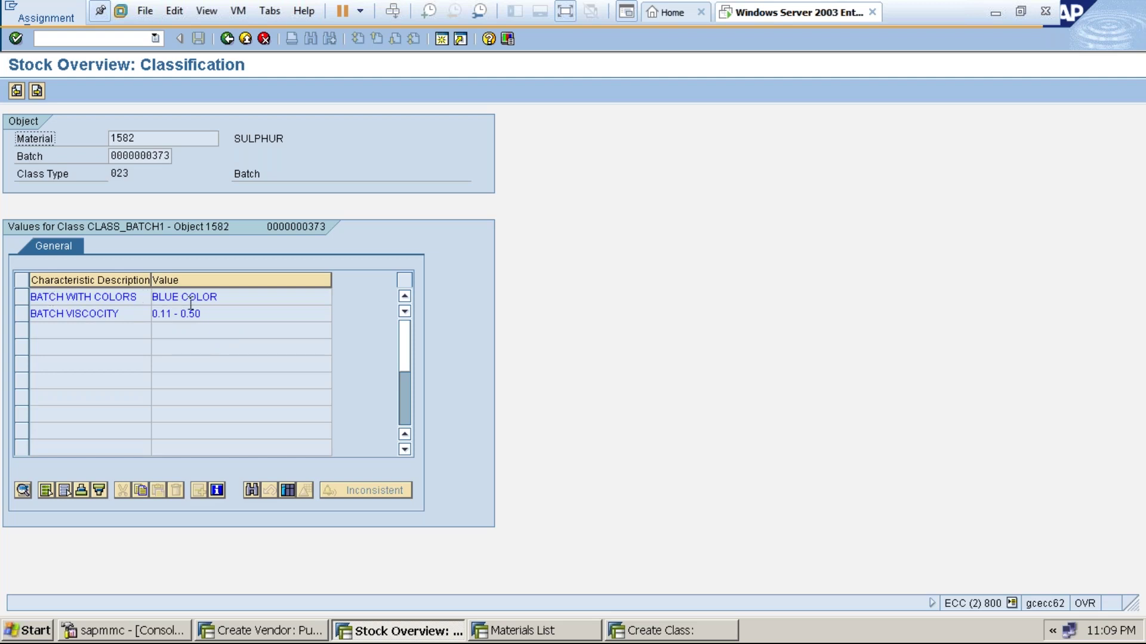
{"action": "left_click", "coordinate": [167, 316]}
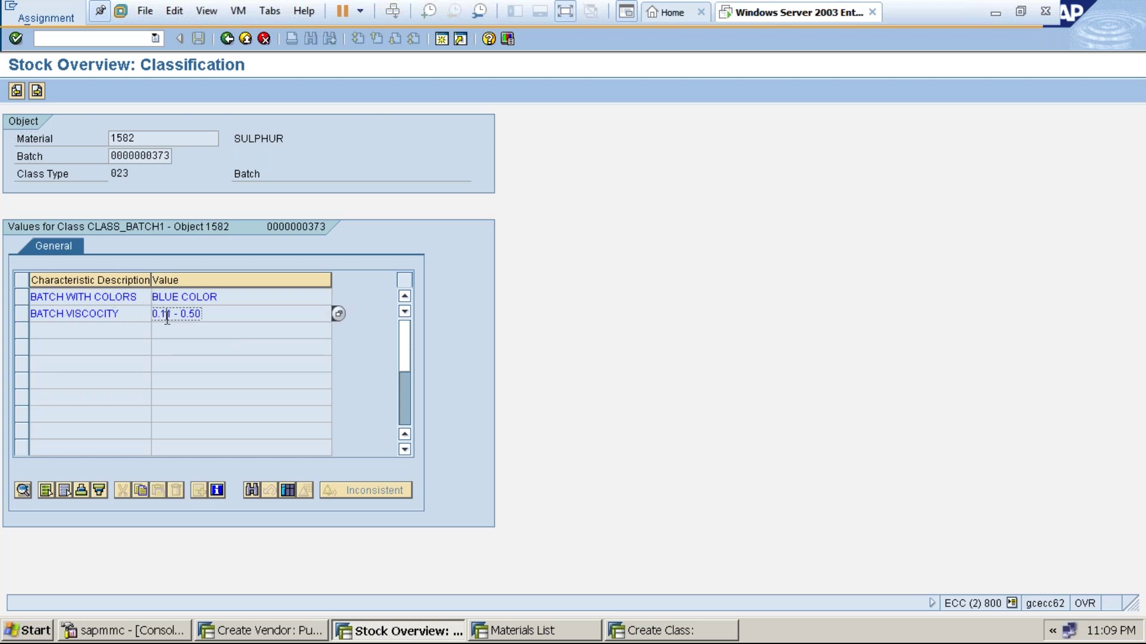
{"action": "left_click", "coordinate": [227, 39]}
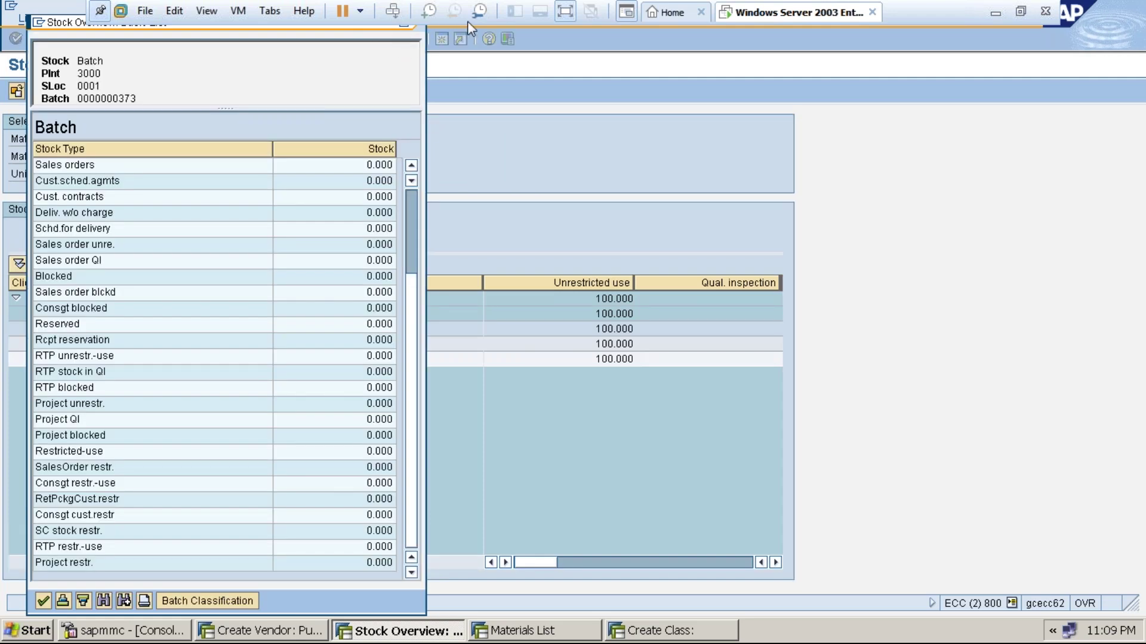
Leave full-screen mode, close the batch stock details and suspend the Windows Server 2003 virtual machine.
{"action": "left_click", "coordinate": [565, 11]}
{"action": "left_click", "coordinate": [406, 99]}
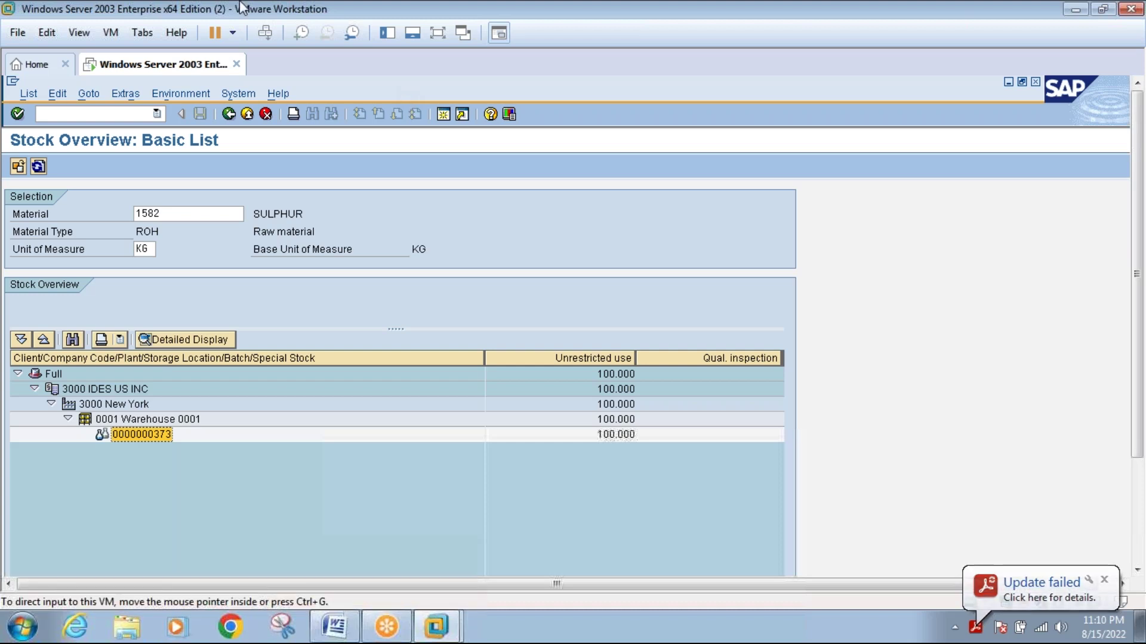
{"action": "left_click", "coordinate": [234, 34]}
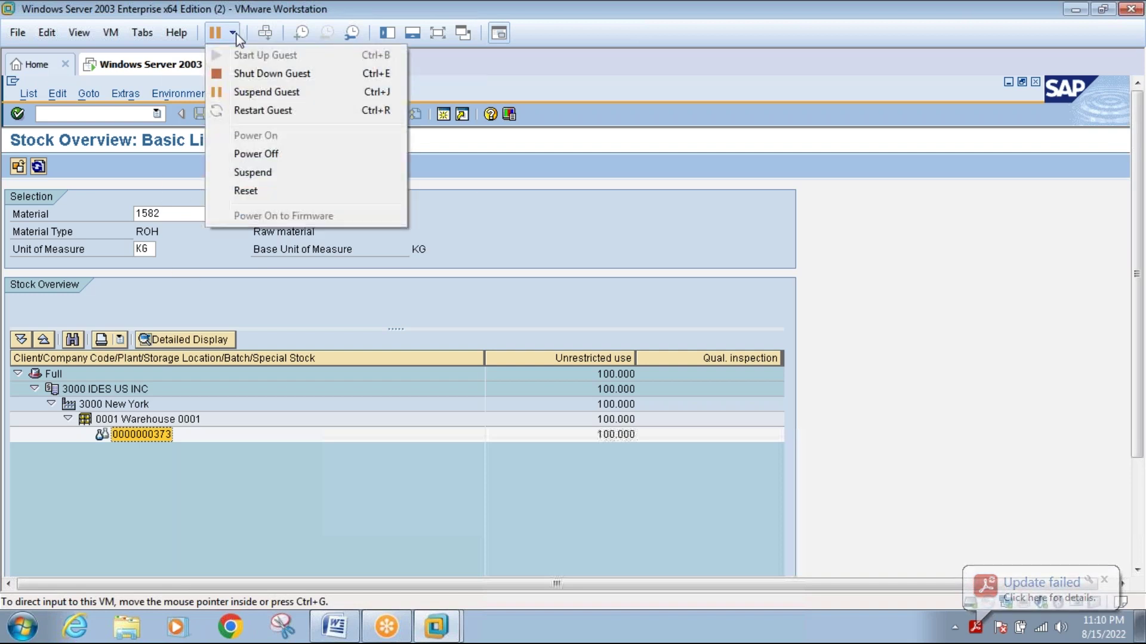
{"action": "left_click", "coordinate": [262, 179]}
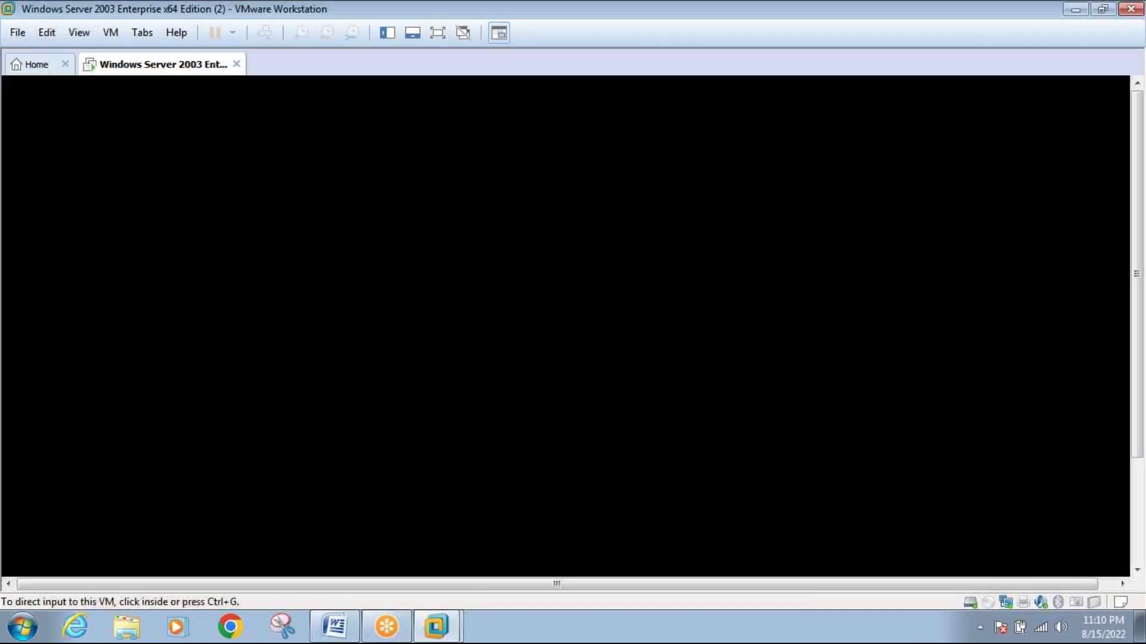